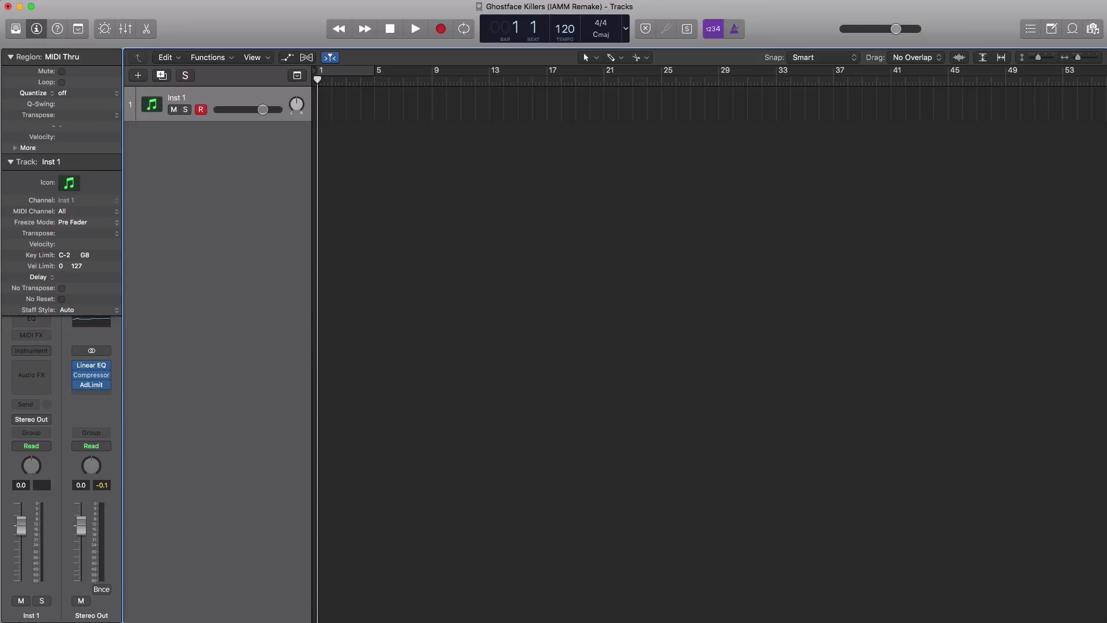
Step: Set the project tempo to 166 and turn on cycle playback for the first four bars
{"action": "double_click", "coordinate": [563, 32]}
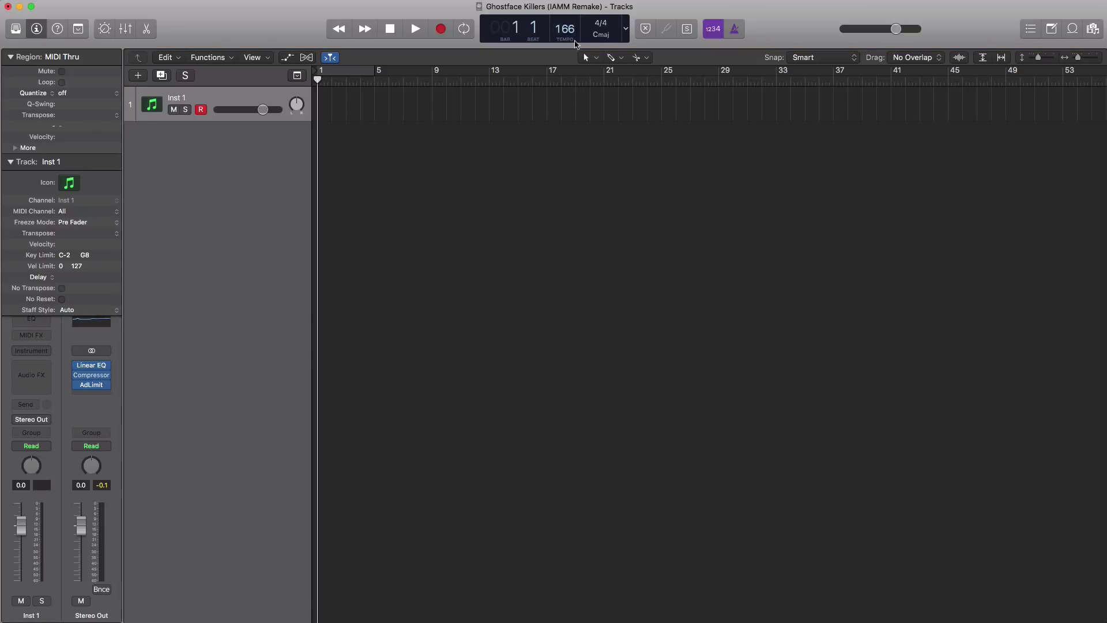
{"action": "left_click", "coordinate": [348, 78]}
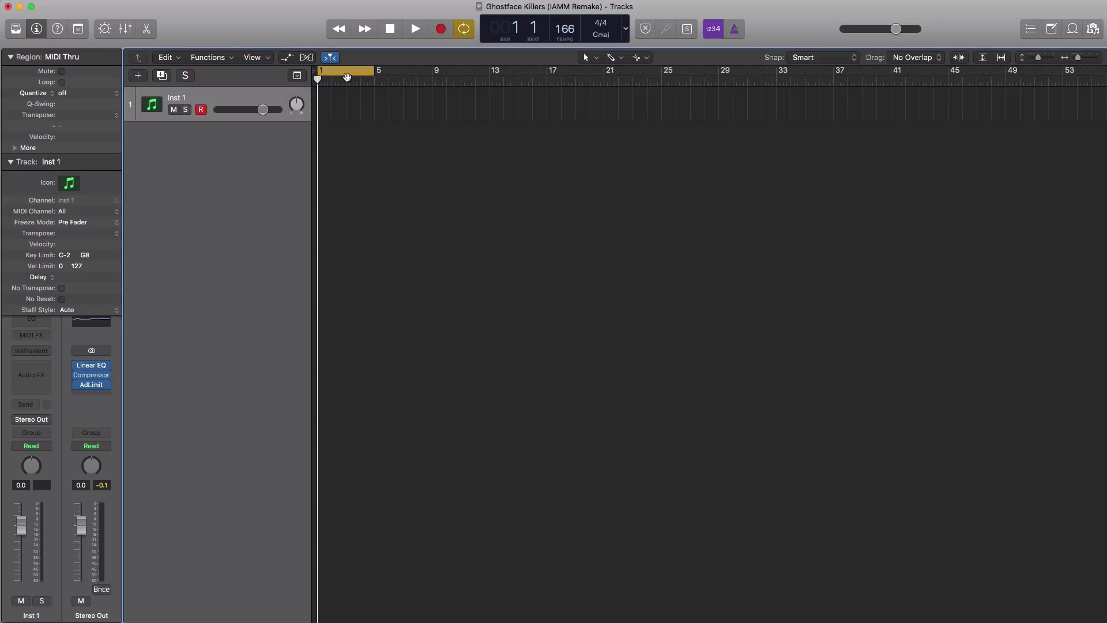
Step: Load the Sculpture synth on the Inst 1 track with the Salon Echo preset from Modeled Bells
{"action": "left_click", "coordinate": [11, 163]}
{"action": "left_click", "coordinate": [35, 352]}
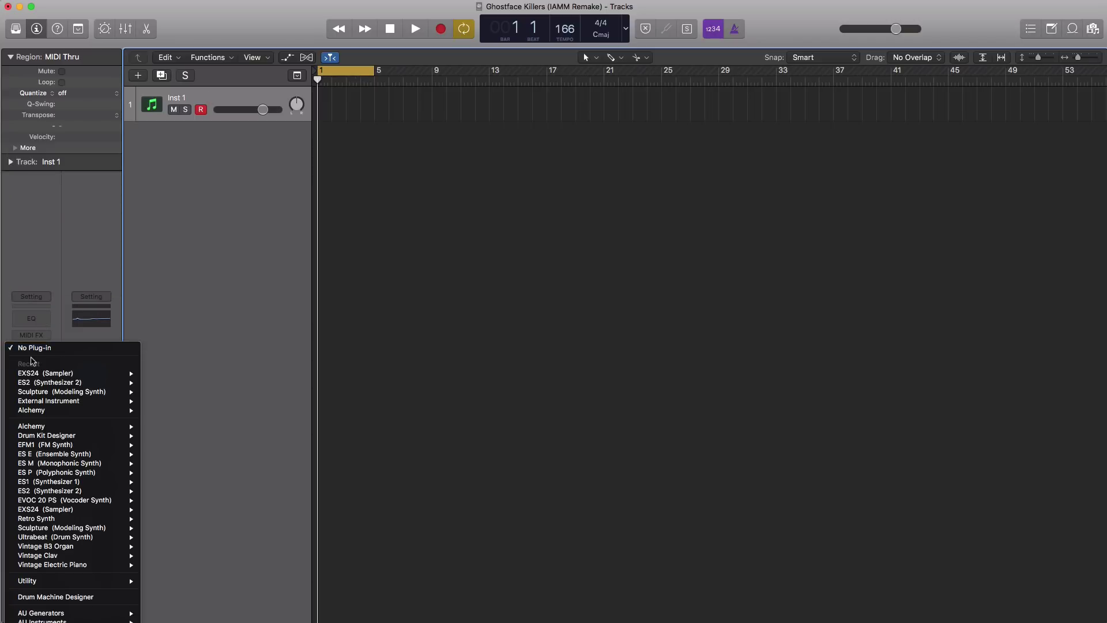
{"action": "left_click", "coordinate": [50, 394]}
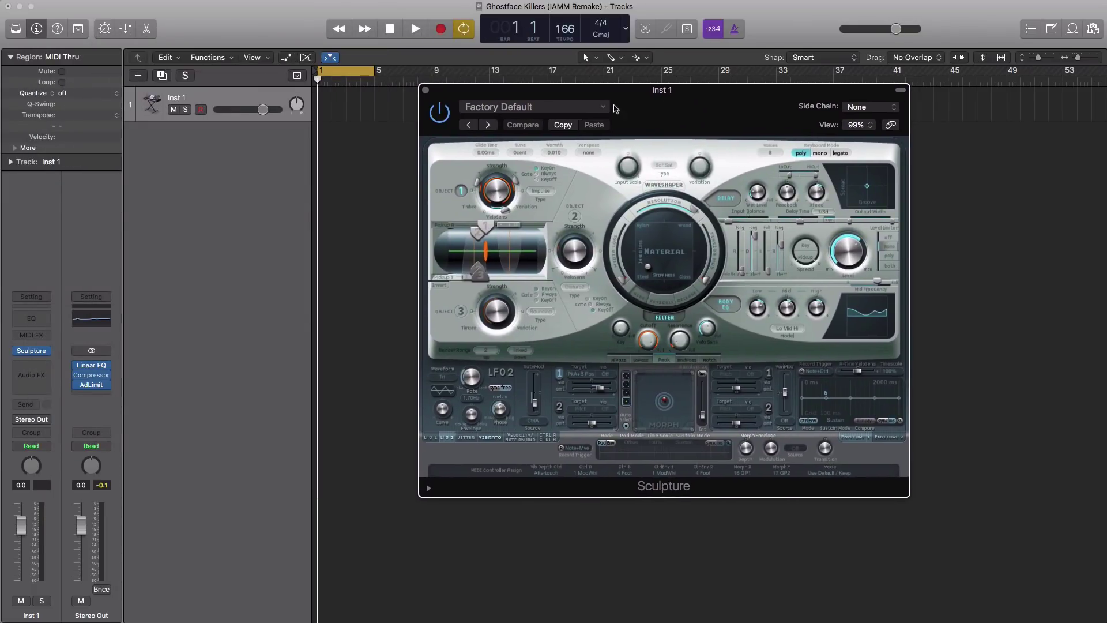
{"action": "left_click", "coordinate": [562, 107]}
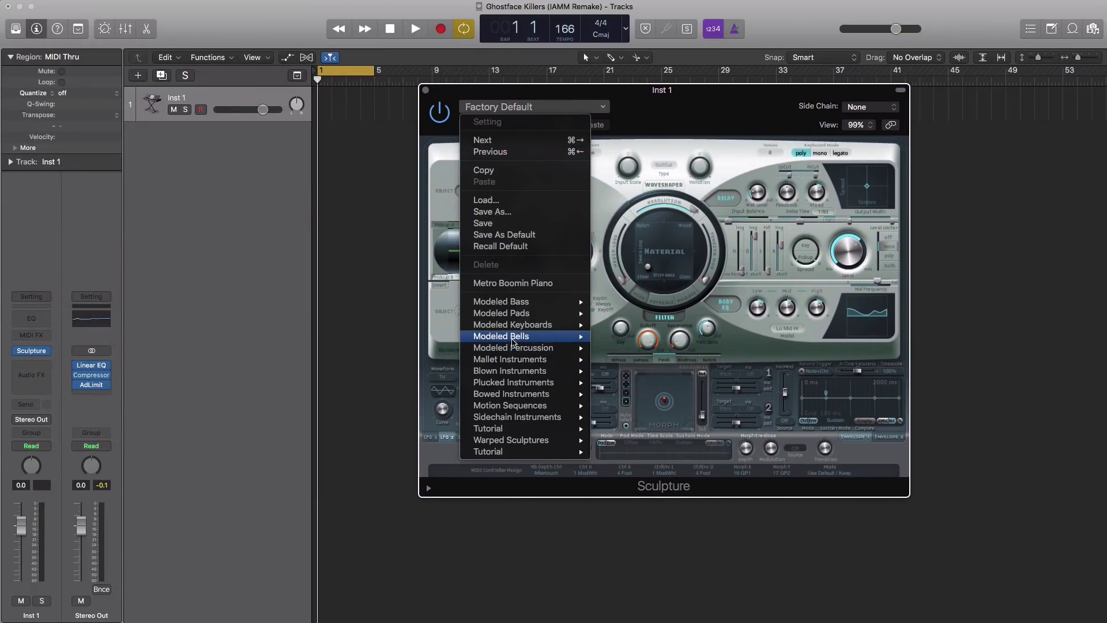
{"action": "mouse_move", "coordinate": [513, 343]}
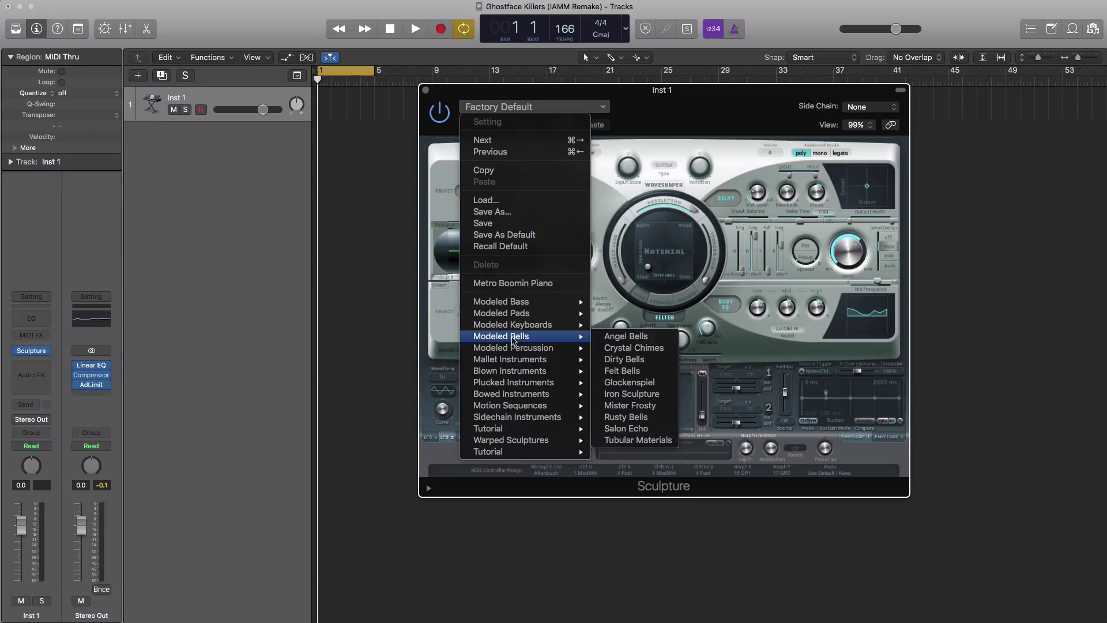
{"action": "left_click", "coordinate": [637, 430]}
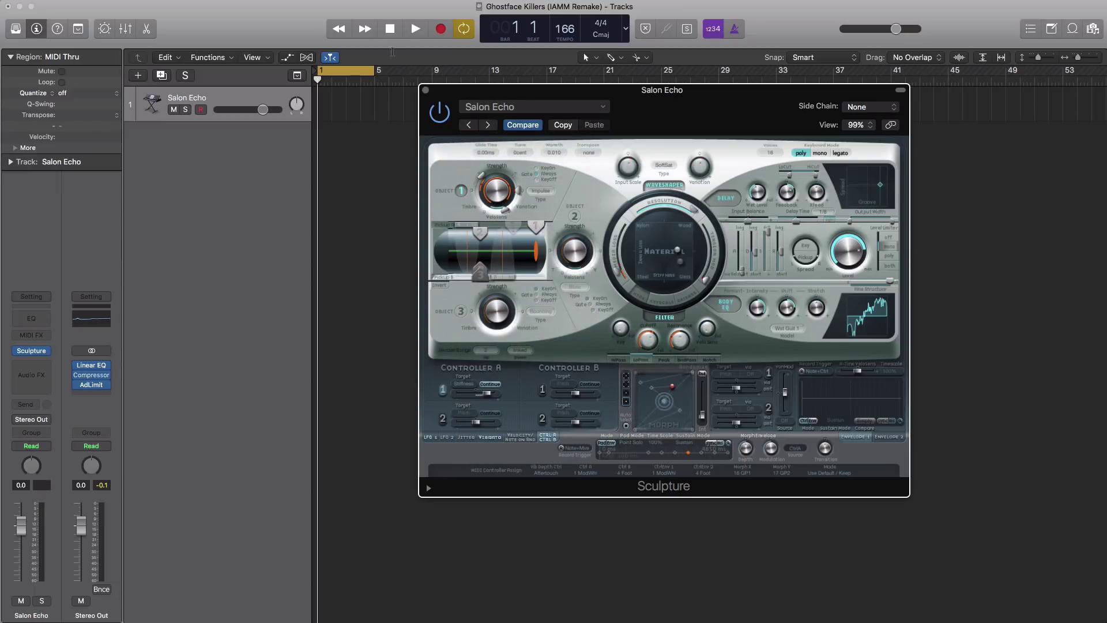
{"action": "left_click", "coordinate": [425, 90]}
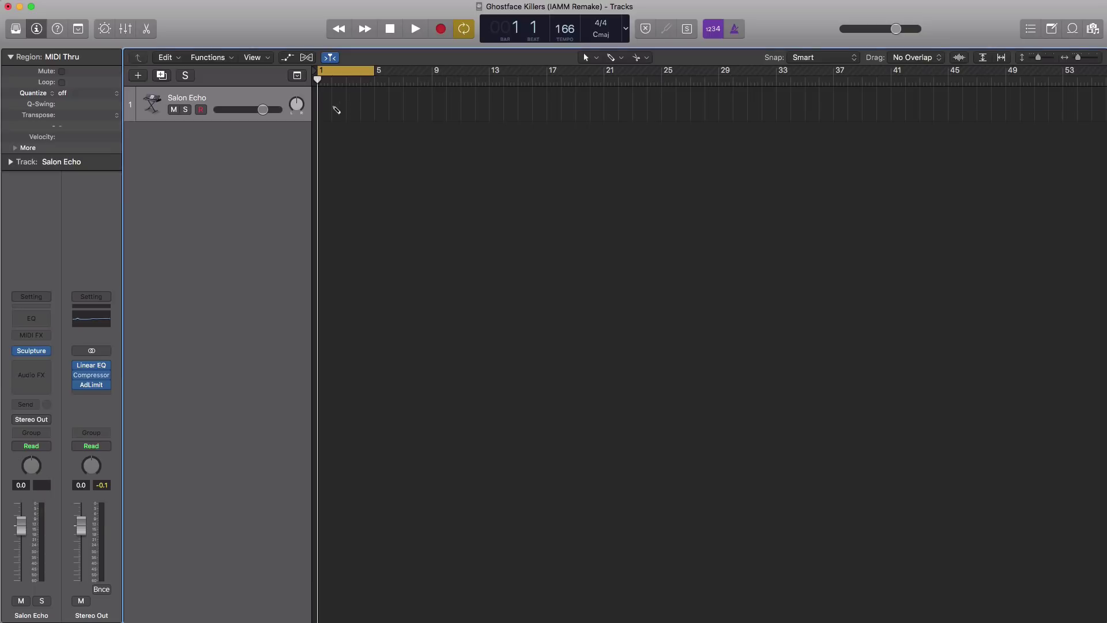
Step: Create a four-bar MIDI region from bar 1 on the Salon Echo track and open it in an enlarged Piano Roll
{"action": "left_click_drag", "start_coordinate": [328, 112], "coordinate": [373, 112]}
{"action": "double_click", "coordinate": [354, 117]}
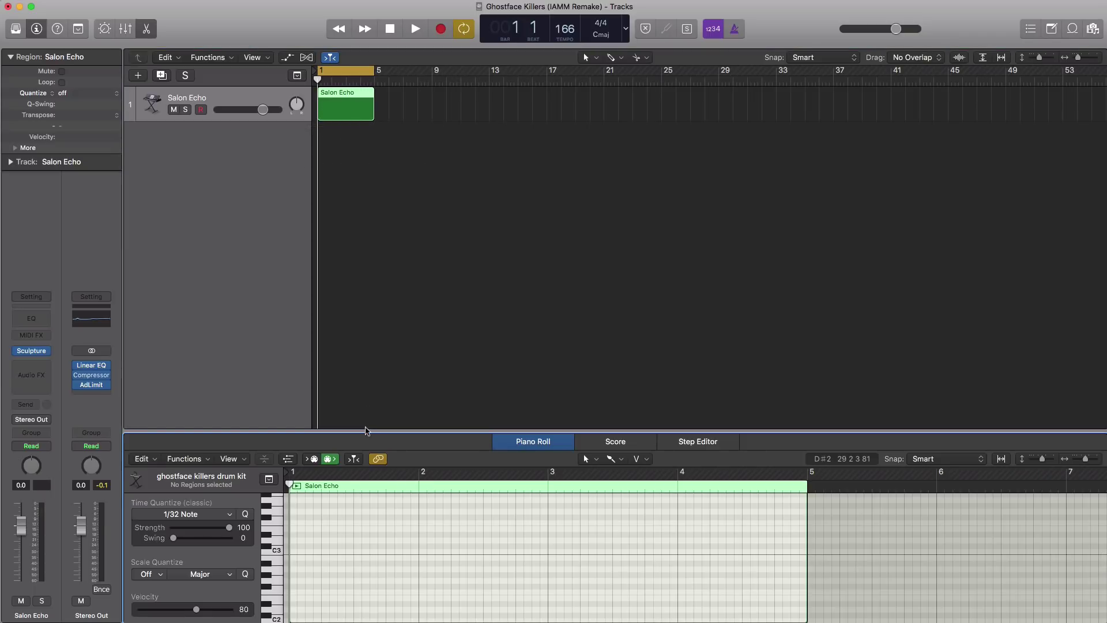
{"action": "left_click_drag", "start_coordinate": [366, 429], "coordinate": [373, 259]}
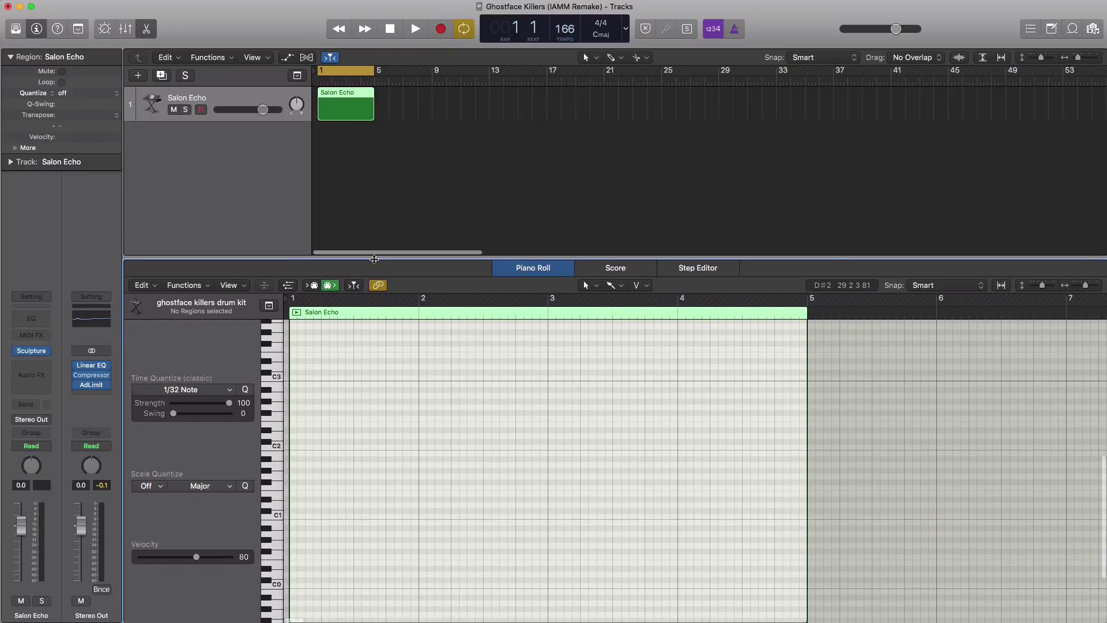
{"action": "scroll", "coordinate": [343, 391], "scroll_direction": "up", "scroll_amount": 1}
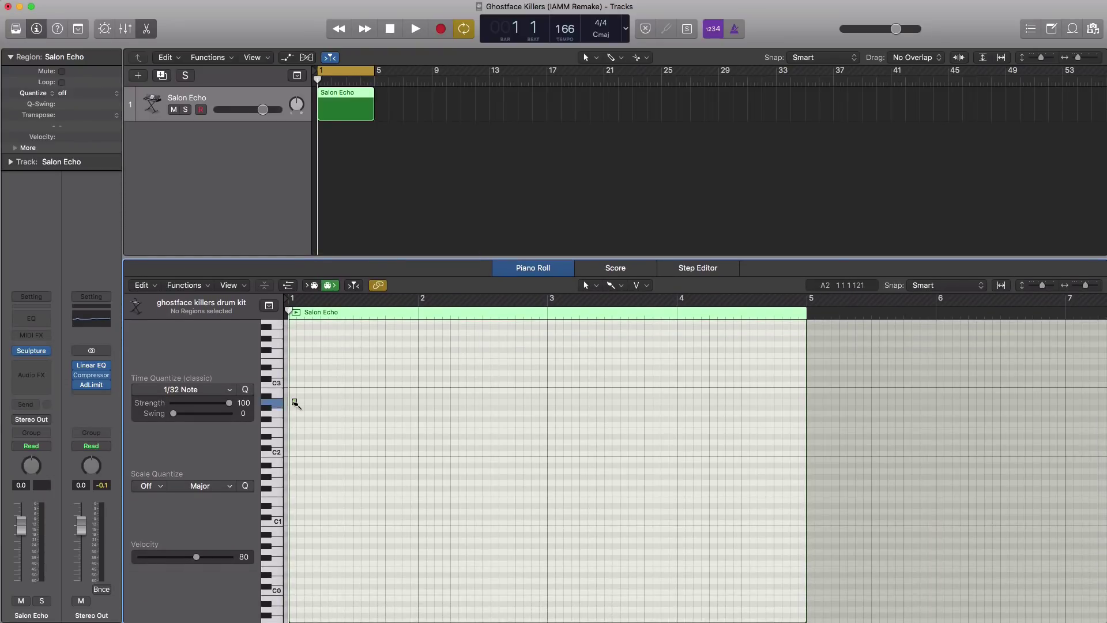
Step: Draw an A2 note with the Pencil tool, start it exactly at bar 1 and lengthen it to three beats
{"action": "left_click", "coordinate": [294, 401]}
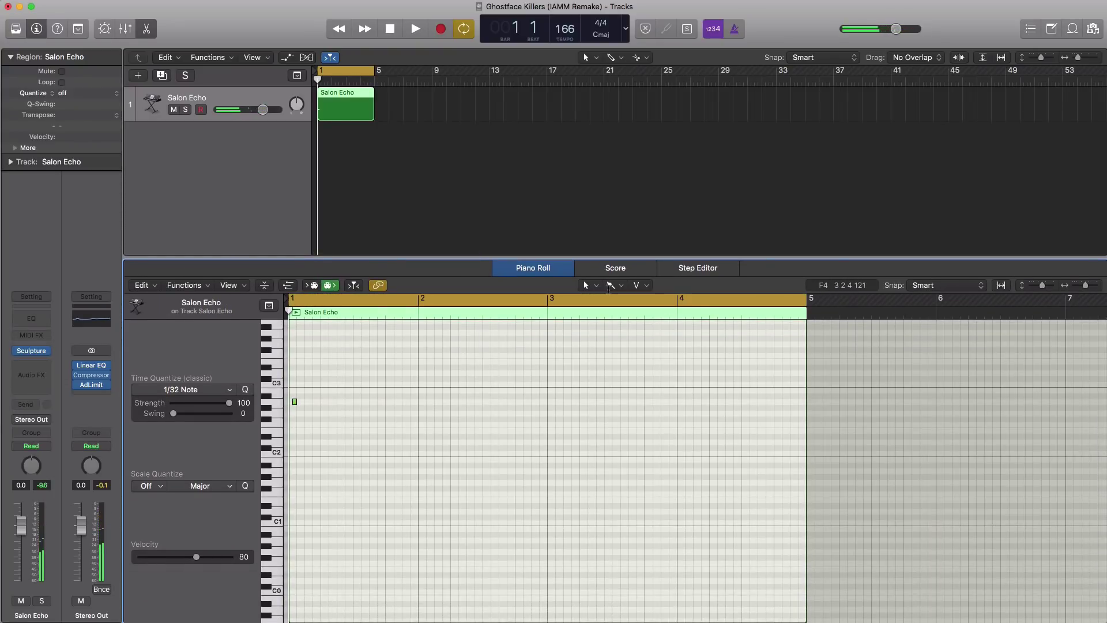
{"action": "left_click", "coordinate": [610, 288]}
{"action": "left_click", "coordinate": [640, 315]}
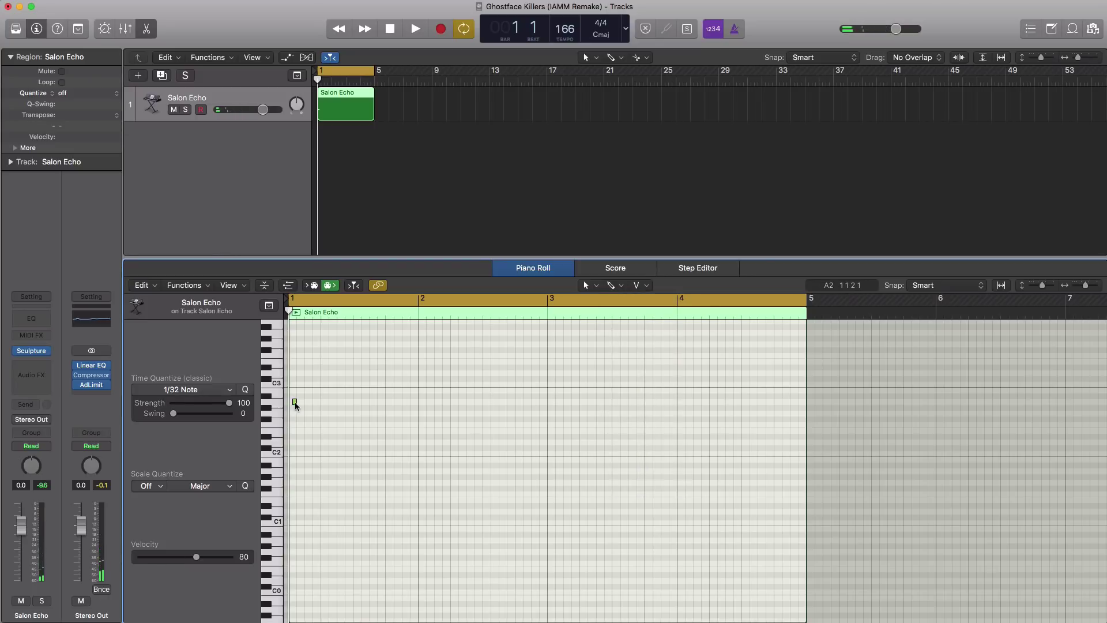
{"action": "left_click", "coordinate": [295, 403]}
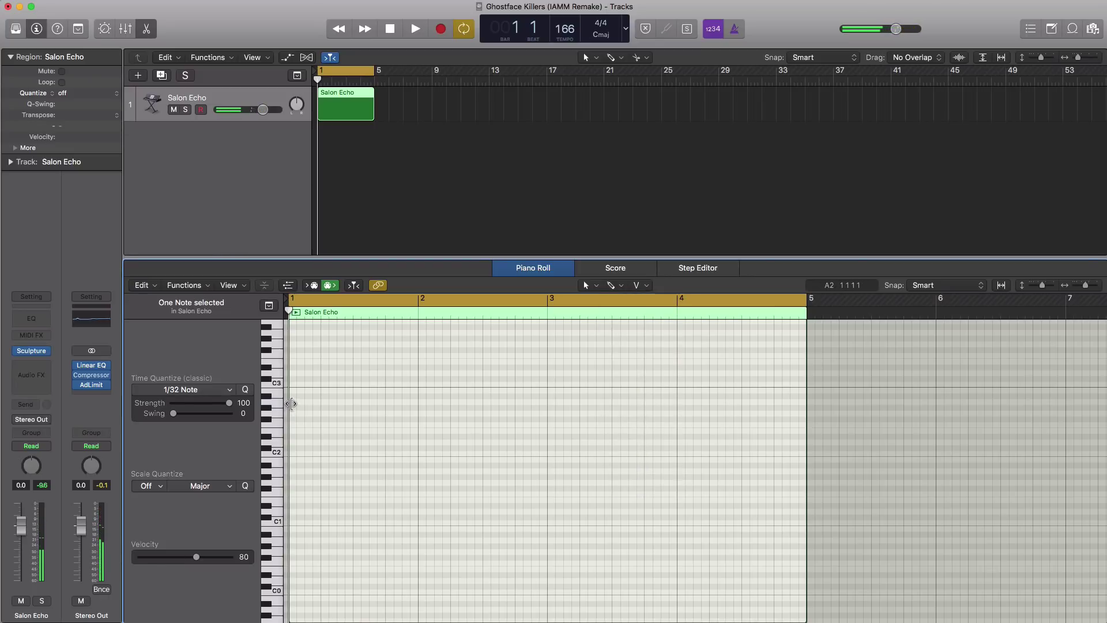
{"action": "left_click_drag", "start_coordinate": [291, 403], "coordinate": [385, 405]}
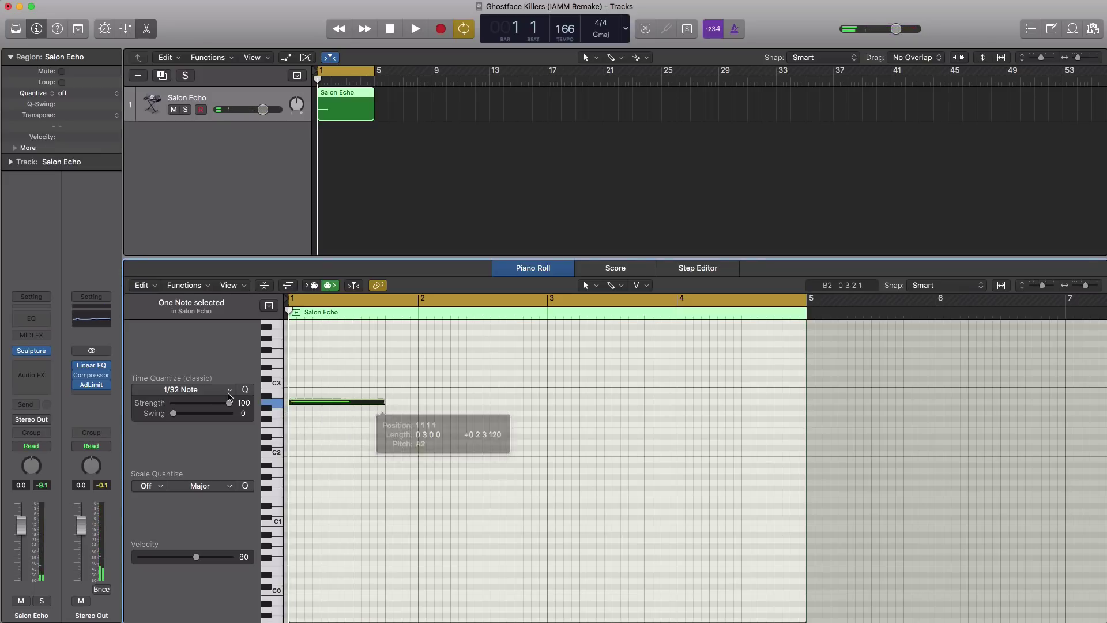
Step: Set Time Quantize to 1/16 Note and build a chord by copying the A2 note up to D3 and F3
{"action": "left_click", "coordinate": [229, 396]}
{"action": "left_click", "coordinate": [188, 461]}
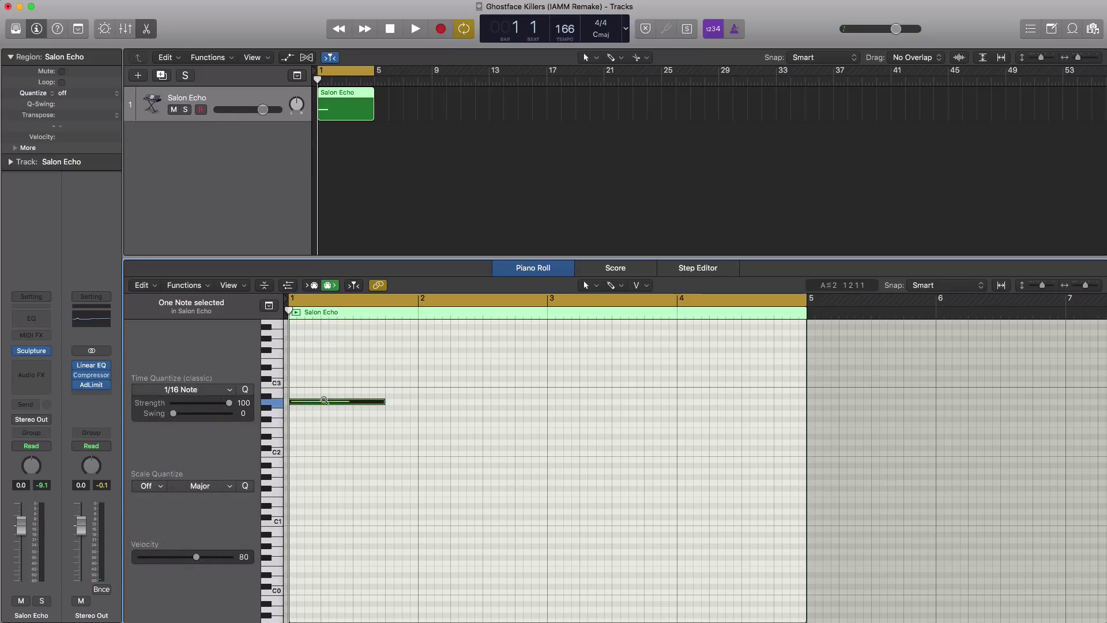
{"action": "left_click_drag", "start_coordinate": [321, 399], "coordinate": [324, 357]}
{"action": "key", "text": "space"}
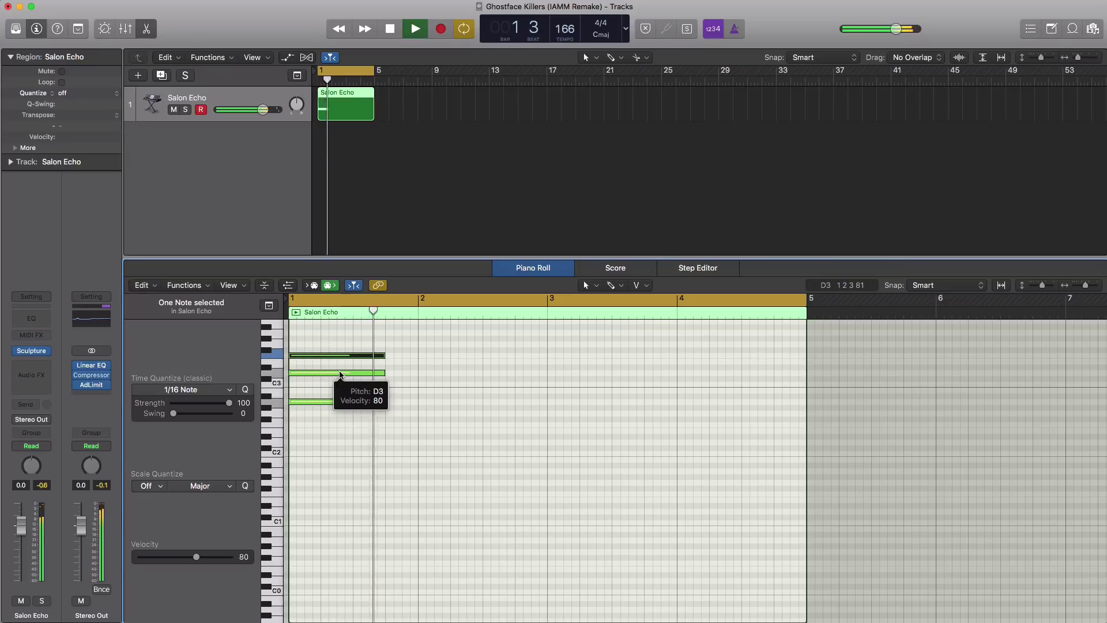
{"action": "key", "text": "space"}
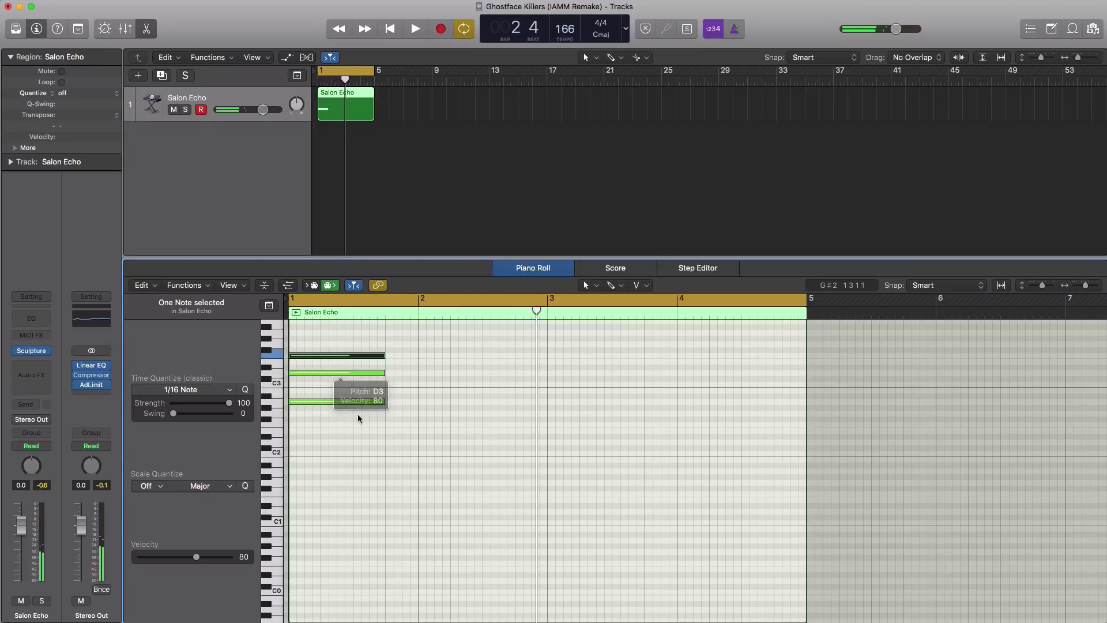
Step: Copy the three-note chord from bar 1 to the start of bar 3 and play back the loop
{"action": "left_click_drag", "start_coordinate": [358, 418], "coordinate": [593, 378]}
{"action": "key", "text": "space"}
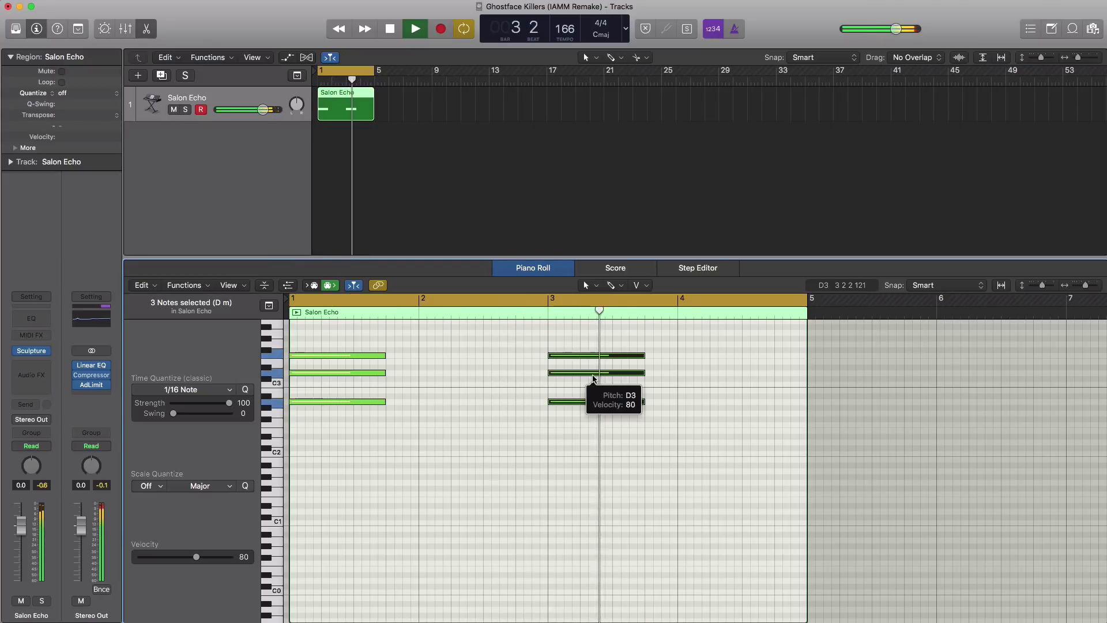
{"action": "key", "text": "space"}
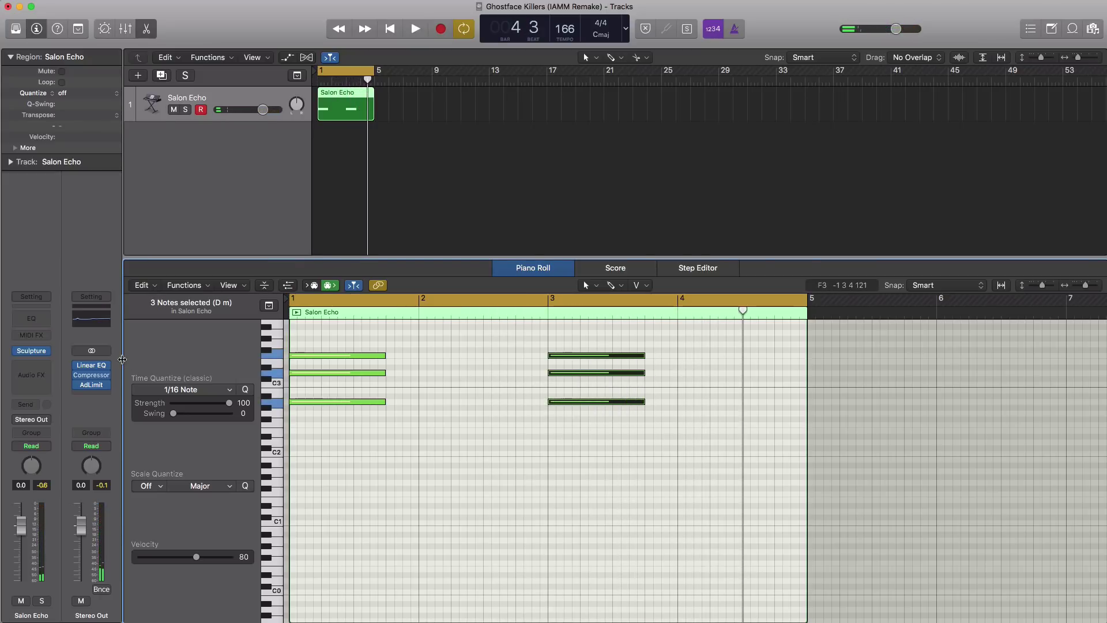
Step: During playback, nudge Sculpture's orange Material ring slider up slightly and move the material point toward the pad's upper-left corner
{"action": "left_click", "coordinate": [39, 353]}
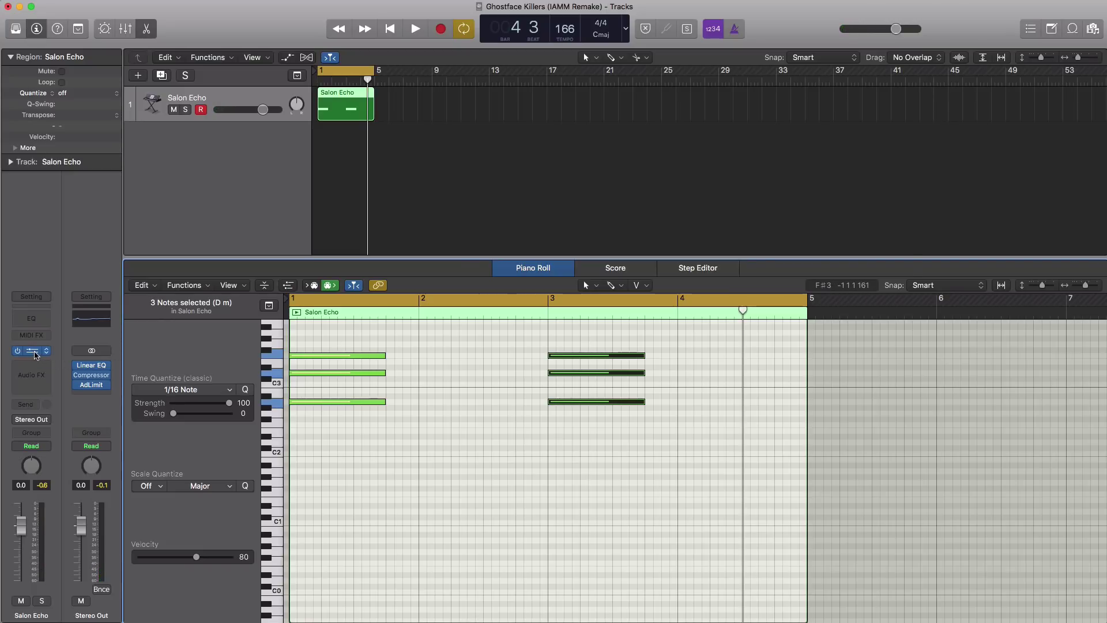
{"action": "left_click_drag", "start_coordinate": [673, 118], "coordinate": [636, 123]}
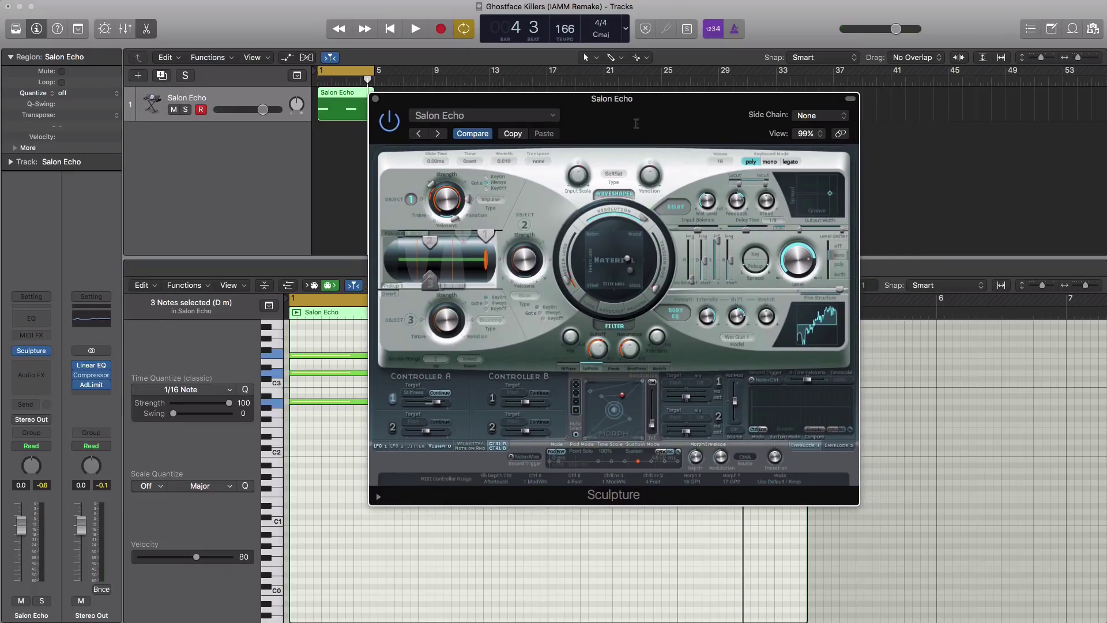
{"action": "key", "text": "space"}
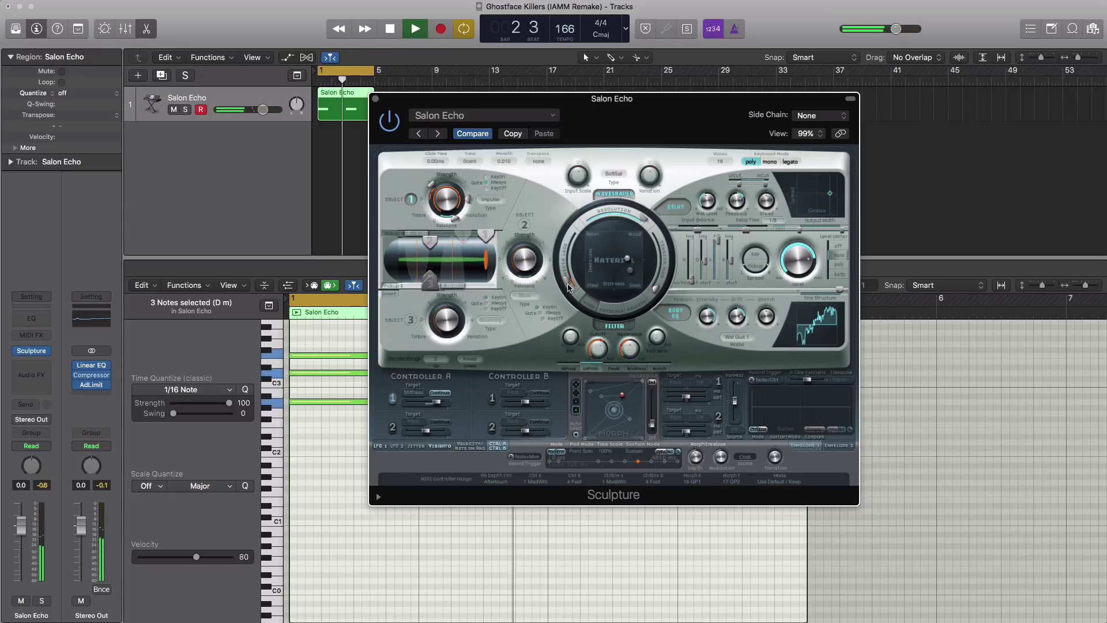
{"action": "mouse_move", "coordinate": [568, 282]}
{"action": "left_click_drag", "start_coordinate": [568, 282], "coordinate": [566, 278]}
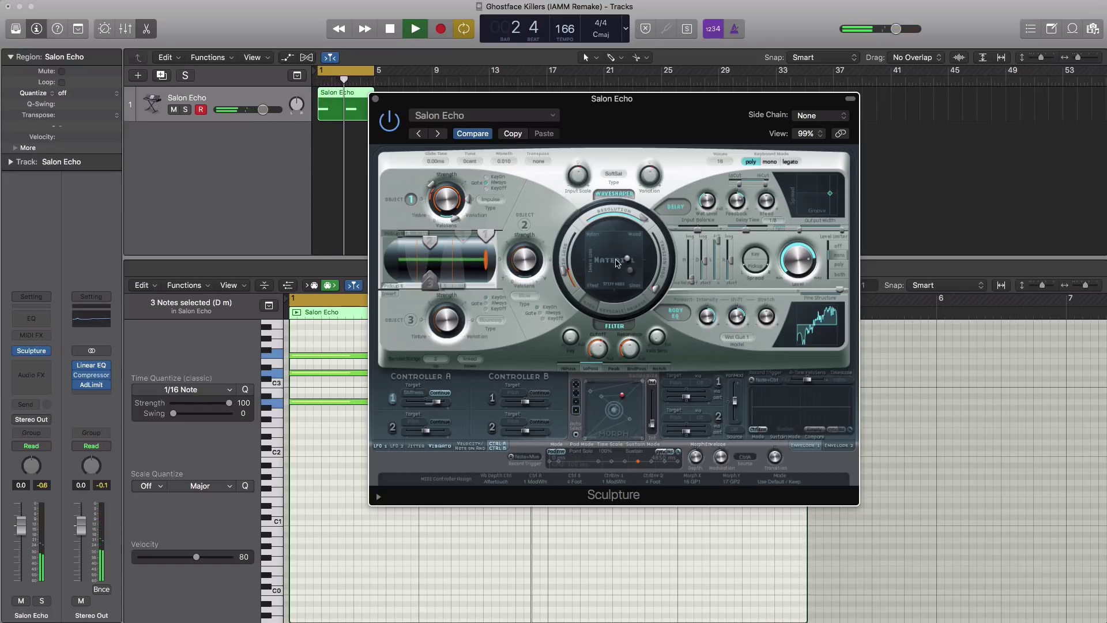
{"action": "mouse_move", "coordinate": [626, 263]}
{"action": "left_click_drag", "start_coordinate": [626, 263], "coordinate": [601, 251]}
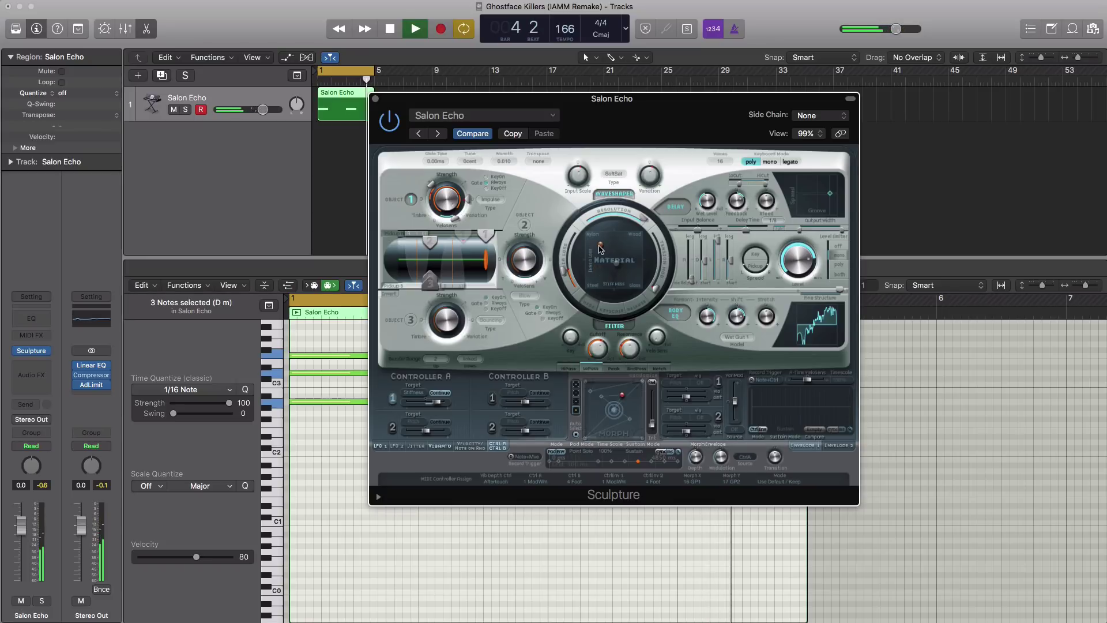
{"action": "left_click_drag", "start_coordinate": [600, 253], "coordinate": [601, 249]}
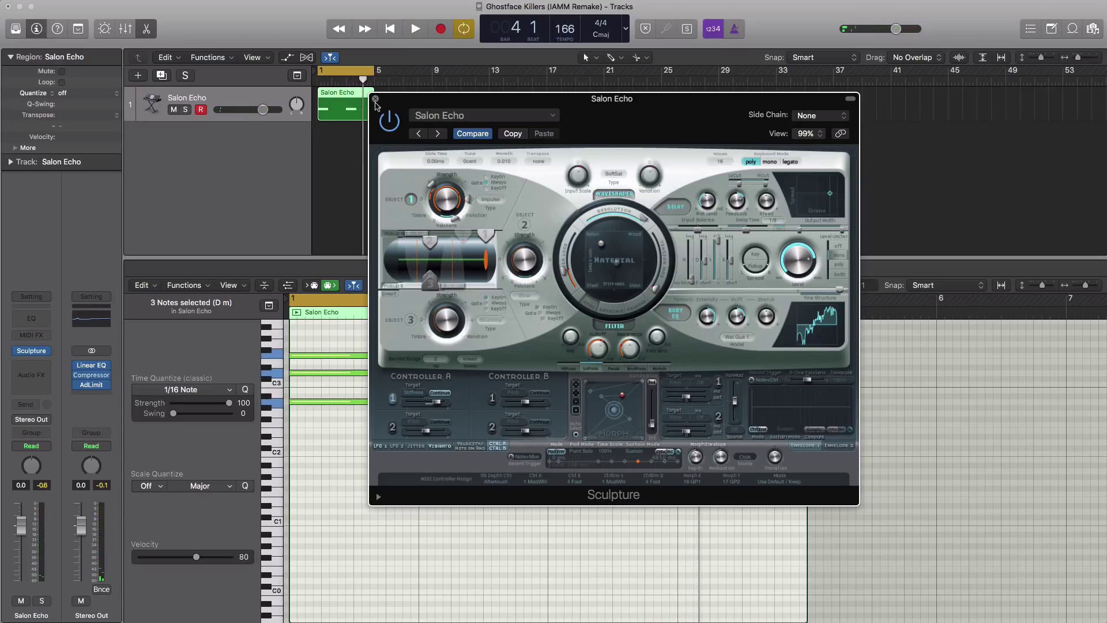
{"action": "left_click", "coordinate": [376, 99]}
Step: Add a Channel EQ to the Salon Echo track and cut the highs with the low-pass band at 1060 Hz, Q 1.20
{"action": "left_click", "coordinate": [36, 323]}
{"action": "left_click_drag", "start_coordinate": [283, 34], "coordinate": [476, 60]}
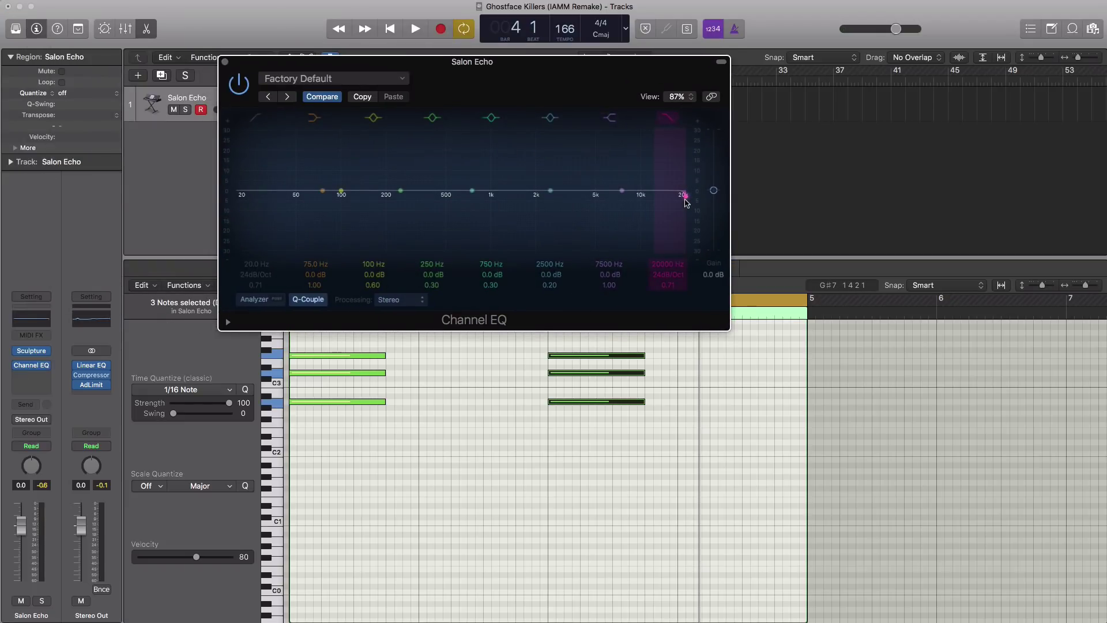
{"action": "key", "text": "space"}
{"action": "left_click_drag", "start_coordinate": [686, 198], "coordinate": [478, 190]}
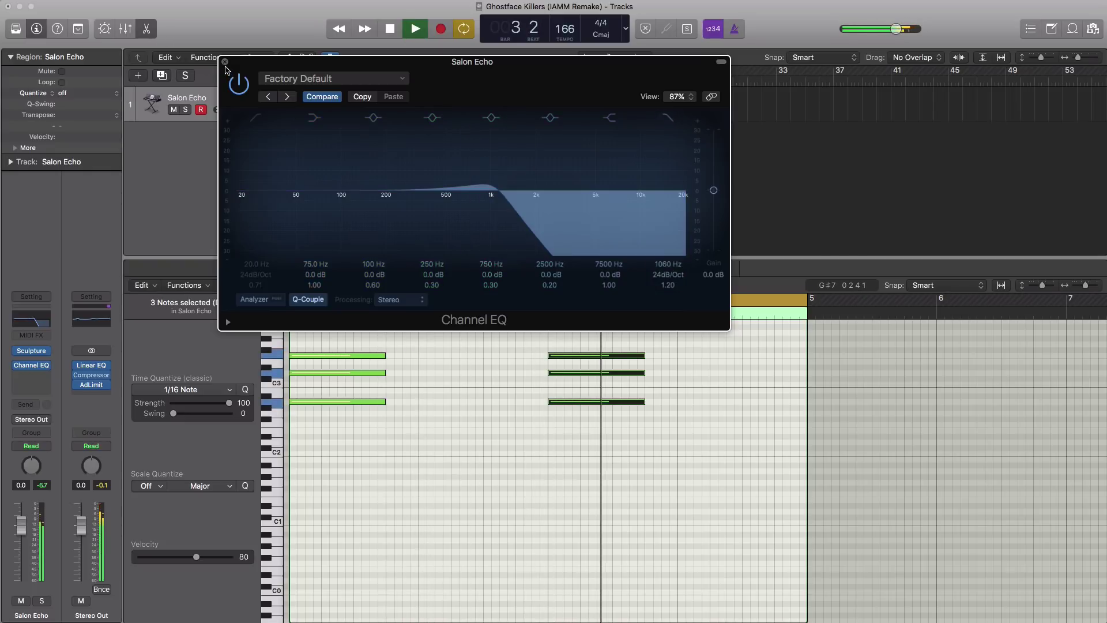
{"action": "left_click", "coordinate": [225, 62]}
{"action": "key", "text": "space"}
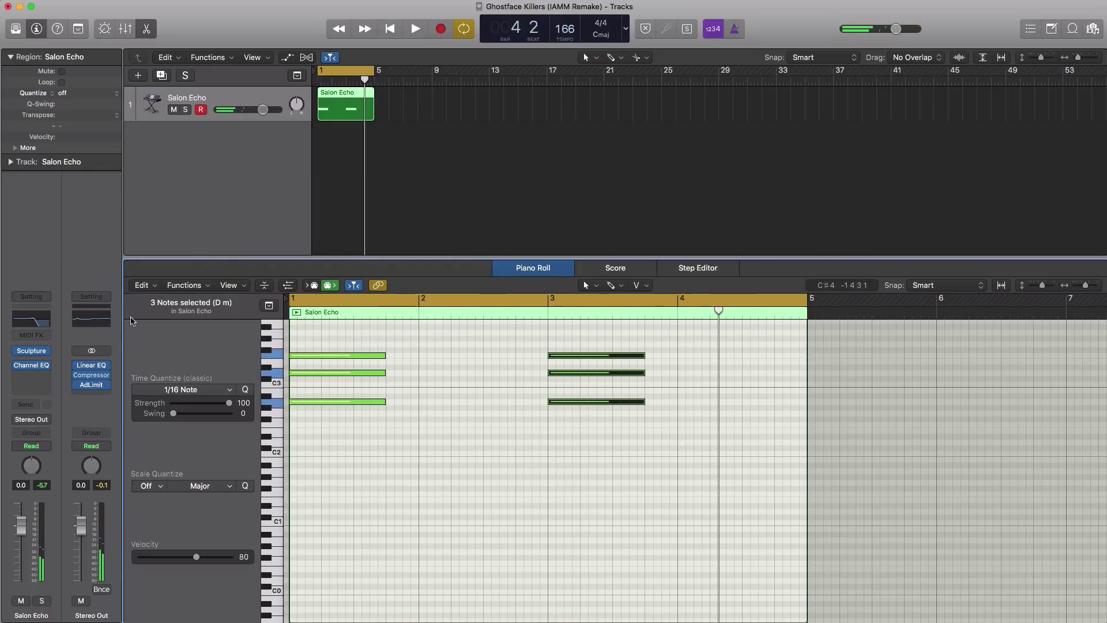
Step: Insert Space Designer after the Channel EQ and load the 03.0s Large Pub preset from the large indoor spaces
{"action": "left_click", "coordinate": [41, 373]}
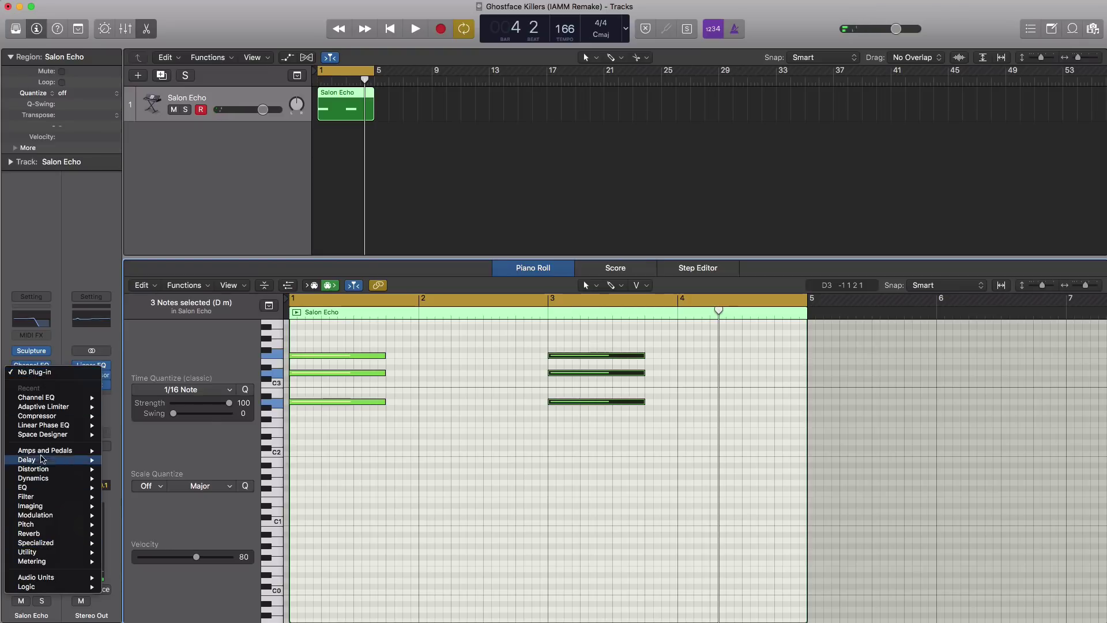
{"action": "mouse_move", "coordinate": [47, 440]}
{"action": "left_click", "coordinate": [124, 437]}
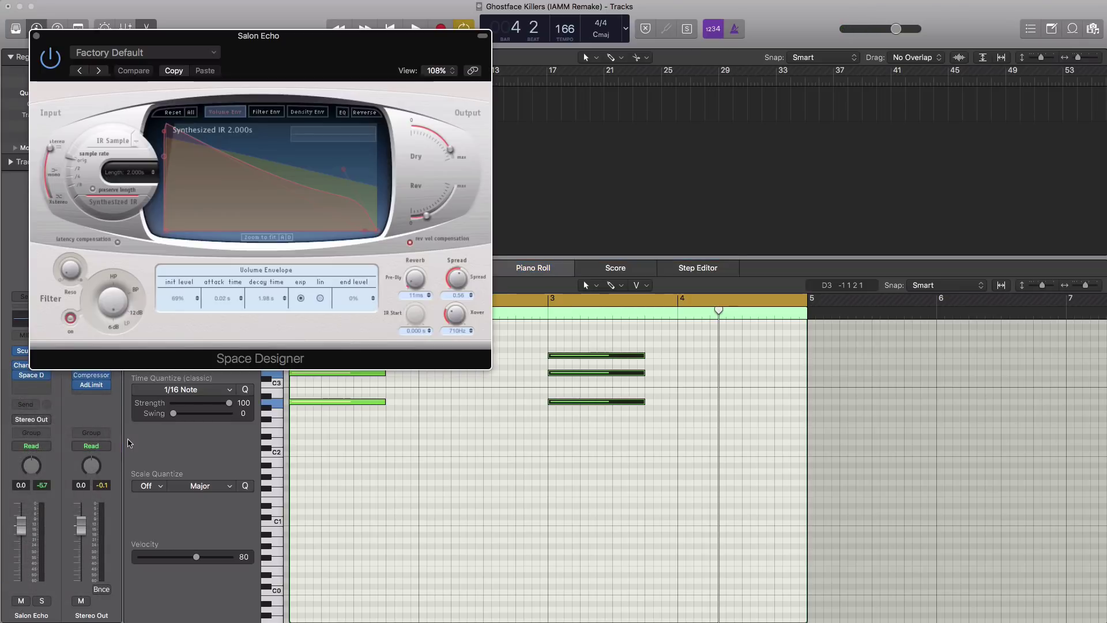
{"action": "left_click_drag", "start_coordinate": [279, 55], "coordinate": [526, 90]}
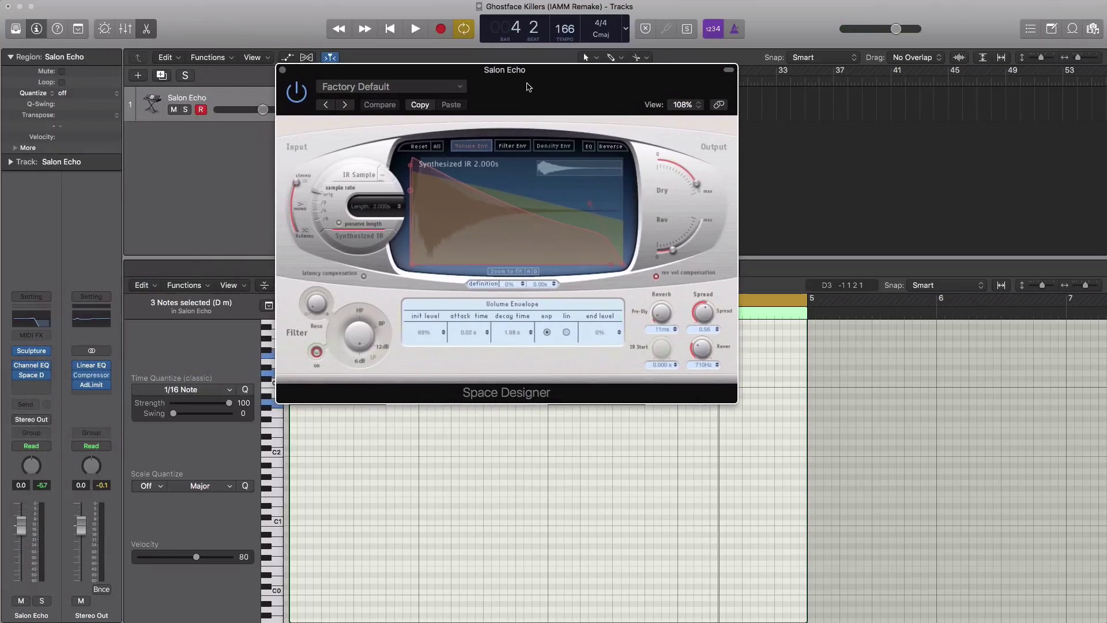
{"action": "left_click", "coordinate": [384, 86]}
{"action": "mouse_move", "coordinate": [385, 270]}
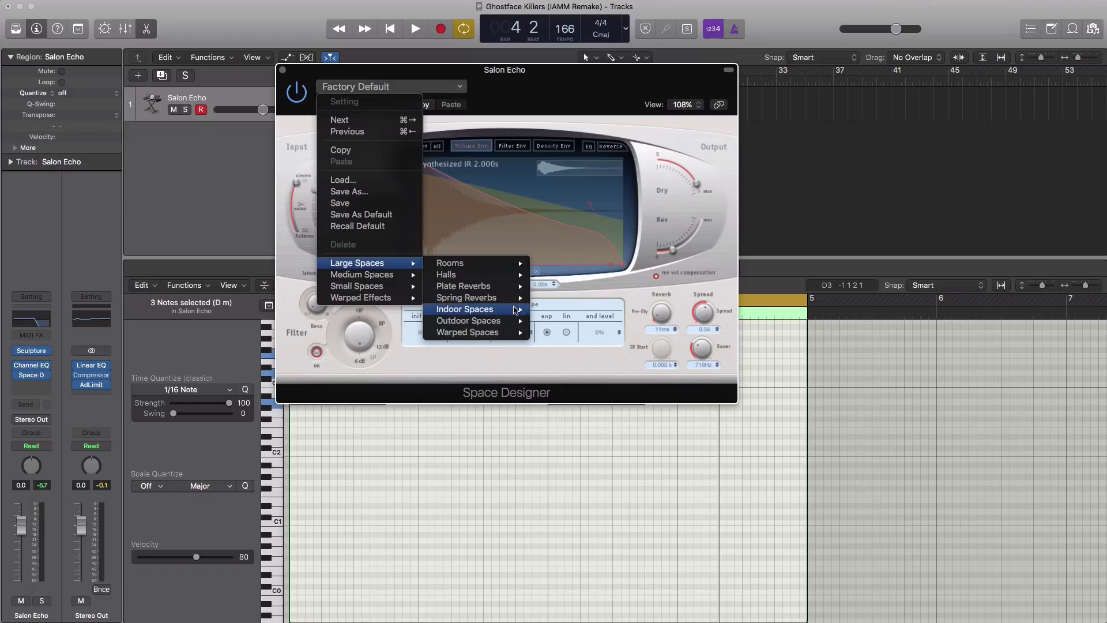
{"action": "mouse_move", "coordinate": [515, 310]}
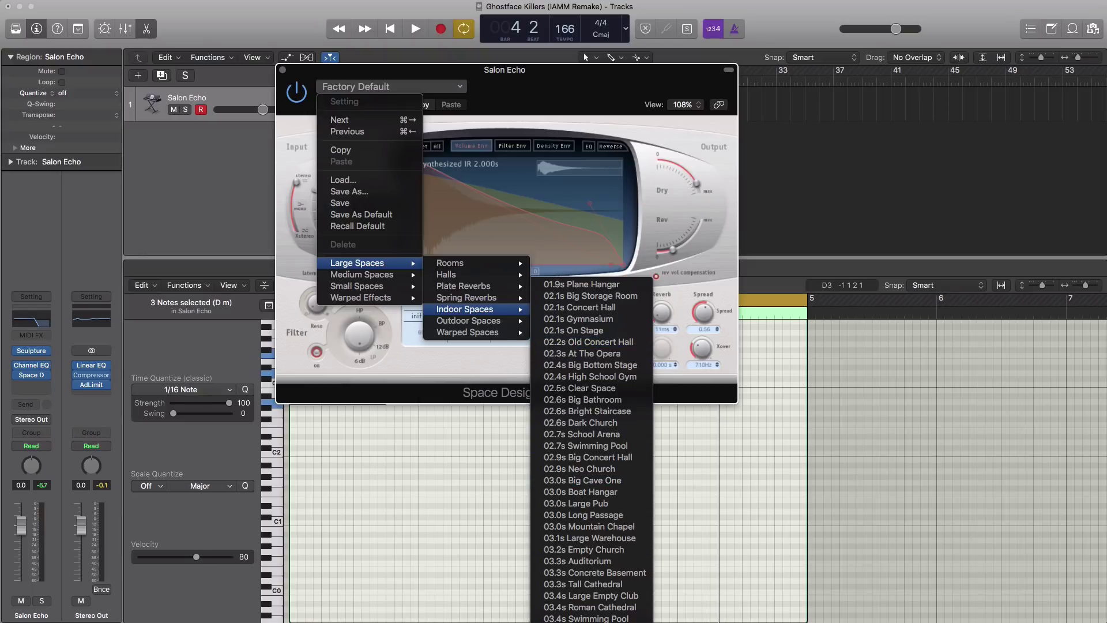
{"action": "left_click", "coordinate": [552, 502]}
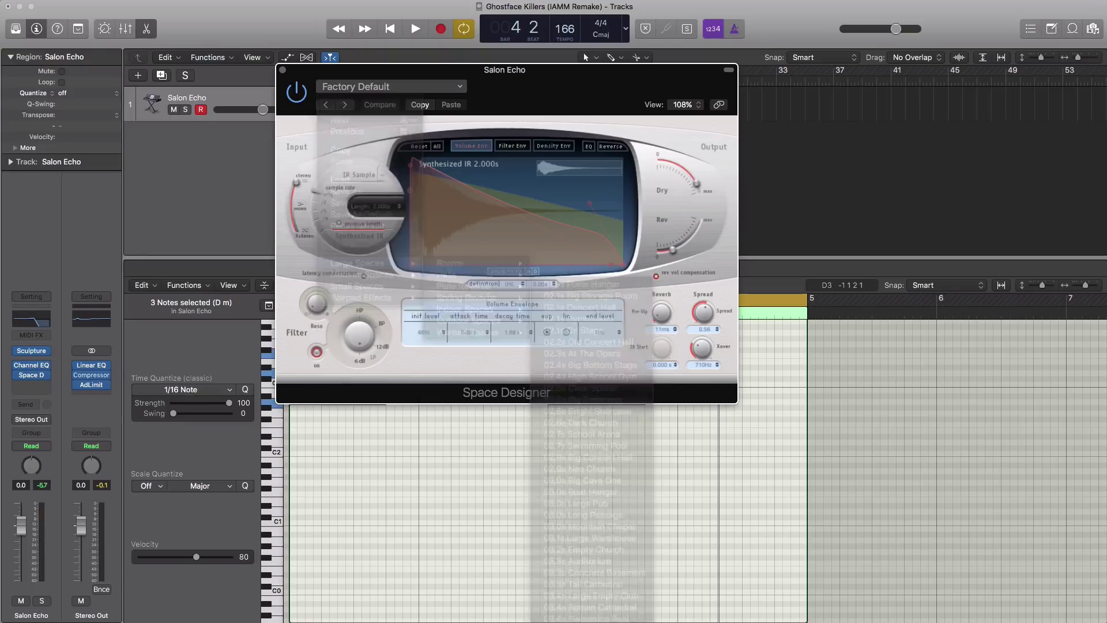
Step: Play the loop through the 06.2s Ambient Church reverb, lower Space Designer's Rev output slightly, and close the plug-in
{"action": "key", "text": "space"}
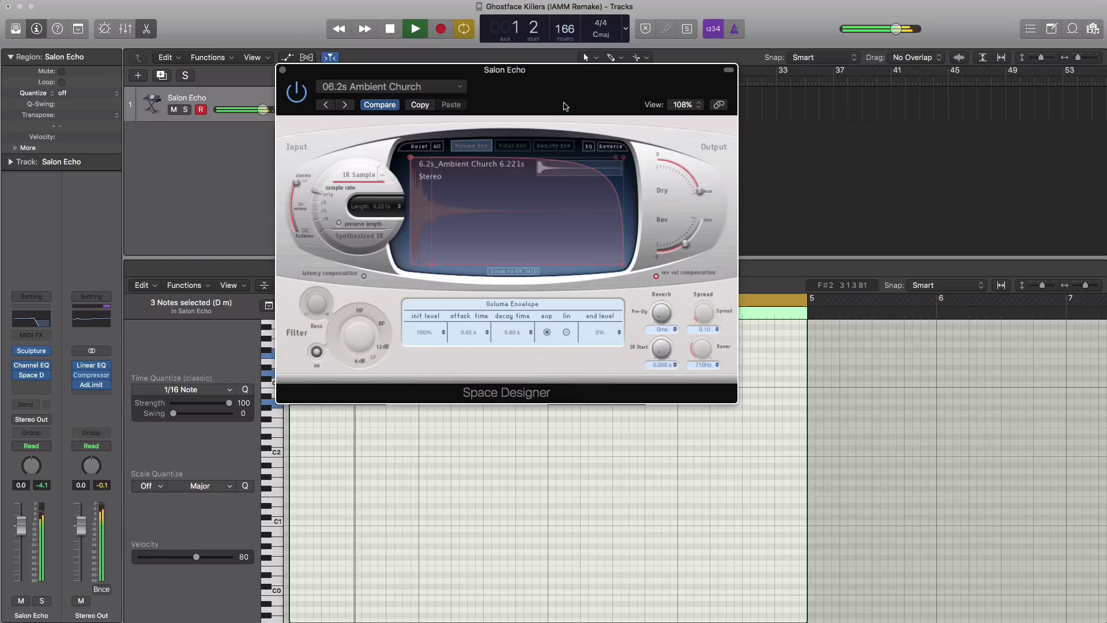
{"action": "left_click_drag", "start_coordinate": [553, 115], "coordinate": [628, 154]}
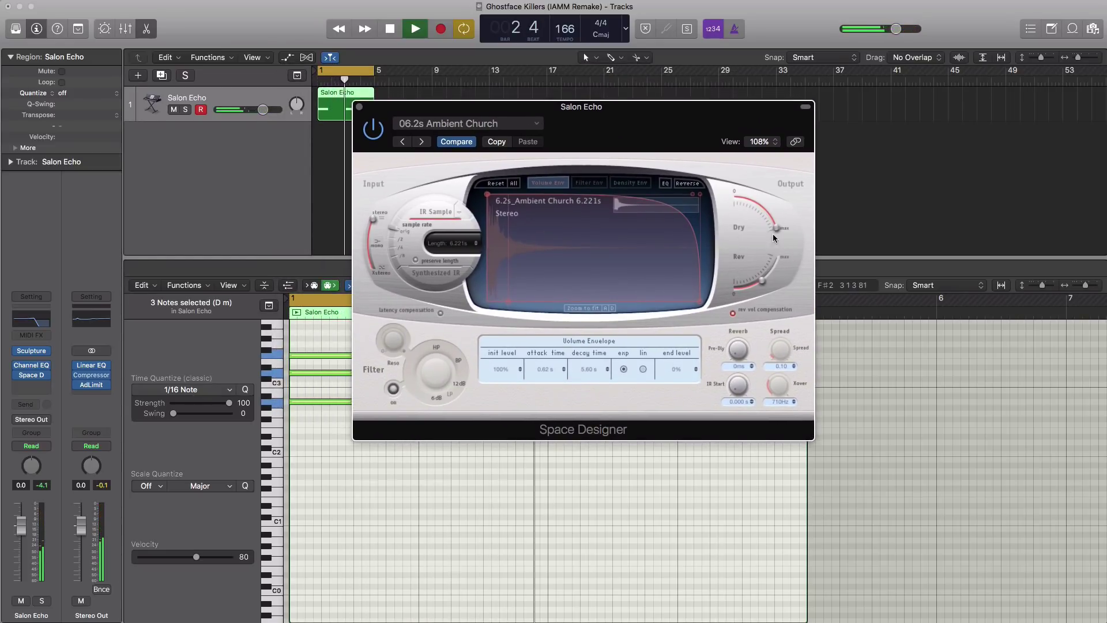
{"action": "left_click_drag", "start_coordinate": [759, 282], "coordinate": [757, 285]}
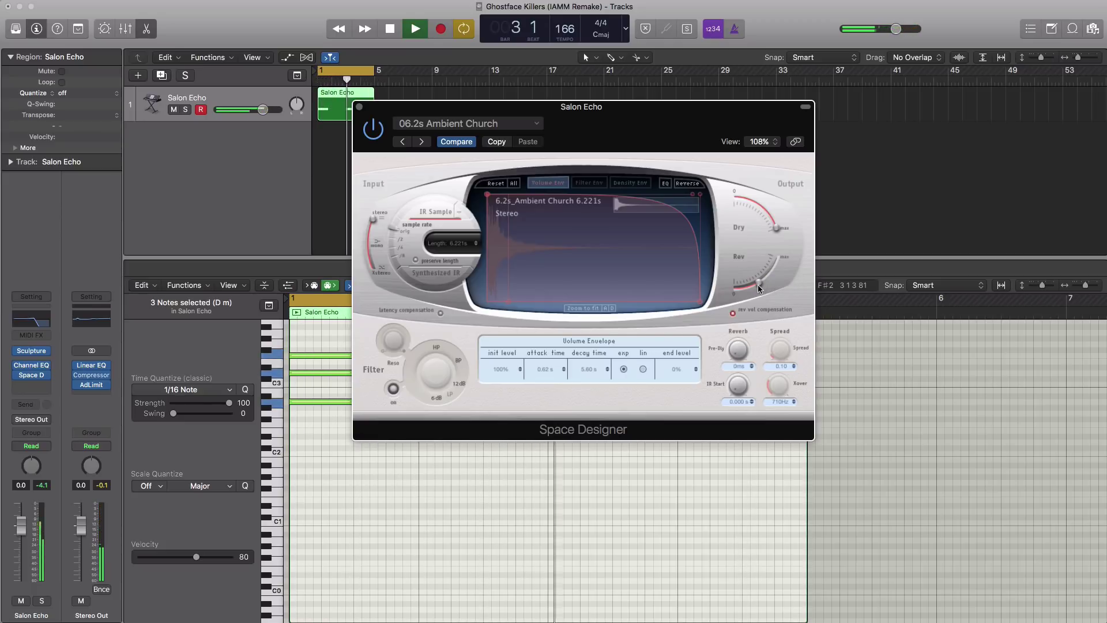
{"action": "left_click", "coordinate": [360, 106]}
{"action": "key", "text": "space"}
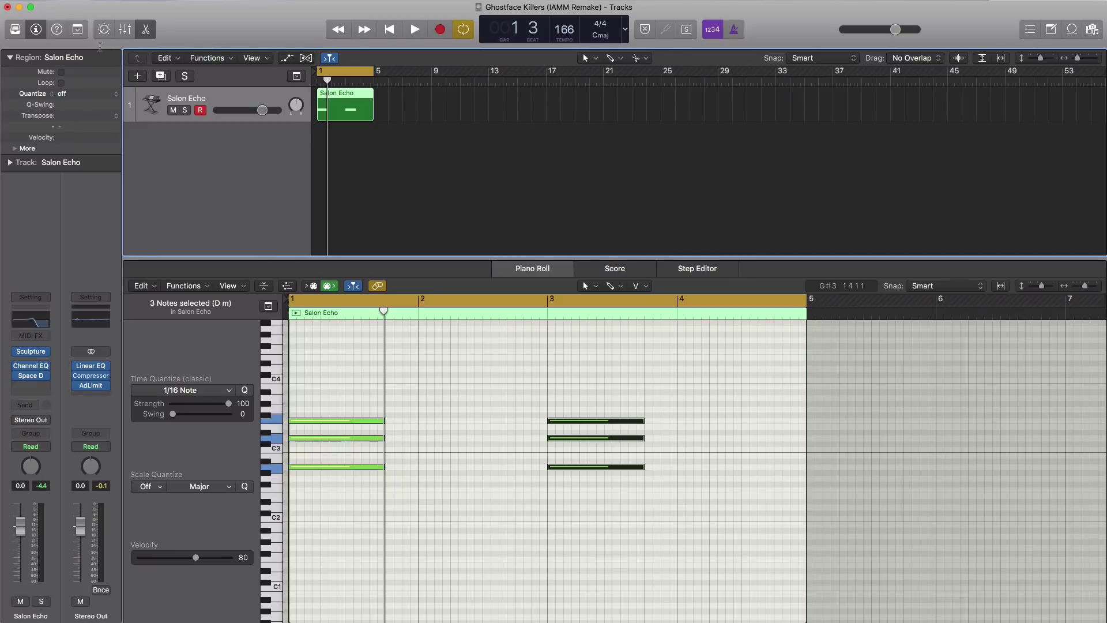
Step: Add a second software instrument track and load the Church Bell patch by searching the Library for "church"
{"action": "left_click", "coordinate": [137, 77]}
{"action": "key", "text": "Return"}
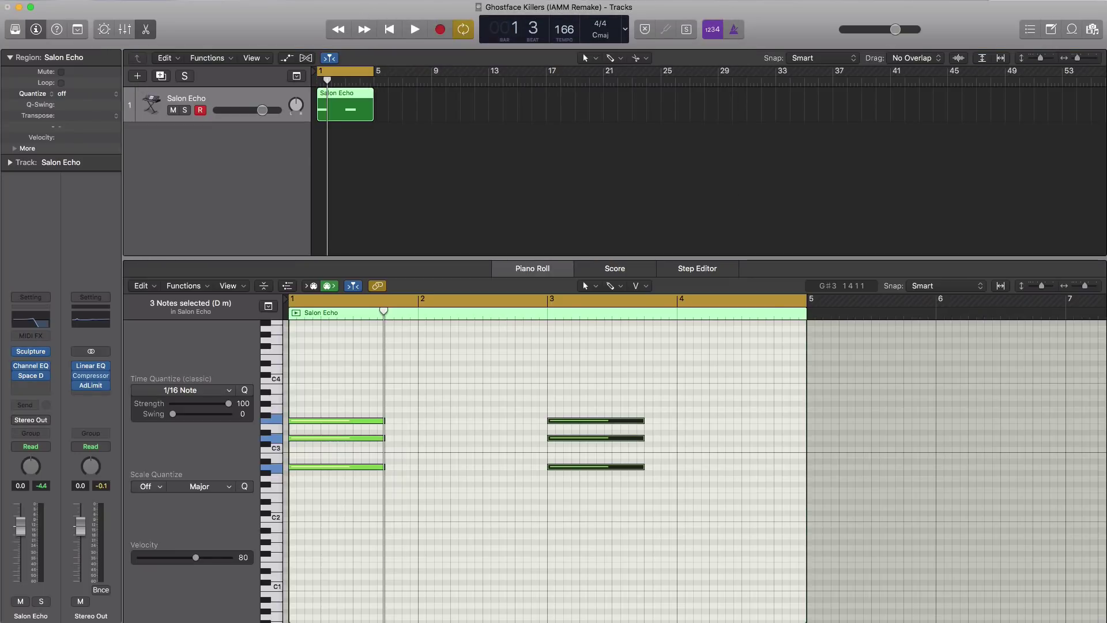
{"action": "left_click", "coordinate": [15, 29]}
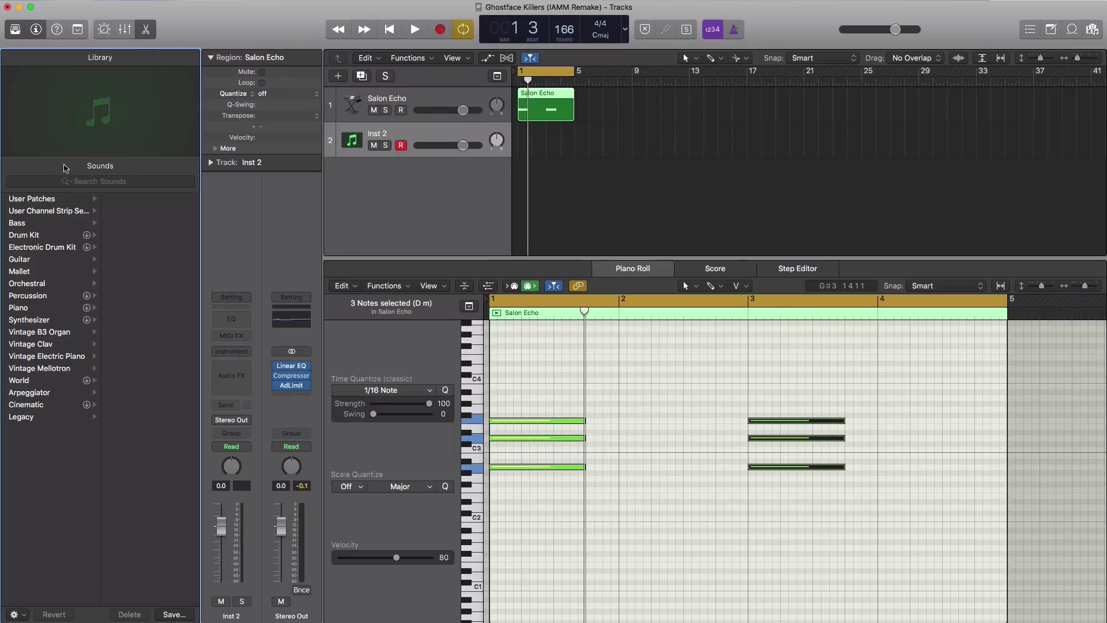
{"action": "left_click", "coordinate": [69, 184]}
{"action": "type", "text": "church"}
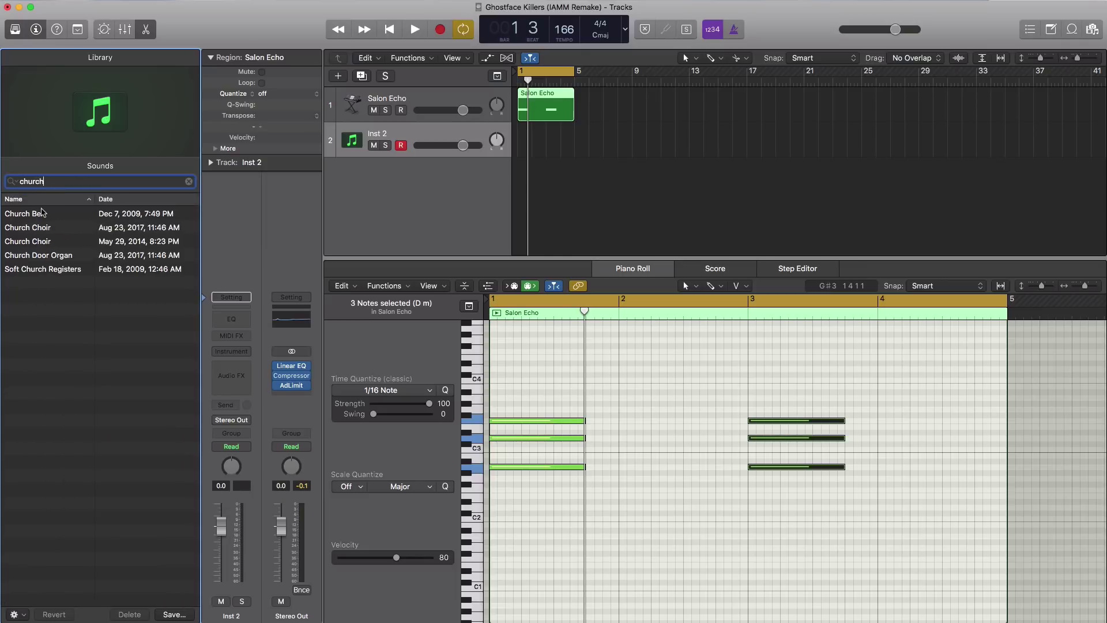
{"action": "left_click", "coordinate": [40, 214]}
Step: Create a Church Bell region spanning bars 1 to 4 and add a short E2 note at its start
{"action": "double_click", "coordinate": [525, 147]}
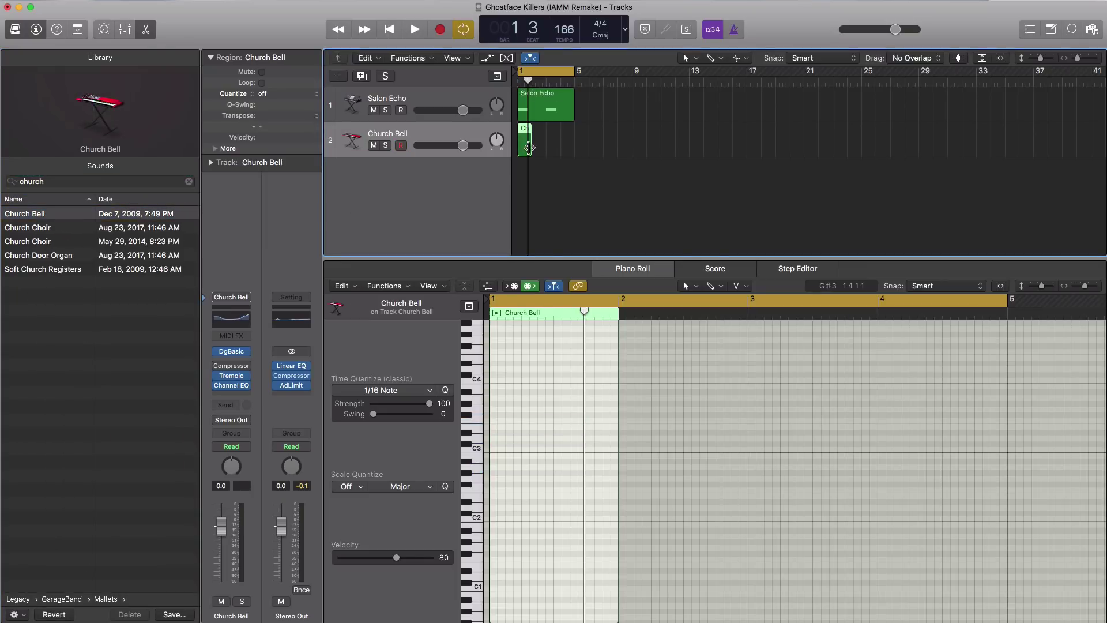
{"action": "left_click_drag", "start_coordinate": [532, 151], "coordinate": [574, 152]}
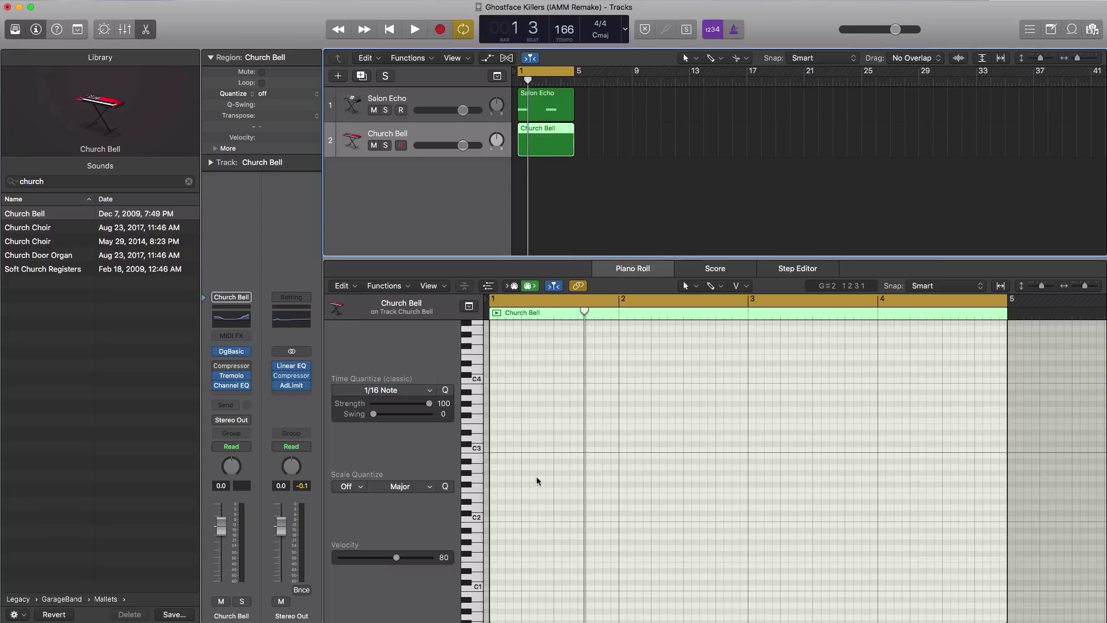
{"action": "scroll", "coordinate": [538, 486], "scroll_direction": "down", "scroll_amount": 3}
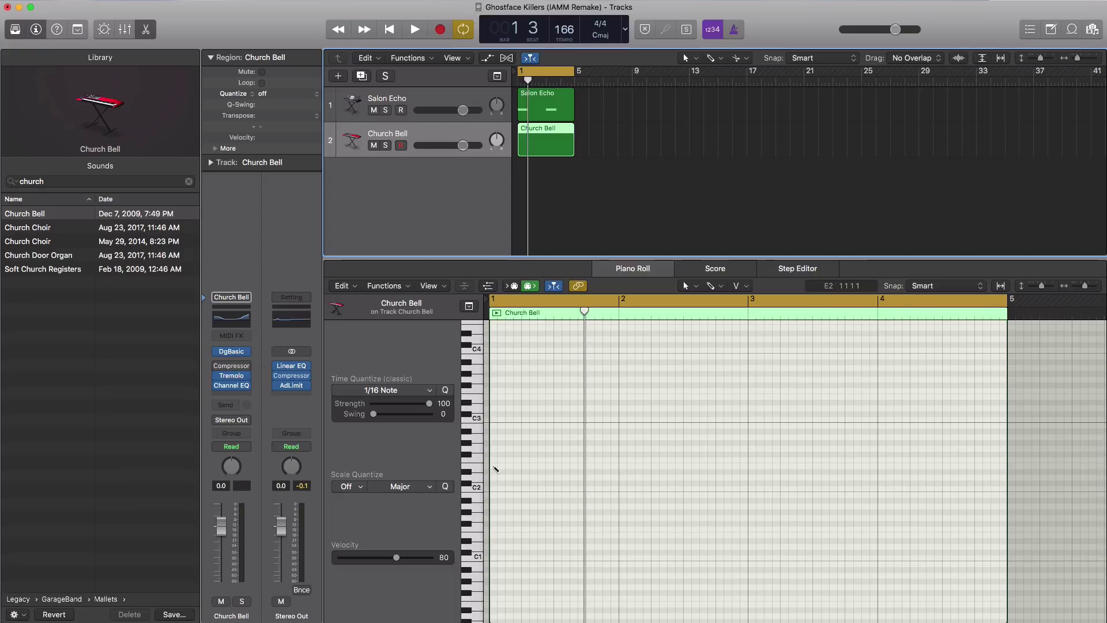
{"action": "left_click", "coordinate": [495, 468]}
{"action": "key", "text": "space"}
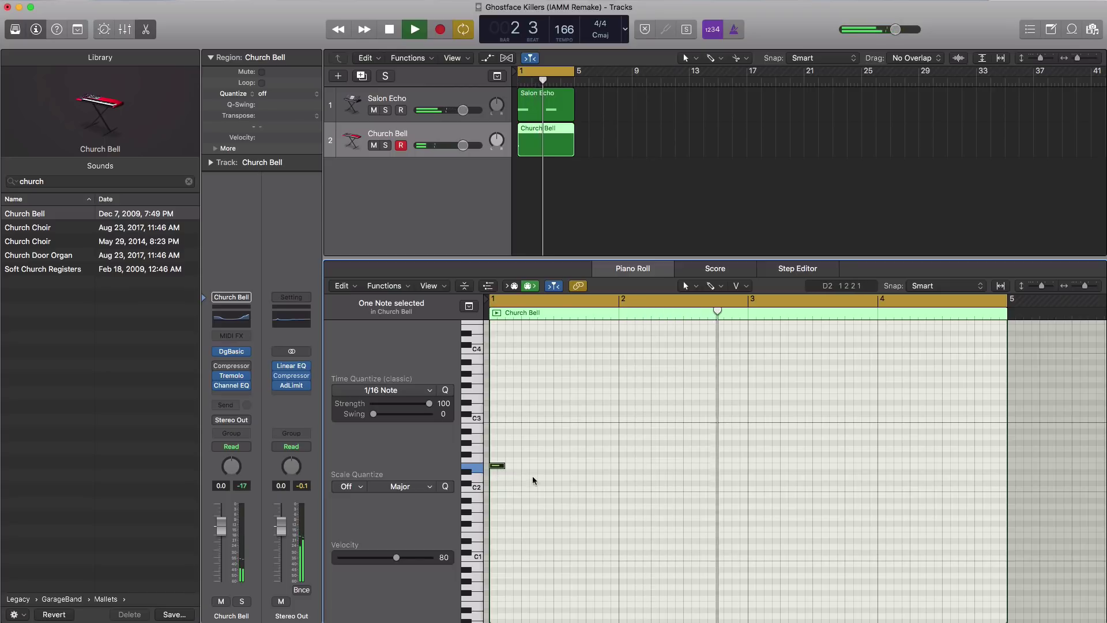
Step: Add another short E2 note to the Church Bell region at the start of bar 3 and play back the loop
{"action": "key", "text": "space"}
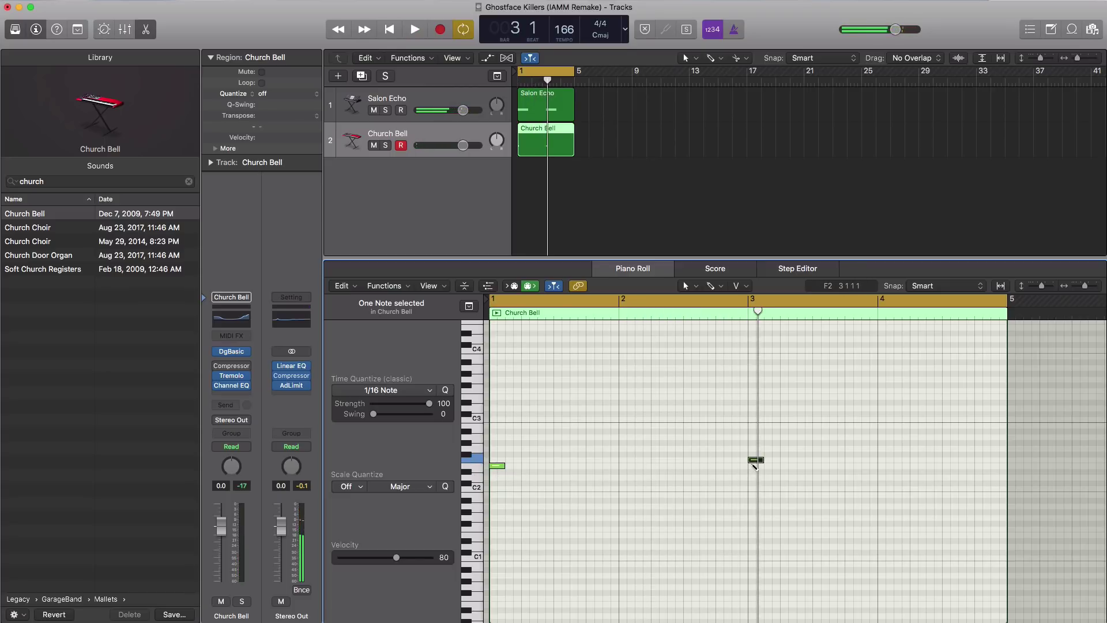
{"action": "left_click", "coordinate": [756, 464]}
{"action": "key", "text": "space"}
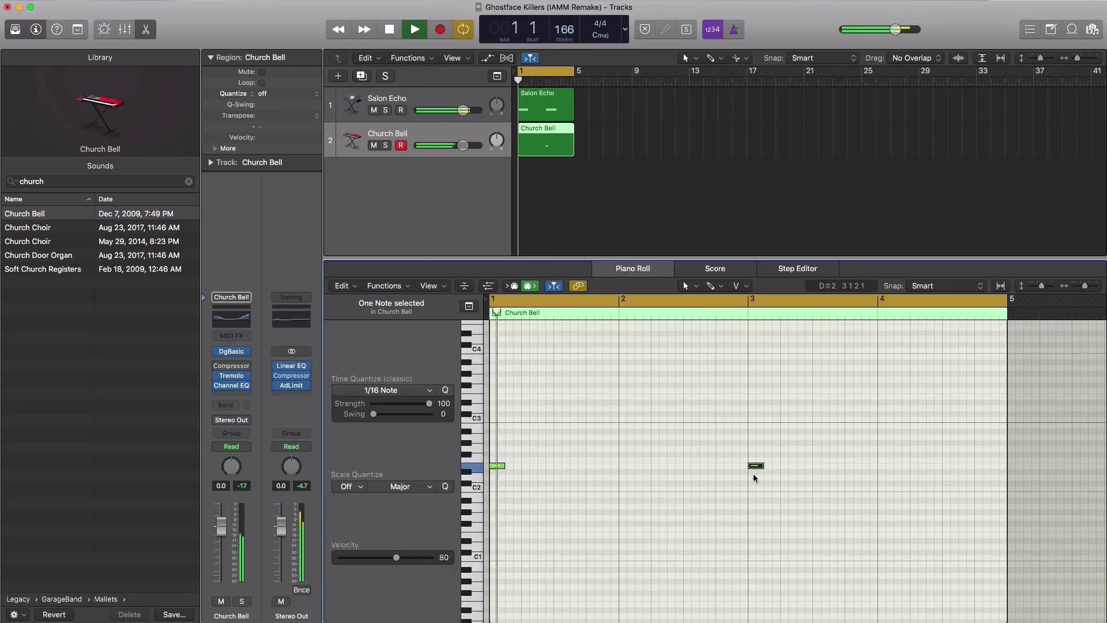
{"action": "left_click", "coordinate": [754, 475], "text": "ctrl+alt"}
{"action": "left_click", "coordinate": [754, 475], "text": "ctrl+alt"}
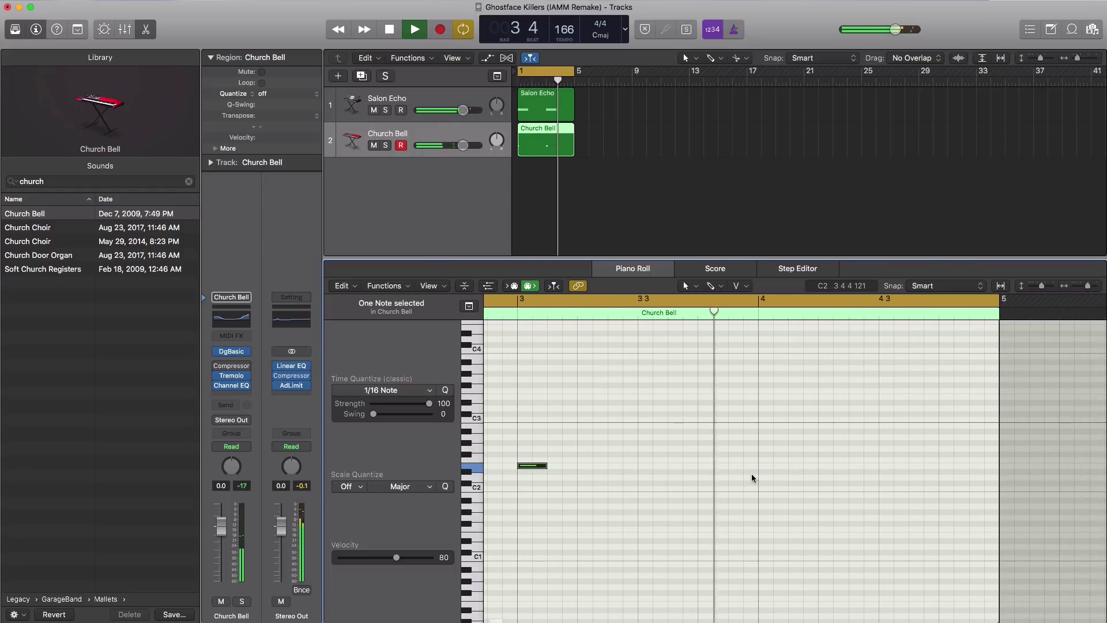
{"action": "key", "text": "space"}
Step: Duplicate the Salon Echo and Church Bell regions to bar 5, cycle bars 5 to 8, and play the copied bell part
{"action": "left_click_drag", "start_coordinate": [648, 206], "coordinate": [618, 77]}
{"action": "left_click_drag", "start_coordinate": [617, 79], "coordinate": [617, 78]}
{"action": "scroll", "coordinate": [761, 465], "scroll_direction": "down", "scroll_amount": 3}
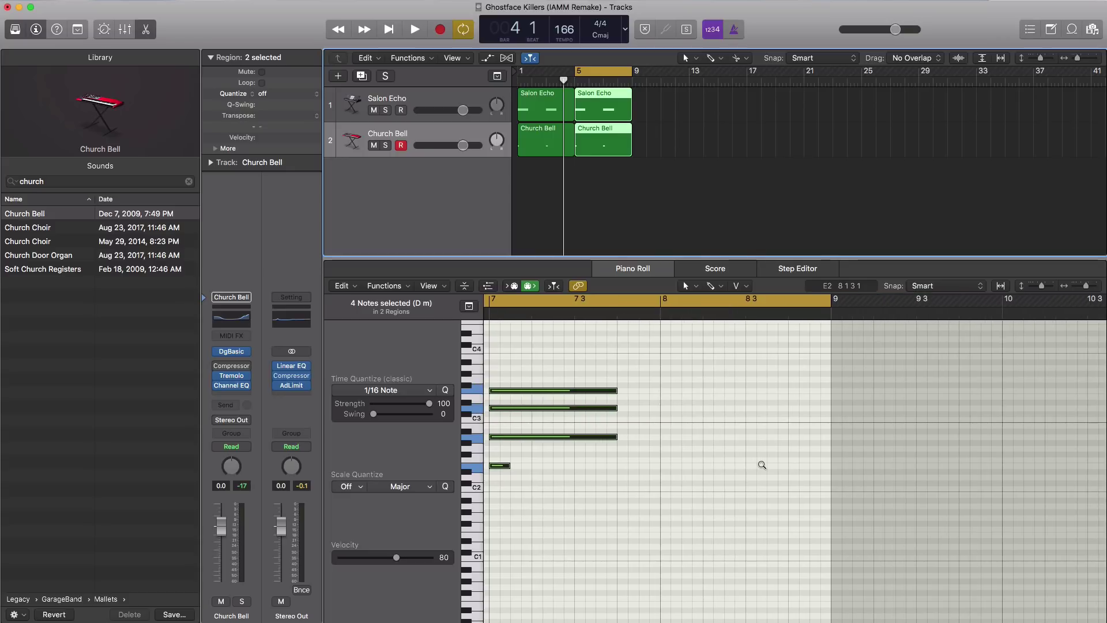
{"action": "left_click", "coordinate": [603, 151]}
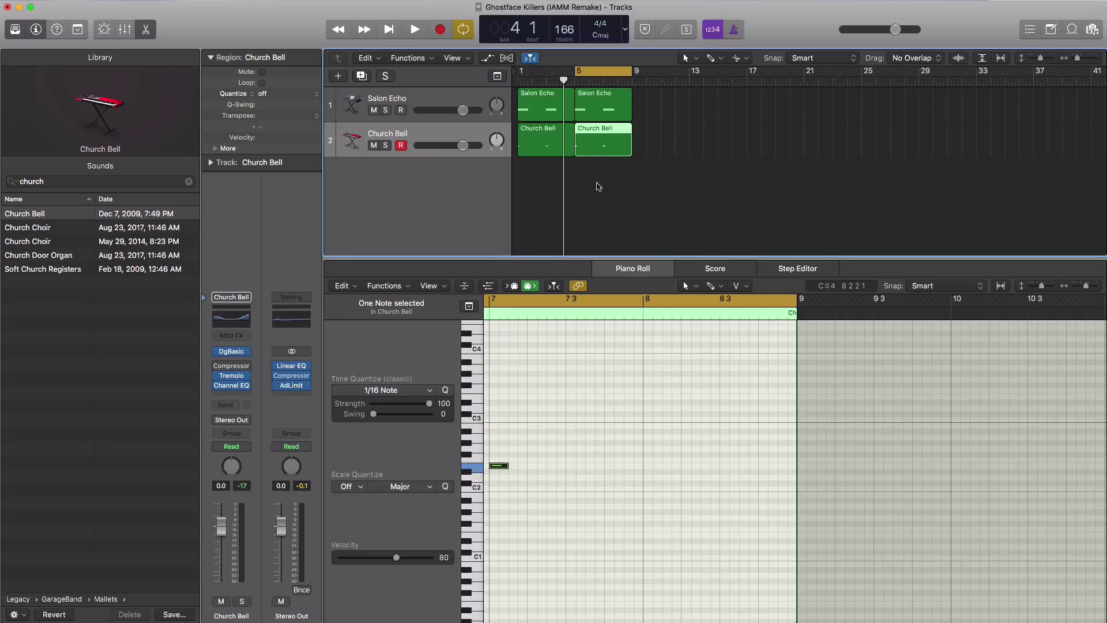
{"action": "key", "text": "space"}
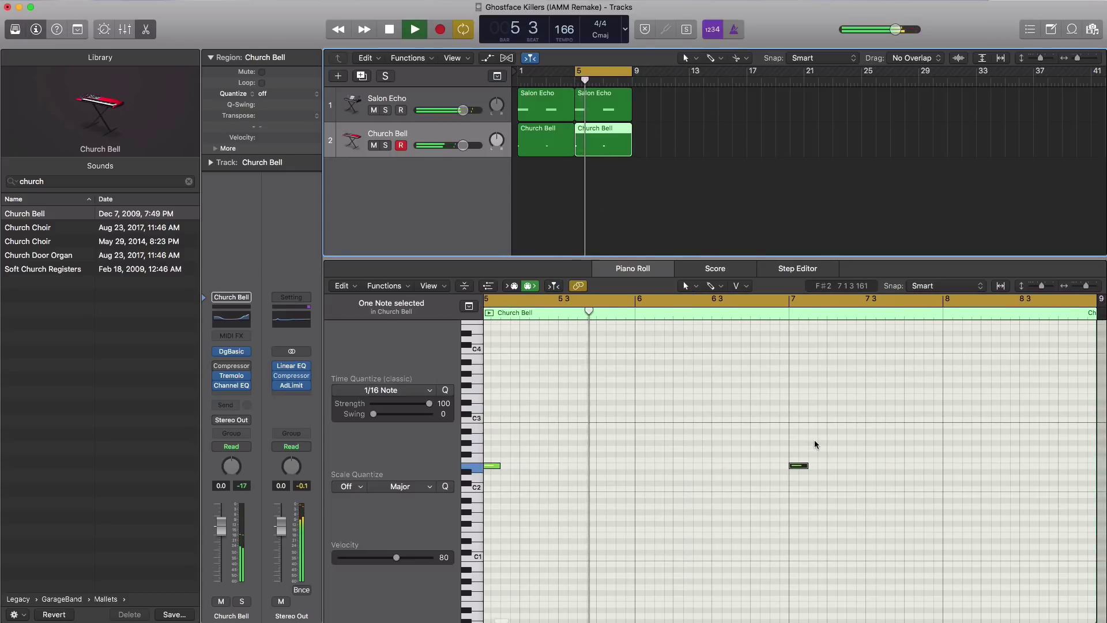
{"action": "key", "text": "space"}
Step: Cycle bars 7 and 8 and draw consecutive half-bar notes B4, A4, G4 and F#4 from bar 7 in the second Church Bell region
{"action": "left_click_drag", "start_coordinate": [671, 300], "coordinate": [975, 318]}
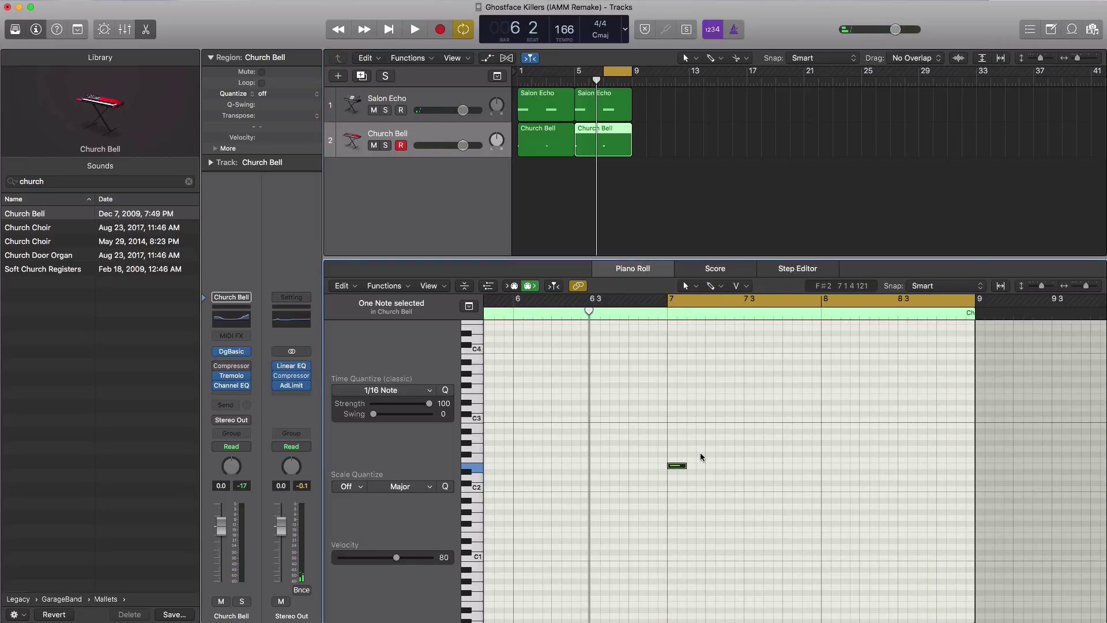
{"action": "scroll", "coordinate": [697, 453], "scroll_direction": "up", "scroll_amount": 5}
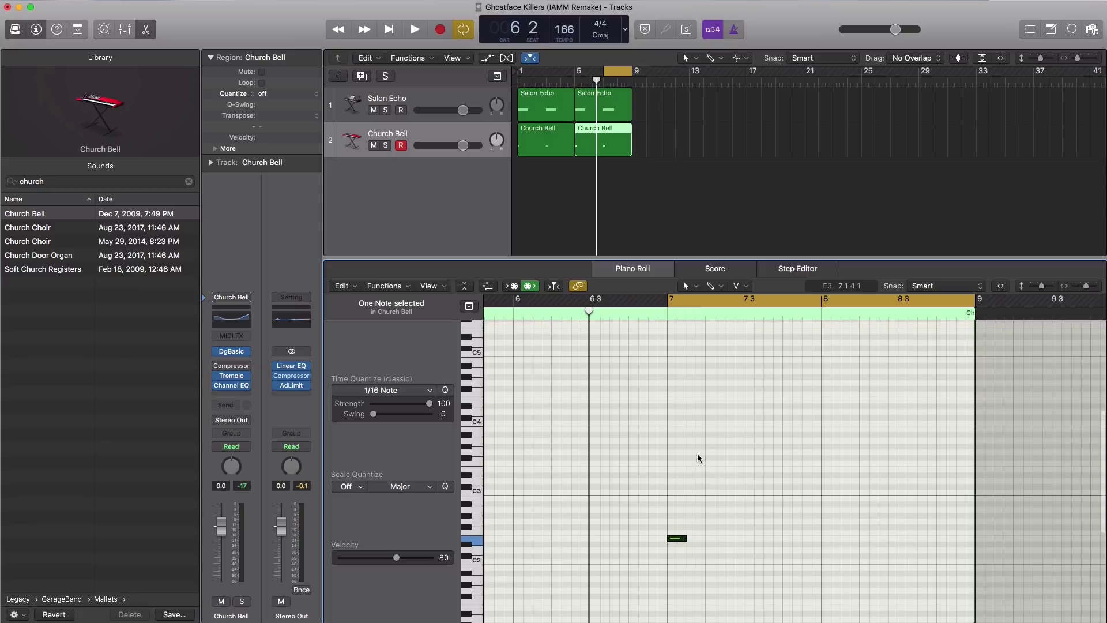
{"action": "left_click", "coordinate": [672, 362]}
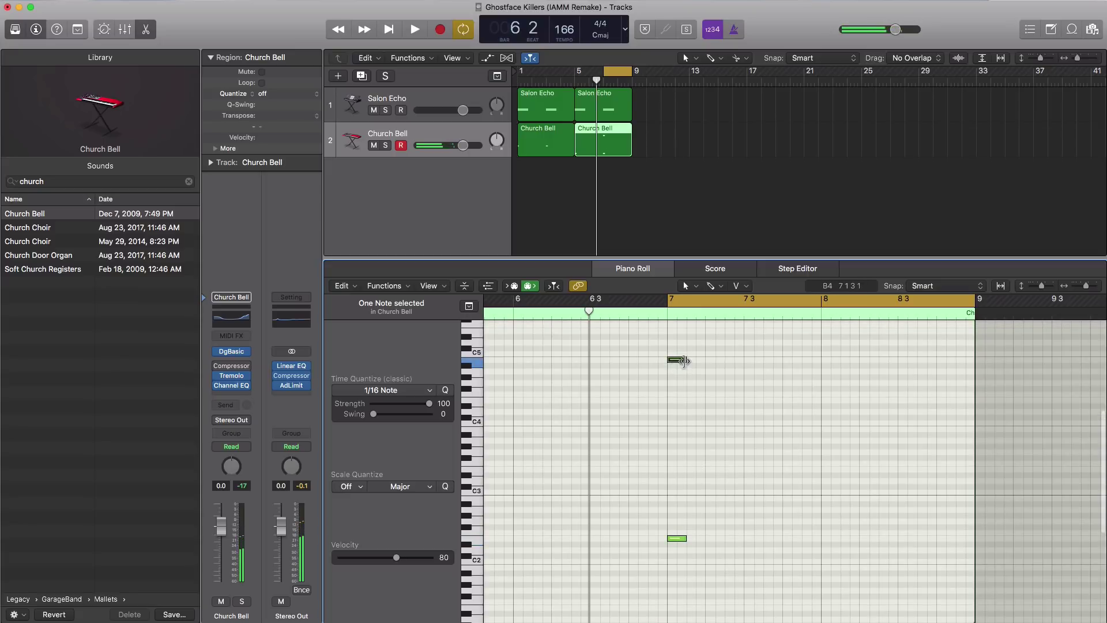
{"action": "left_click_drag", "start_coordinate": [683, 360], "coordinate": [744, 363]}
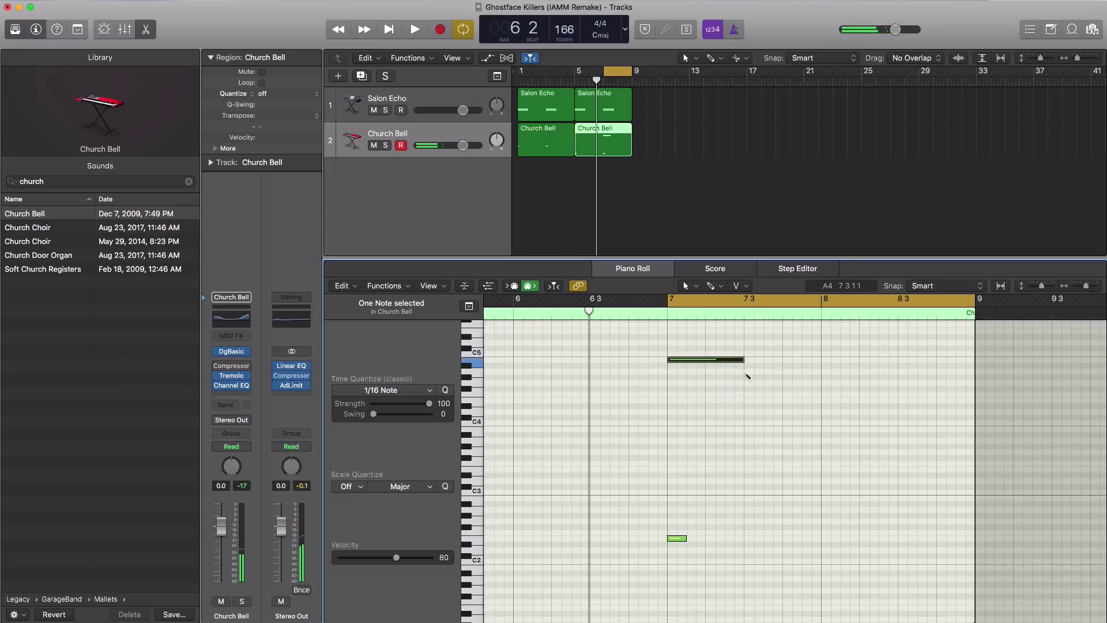
{"action": "left_click", "coordinate": [748, 371]}
{"action": "left_click", "coordinate": [826, 384]}
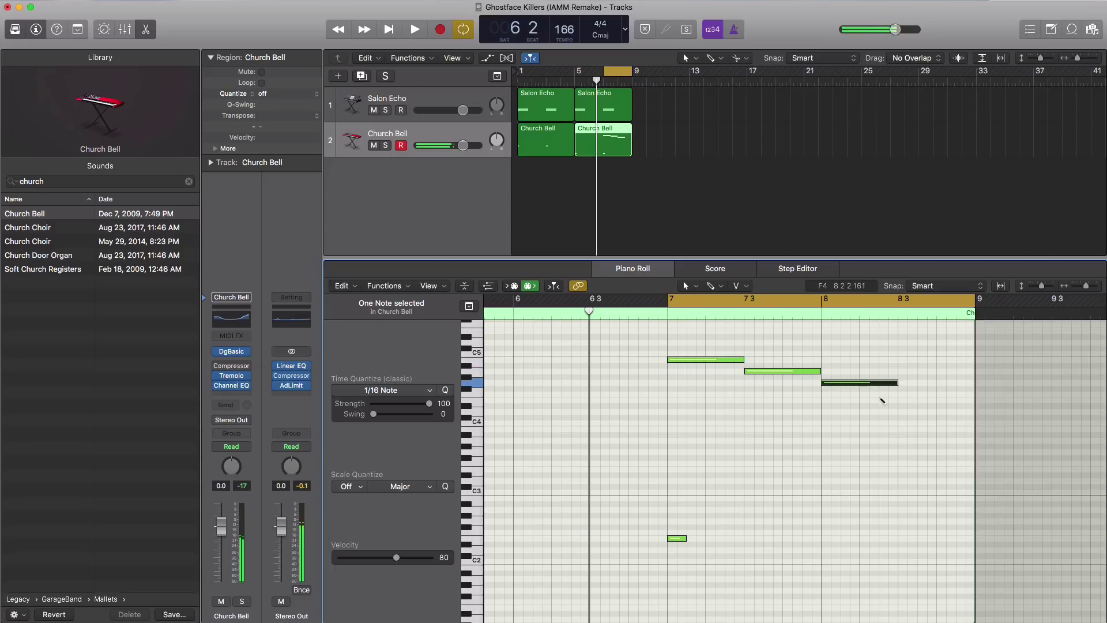
{"action": "left_click", "coordinate": [902, 390]}
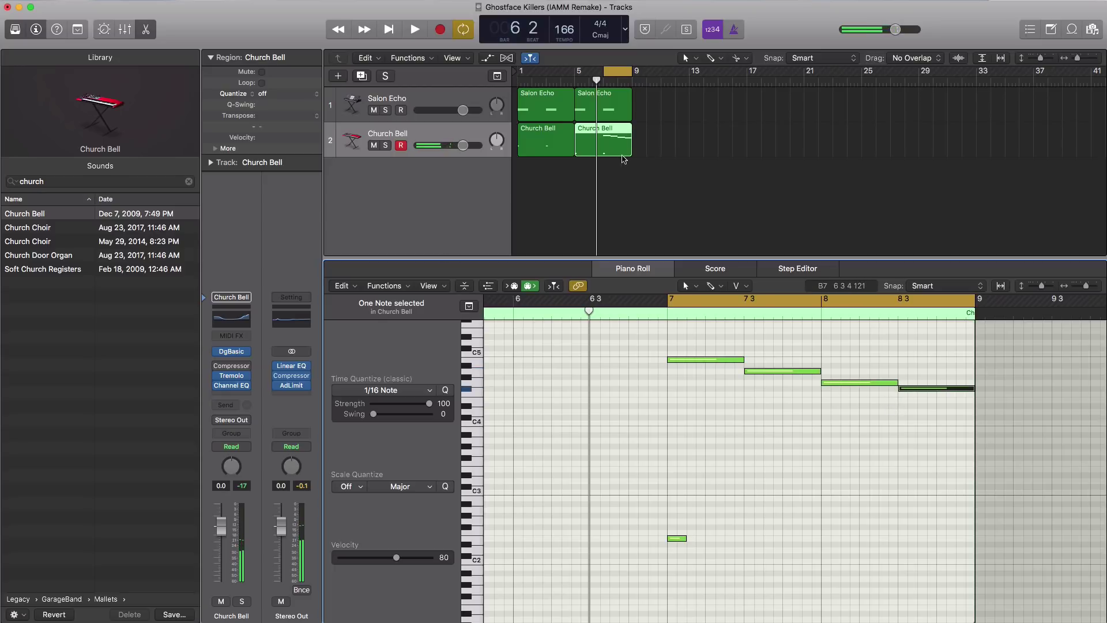
Step: Play back the descending bell melody and set the cycle range to cover bars 1 to 8
{"action": "key", "text": "space"}
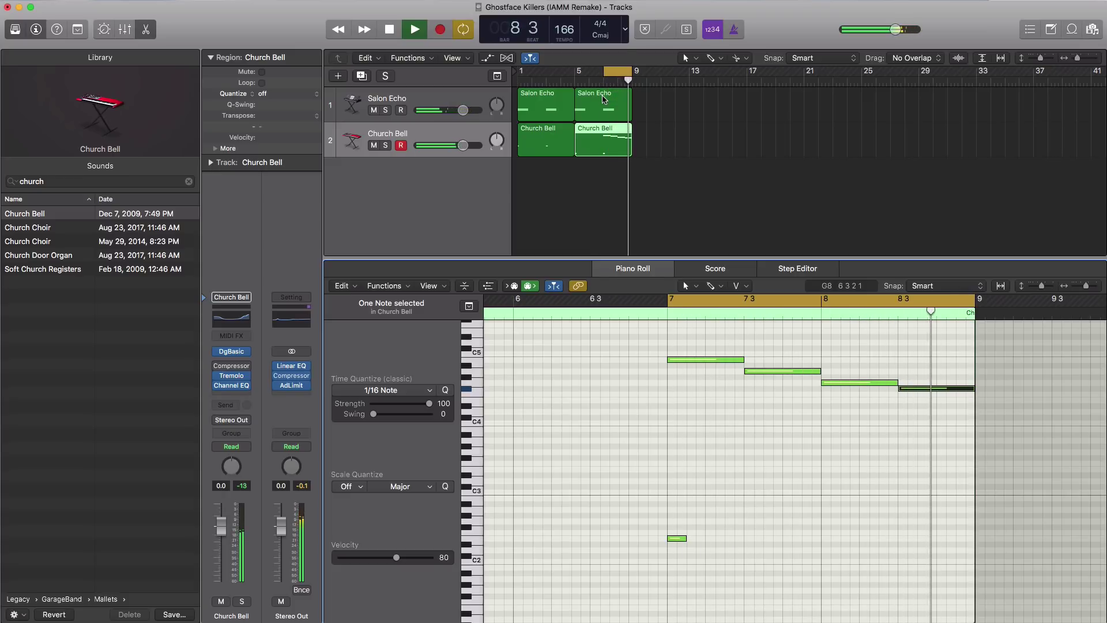
{"action": "key", "text": "space"}
{"action": "left_click", "coordinate": [612, 78]}
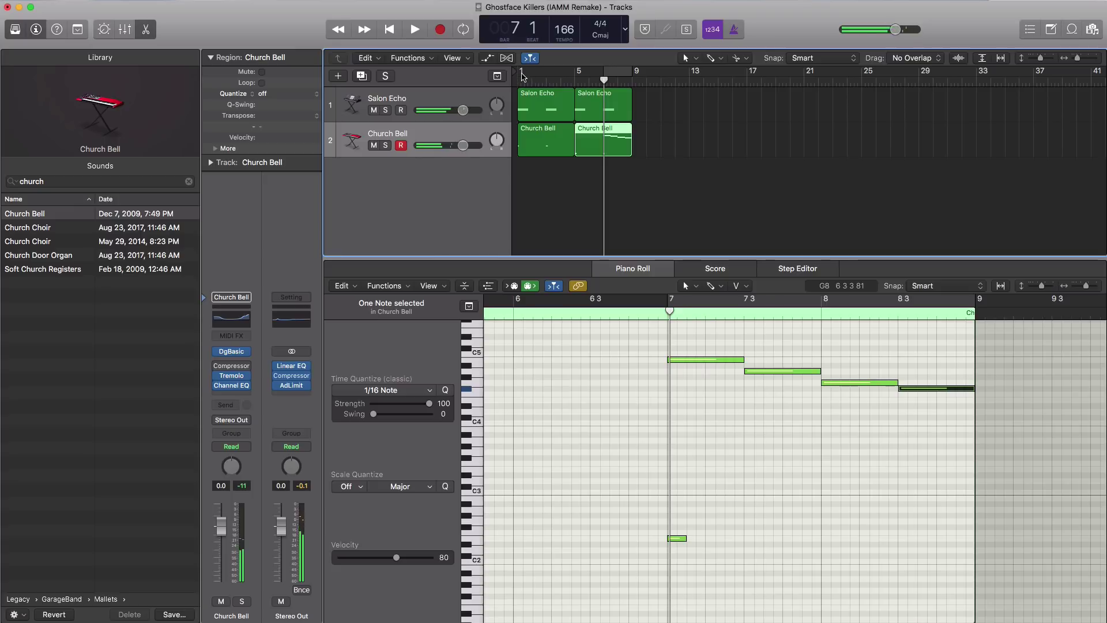
{"action": "left_click_drag", "start_coordinate": [520, 75], "coordinate": [627, 80]}
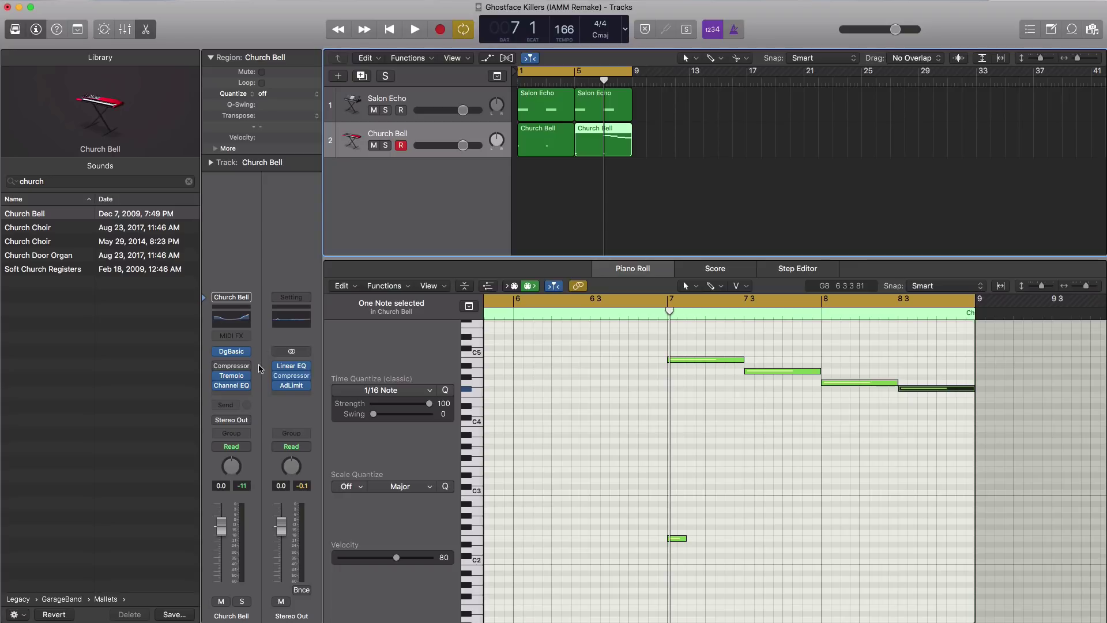
Step: Recall the default setting of Church Bell's Channel EQ and cut the highs with the low-pass band at 4050 Hz, Q 0.98
{"action": "left_click", "coordinate": [234, 386]}
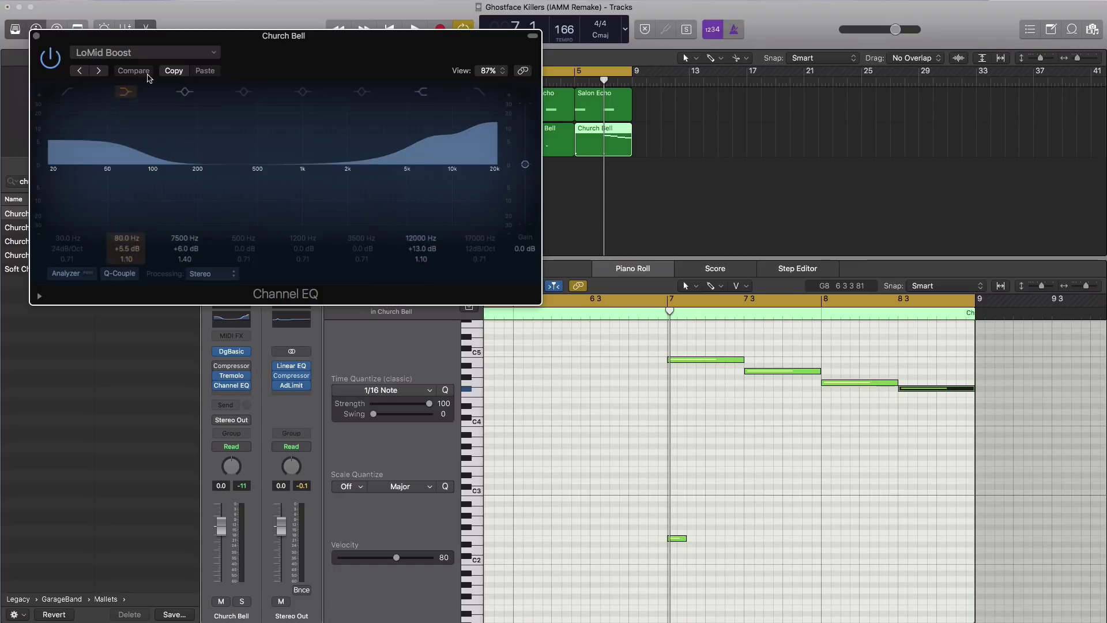
{"action": "left_click", "coordinate": [188, 55]}
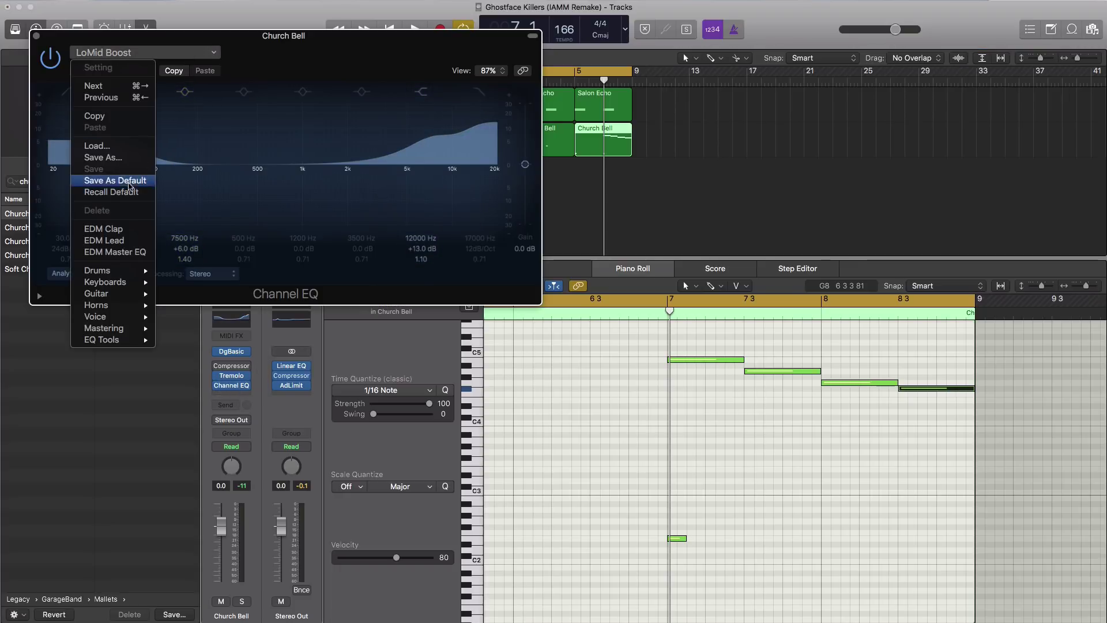
{"action": "left_click", "coordinate": [124, 192]}
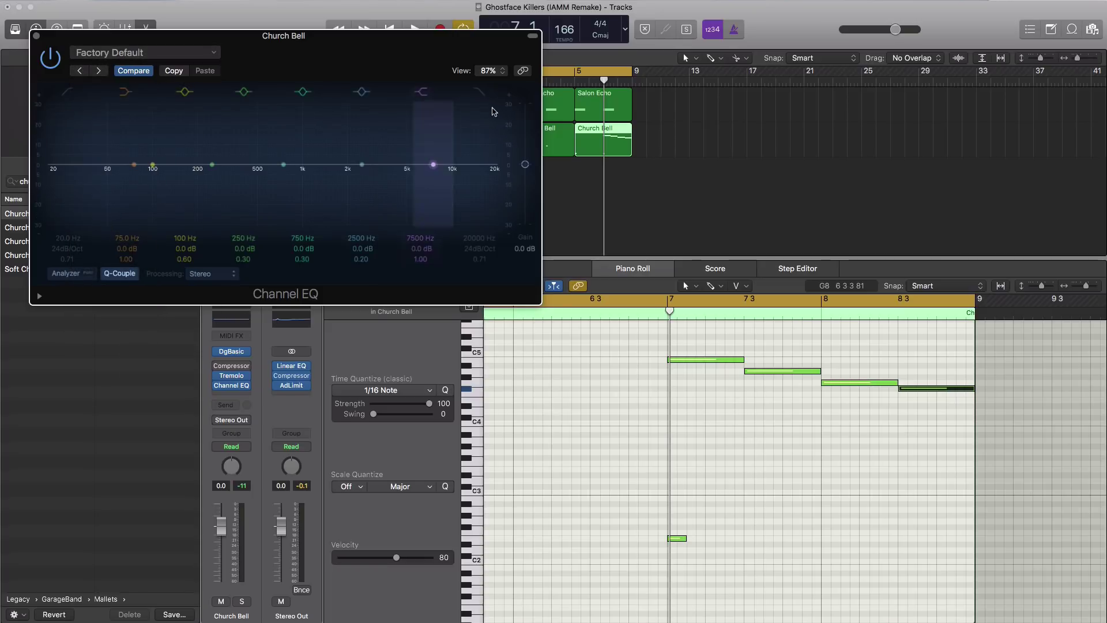
{"action": "key", "text": "space"}
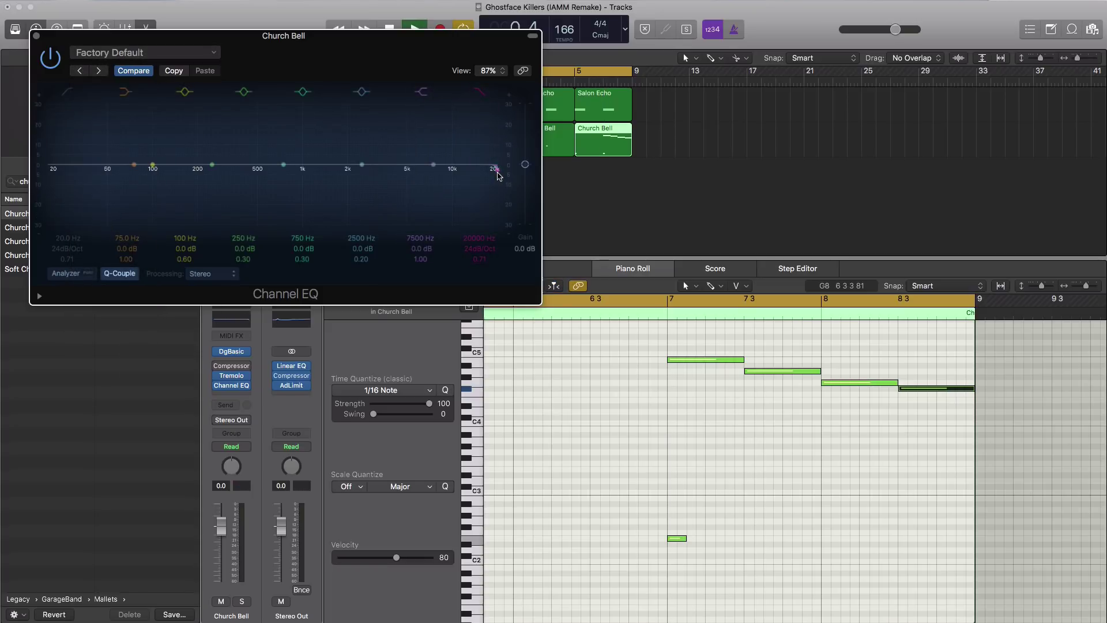
{"action": "left_click_drag", "start_coordinate": [495, 172], "coordinate": [384, 168]}
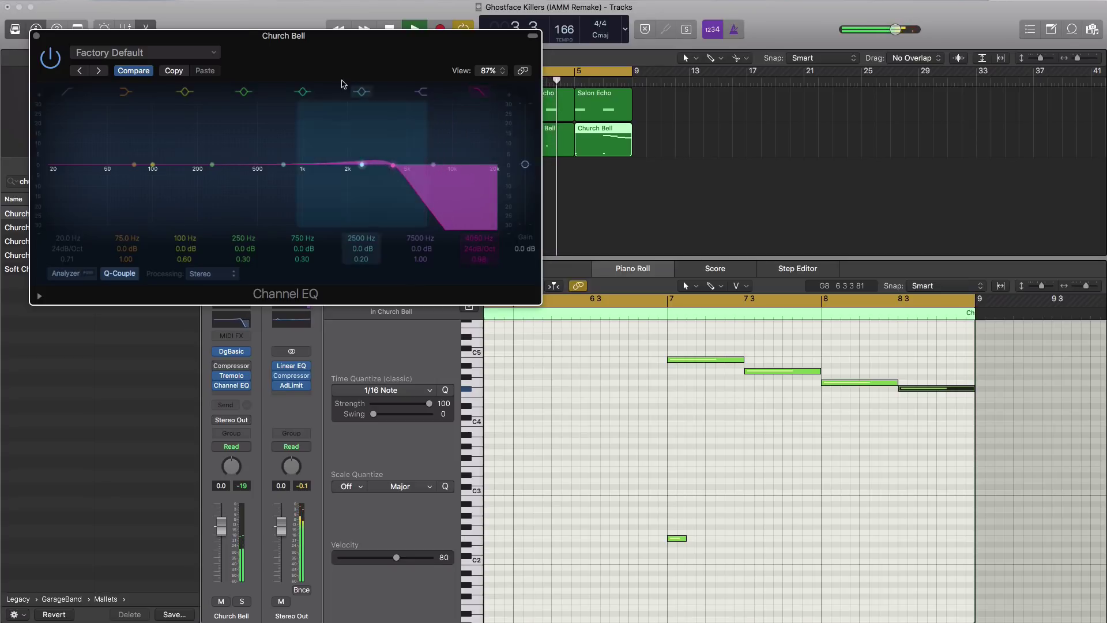
{"action": "key", "text": "space"}
Step: Solo the Church Bell track and, during playback, lower its EQ low-pass band to 3200 Hz with Q 1.20
{"action": "left_click_drag", "start_coordinate": [284, 35], "coordinate": [405, 232]}
{"action": "left_click", "coordinate": [385, 147]}
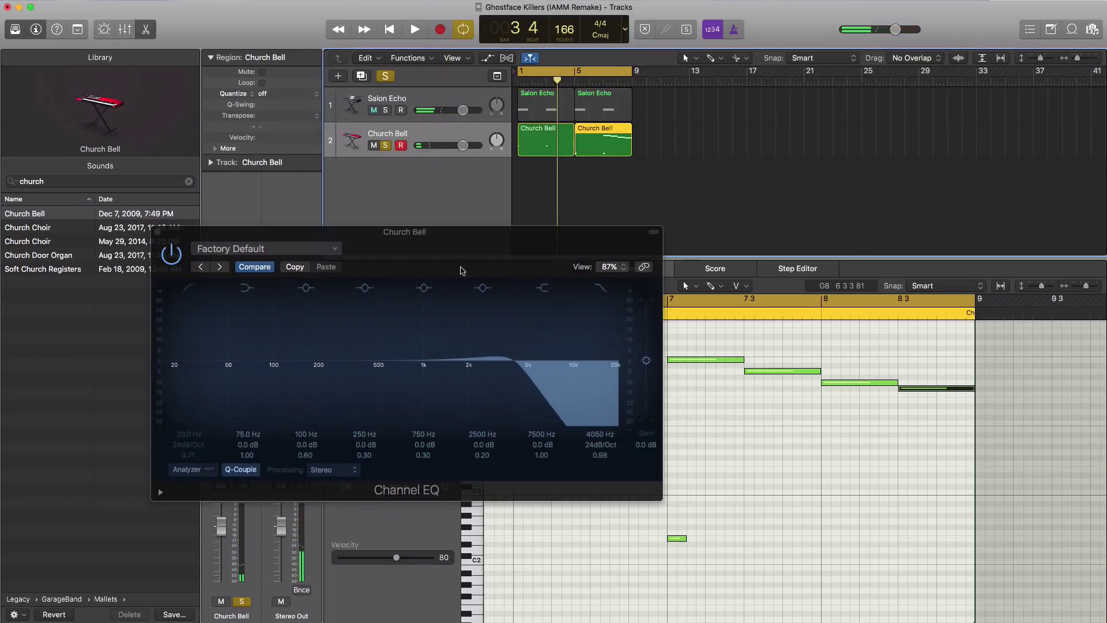
{"action": "key", "text": "space"}
{"action": "left_click_drag", "start_coordinate": [492, 247], "coordinate": [436, 196]}
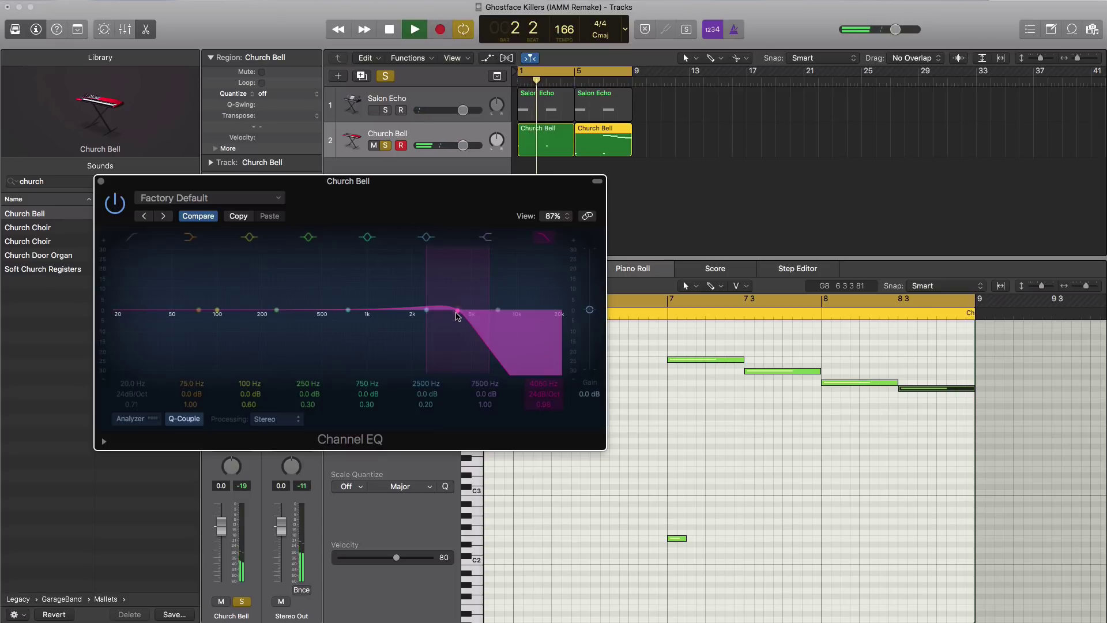
{"action": "left_click_drag", "start_coordinate": [452, 314], "coordinate": [441, 313]}
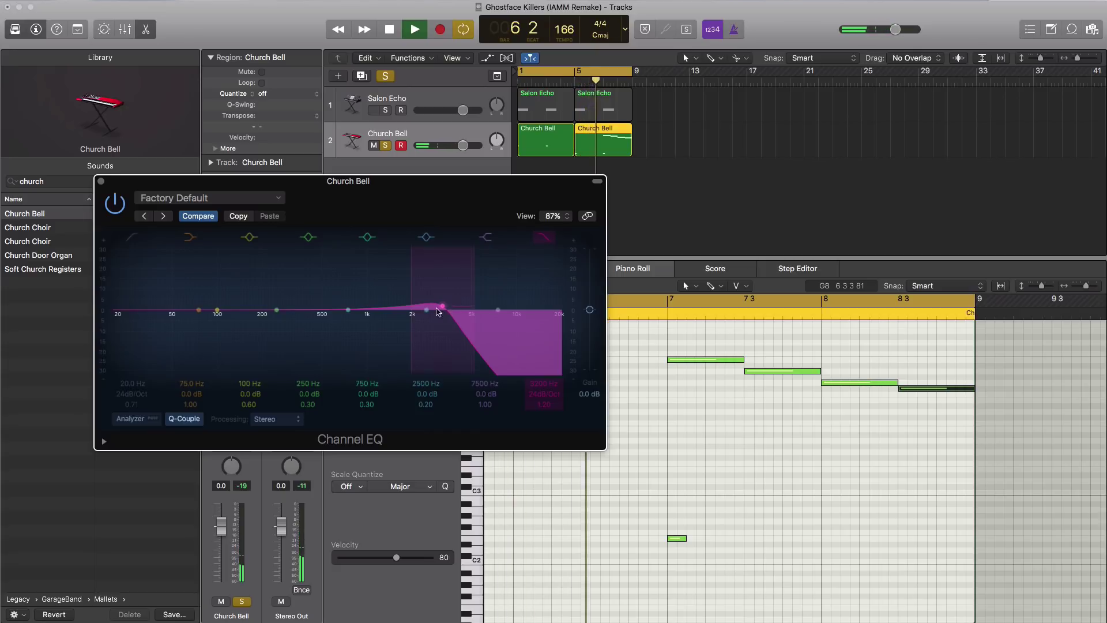
{"action": "key", "text": "space"}
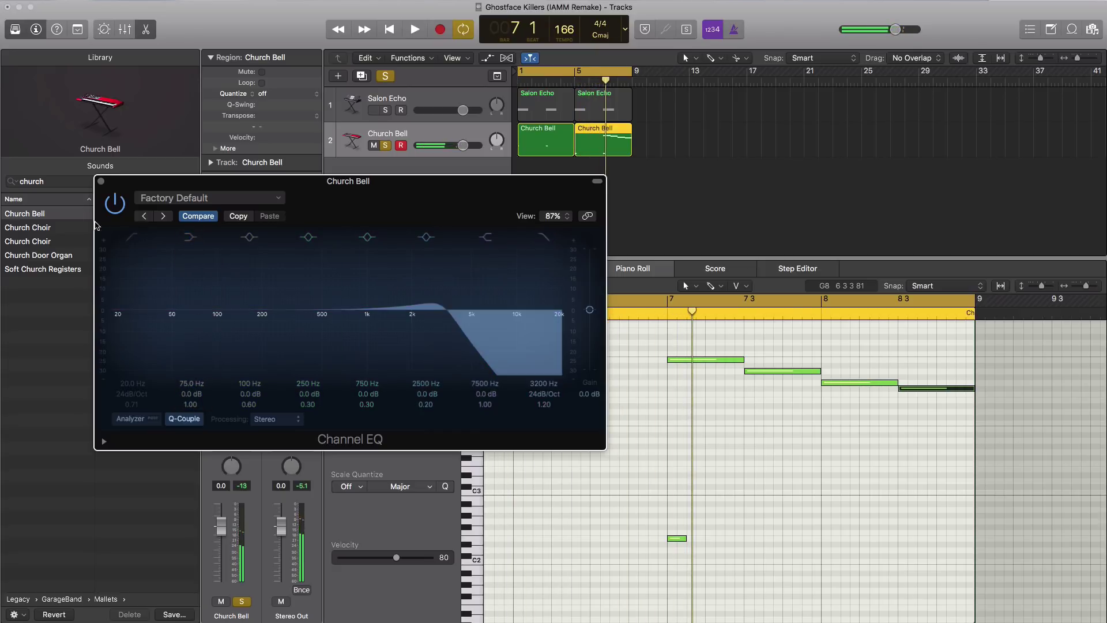
Step: Insert Space Designer on the Church Bell track and load the Large Spaces preset "05.6s Big Gothic Church"
{"action": "left_click", "coordinate": [101, 181]}
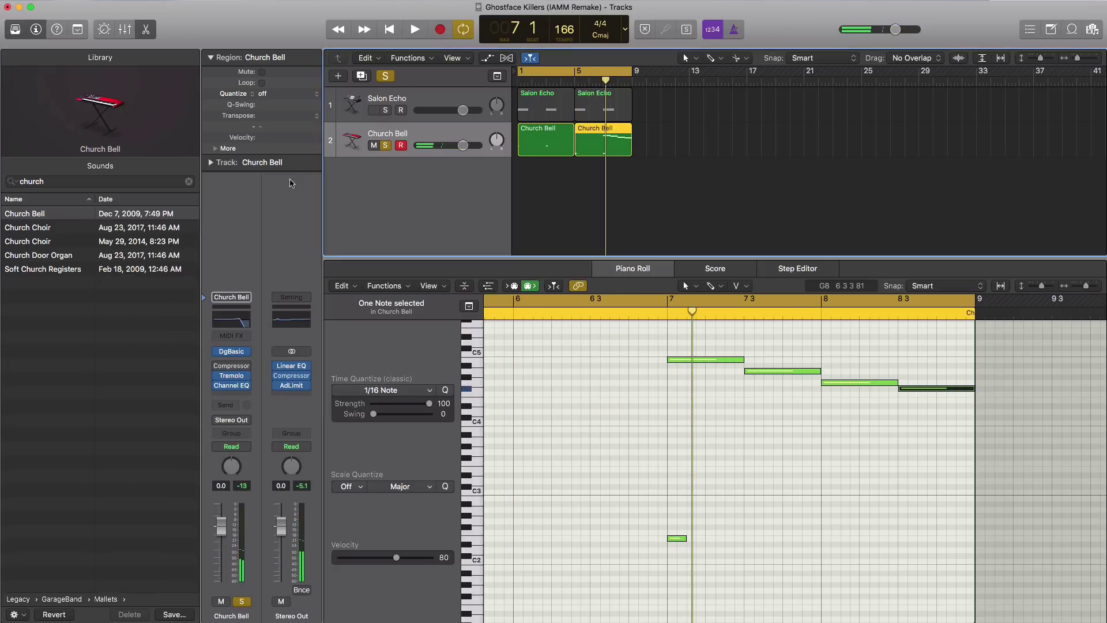
{"action": "left_click", "coordinate": [232, 396]}
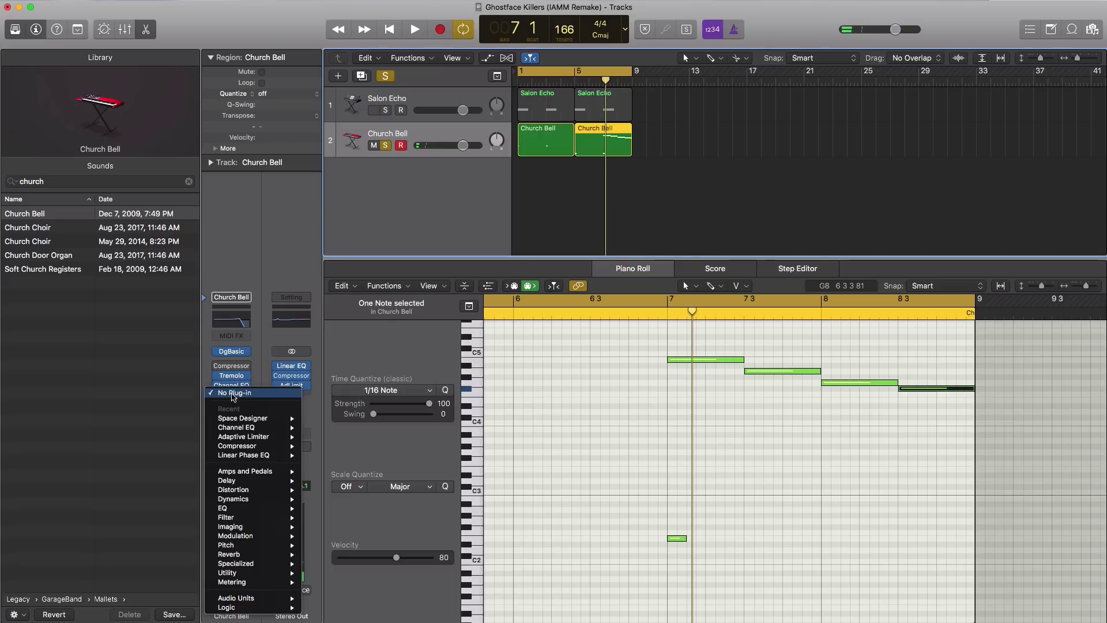
{"action": "left_click", "coordinate": [249, 420]}
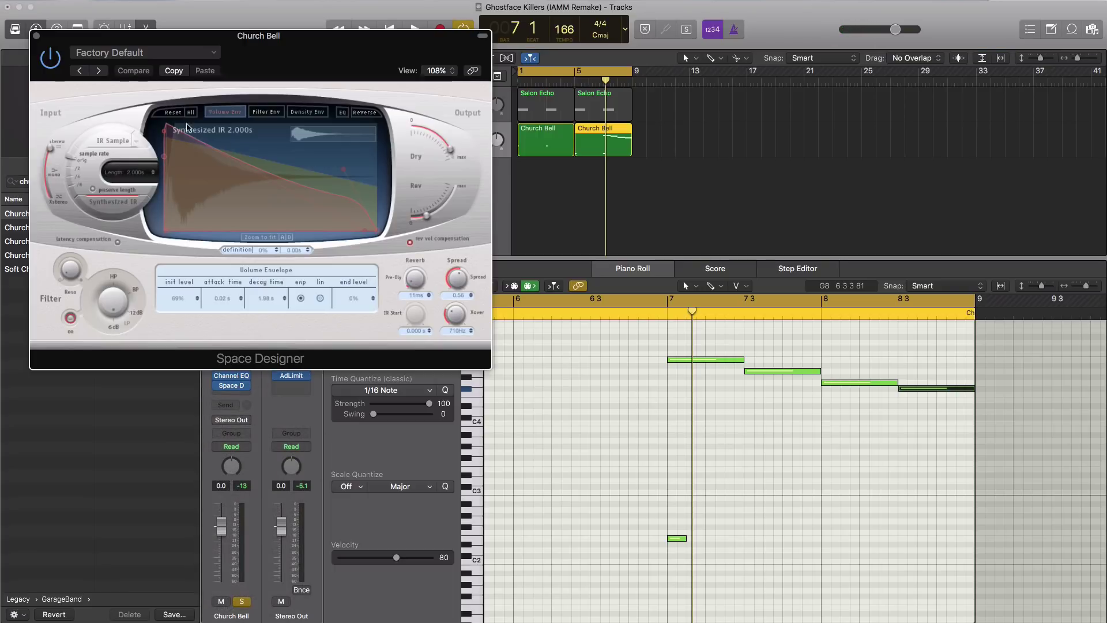
{"action": "left_click", "coordinate": [189, 58]}
{"action": "mouse_move", "coordinate": [135, 231]}
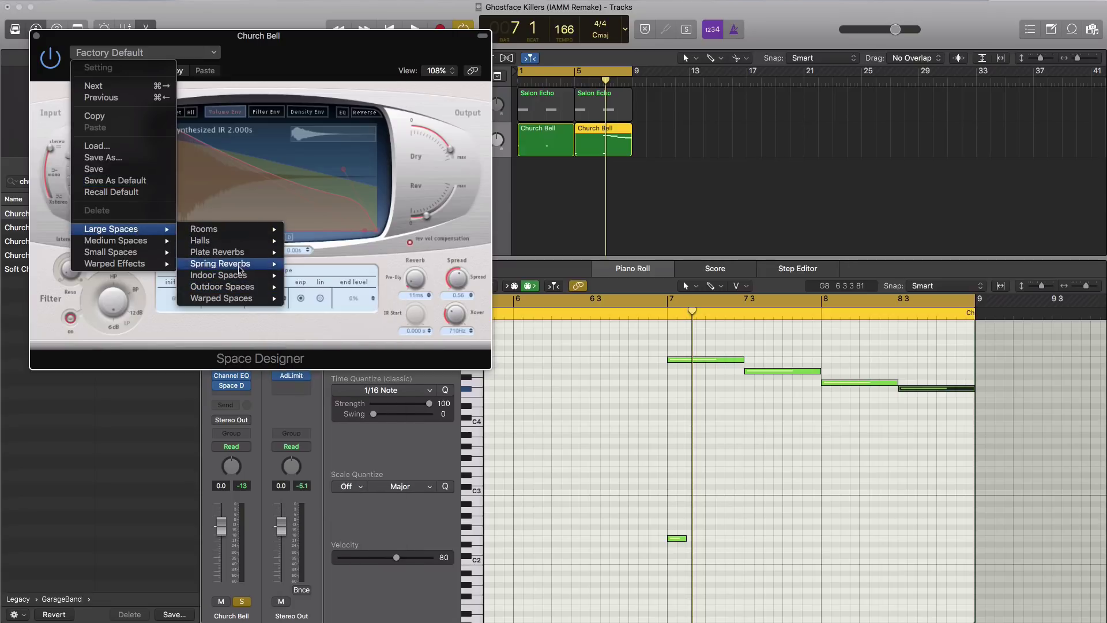
{"action": "mouse_move", "coordinate": [259, 279]}
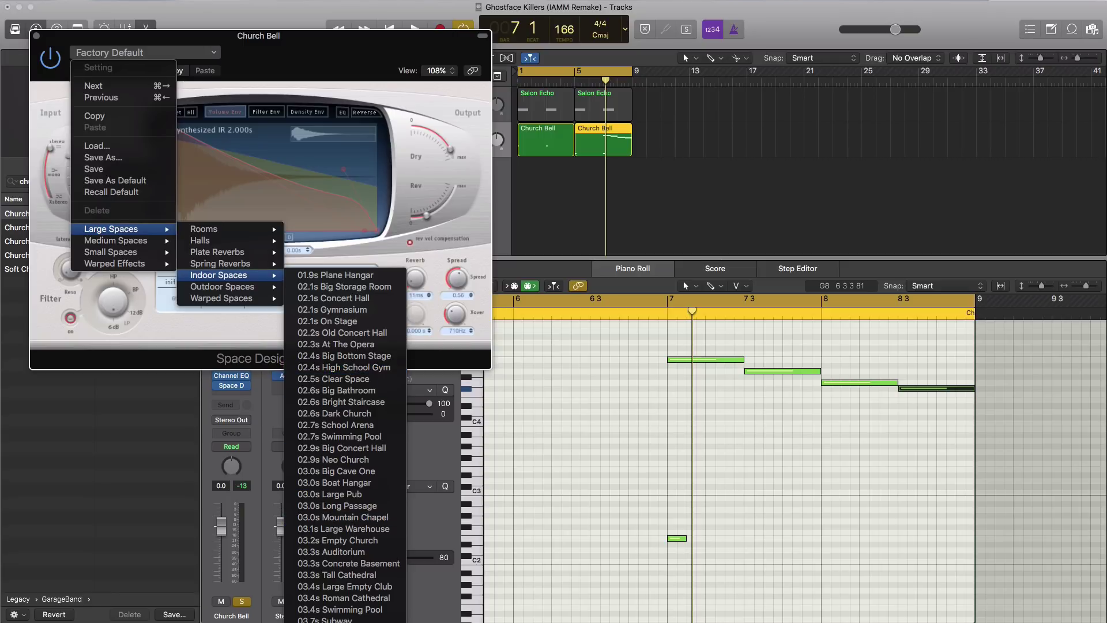
{"action": "left_click", "coordinate": [307, 310]}
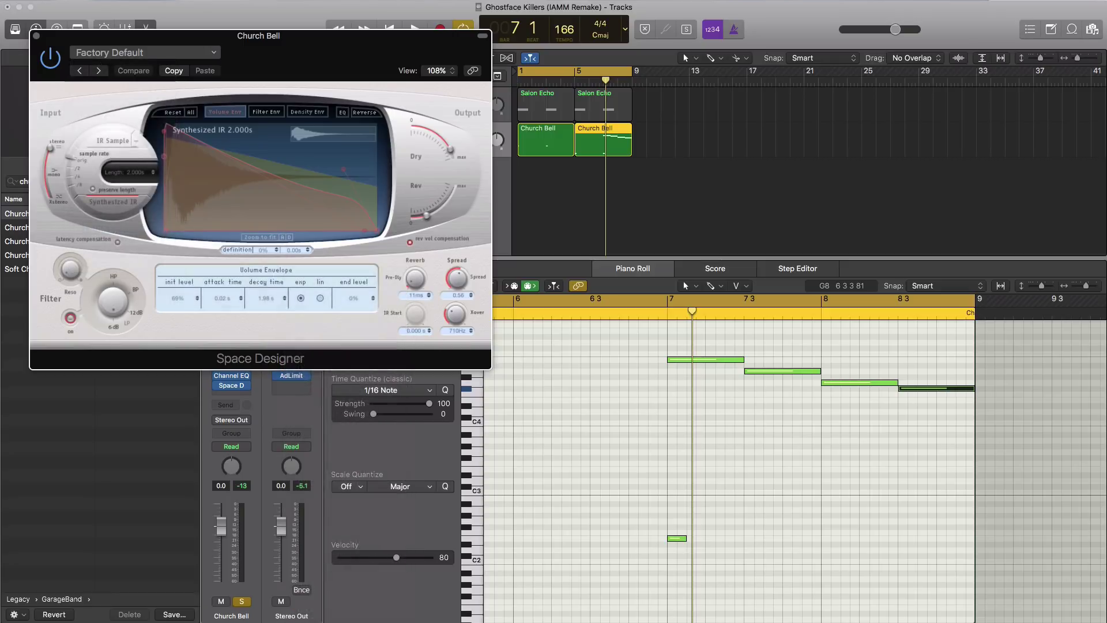
Step: Audition the Church Bell reverb and, during playback with Salon Echo, lower the Church Bell volume to -6.6 dB
{"action": "key", "text": "space"}
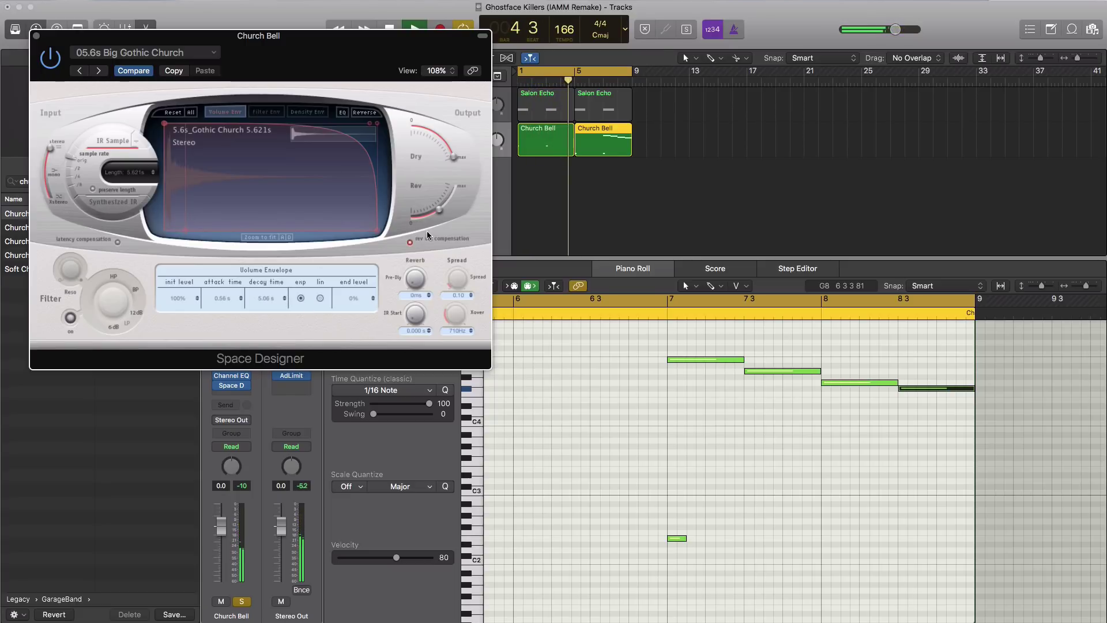
{"action": "key", "text": "super+w"}
{"action": "key", "text": "space"}
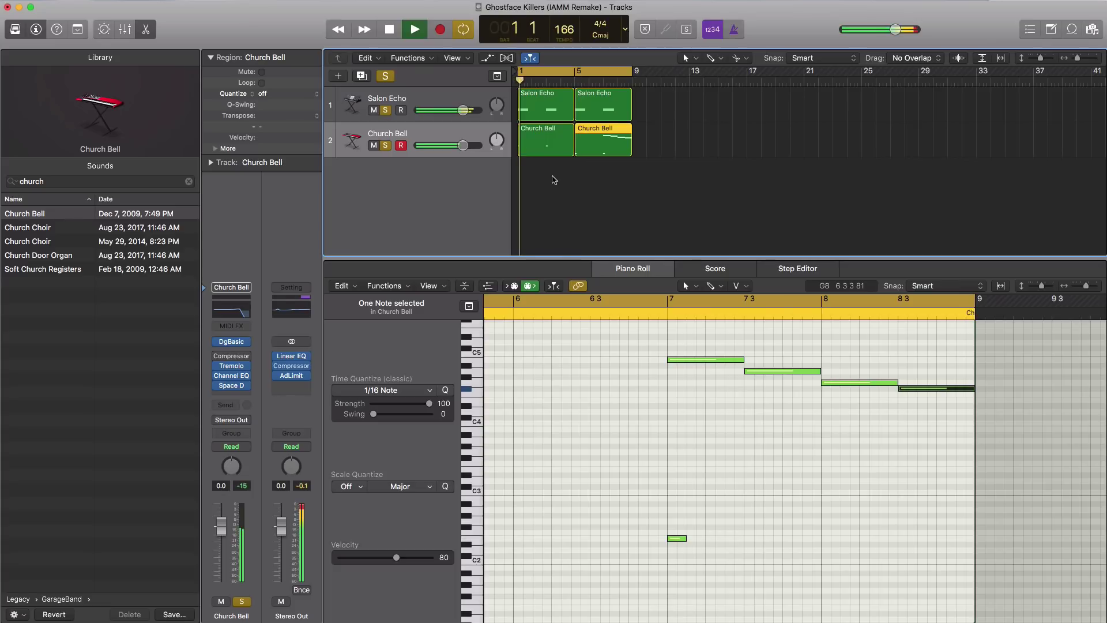
{"action": "left_click_drag", "start_coordinate": [462, 150], "coordinate": [438, 153]}
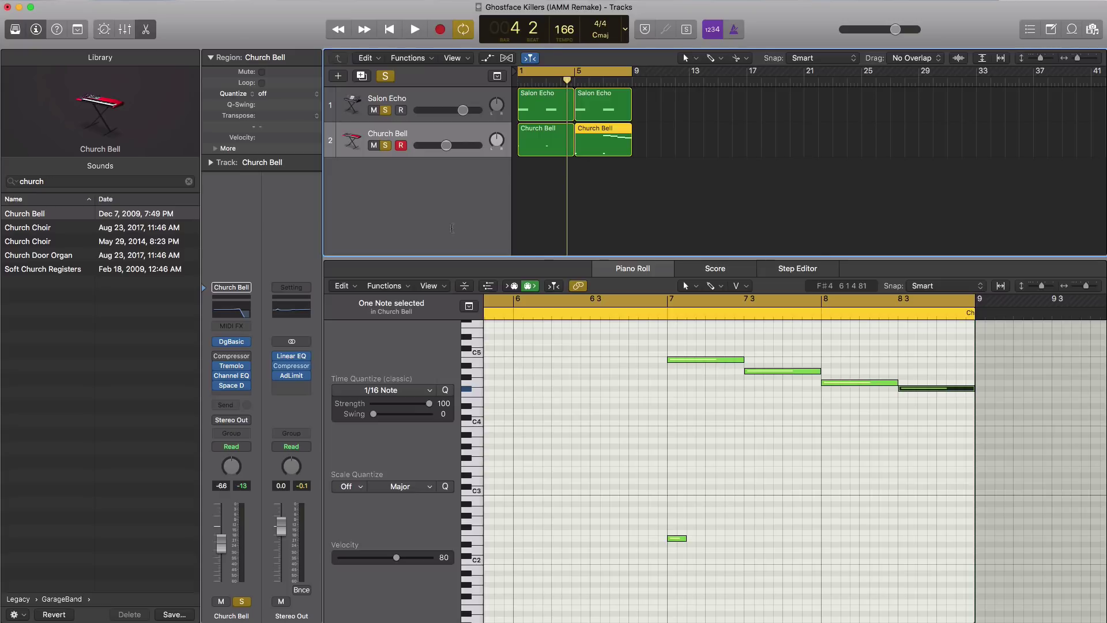
Step: Add a new software instrument track and load the orchestral Chamber Choir patch on it
{"action": "left_click", "coordinate": [339, 81]}
{"action": "key", "text": "Escape"}
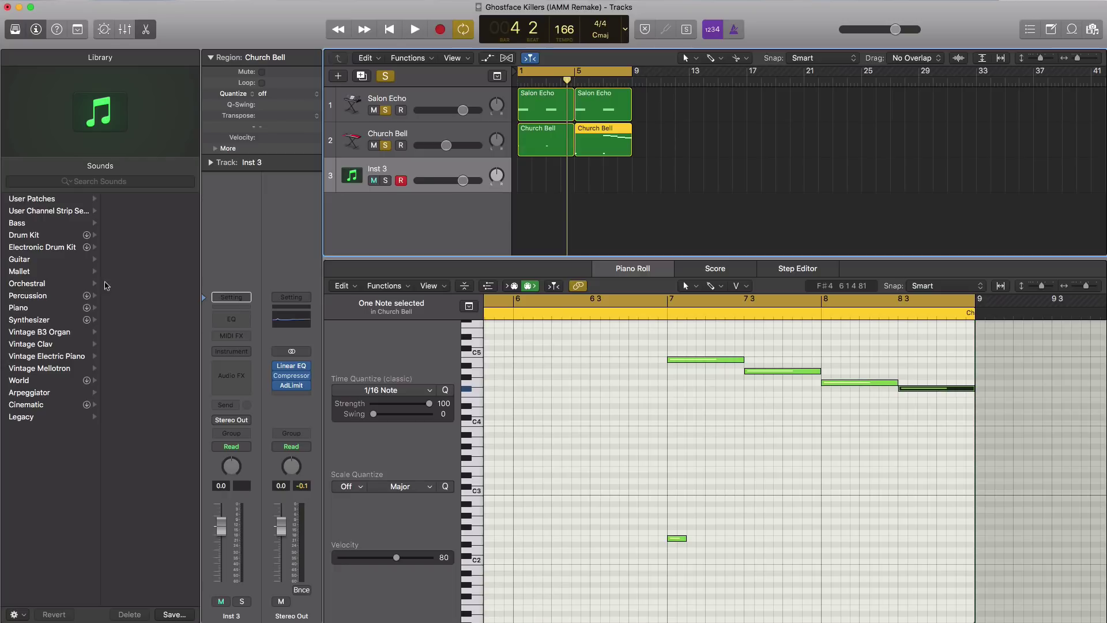
{"action": "left_click", "coordinate": [29, 284]}
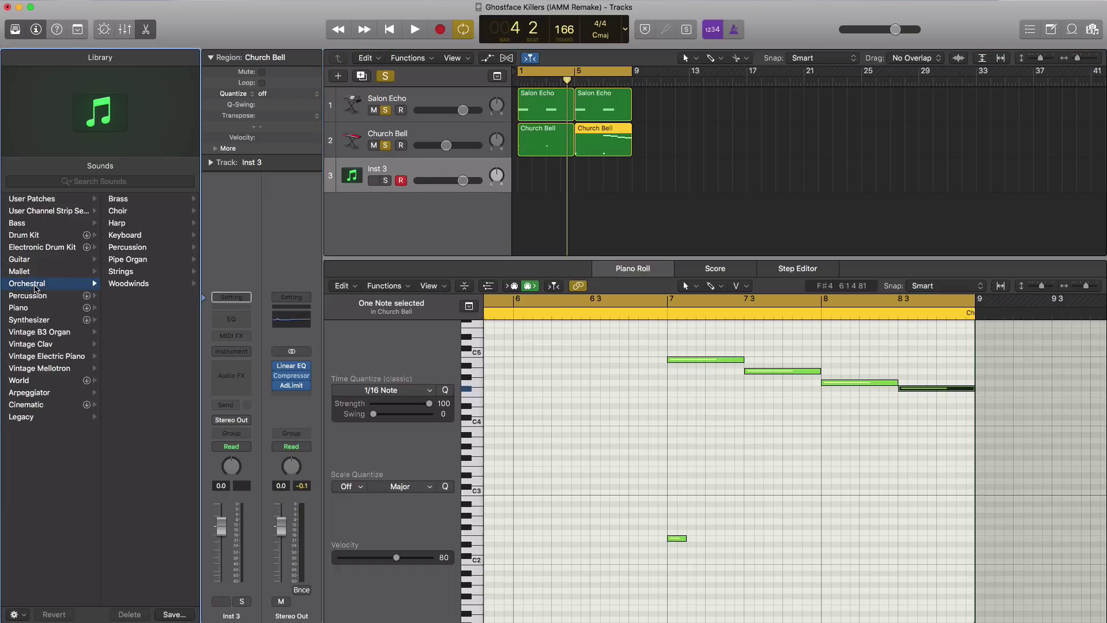
{"action": "left_click", "coordinate": [142, 213]}
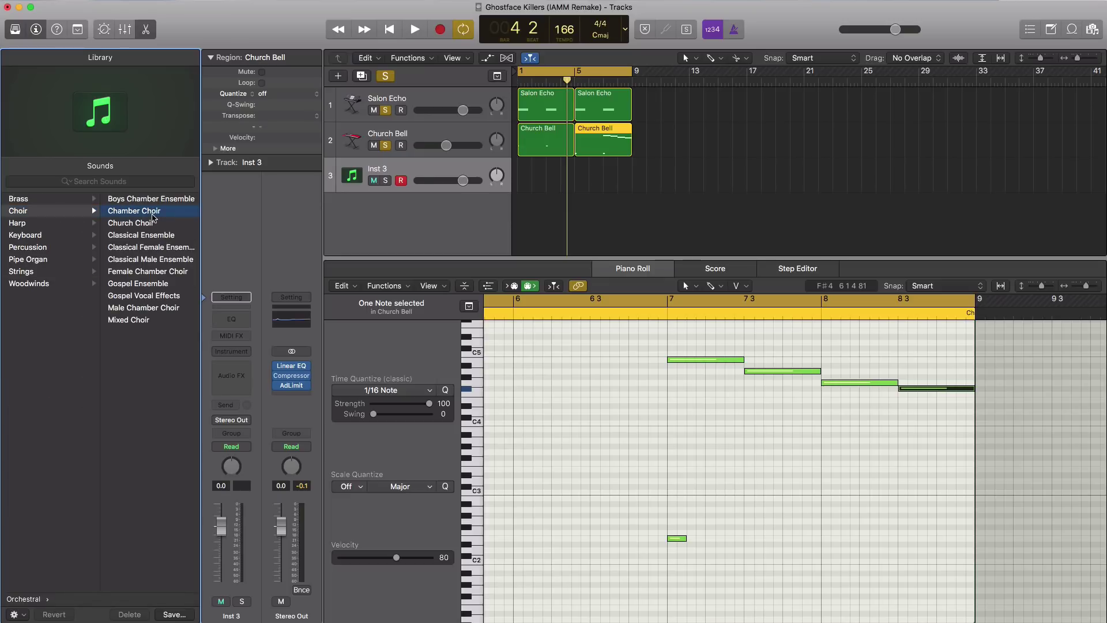
Step: Create an empty eight-bar region from bar 1 on the Chamber Choir track and switch off all solos
{"action": "left_click", "coordinate": [610, 179]}
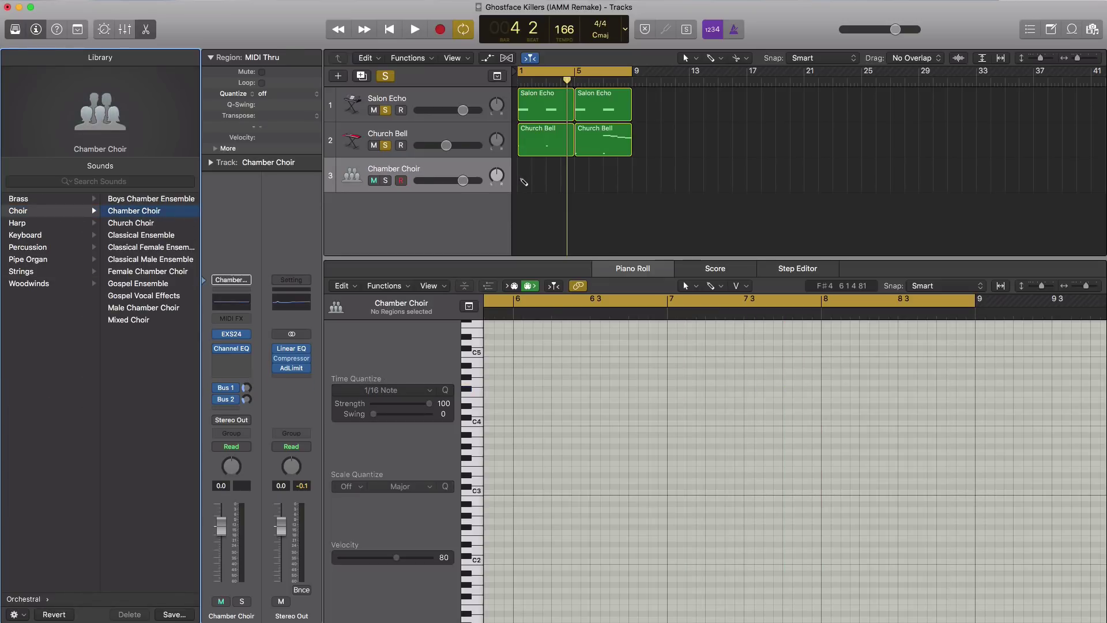
{"action": "left_click", "coordinate": [524, 181]}
{"action": "left_click_drag", "start_coordinate": [529, 184], "coordinate": [632, 185]}
{"action": "left_click", "coordinate": [385, 75]}
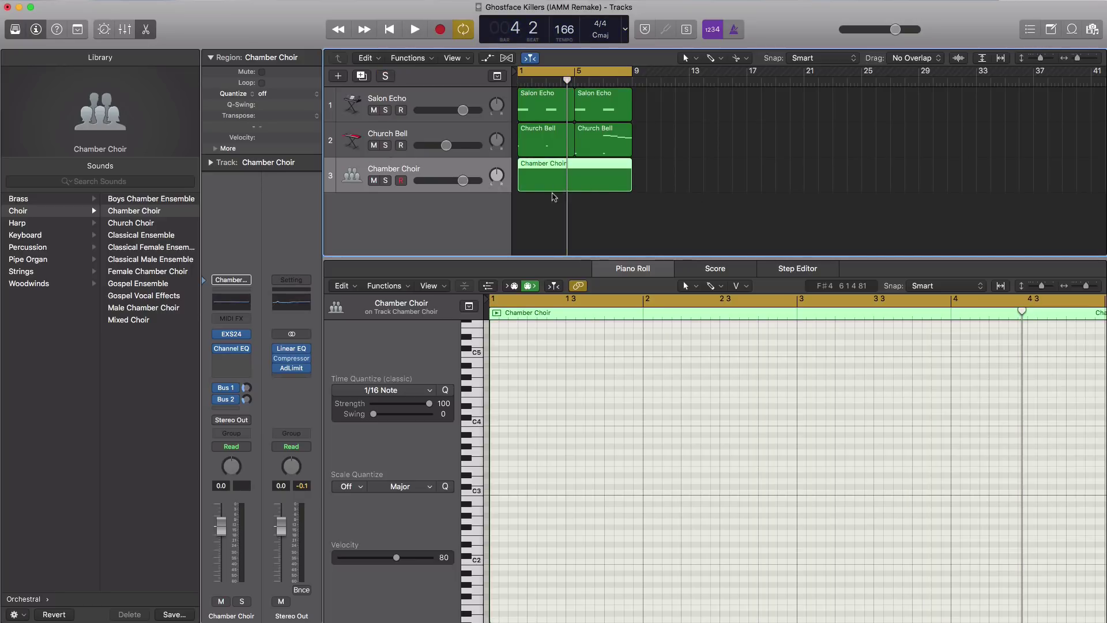
Step: Draw consecutive one-bar notes F2, E2, D2 and G2 from bar 1 in the Chamber Choir region and play them back briefly
{"action": "scroll", "coordinate": [529, 483], "scroll_direction": "down", "scroll_amount": 3}
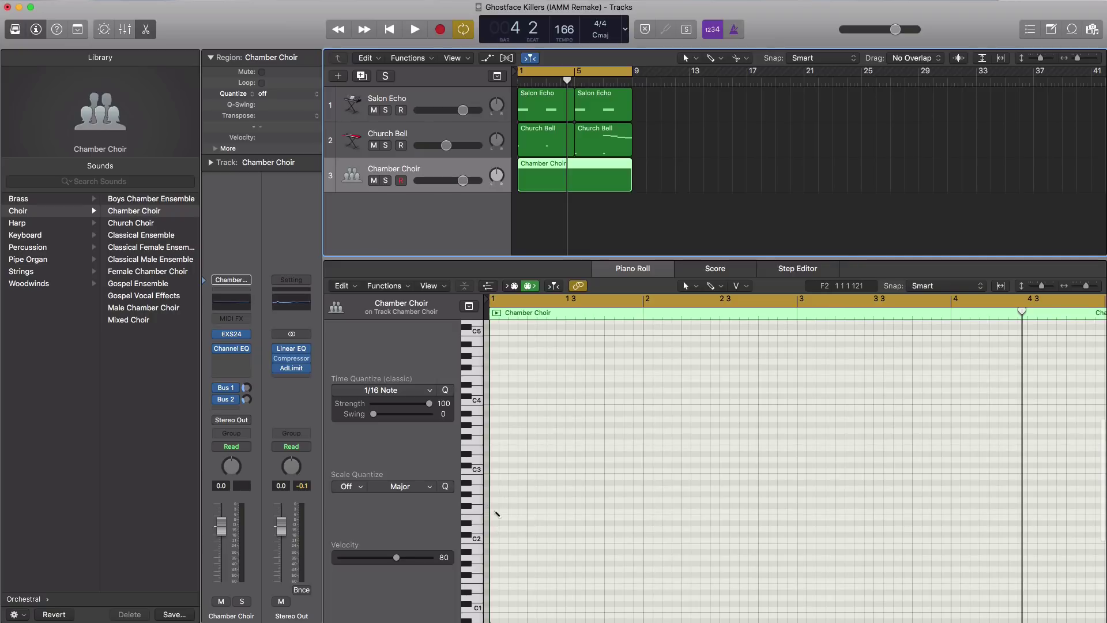
{"action": "left_click", "coordinate": [497, 512]}
{"action": "left_click_drag", "start_coordinate": [558, 512], "coordinate": [640, 513]}
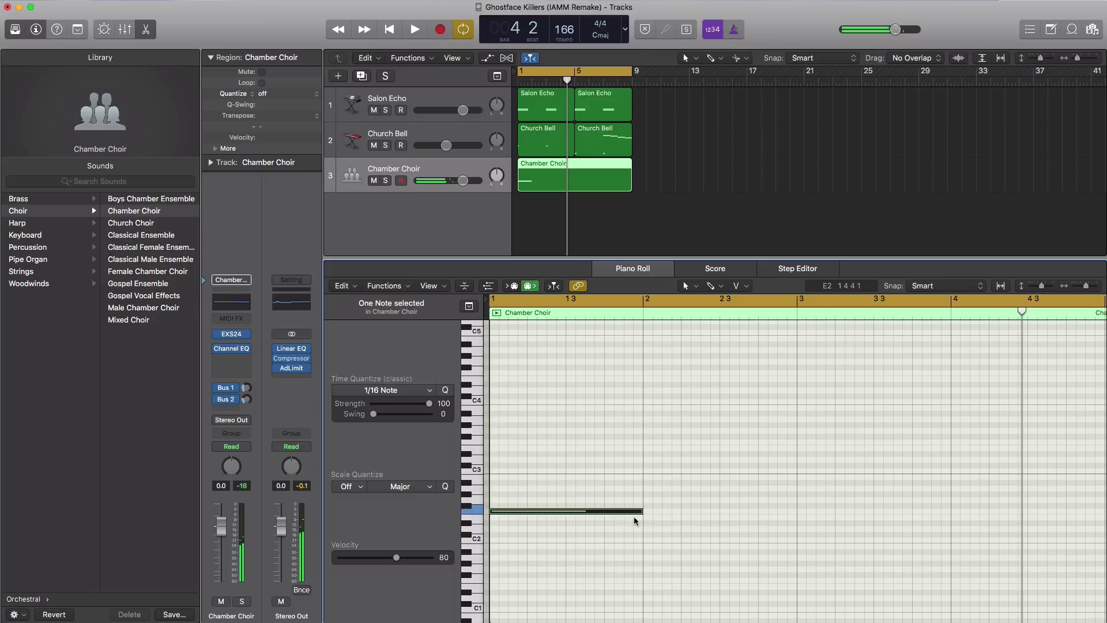
{"action": "left_click", "coordinate": [646, 517]}
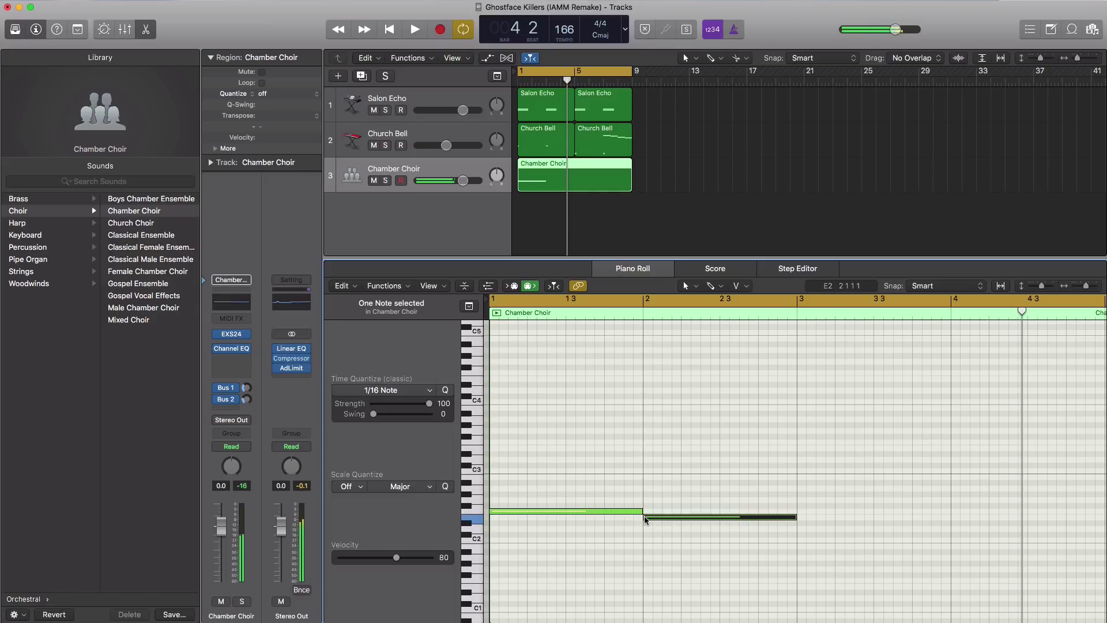
{"action": "left_click", "coordinate": [799, 530]}
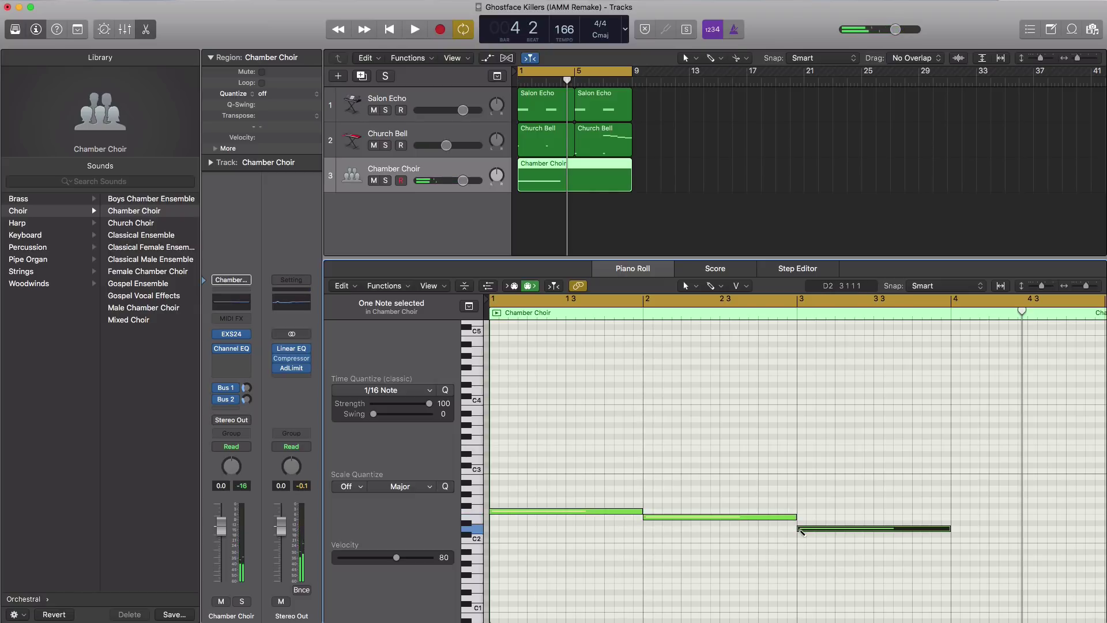
{"action": "scroll", "coordinate": [800, 531], "scroll_direction": "right", "scroll_amount": 5}
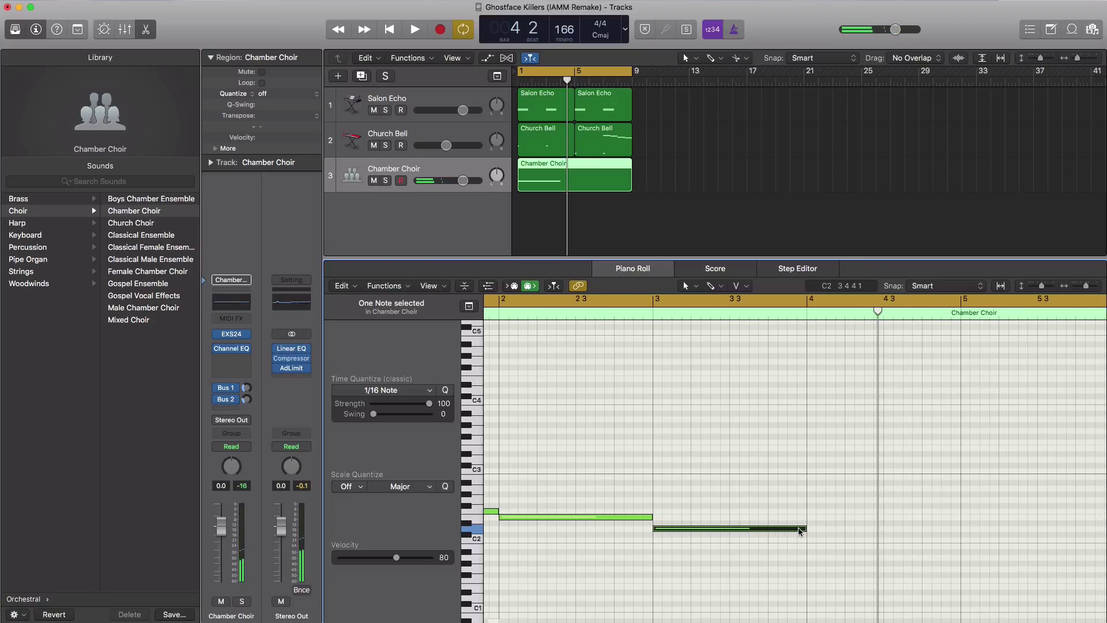
{"action": "left_click", "coordinate": [798, 499]}
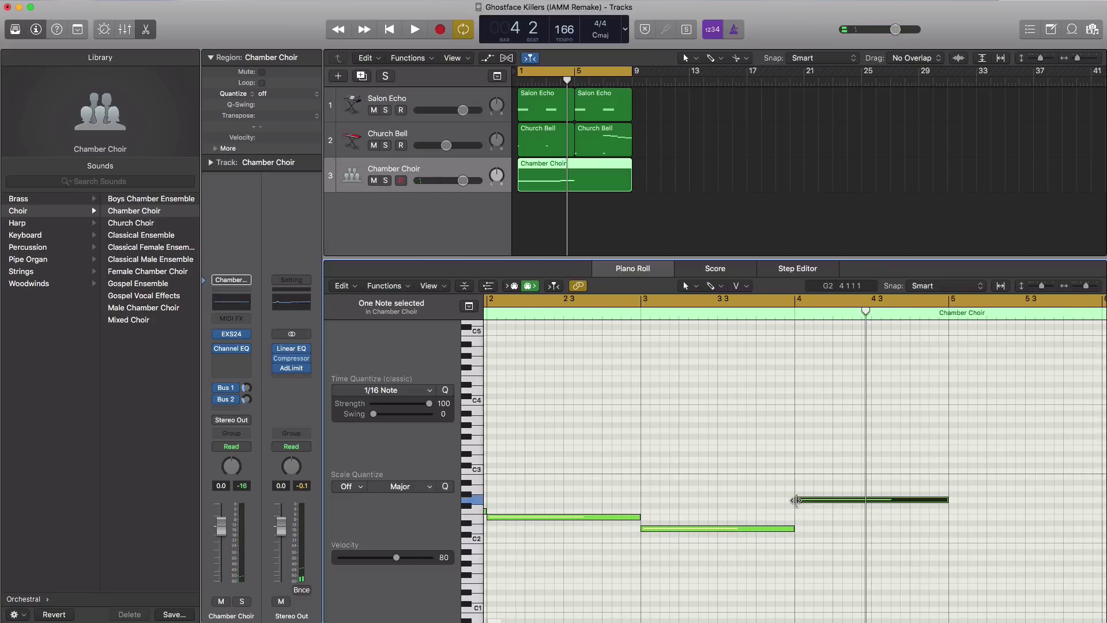
{"action": "key", "text": "space"}
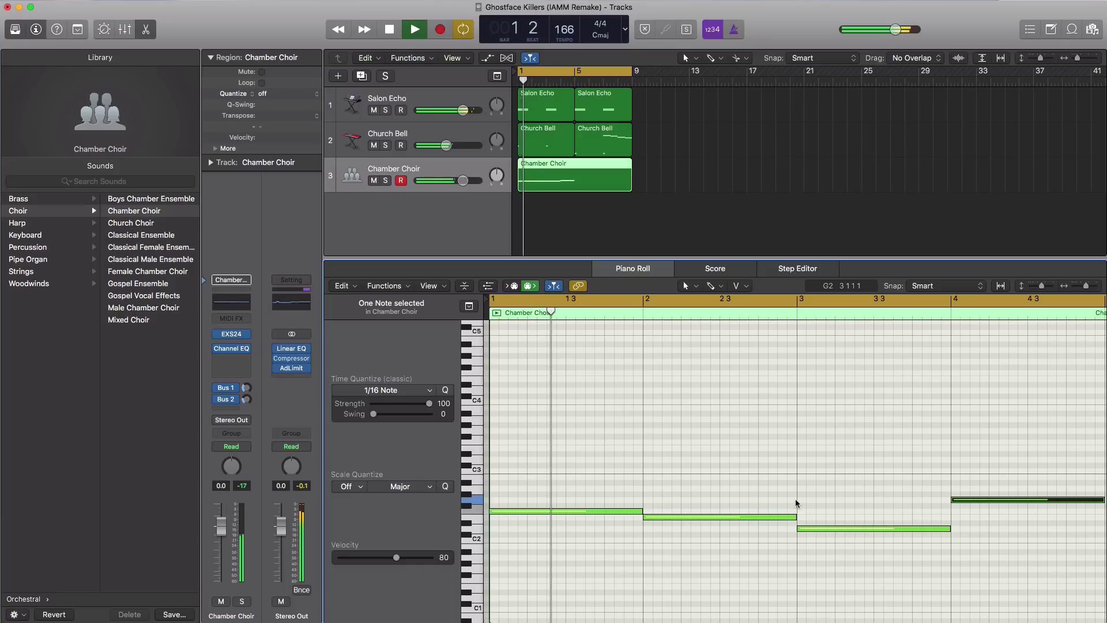
{"action": "key", "text": "space"}
Step: Move the E2, D2 and G2 choir notes one bar later and lengthen the F2 note to two bars
{"action": "left_click", "coordinate": [769, 512], "text": "ctrl+alt"}
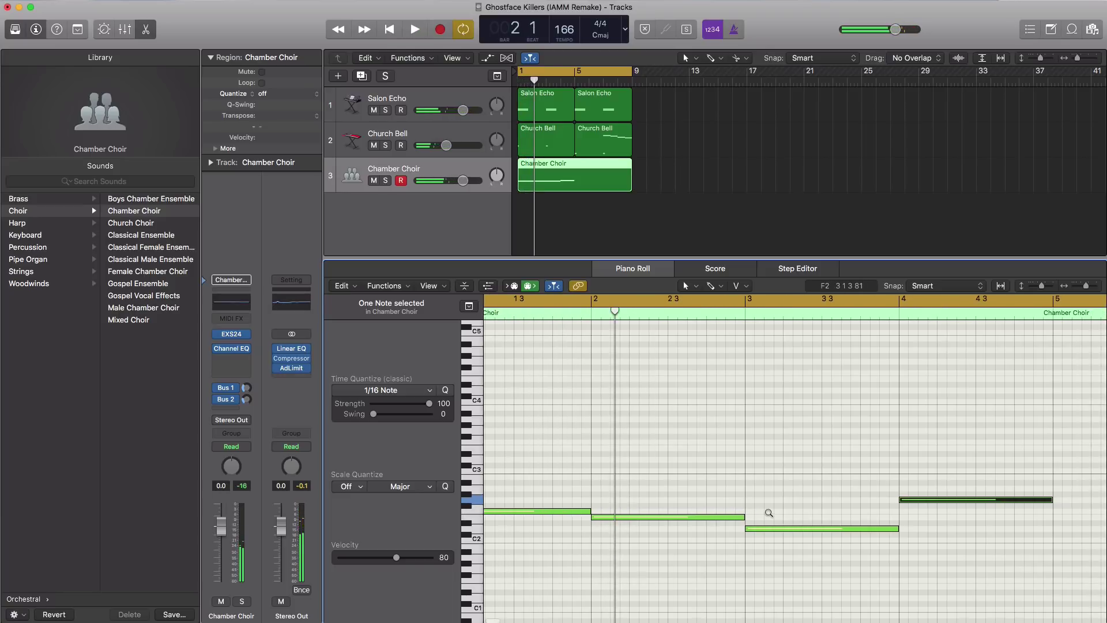
{"action": "left_click_drag", "start_coordinate": [913, 580], "coordinate": [650, 473]}
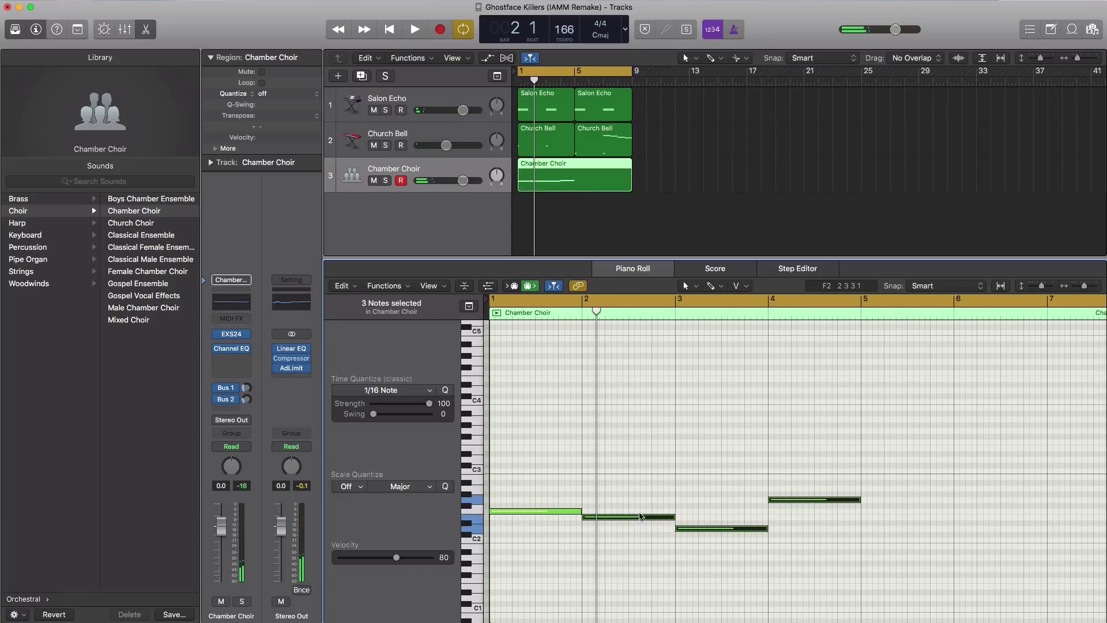
{"action": "left_click_drag", "start_coordinate": [650, 518], "coordinate": [743, 519]}
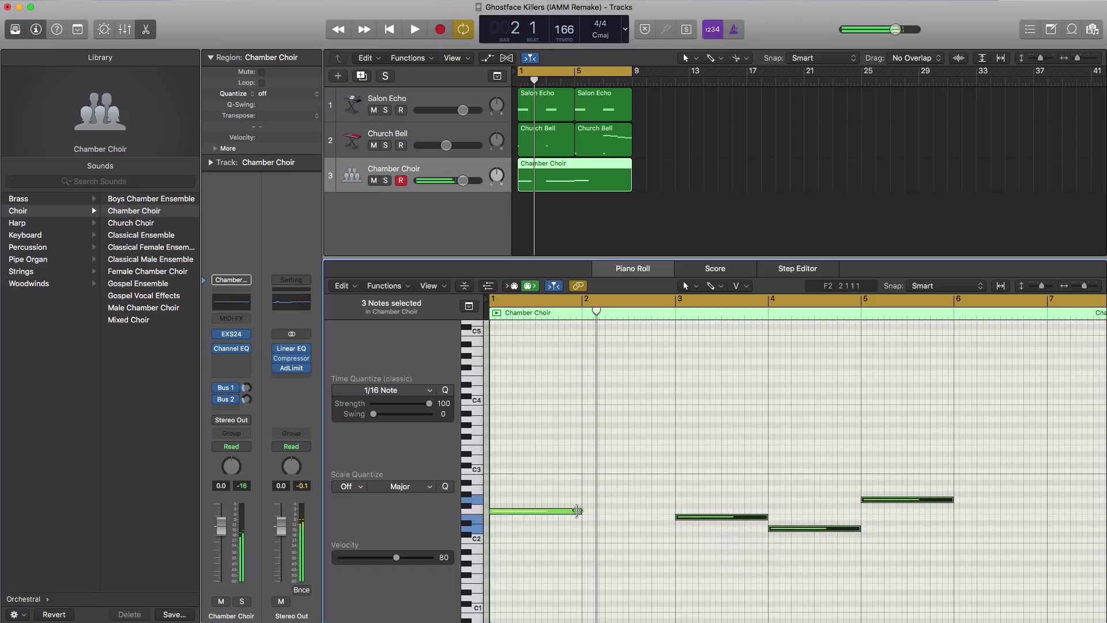
{"action": "left_click_drag", "start_coordinate": [578, 509], "coordinate": [674, 510]}
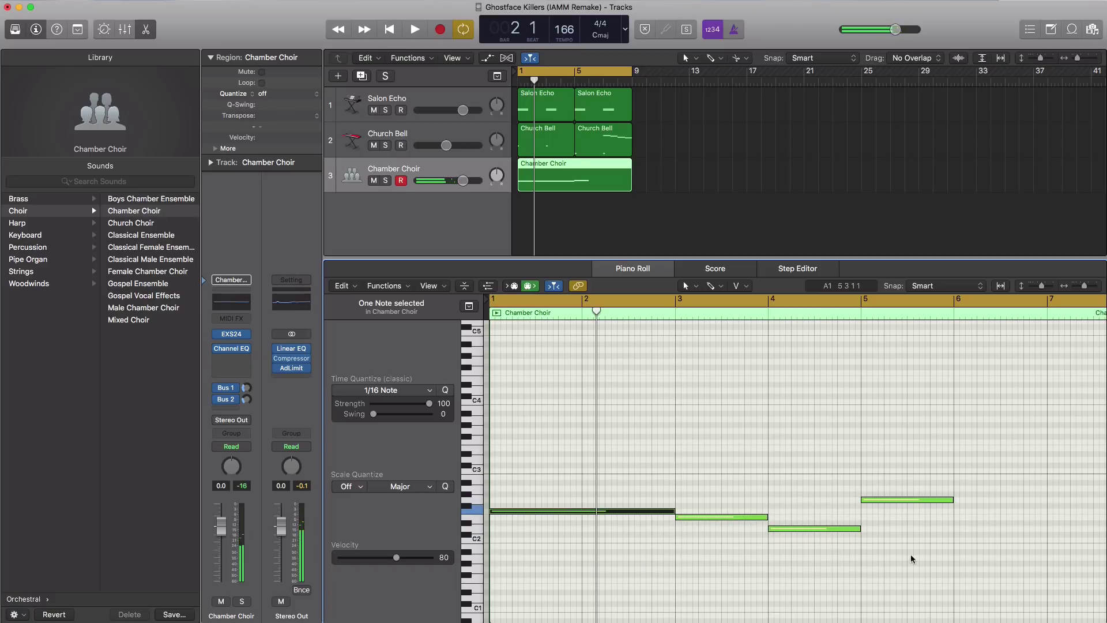
Step: Move D2 to bar 5 and G2 to bar 7, and lengthen the E2, D2 and G2 choir notes to two bars each
{"action": "left_click_drag", "start_coordinate": [913, 557], "coordinate": [822, 465]}
{"action": "left_click_drag", "start_coordinate": [787, 532], "coordinate": [879, 530]}
{"action": "left_click", "coordinate": [768, 520]}
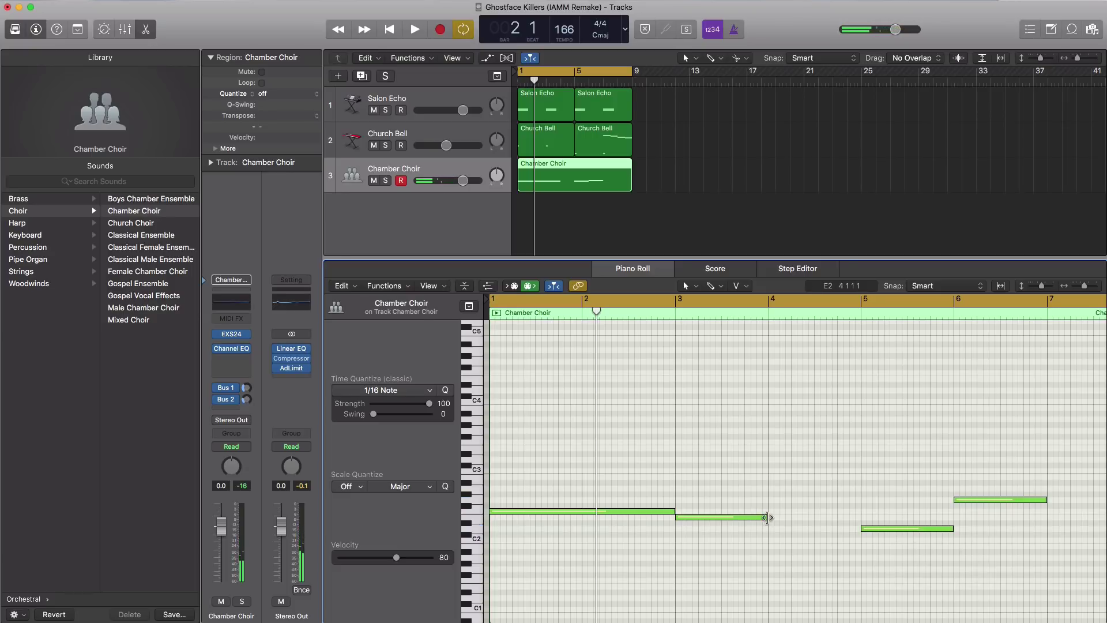
{"action": "left_click_drag", "start_coordinate": [767, 517], "coordinate": [727, 462]}
{"action": "scroll", "coordinate": [856, 525], "scroll_direction": "right", "scroll_amount": 5}
{"action": "left_click", "coordinate": [756, 529]}
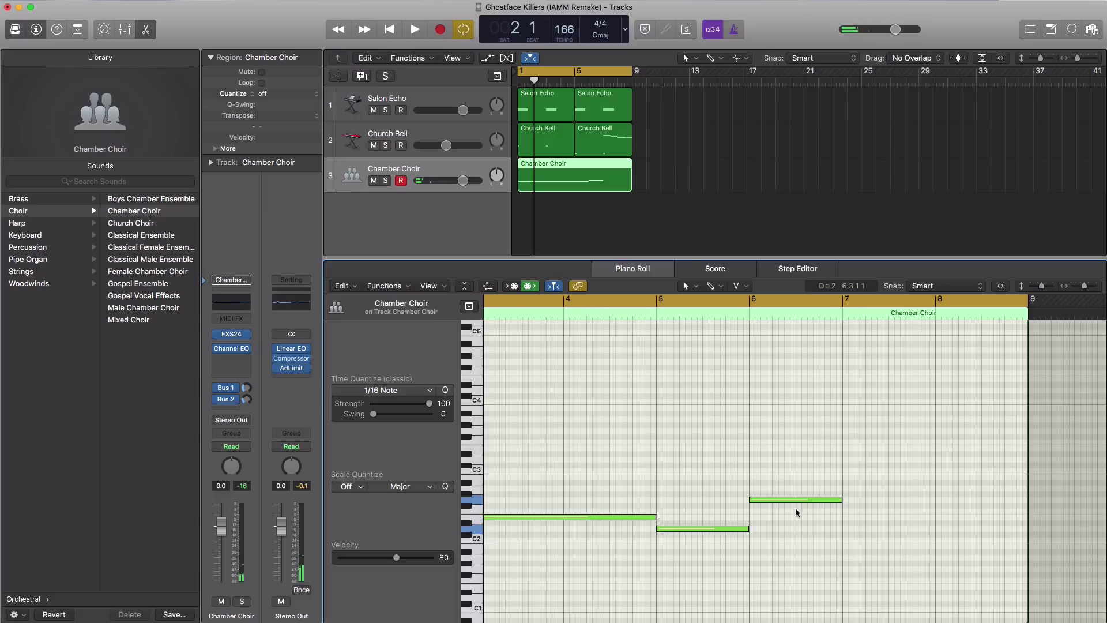
{"action": "left_click_drag", "start_coordinate": [794, 499], "coordinate": [888, 500]}
{"action": "left_click_drag", "start_coordinate": [943, 567], "coordinate": [715, 473]}
{"action": "left_click_drag", "start_coordinate": [744, 529], "coordinate": [840, 531]}
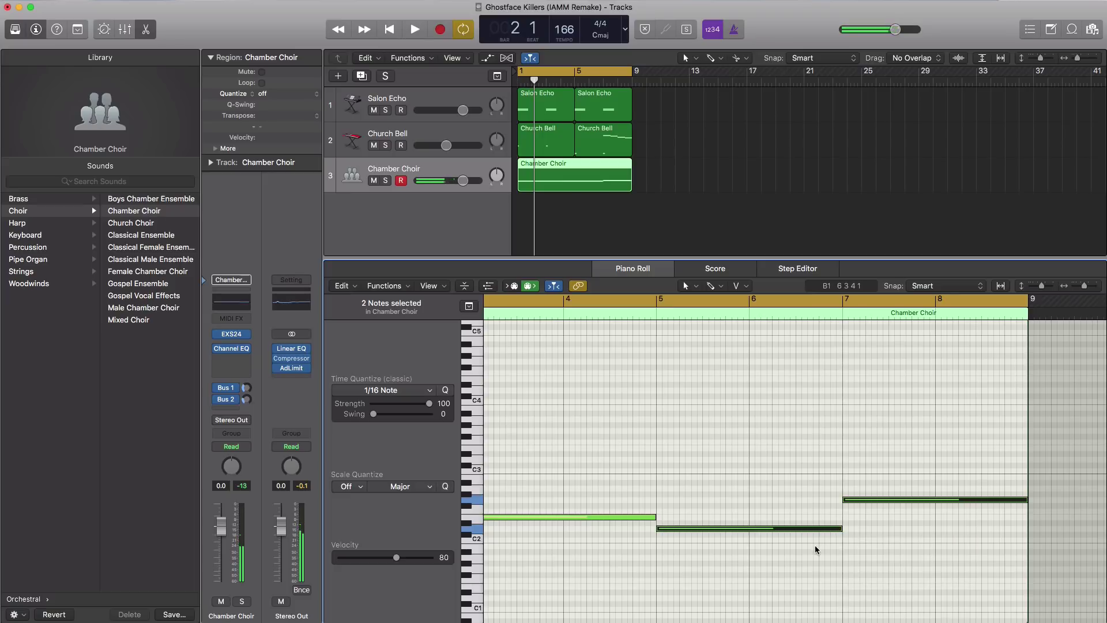
{"action": "left_click", "coordinate": [737, 525], "text": "ctrl+alt"}
{"action": "key", "text": "space"}
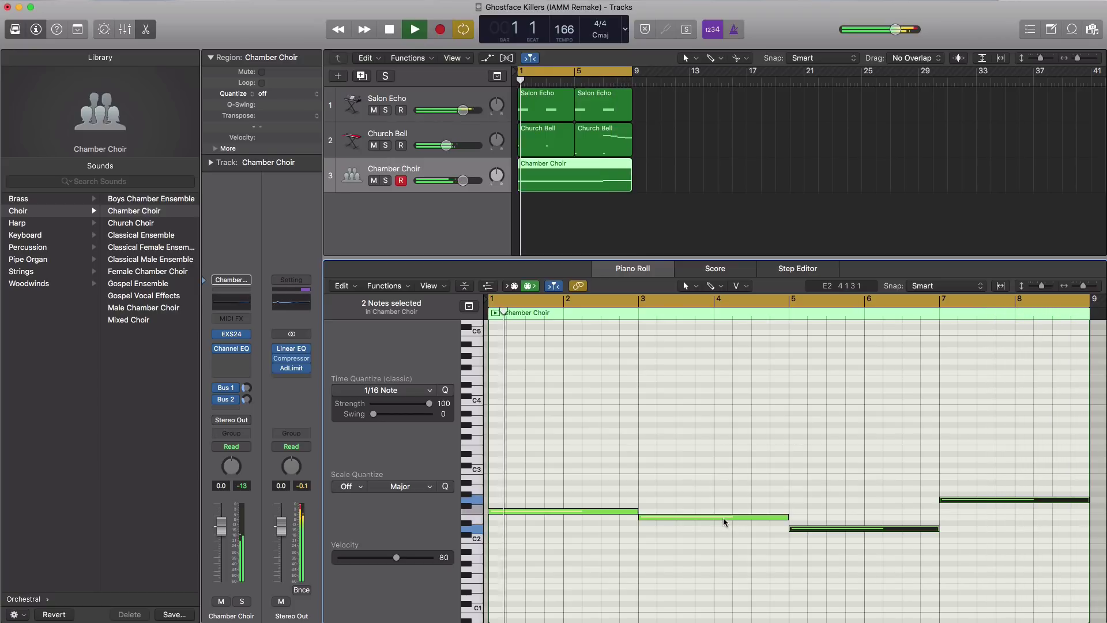
{"action": "key", "text": "space"}
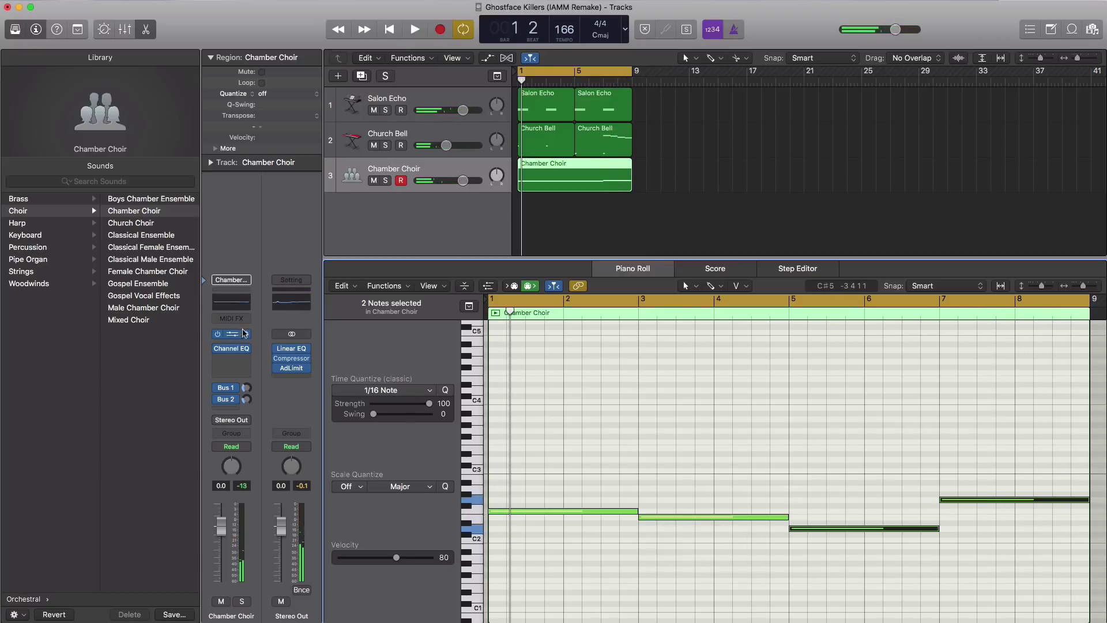
Step: During playback, cut the Chamber Choir's highs with its Channel EQ low-pass band at 485 Hz, Q 1.30
{"action": "left_click", "coordinate": [230, 353]}
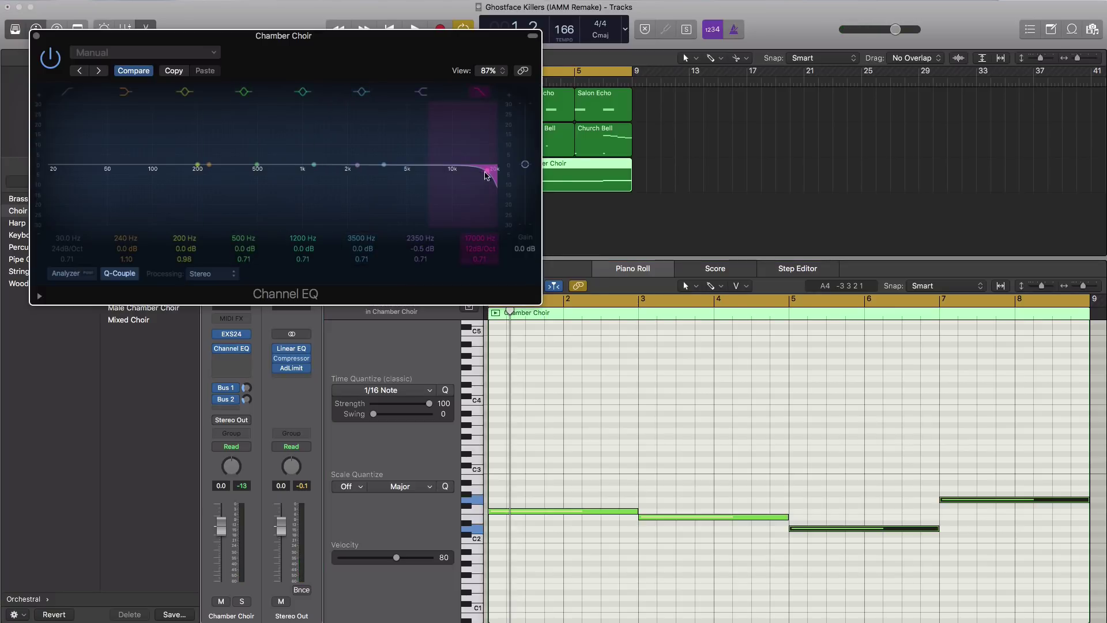
{"action": "key", "text": "space"}
{"action": "left_click_drag", "start_coordinate": [486, 176], "coordinate": [238, 169]}
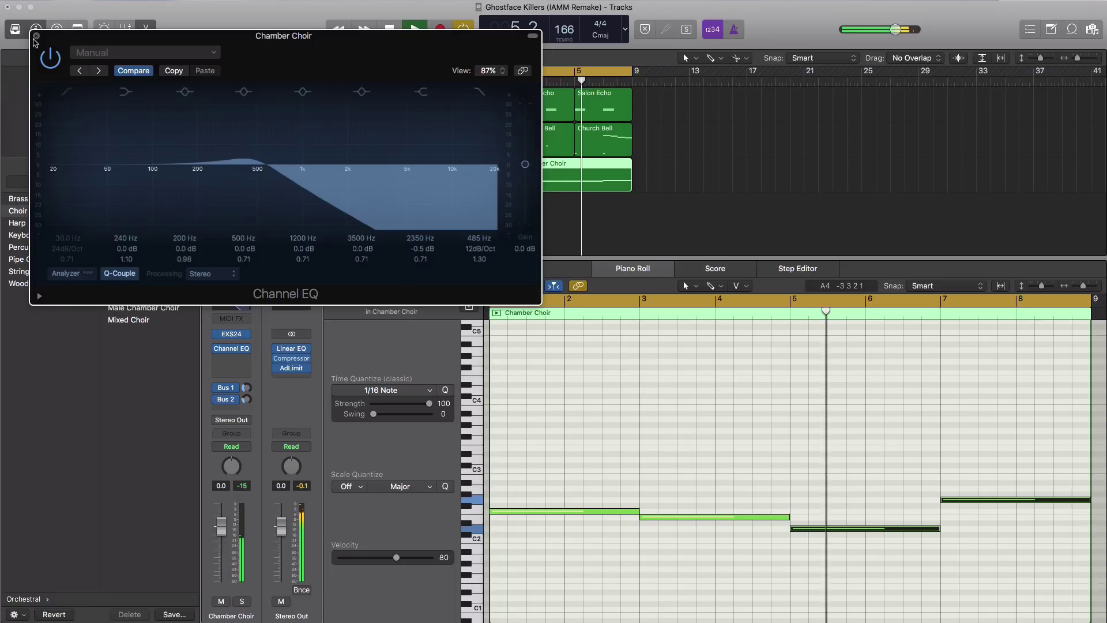
{"action": "key", "text": "super+w"}
Step: Lower the Chamber Choir volume to -13.2 dB and slightly reduce the Church Bell and Salon Echo volumes during playback
{"action": "left_click_drag", "start_coordinate": [463, 180], "coordinate": [436, 185]}
{"action": "left_click_drag", "start_coordinate": [446, 145], "coordinate": [443, 146]}
{"action": "left_click_drag", "start_coordinate": [442, 185], "coordinate": [438, 184]}
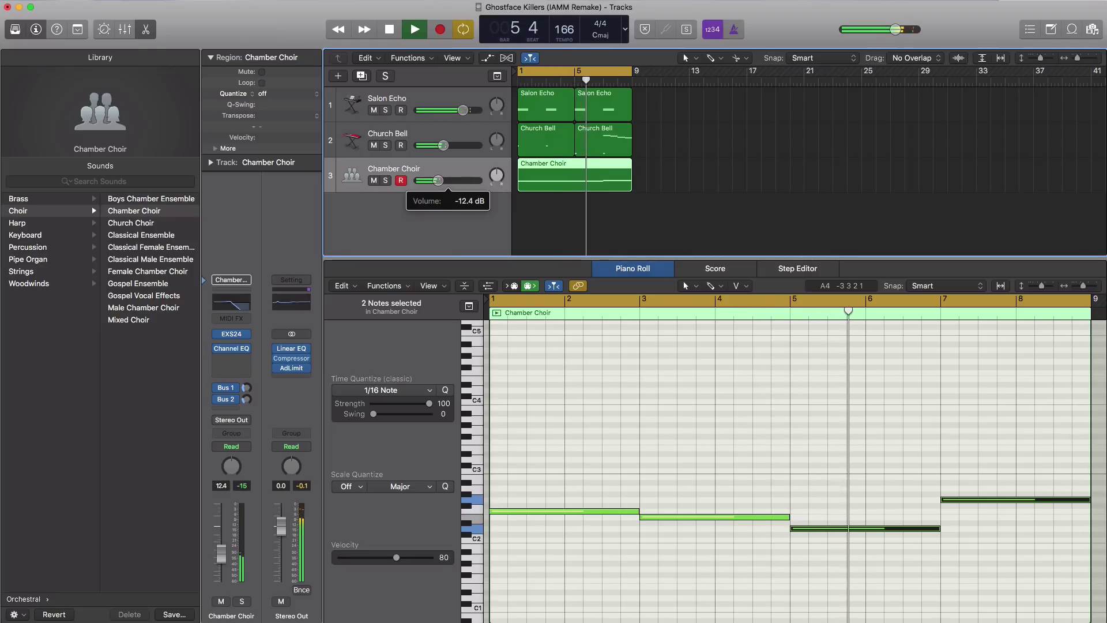
{"action": "left_click_drag", "start_coordinate": [438, 181], "coordinate": [434, 184]}
{"action": "left_click_drag", "start_coordinate": [443, 146], "coordinate": [459, 114]}
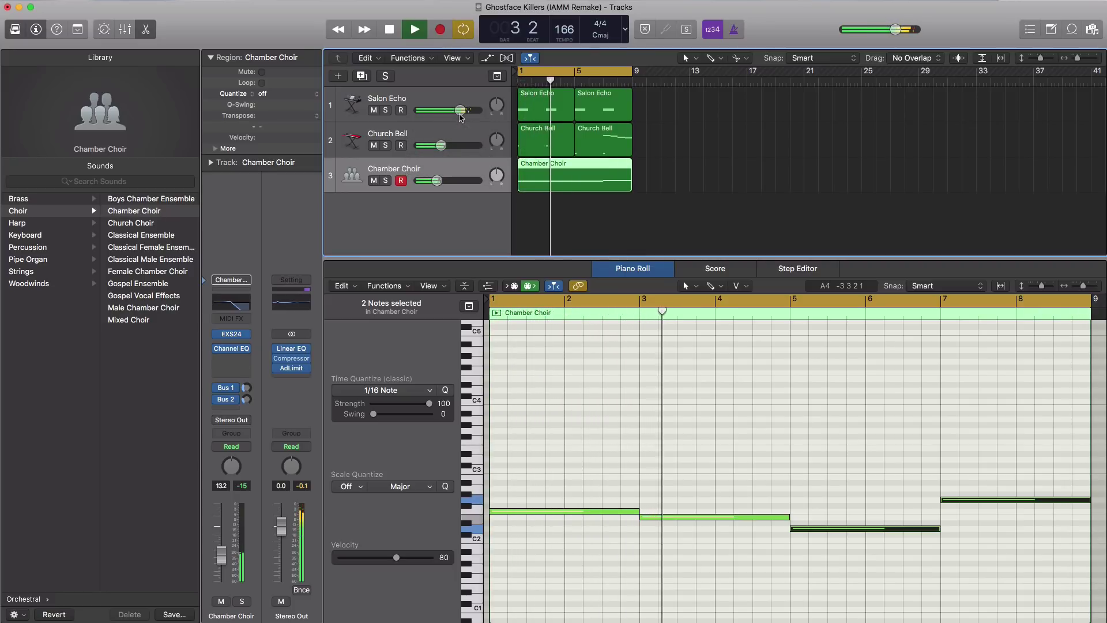
{"action": "key", "text": "space"}
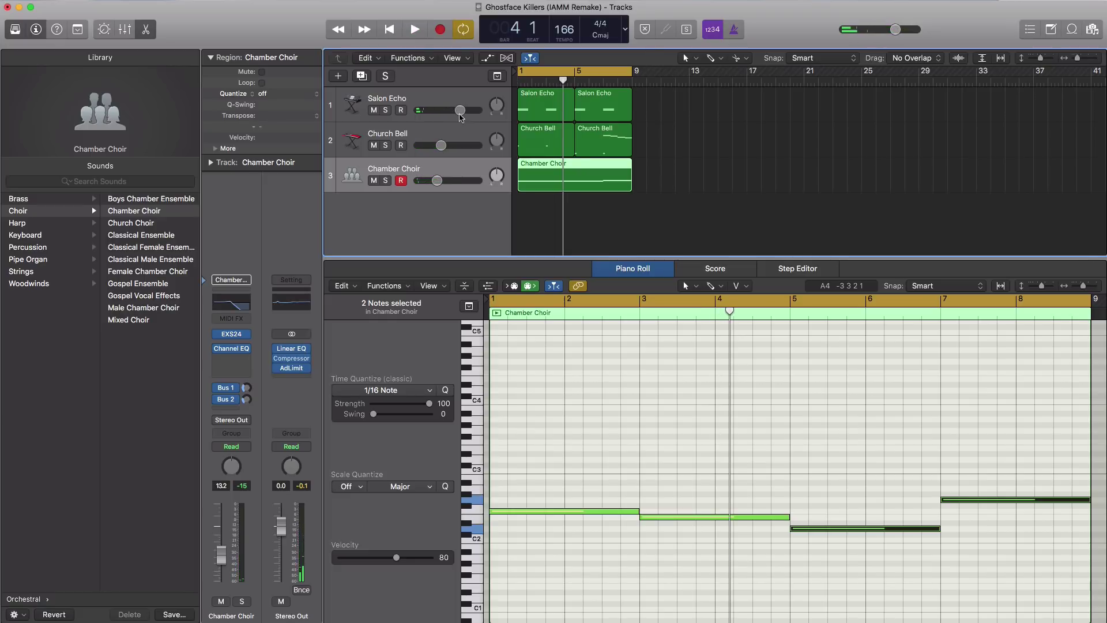
Step: Lower the Chamber Choir track volume to -14.6 dB while the loop plays
{"action": "key", "text": "space"}
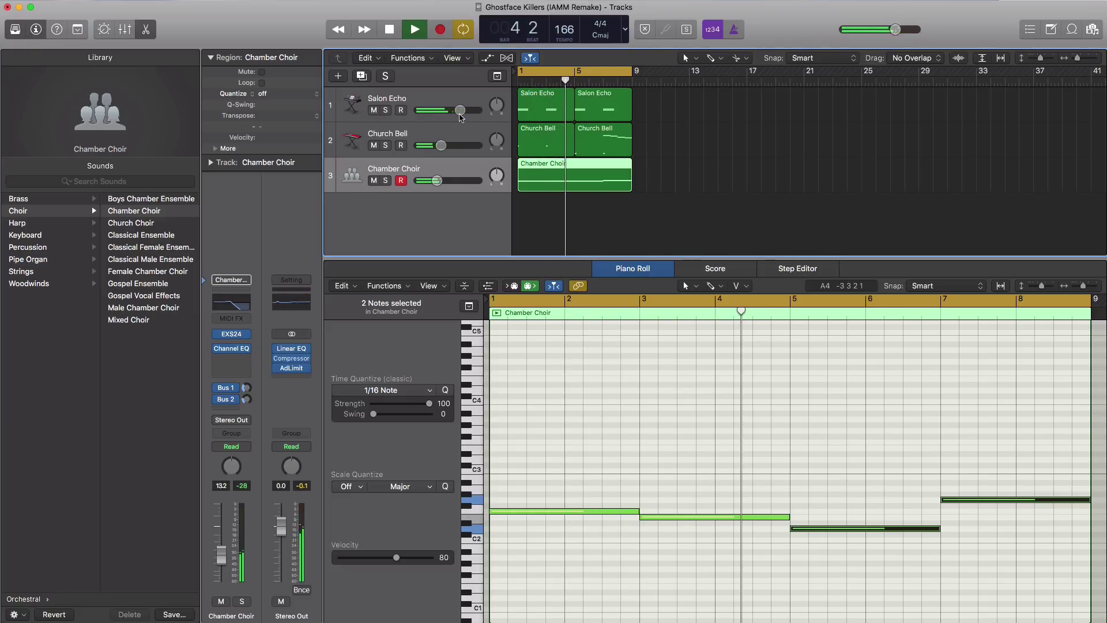
{"action": "left_click_drag", "start_coordinate": [436, 180], "coordinate": [435, 181]}
{"action": "key", "text": "space"}
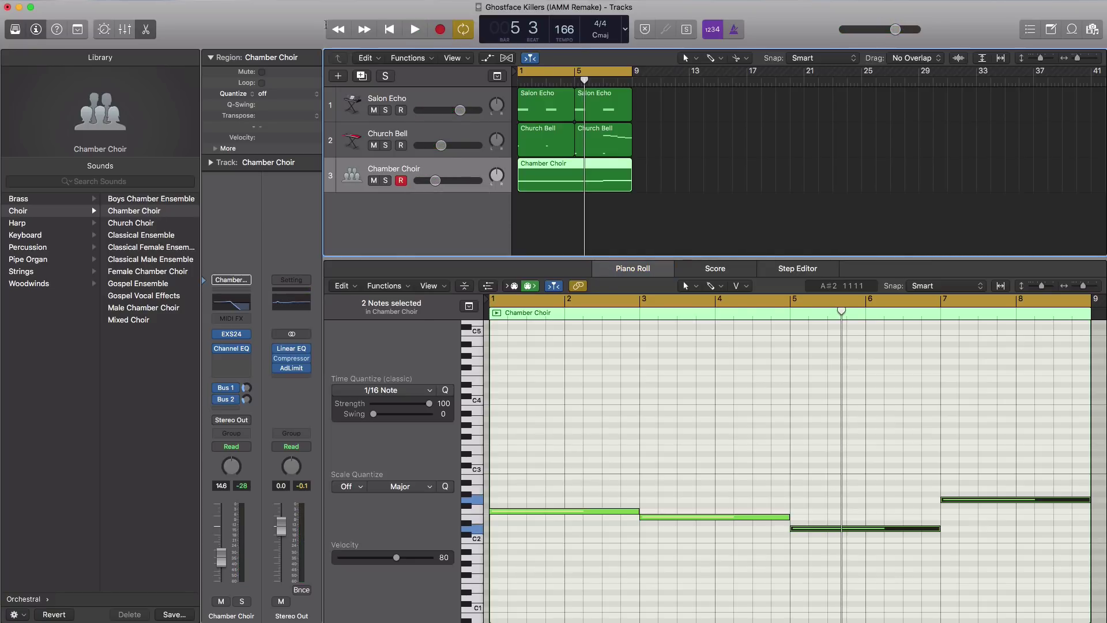
Step: Add a fourth software instrument track and load the Acoustic Guitar patch from the Guitar sounds
{"action": "left_click", "coordinate": [338, 76]}
{"action": "key", "text": "Return"}
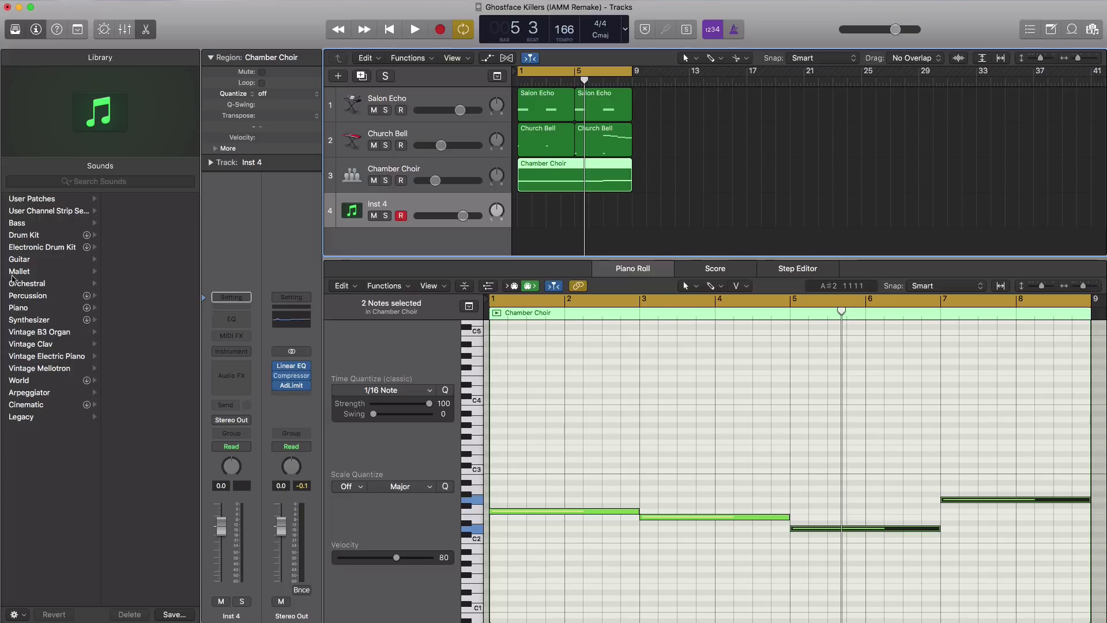
{"action": "left_click", "coordinate": [29, 262]}
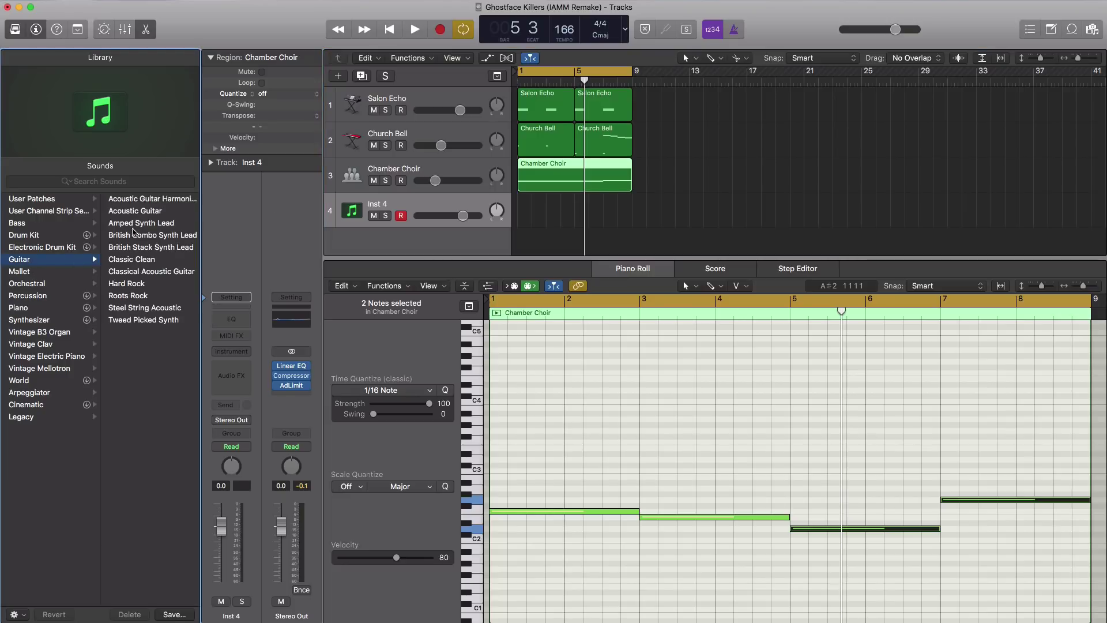
{"action": "left_click", "coordinate": [561, 201]}
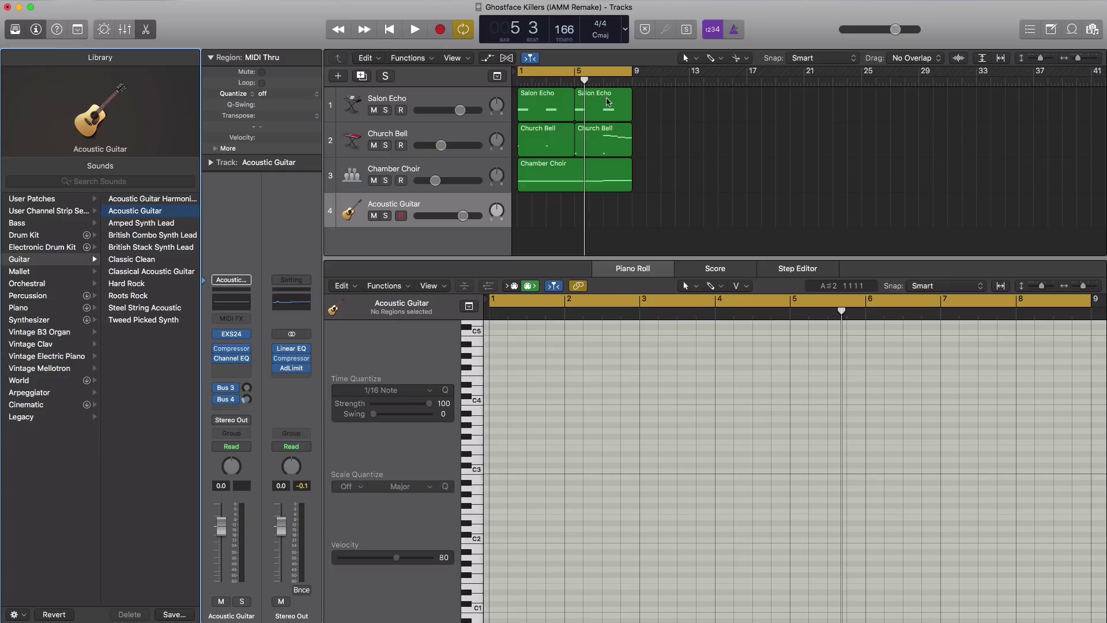
Step: Duplicate all Salon Echo, Church Bell and Chamber Choir regions to bar 9 and move the cycle range to bars 9–17
{"action": "left_click_drag", "start_coordinate": [679, 189], "coordinate": [668, 118]}
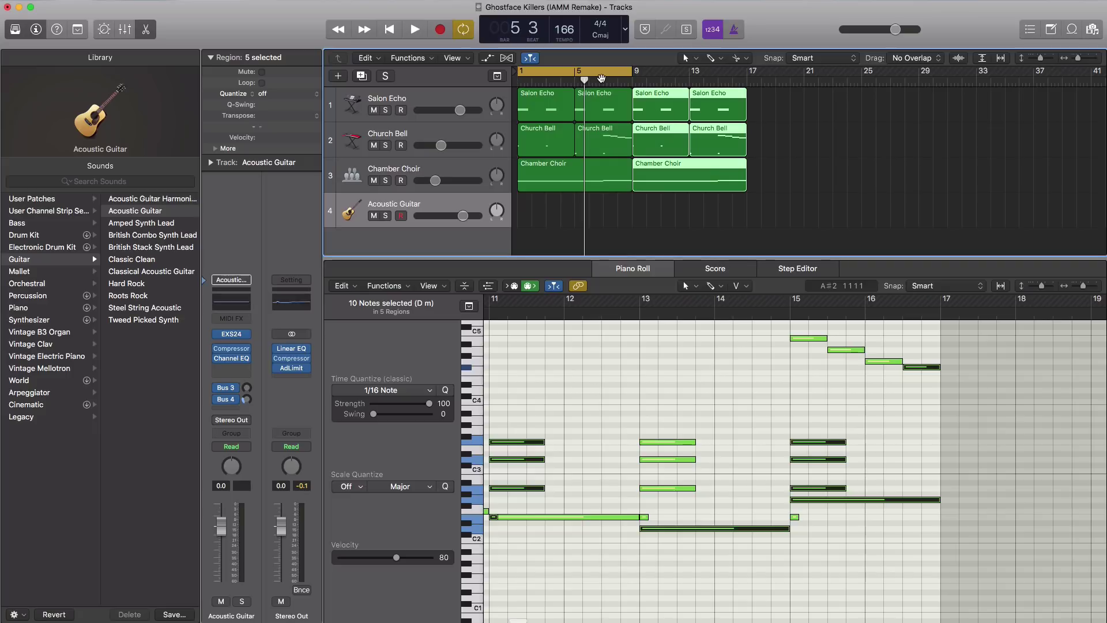
{"action": "left_click_drag", "start_coordinate": [601, 79], "coordinate": [715, 82]}
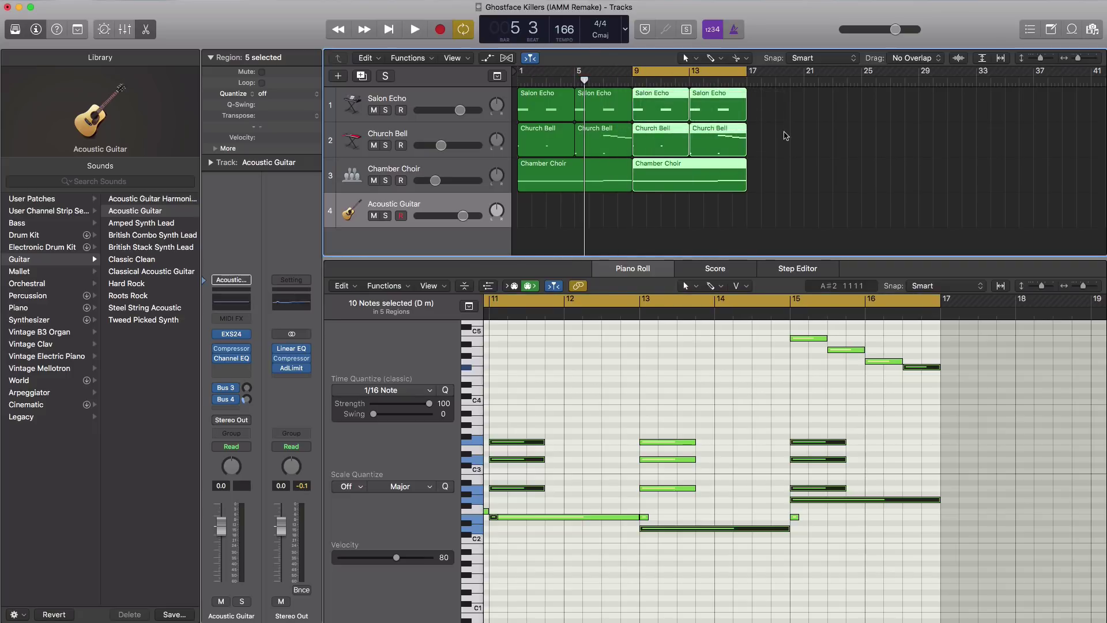
Step: Copy the two low bell notes an octave up to E3 in the Church Bell regions at bars 9 and 13
{"action": "left_click", "coordinate": [655, 143]}
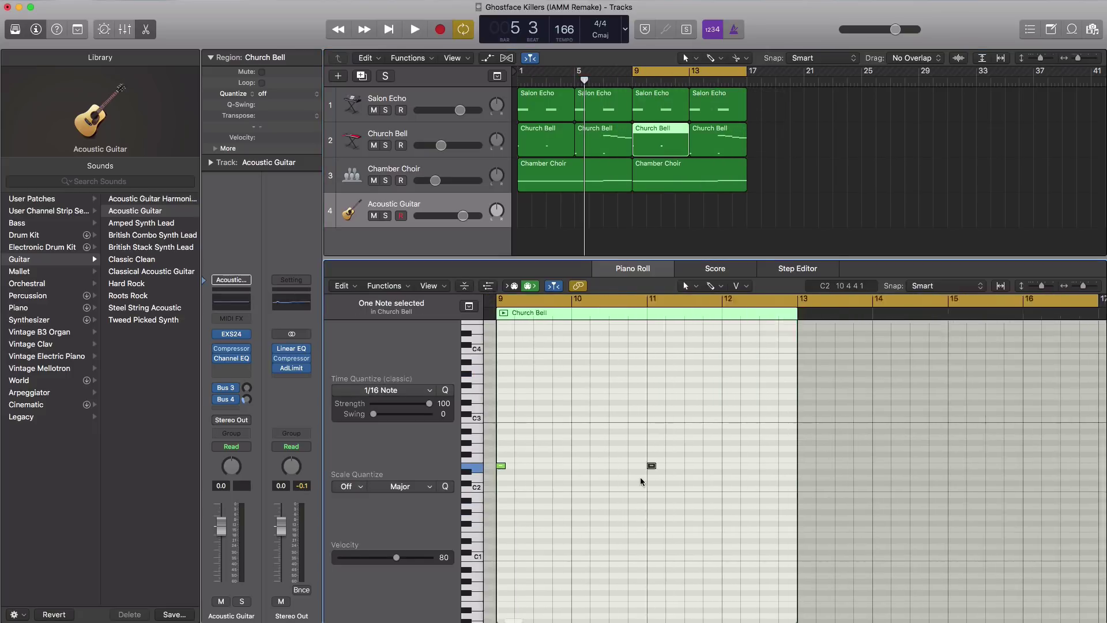
{"action": "scroll", "coordinate": [640, 477], "scroll_direction": "left", "scroll_amount": 5}
{"action": "scroll", "coordinate": [640, 476], "scroll_direction": "up", "scroll_amount": 3}
{"action": "scroll", "coordinate": [640, 476], "scroll_direction": "down", "scroll_amount": 3}
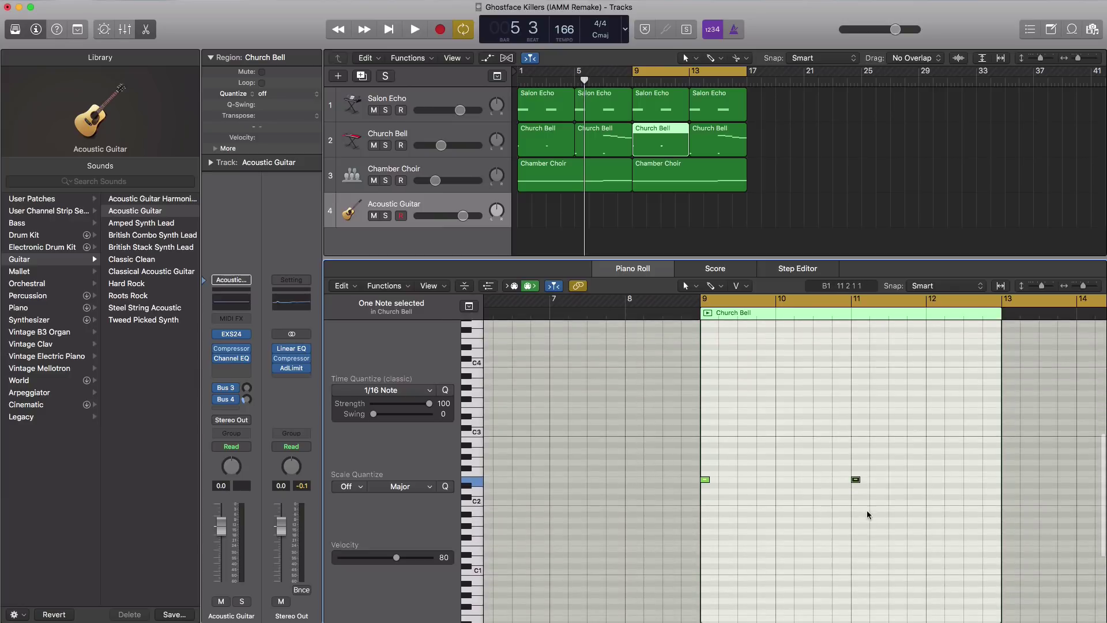
{"action": "left_click_drag", "start_coordinate": [874, 497], "coordinate": [705, 411]}
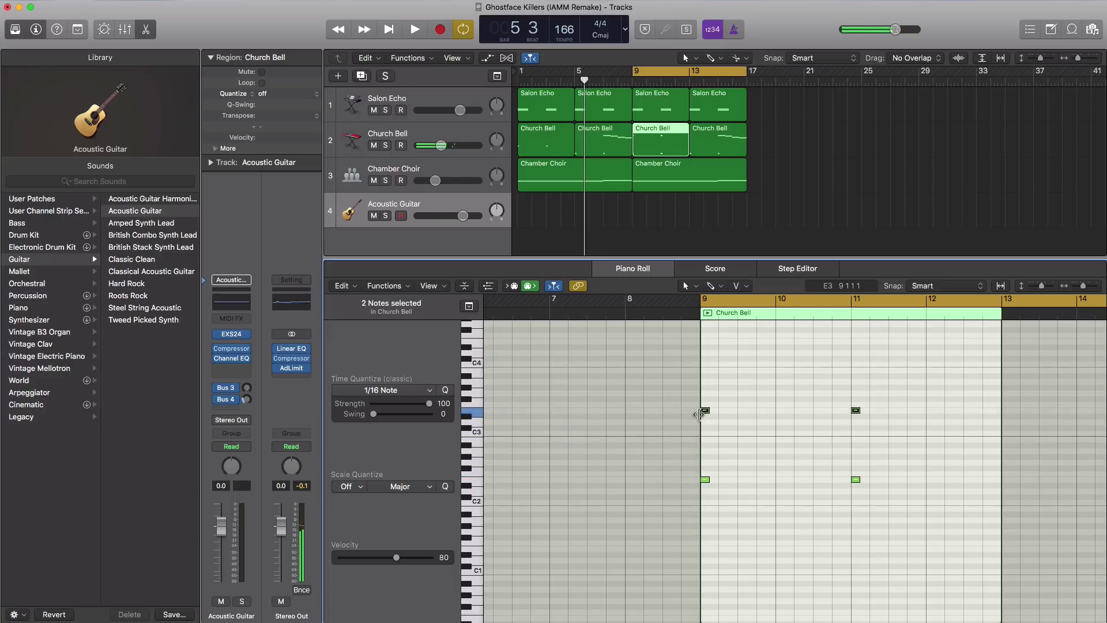
{"action": "left_click", "coordinate": [720, 152]}
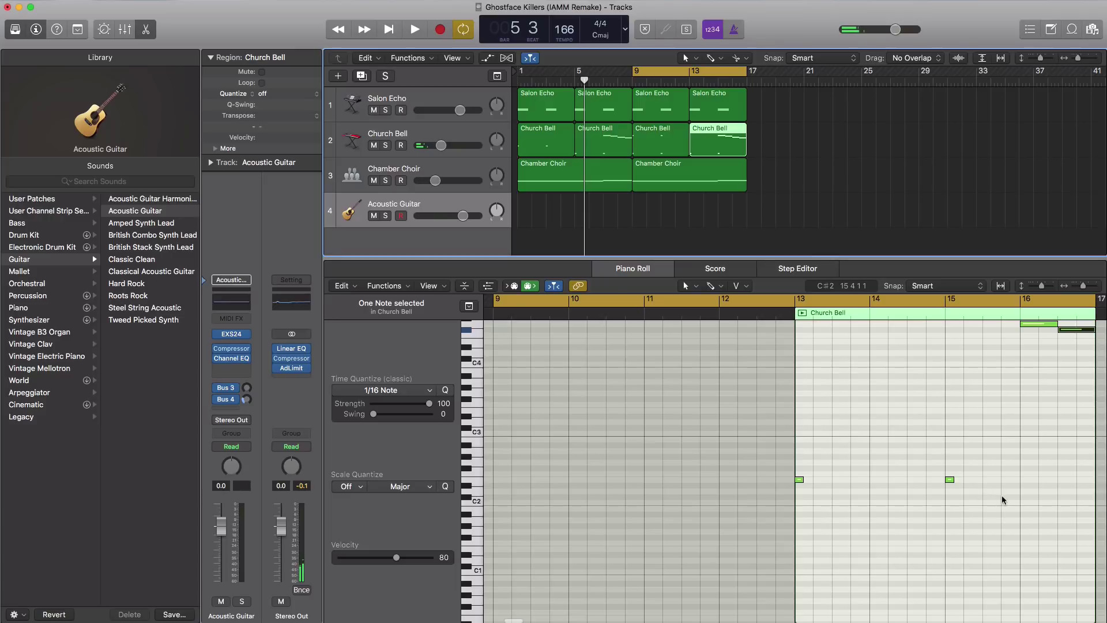
{"action": "left_click_drag", "start_coordinate": [1002, 500], "coordinate": [800, 411]}
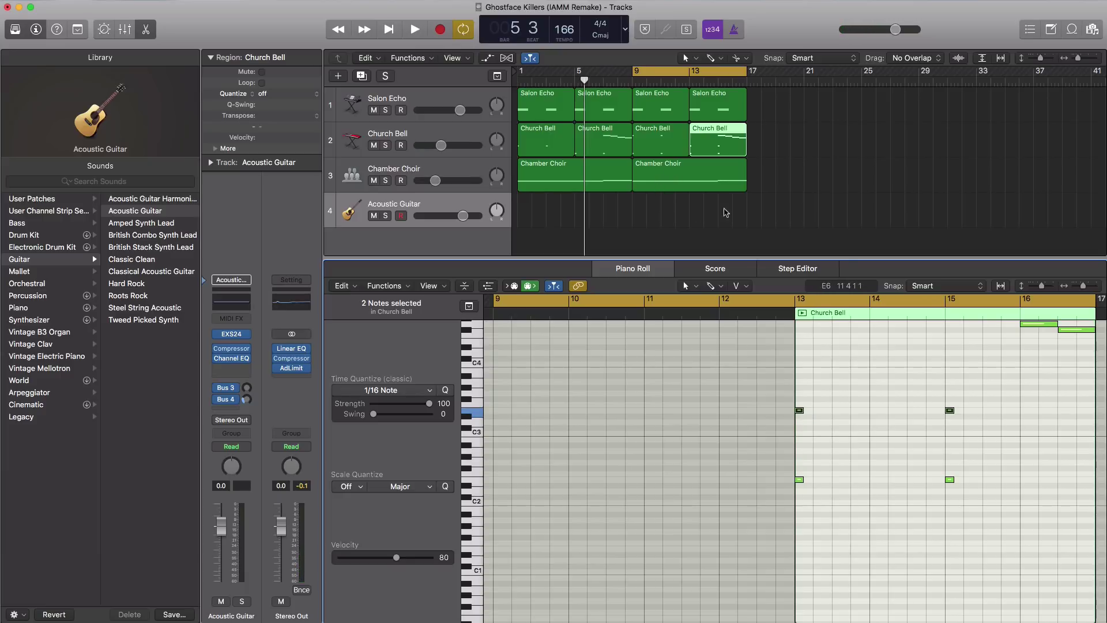
Step: Create a four-bar Acoustic Guitar region at bar 9 and draw a two-beat E4 note on beat 4 of its first bar
{"action": "left_click", "coordinate": [641, 216]}
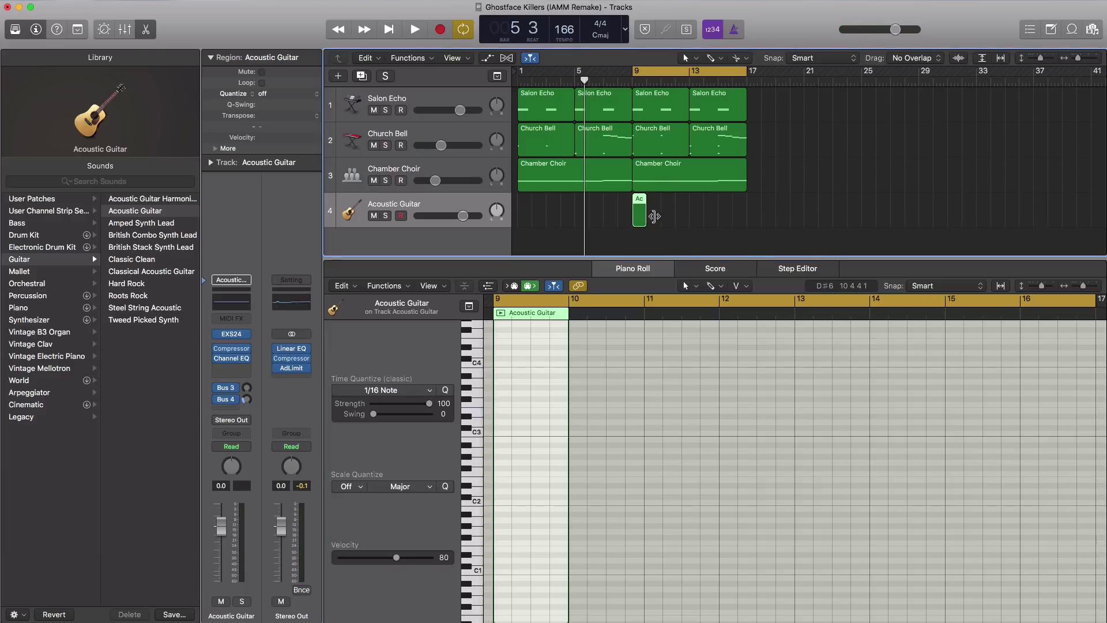
{"action": "left_click_drag", "start_coordinate": [654, 216], "coordinate": [677, 223]}
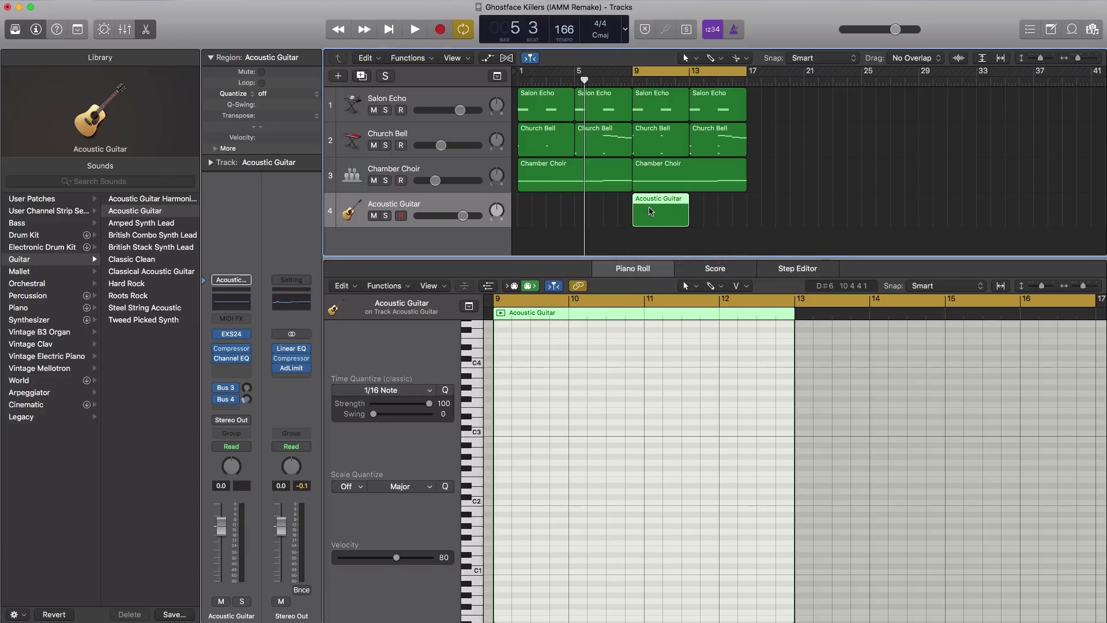
{"action": "scroll", "coordinate": [555, 378], "scroll_direction": "up", "scroll_amount": 2}
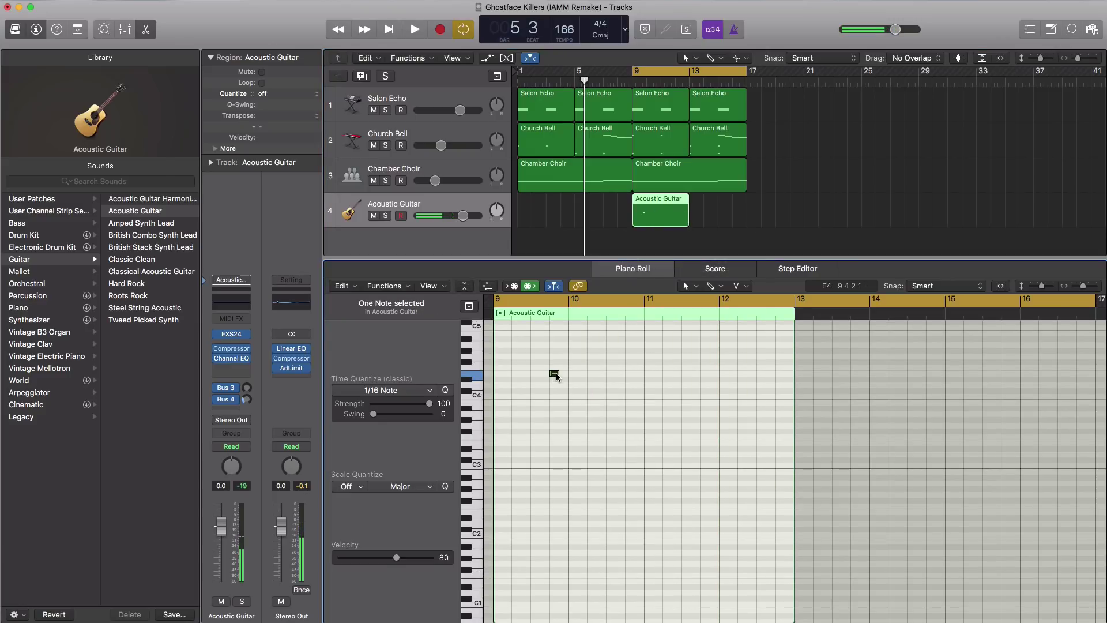
{"action": "left_click_drag", "start_coordinate": [555, 376], "coordinate": [587, 378]}
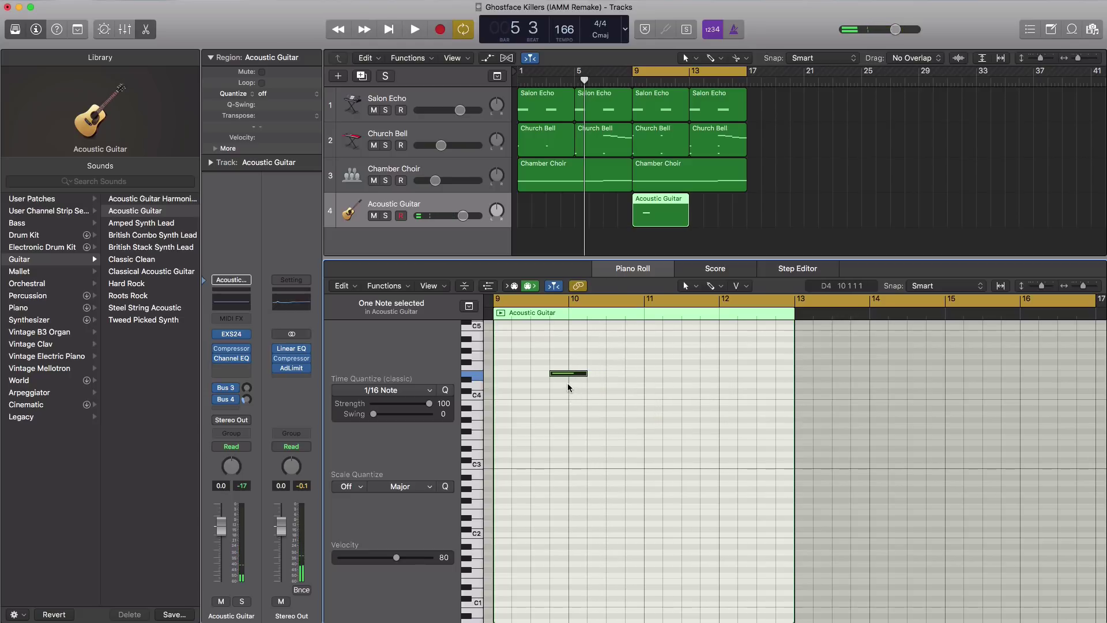
Step: Audition the guitar part and move the E4 note to beat 3 of bar 9
{"action": "key", "text": "space"}
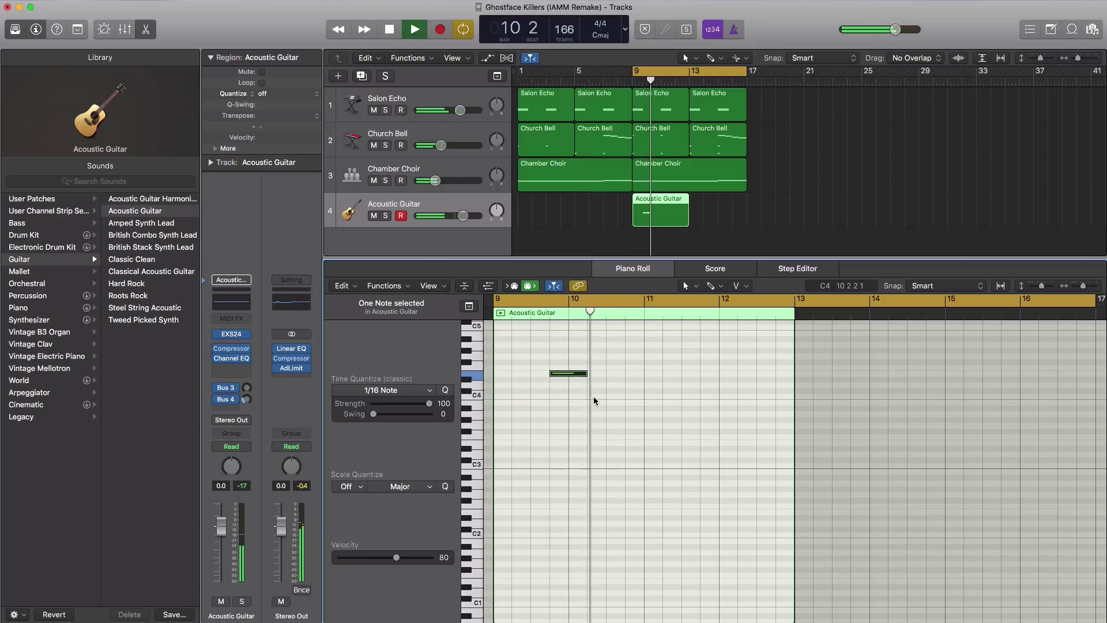
{"action": "key", "text": "space"}
{"action": "left_click_drag", "start_coordinate": [562, 373], "coordinate": [544, 376]}
{"action": "key", "text": "space"}
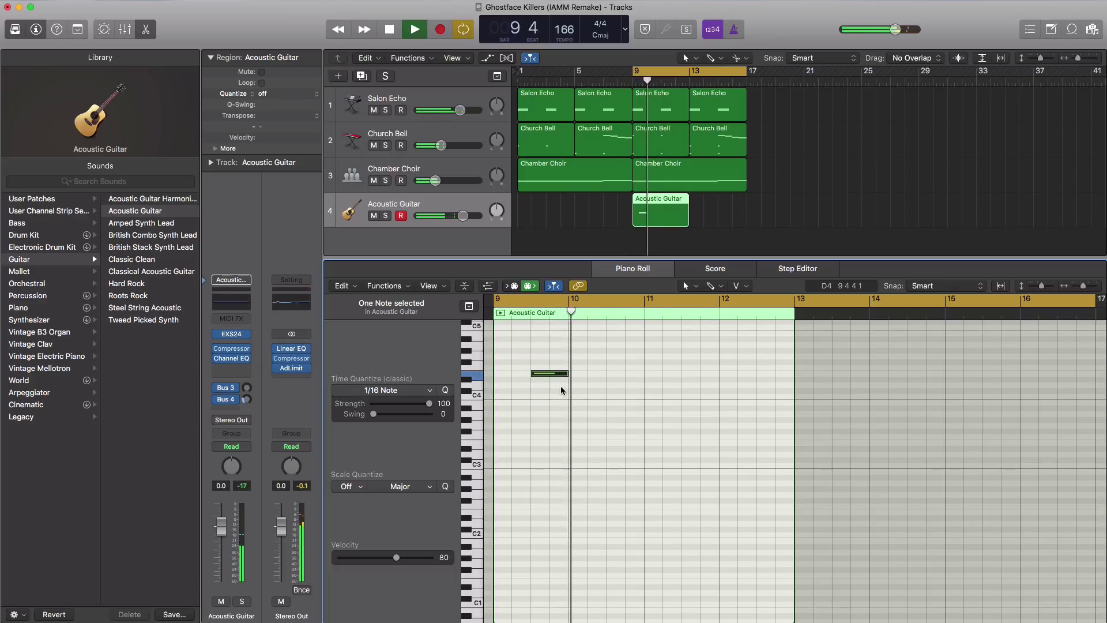
Step: Add two-beat guitar notes D4 on beat 4 of bar 9 and A3 on beat 1 of bar 10, auditioning each
{"action": "key", "text": "space"}
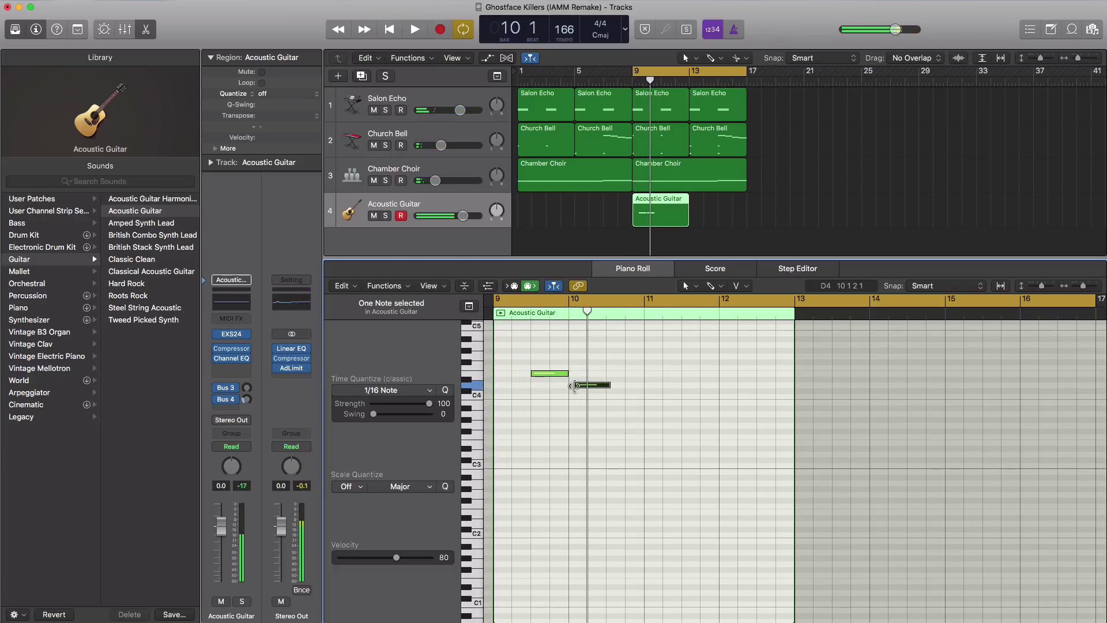
{"action": "left_click_drag", "start_coordinate": [576, 386], "coordinate": [553, 385]}
{"action": "key", "text": "space"}
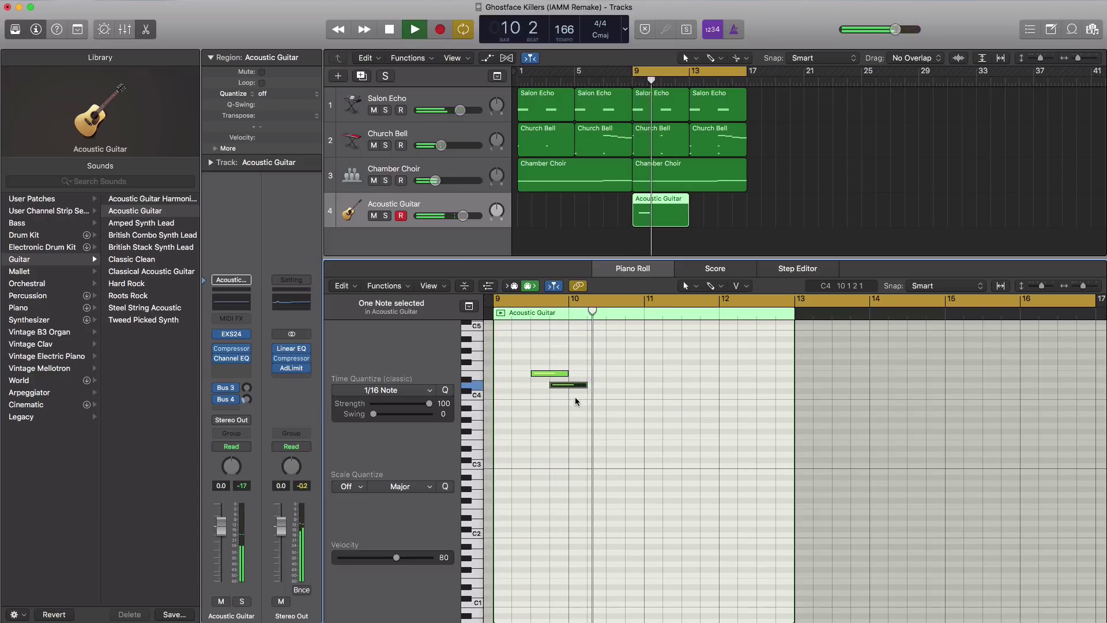
{"action": "key", "text": "space"}
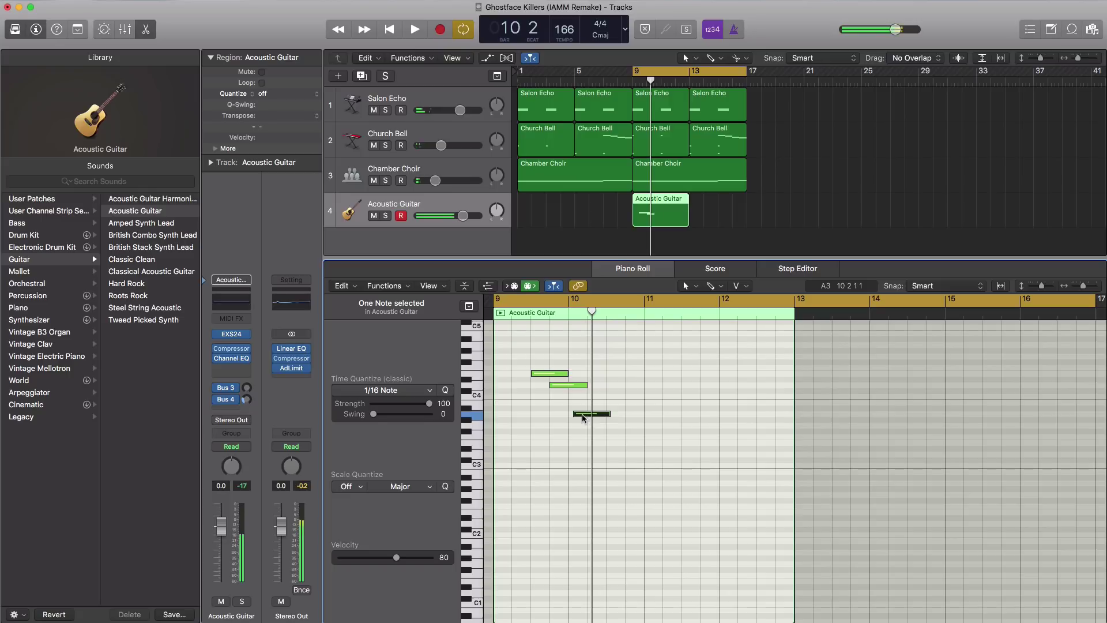
{"action": "left_click_drag", "start_coordinate": [584, 418], "coordinate": [580, 419]}
{"action": "key", "text": "space"}
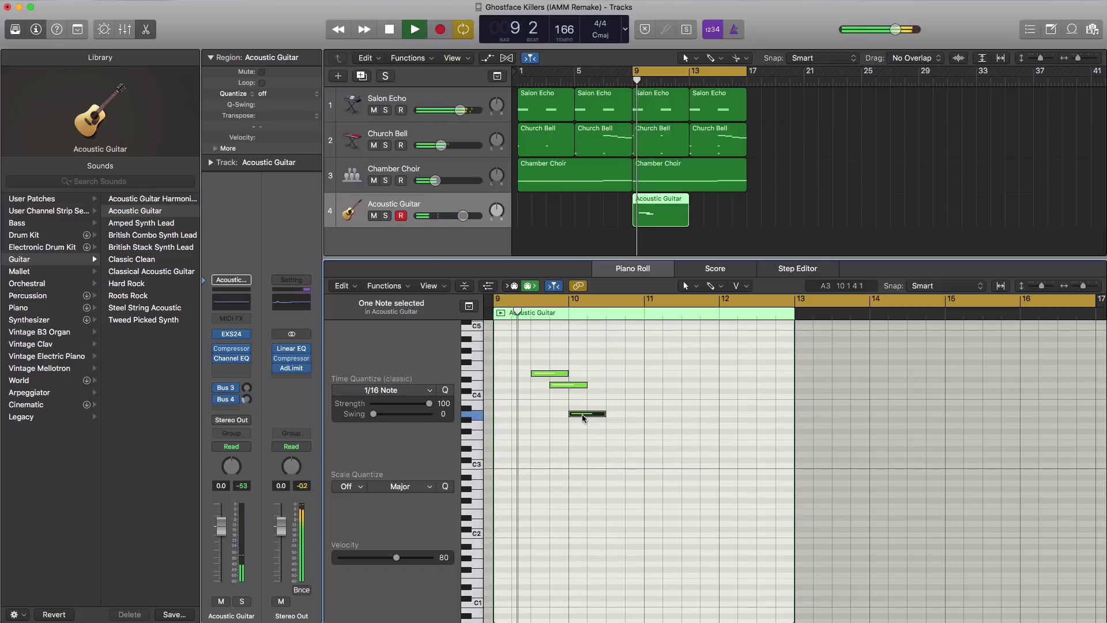
Step: Add a two-beat G3 guitar note on beat 2 of bar 10 and play it back
{"action": "key", "text": "space"}
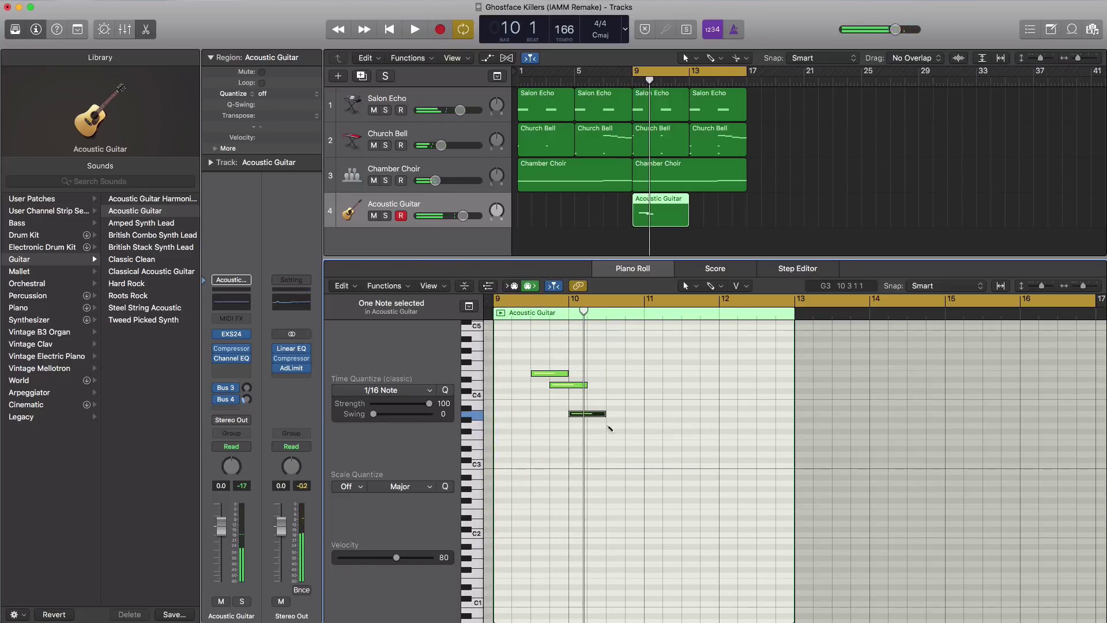
{"action": "left_click", "coordinate": [619, 428]}
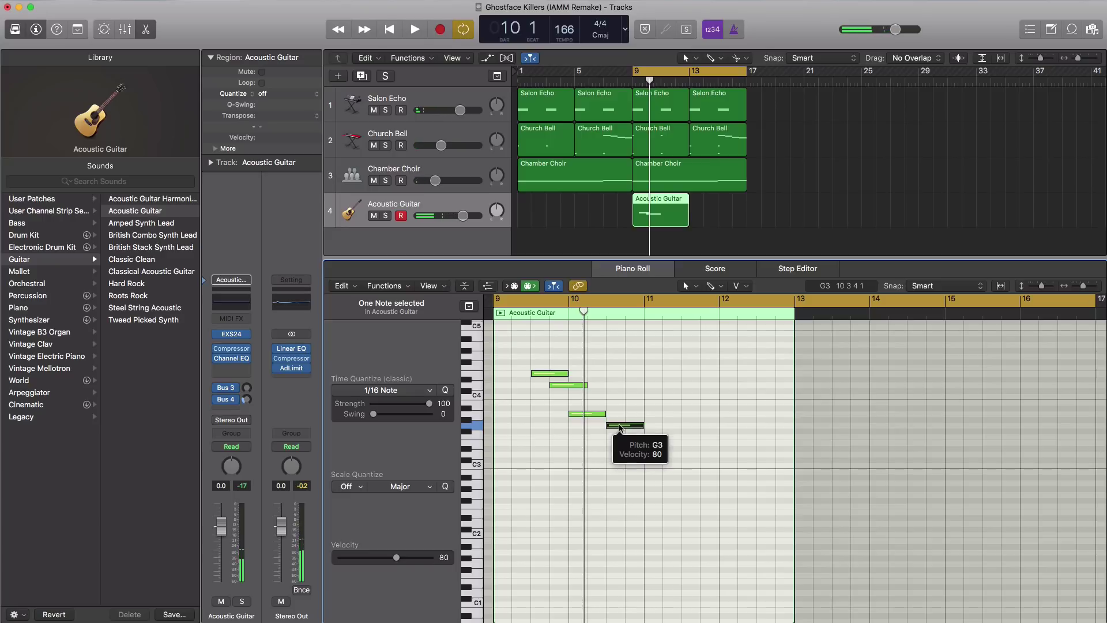
{"action": "left_click_drag", "start_coordinate": [615, 428], "coordinate": [602, 429]}
{"action": "key", "text": "space"}
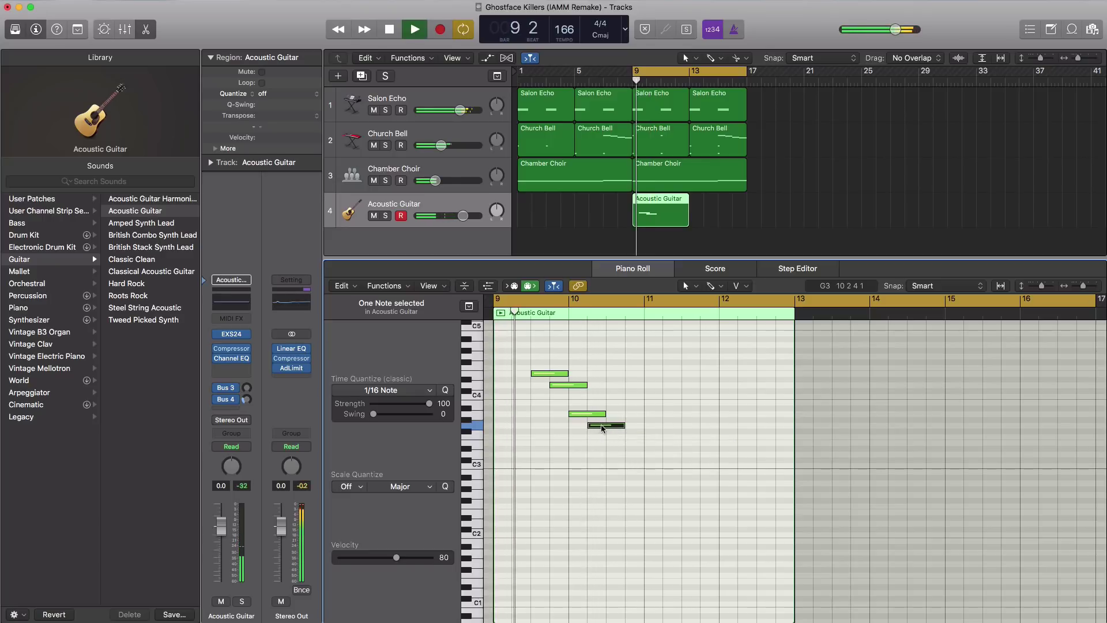
Step: Add two-beat guitar notes F3 on beat 3 and E3 on beat 4 of bar 10, and audition them
{"action": "key", "text": "space"}
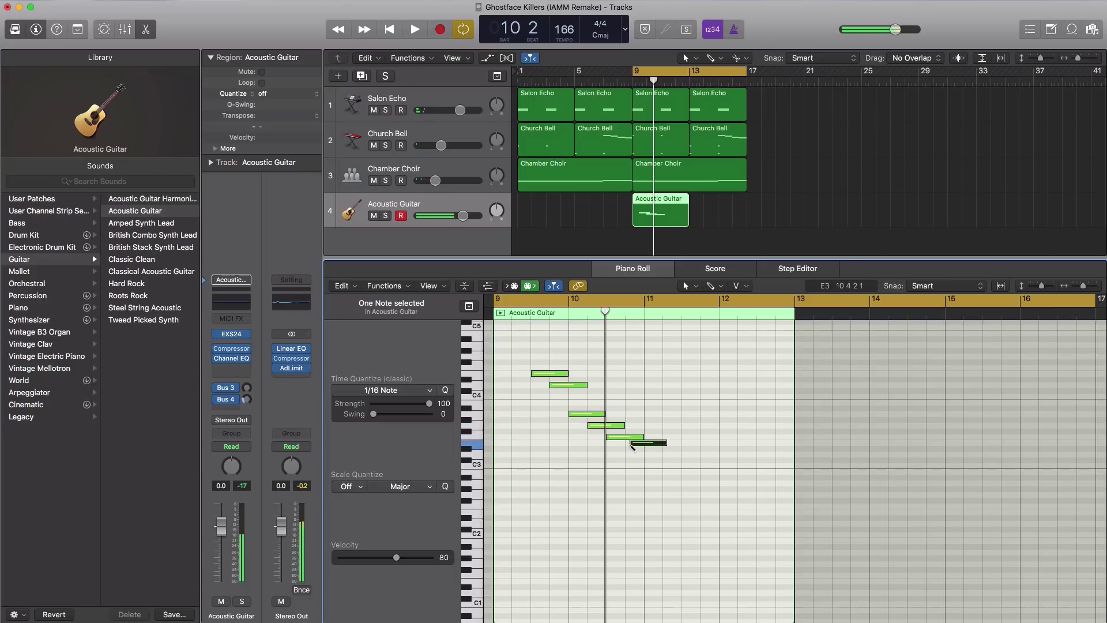
{"action": "key", "text": "space"}
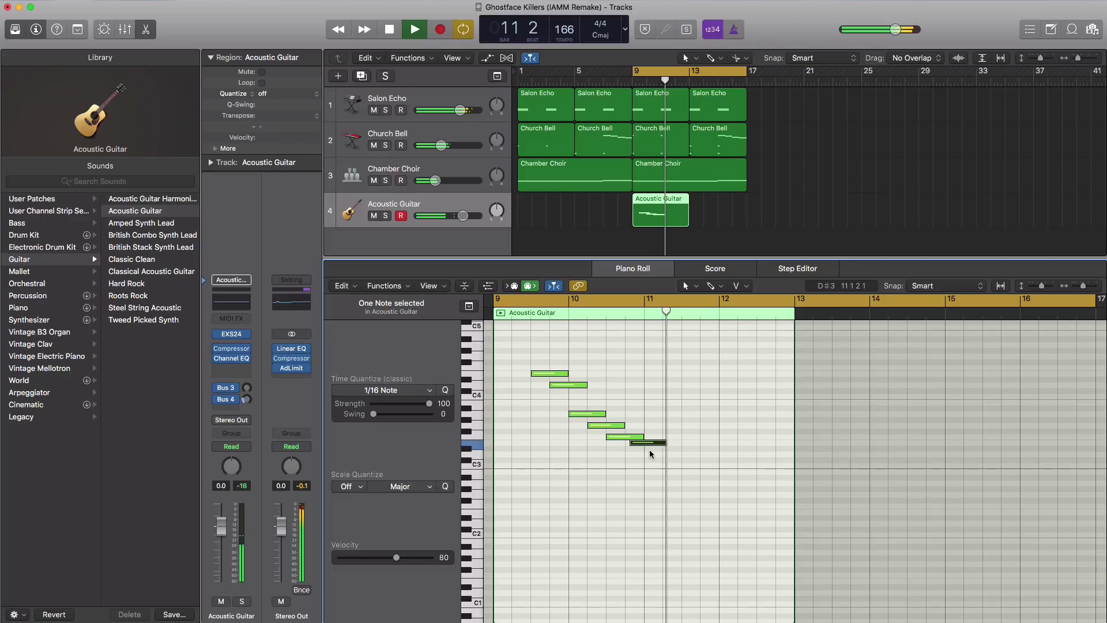
{"action": "key", "text": "space"}
{"action": "left_click_drag", "start_coordinate": [643, 446], "coordinate": [638, 447]}
{"action": "key", "text": "space"}
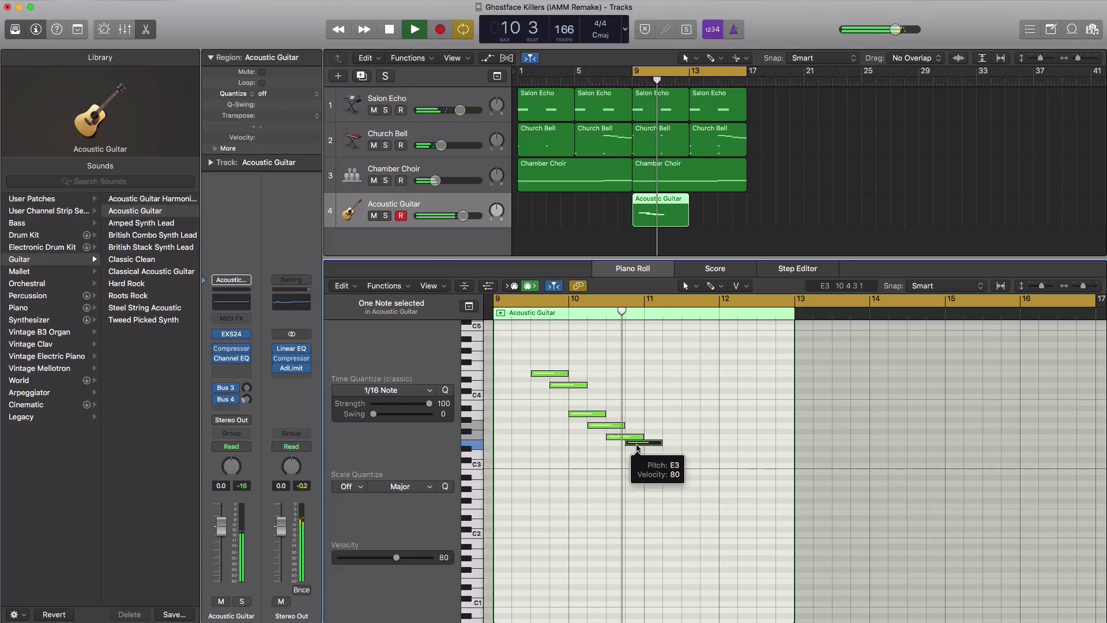
Step: Lengthen the six guitar notes to three beats each, copy the run two bars later and play it back
{"action": "key", "text": "space"}
{"action": "left_click_drag", "start_coordinate": [662, 451], "coordinate": [705, 378]}
{"action": "key", "text": "space"}
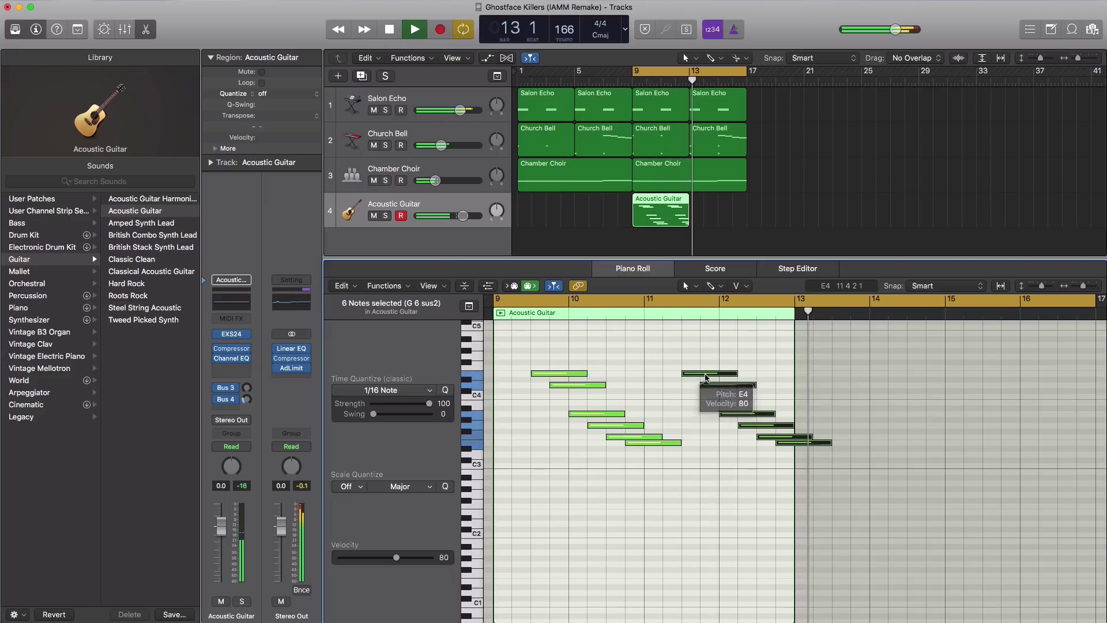
{"action": "key", "text": "space"}
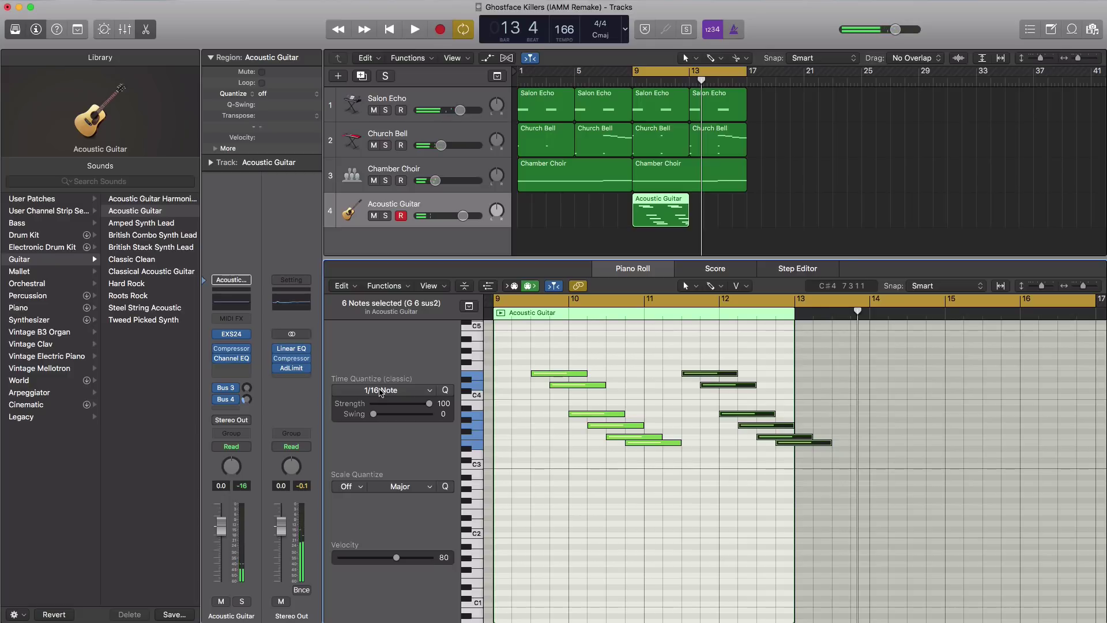
Step: In the Acoustic Guitar's Channel EQ, boost the high shelf 5 dB at 10400 Hz, cut 4.5 dB at 205 Hz and disable the lowest peak band
{"action": "left_click", "coordinate": [229, 363]}
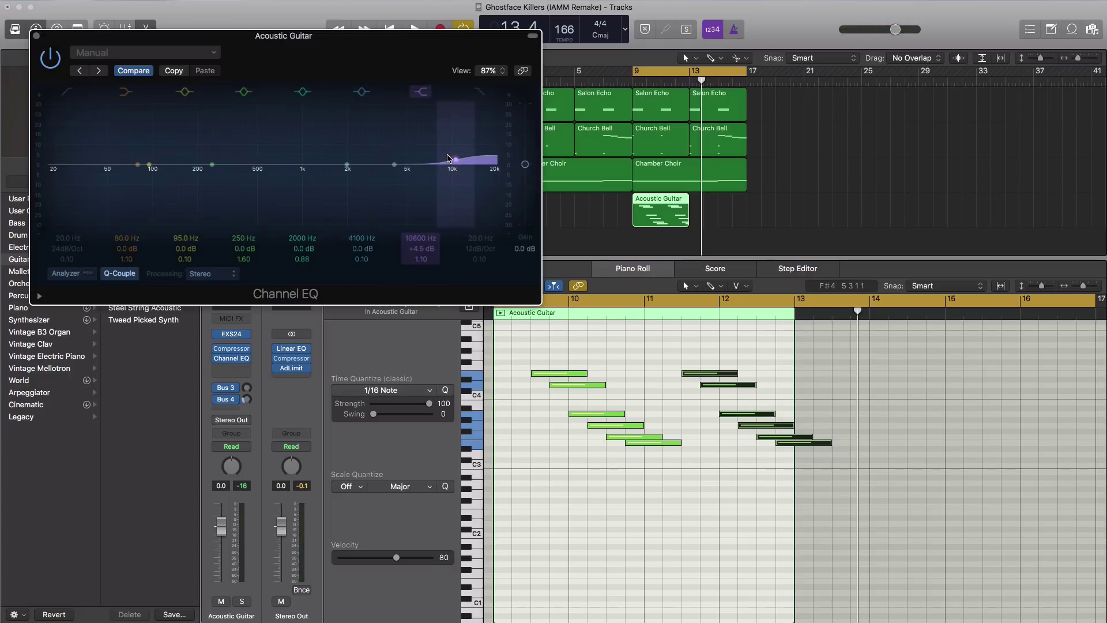
{"action": "key", "text": "space"}
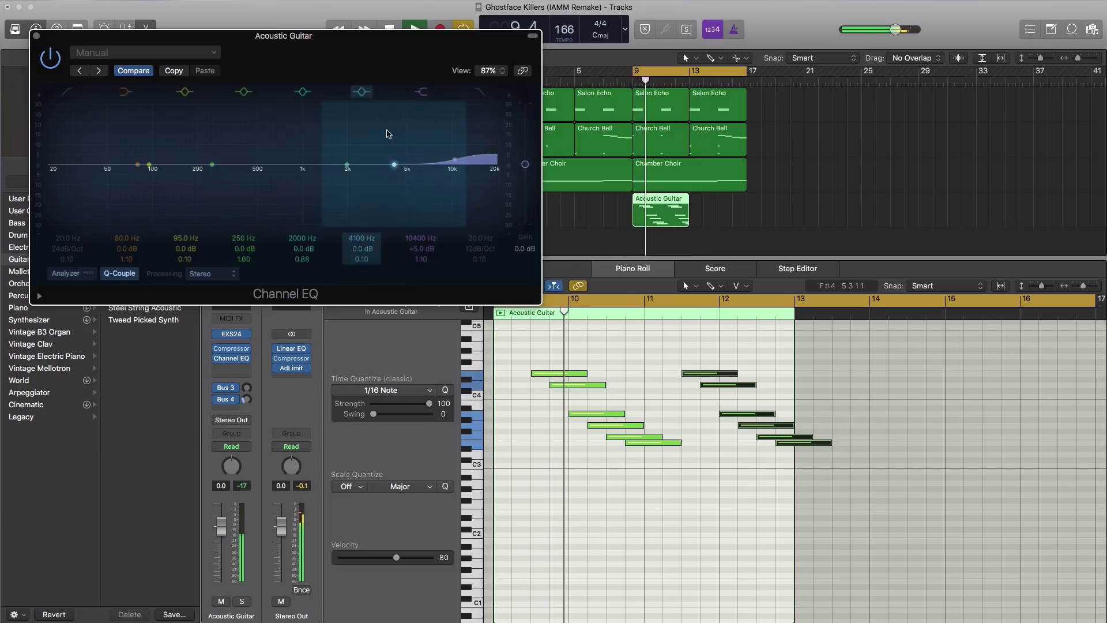
{"action": "left_click_drag", "start_coordinate": [209, 170], "coordinate": [149, 175]}
{"action": "left_click", "coordinate": [184, 93]}
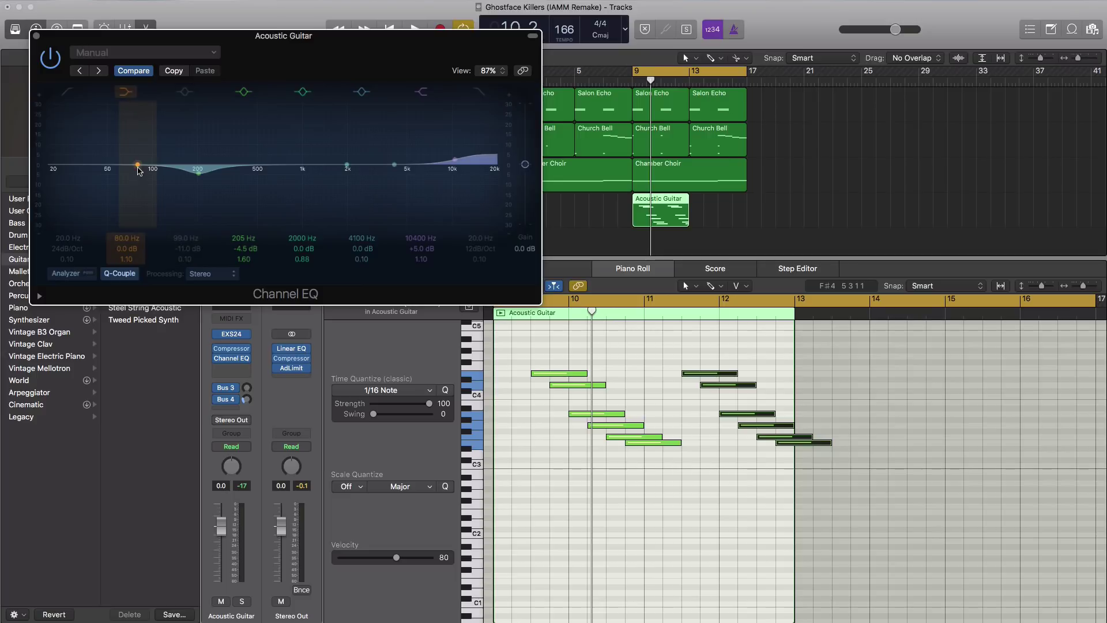
Step: Cut the guitar EQ's low shelf by 5 dB at 85 Hz and lower the Acoustic Guitar volume to -2.8 dB during playback
{"action": "key", "text": "space"}
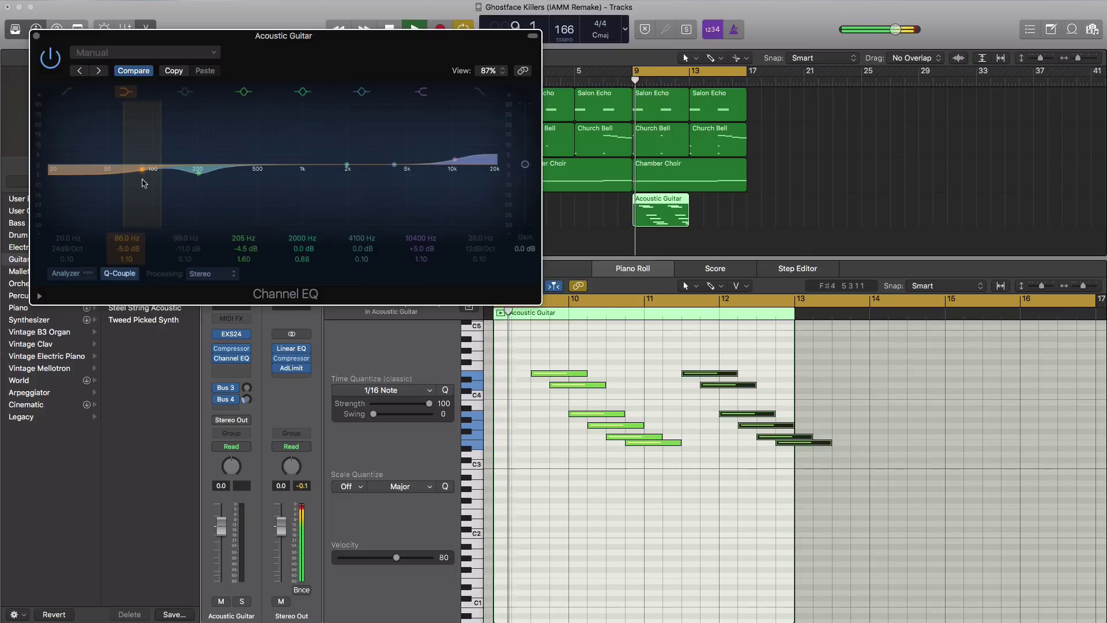
{"action": "left_click", "coordinate": [35, 37]}
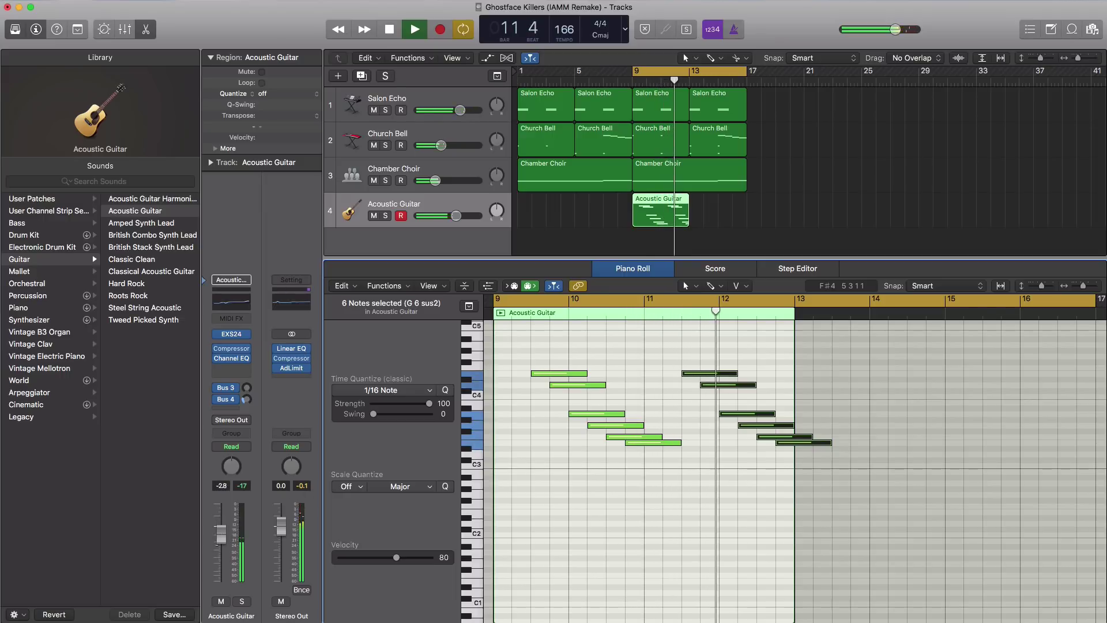
Step: Lower the Acoustic Guitar volume to -3.6 dB, stop playback and add Space Designer as the last effect in its chain
{"action": "left_click_drag", "start_coordinate": [221, 533], "coordinate": [219, 549]}
{"action": "key", "text": "space"}
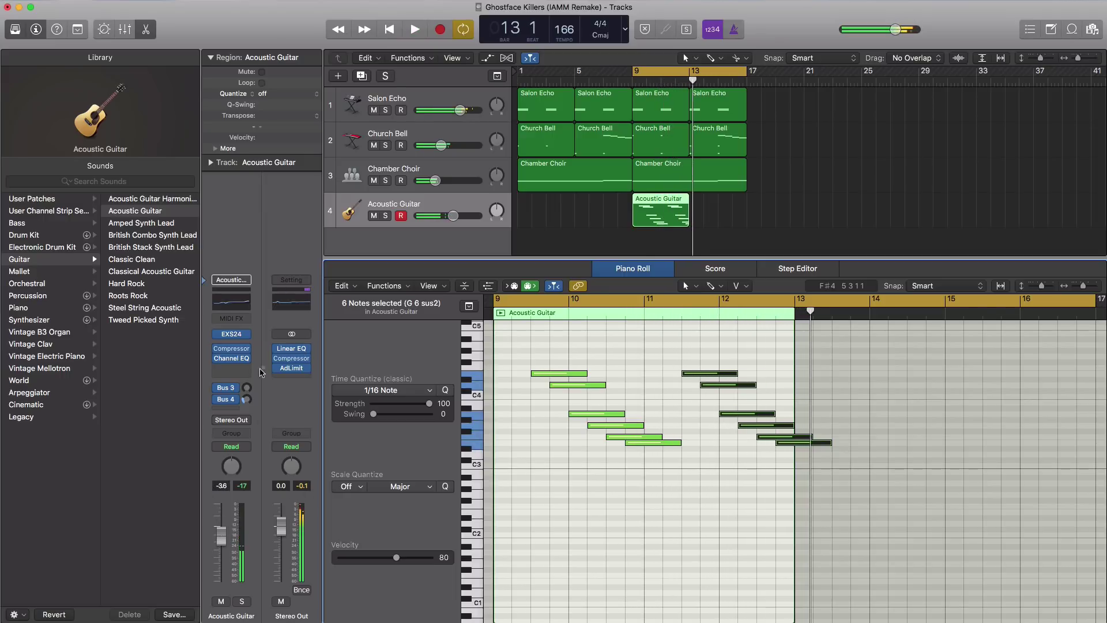
{"action": "left_click", "coordinate": [235, 368]}
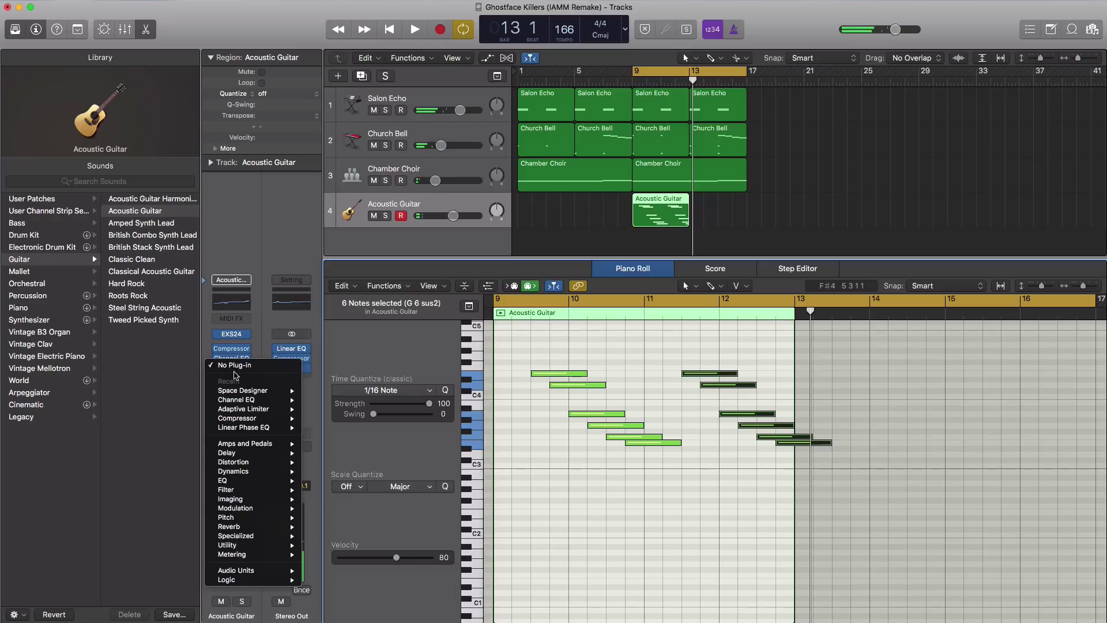
{"action": "mouse_move", "coordinate": [237, 390]}
{"action": "left_click", "coordinate": [326, 407]}
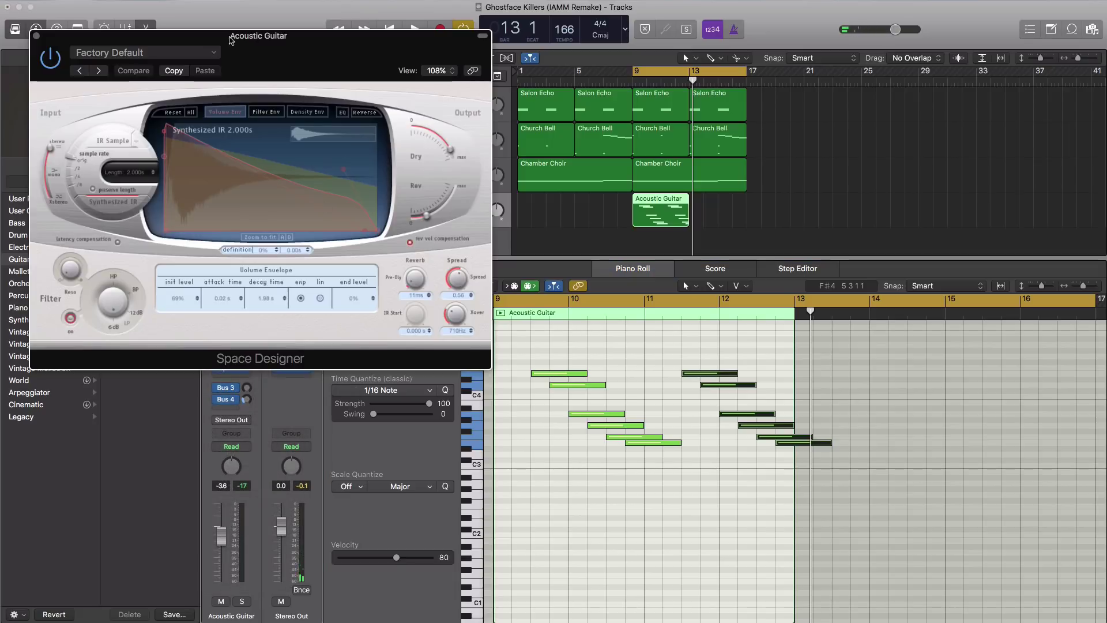
Step: Load the Large Spaces indoor preset 03.3s Tall Cathedral in Space Designer and reduce its reverb output level slightly during playback
{"action": "left_click_drag", "start_coordinate": [230, 39], "coordinate": [349, 29]}
{"action": "left_click", "coordinate": [312, 46]}
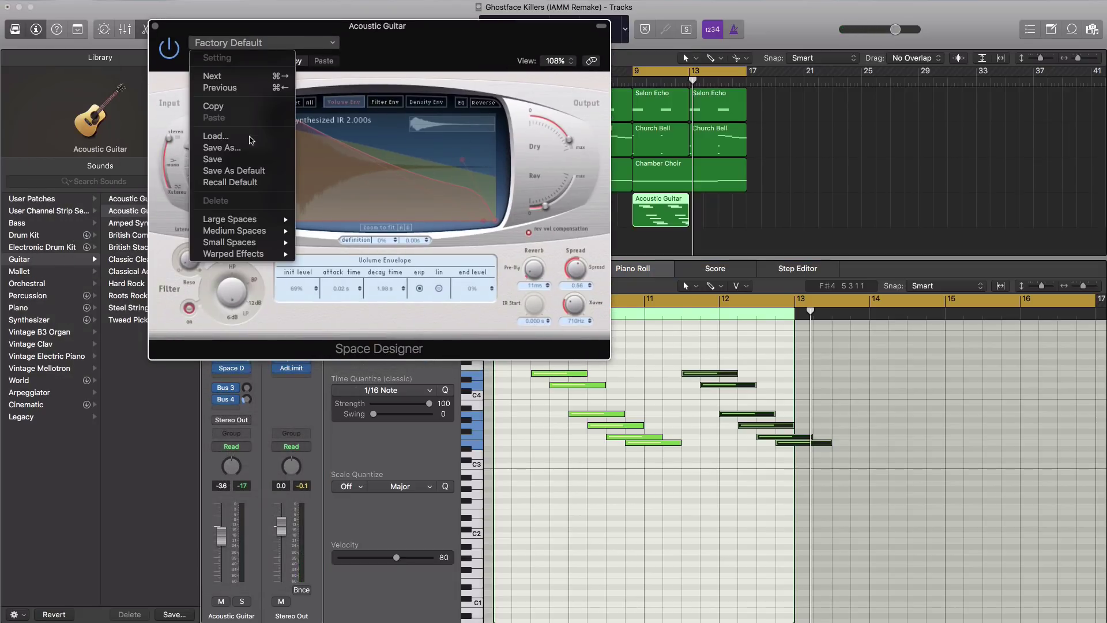
{"action": "mouse_move", "coordinate": [245, 225]}
{"action": "mouse_move", "coordinate": [346, 267]}
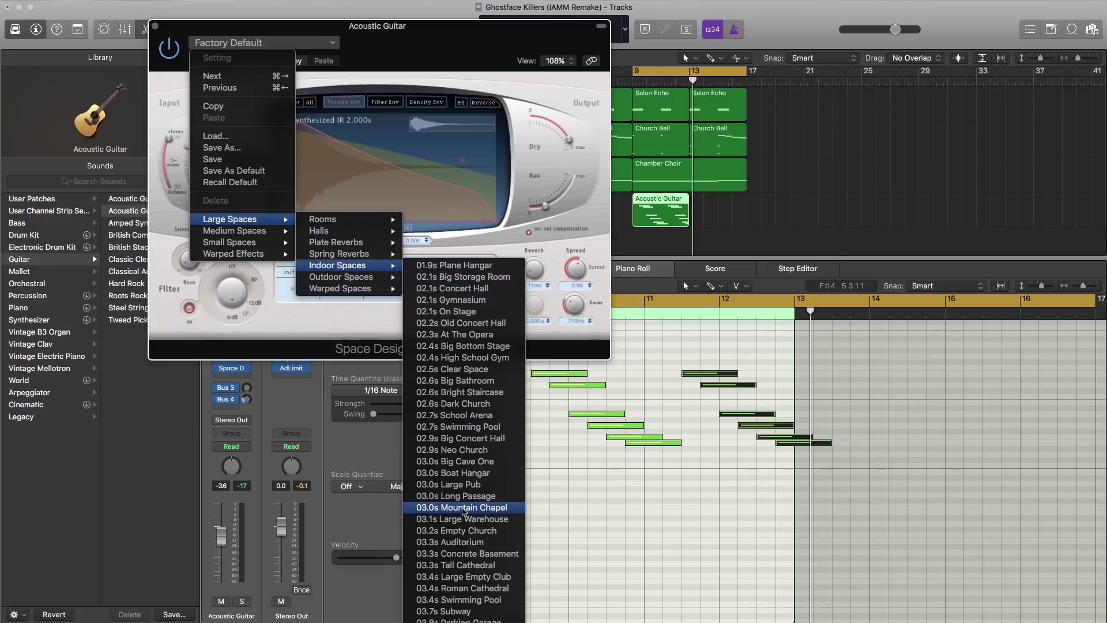
{"action": "left_click", "coordinate": [468, 567]}
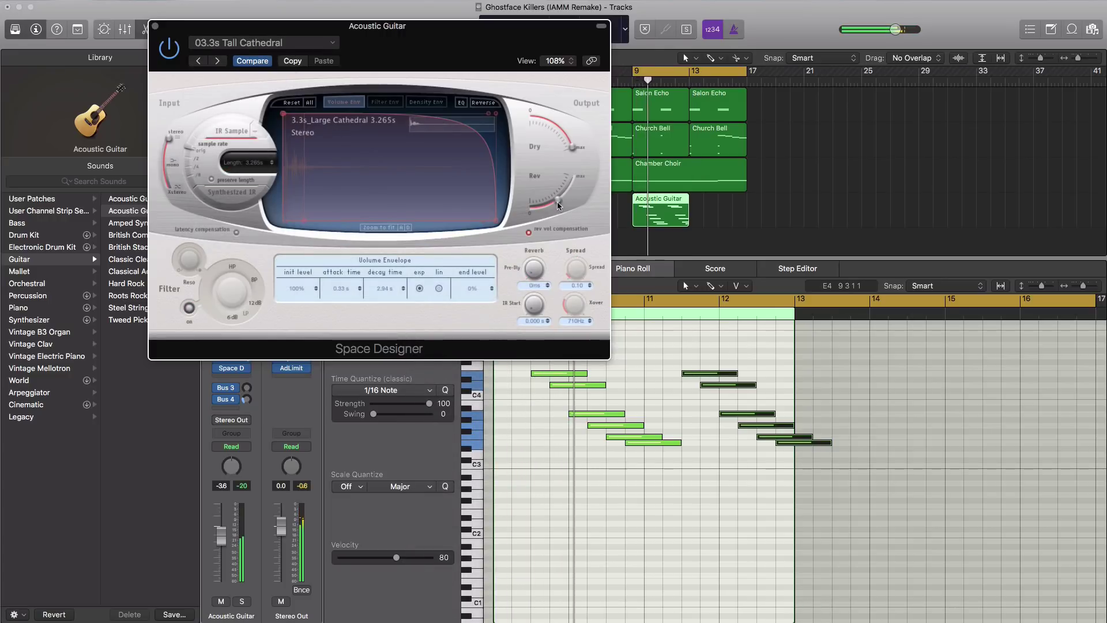
{"action": "left_click_drag", "start_coordinate": [556, 201], "coordinate": [549, 211]}
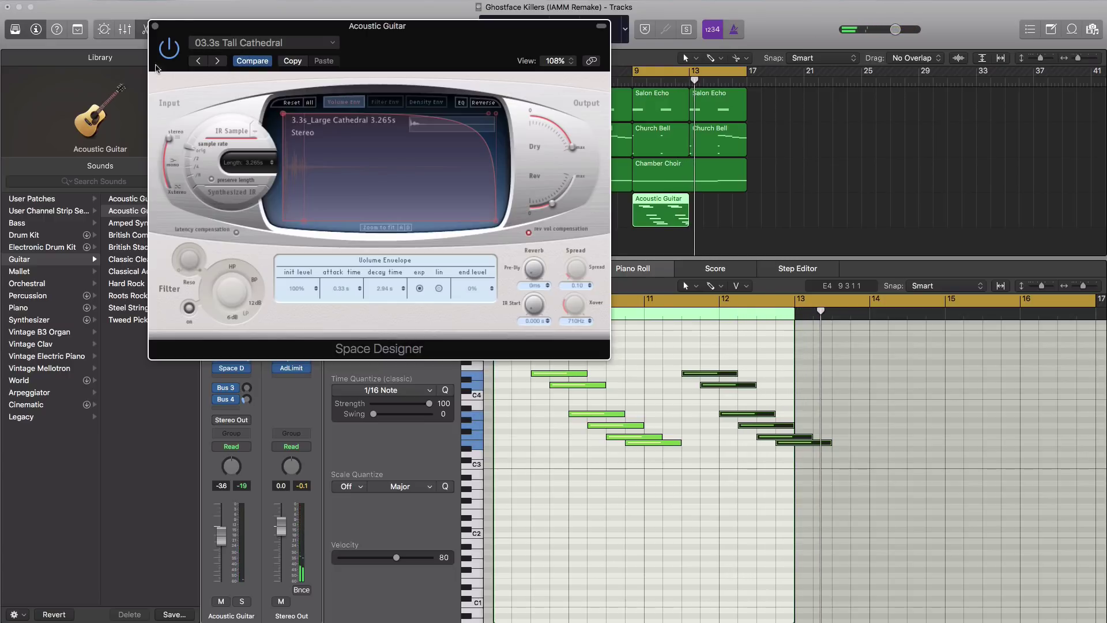
{"action": "left_click", "coordinate": [155, 27]}
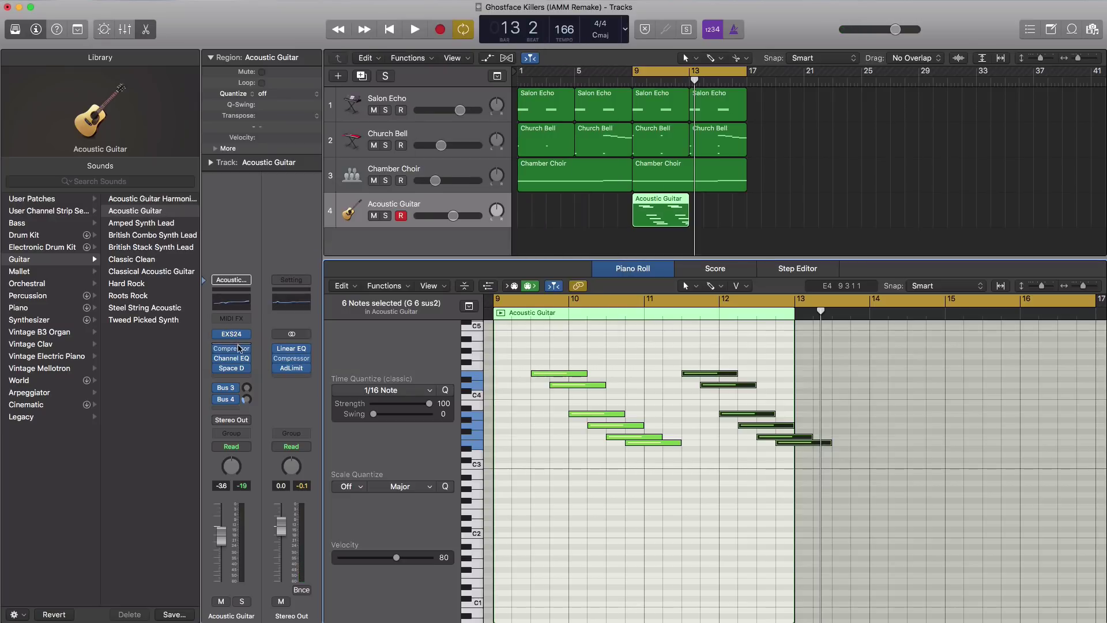
Step: Insert Tape Delay ahead of the Compressor on the Acoustic Guitar and load the 1\2 Note Flutter factory preset
{"action": "left_click", "coordinate": [240, 349]}
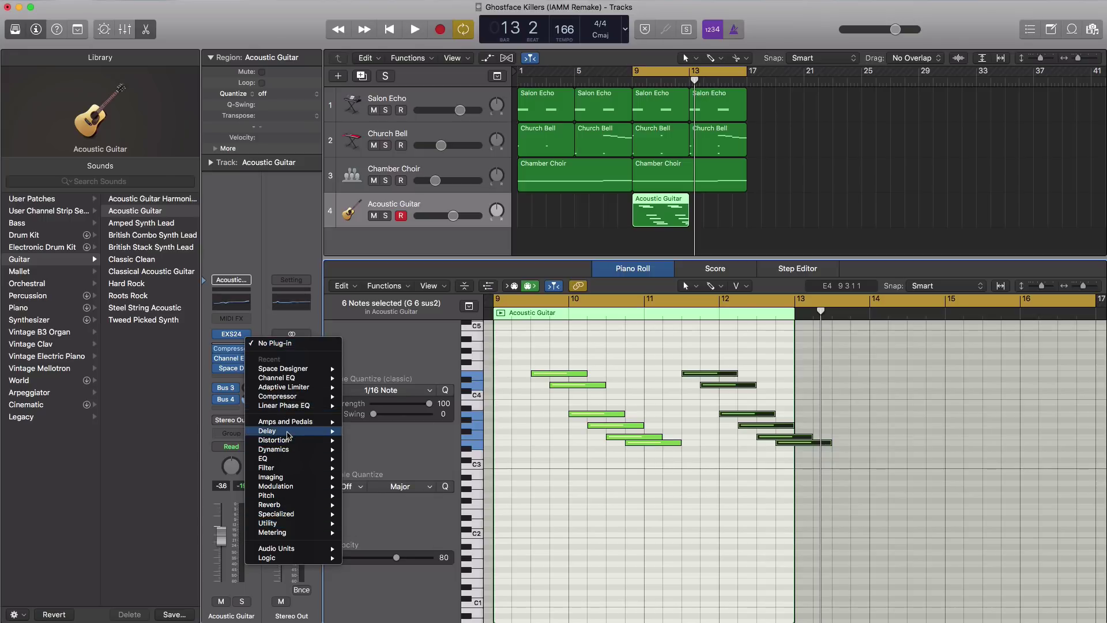
{"action": "mouse_move", "coordinate": [288, 435]}
{"action": "left_click", "coordinate": [466, 482]}
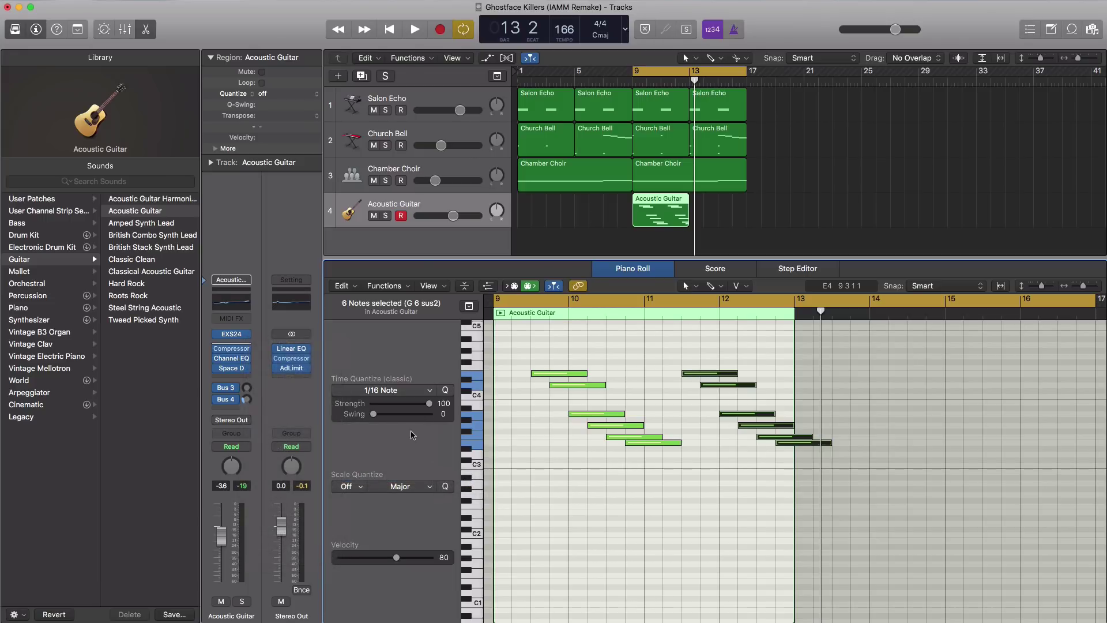
{"action": "left_click_drag", "start_coordinate": [197, 61], "coordinate": [230, 70]}
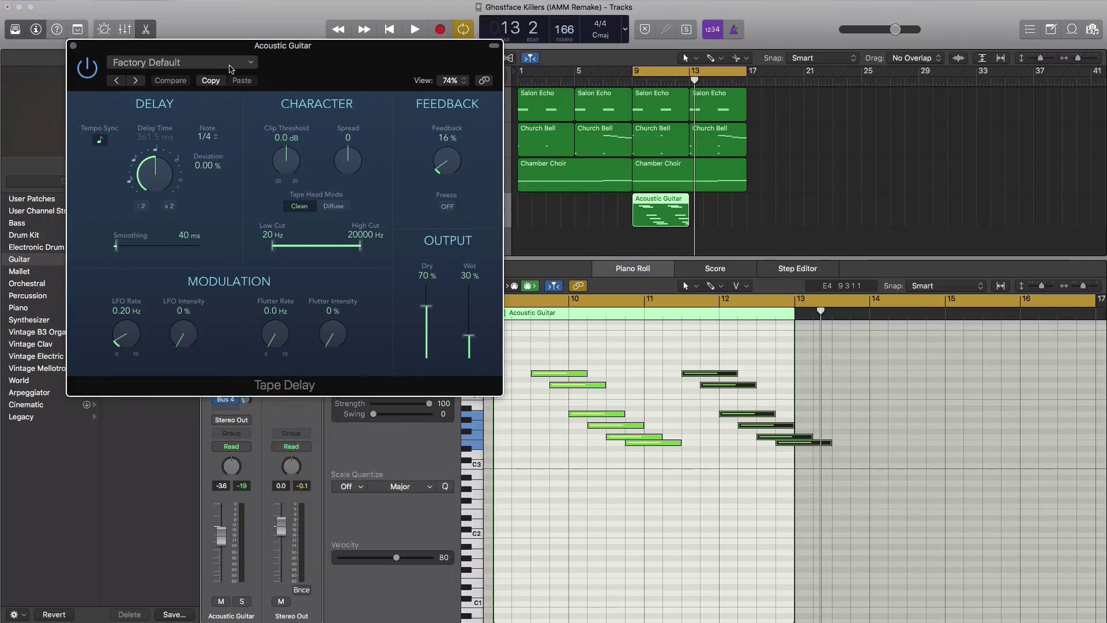
{"action": "left_click", "coordinate": [230, 64]}
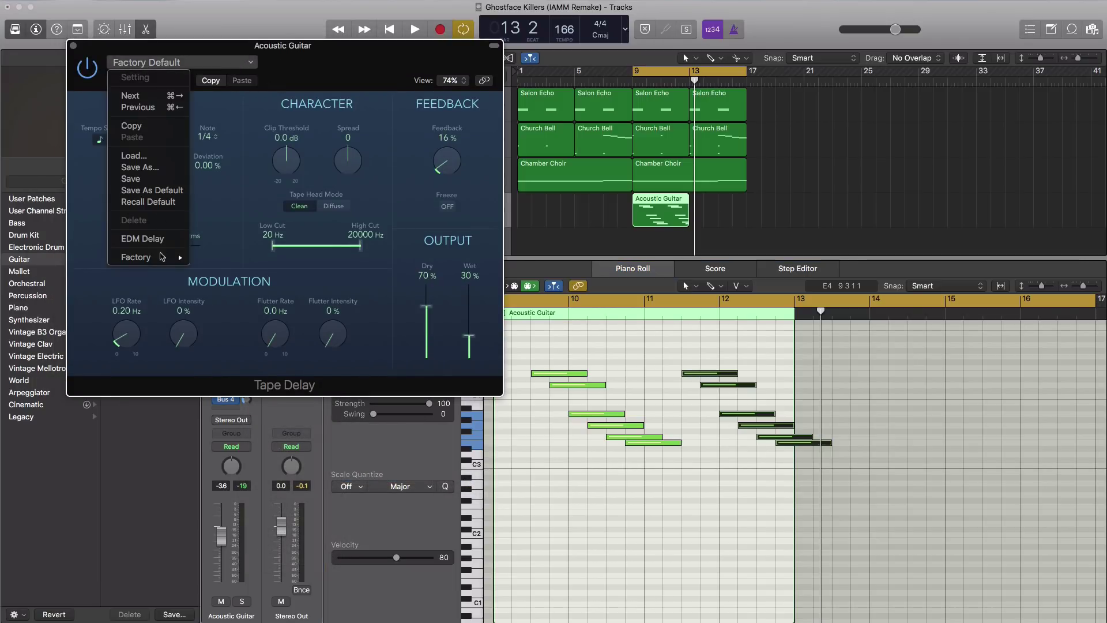
{"action": "mouse_move", "coordinate": [162, 257]}
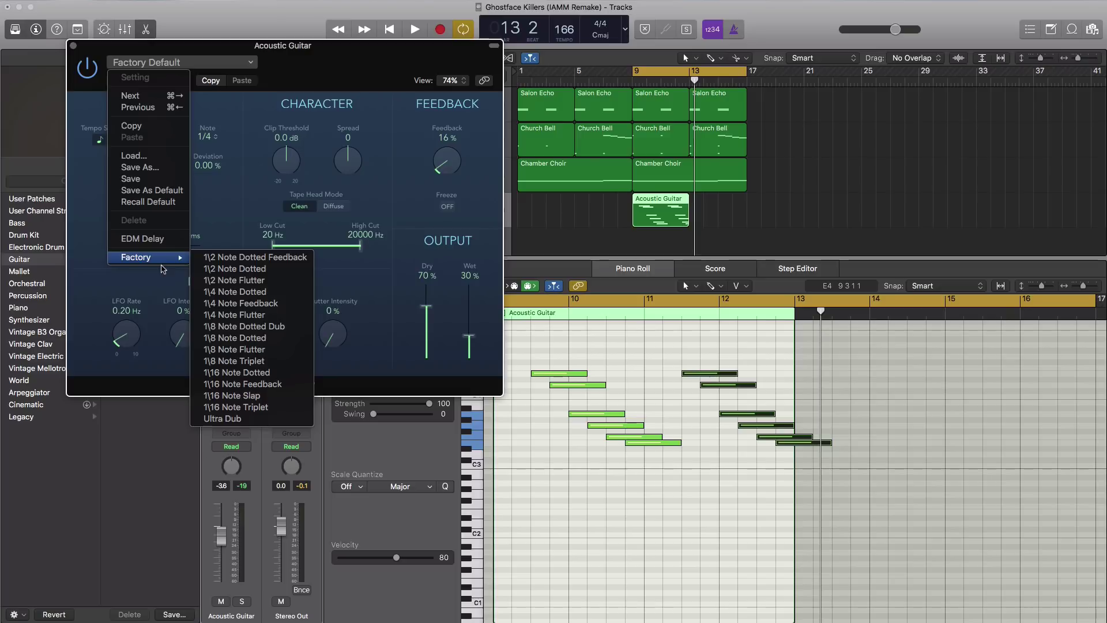
{"action": "left_click", "coordinate": [233, 280]}
Step: Set the Tape Delay output to 100% dry and 10% wet while the loop plays
{"action": "key", "text": "space"}
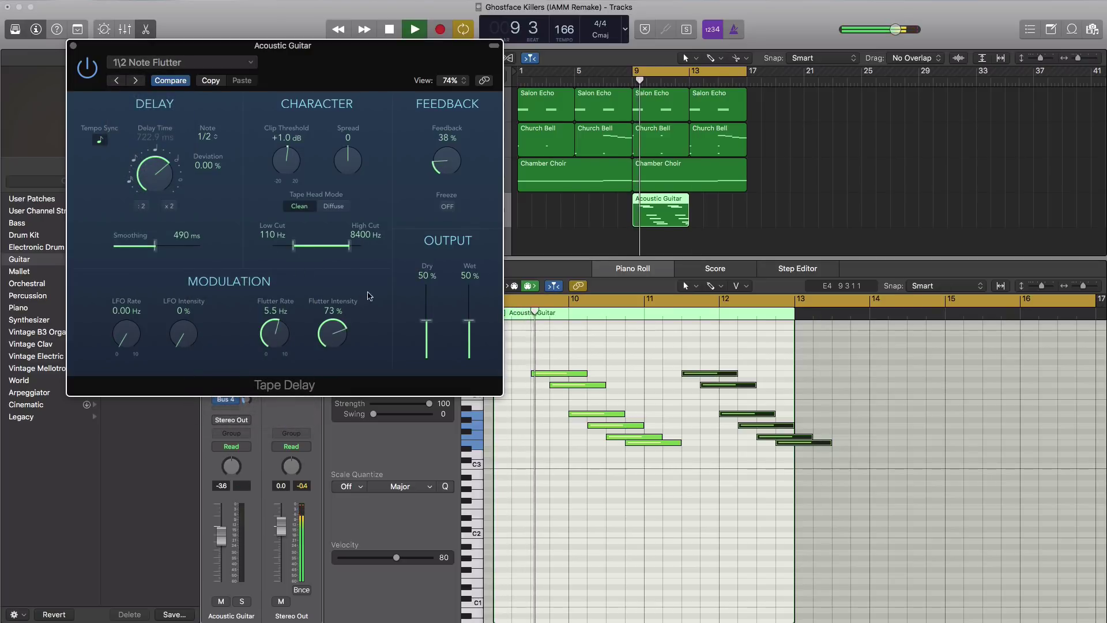
{"action": "left_click_drag", "start_coordinate": [426, 321], "coordinate": [426, 283]}
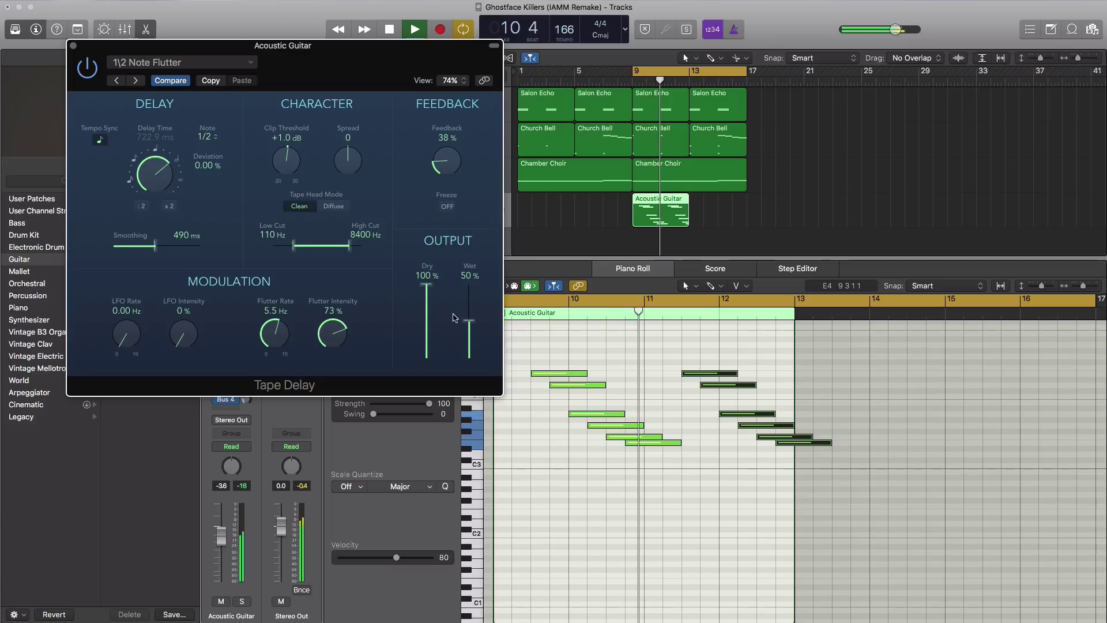
{"action": "left_click_drag", "start_coordinate": [471, 324], "coordinate": [470, 354]}
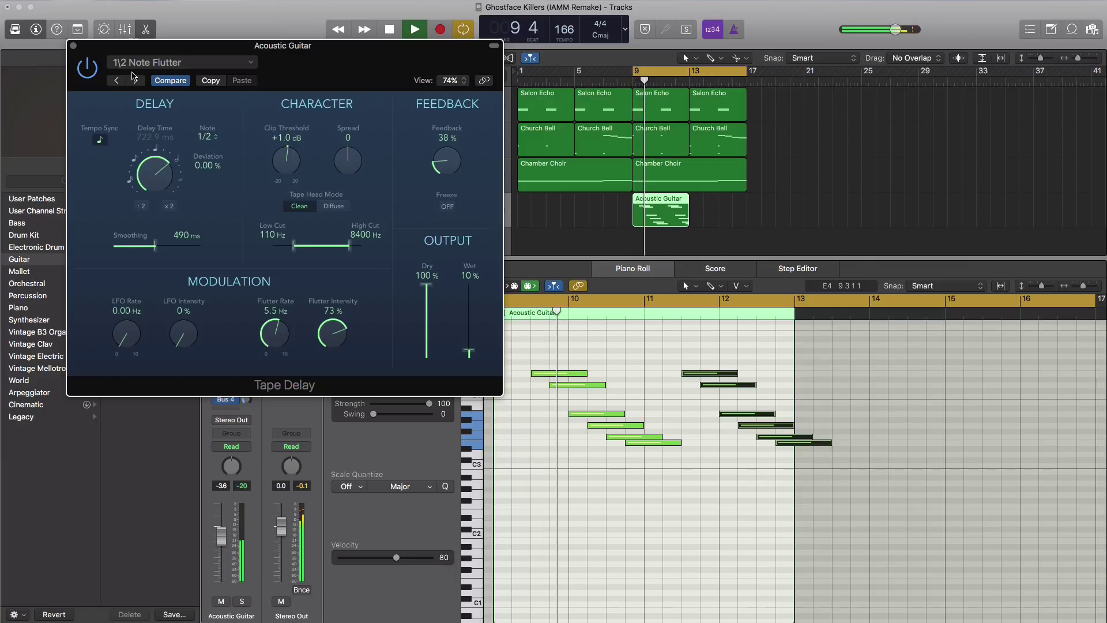
{"action": "key", "text": "super+w"}
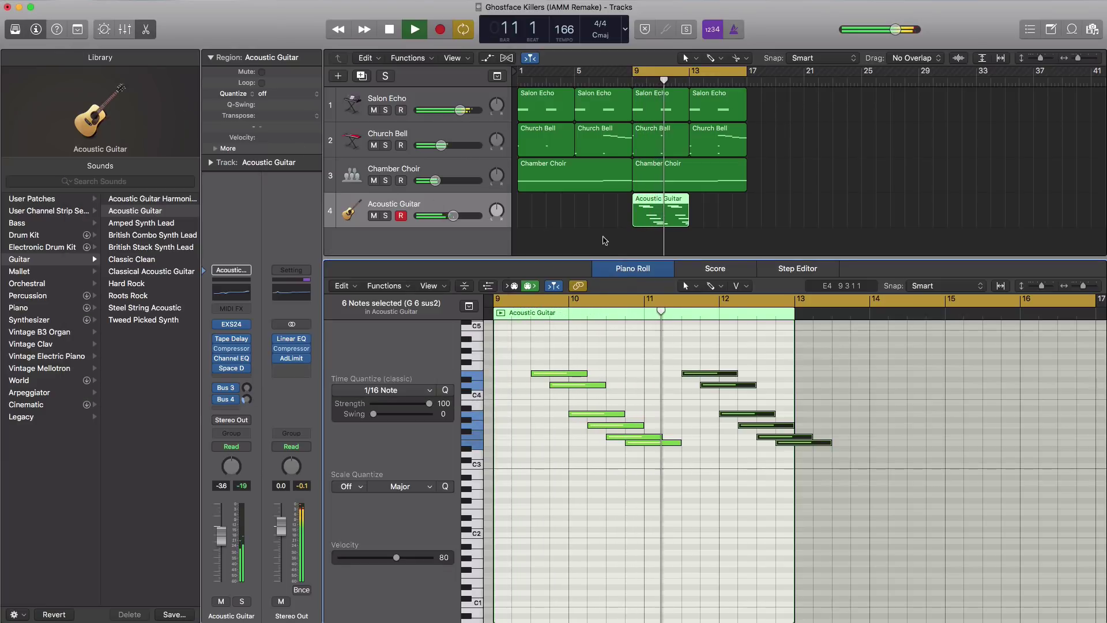
{"action": "key", "text": "space"}
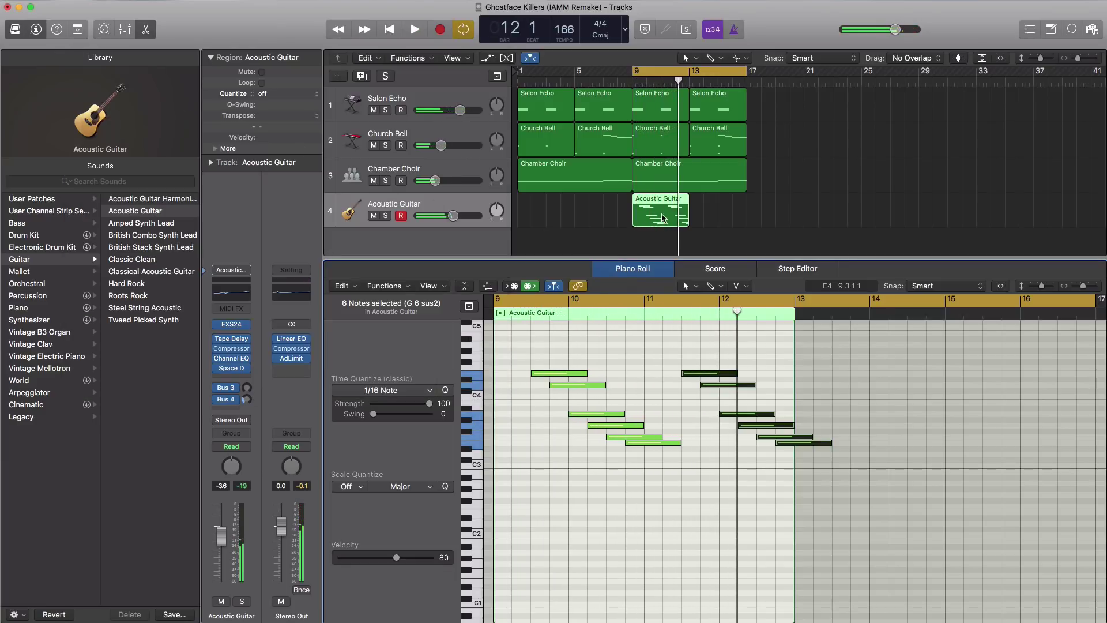
Step: Copy the Acoustic Guitar region to bar 13 and lower the guitar track's volume to -7.2 dB during playback
{"action": "left_click_drag", "start_coordinate": [662, 218], "coordinate": [717, 218]}
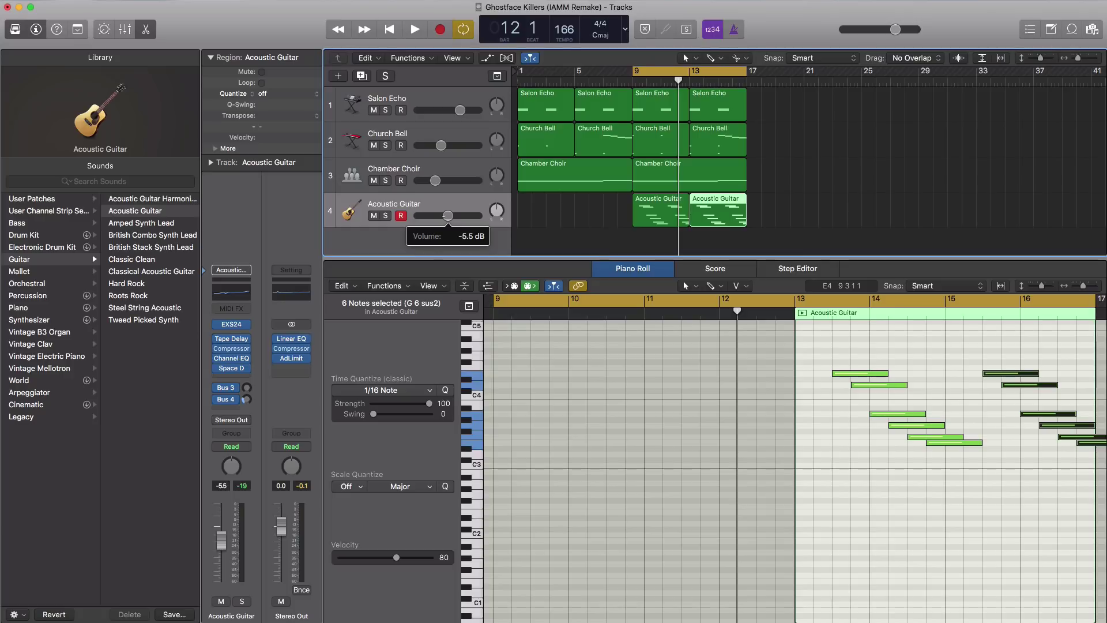
{"action": "key", "text": "space"}
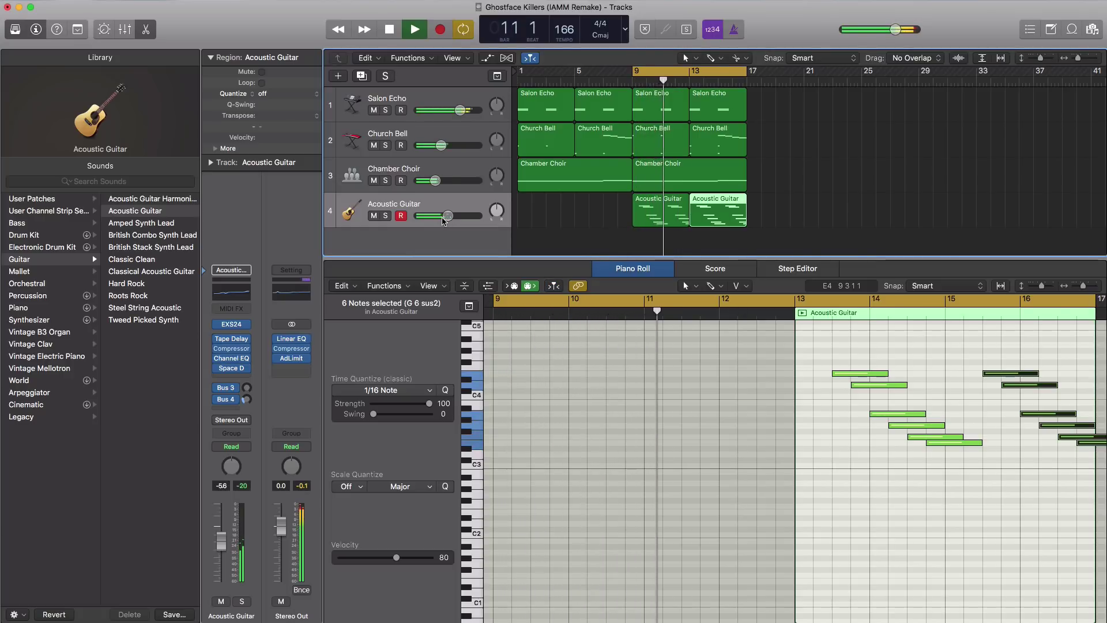
{"action": "left_click_drag", "start_coordinate": [445, 220], "coordinate": [442, 220]}
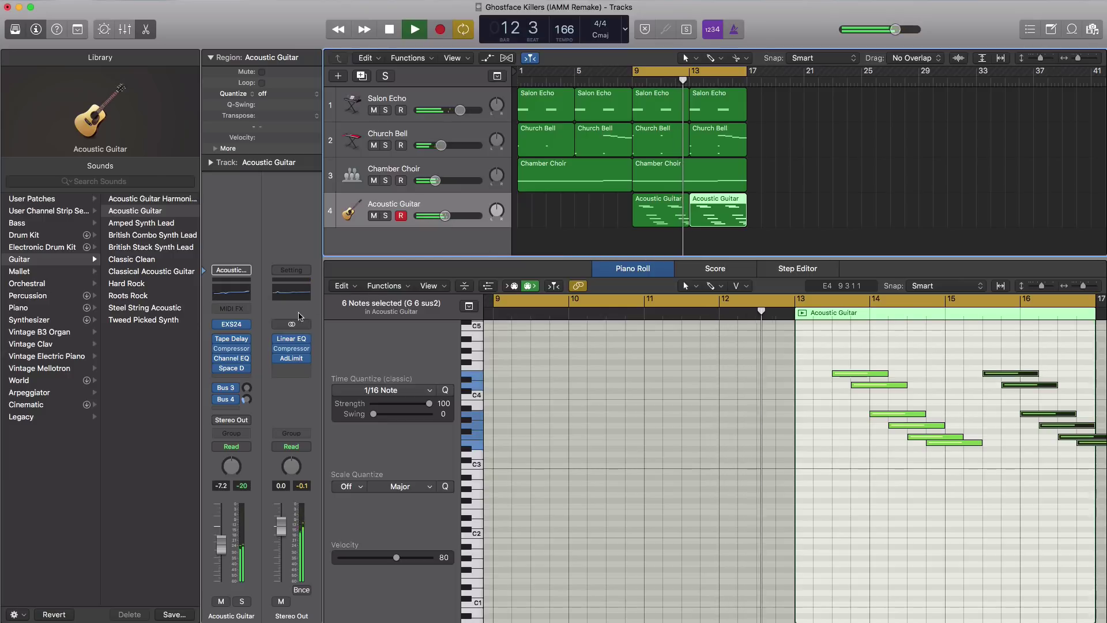
Step: Raise the Church Bell volume slightly and lower the Acoustic Guitar to -8.6 dB while the loop plays
{"action": "left_click", "coordinate": [235, 368]}
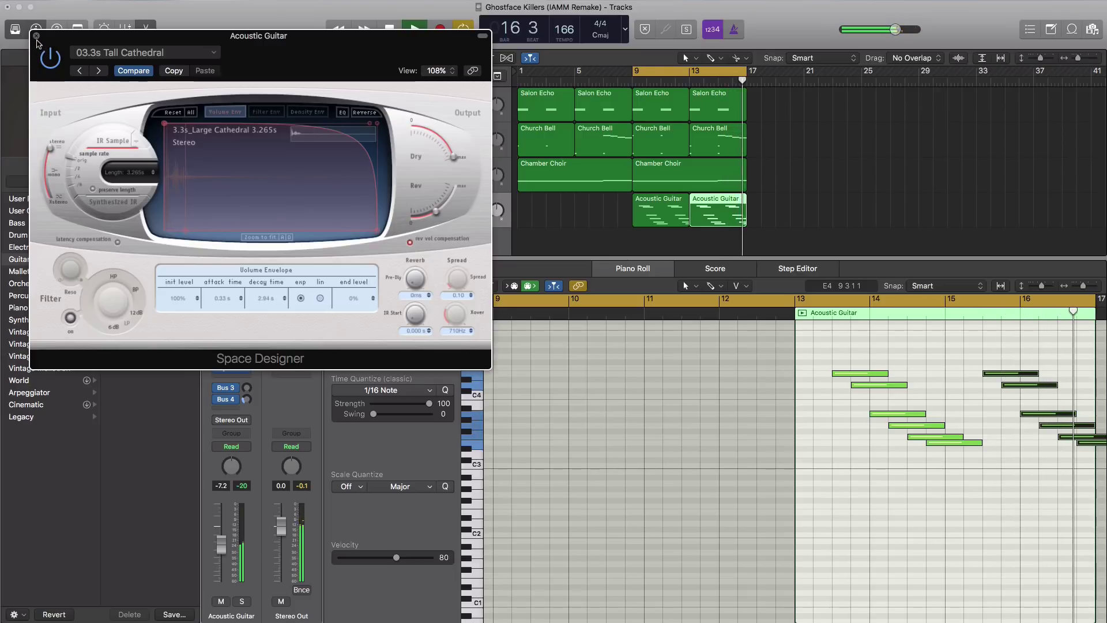
{"action": "key", "text": "super+w"}
{"action": "left_click_drag", "start_coordinate": [441, 145], "coordinate": [443, 145]}
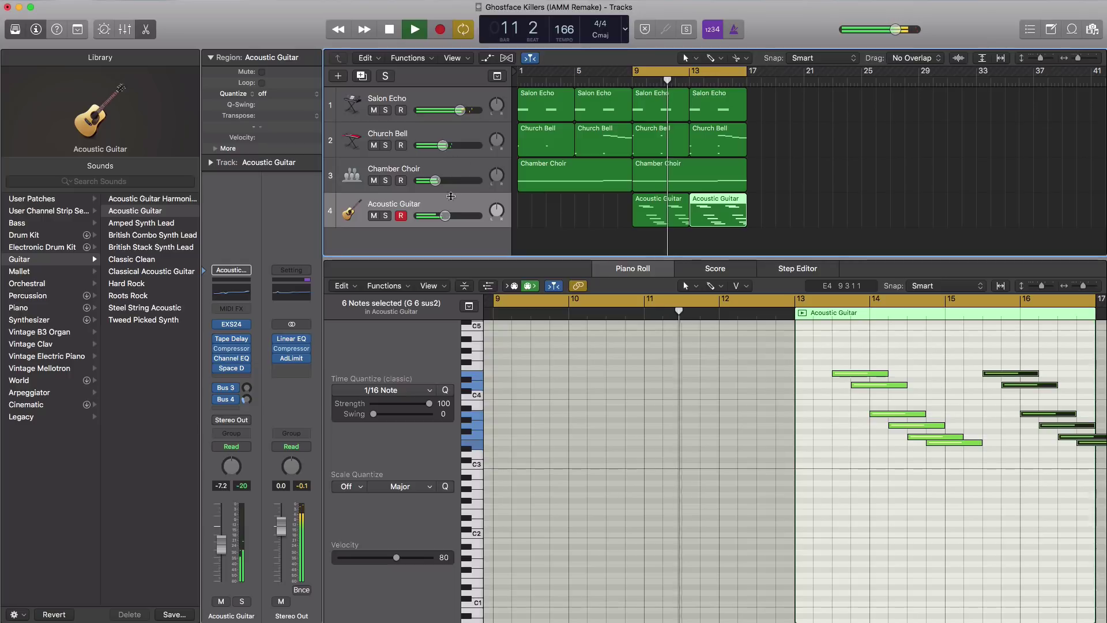
{"action": "left_click_drag", "start_coordinate": [445, 216], "coordinate": [443, 218]}
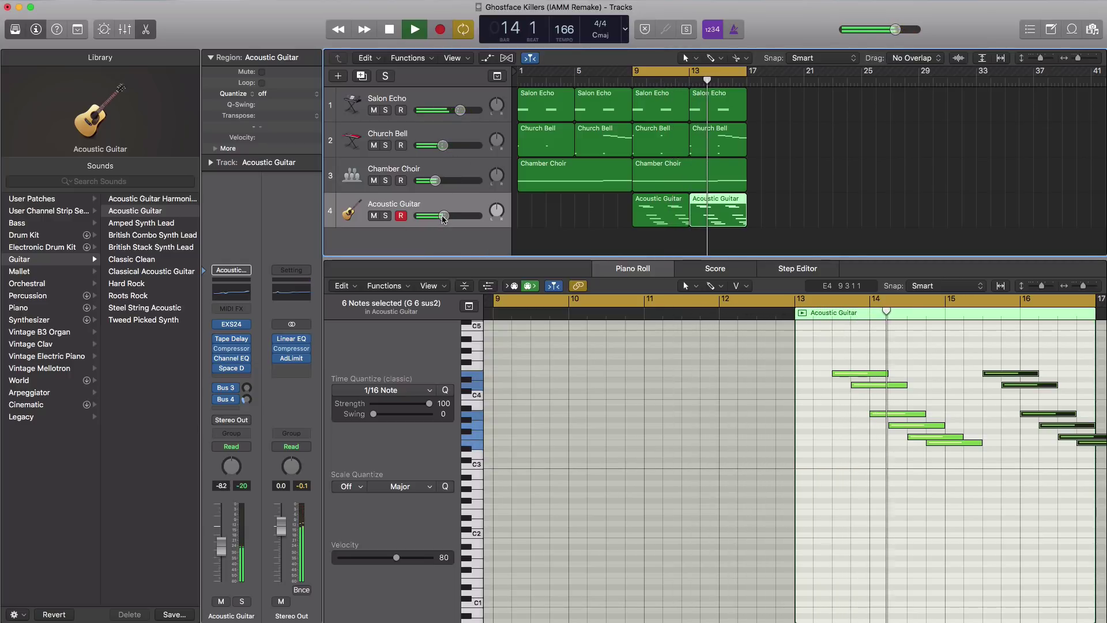
{"action": "left_click_drag", "start_coordinate": [443, 218], "coordinate": [442, 219]}
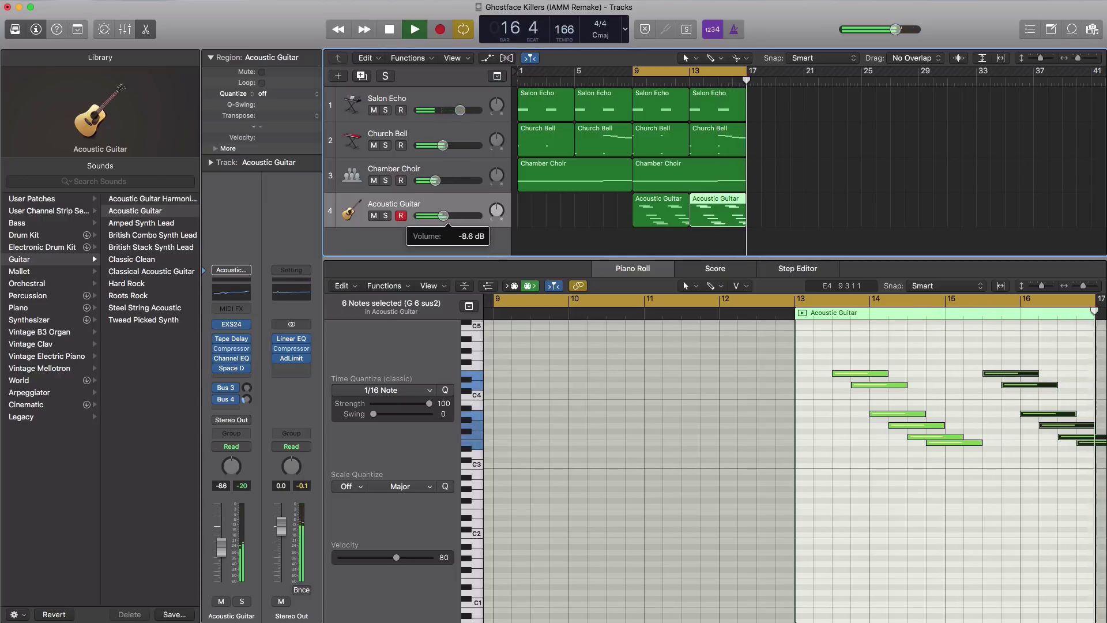
{"action": "key", "text": "space"}
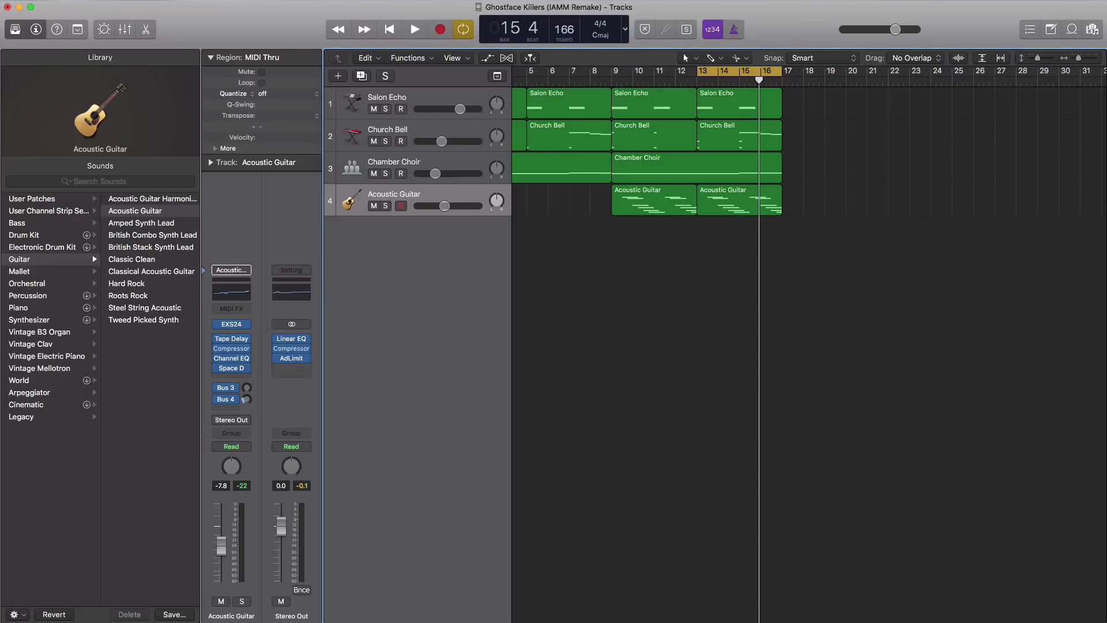
Step: Place the Metro Boomin producer tag audio at bar 14 on a new track and lower its volume slightly during playback
{"action": "left_click_drag", "start_coordinate": [949, 587], "coordinate": [718, 319]}
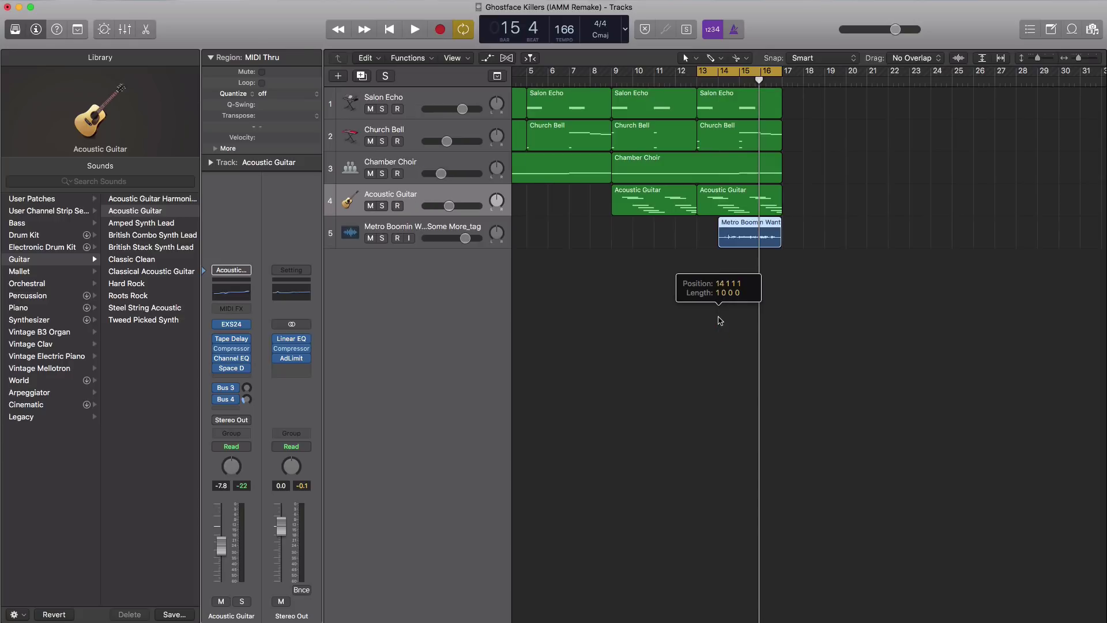
{"action": "key", "text": "space"}
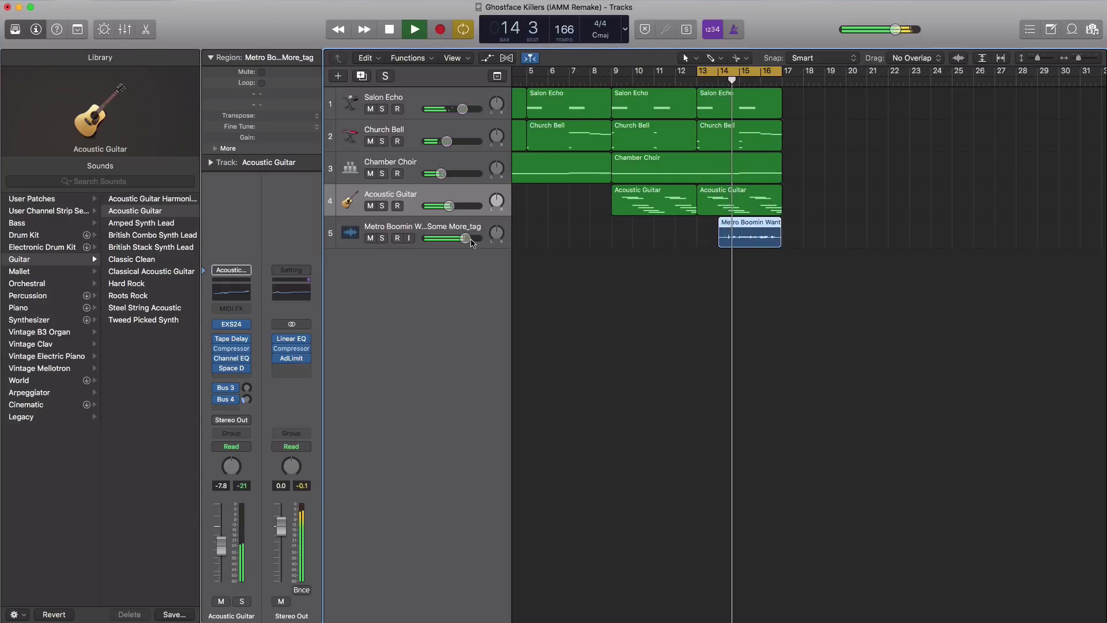
{"action": "left_click_drag", "start_coordinate": [453, 239], "coordinate": [446, 240]}
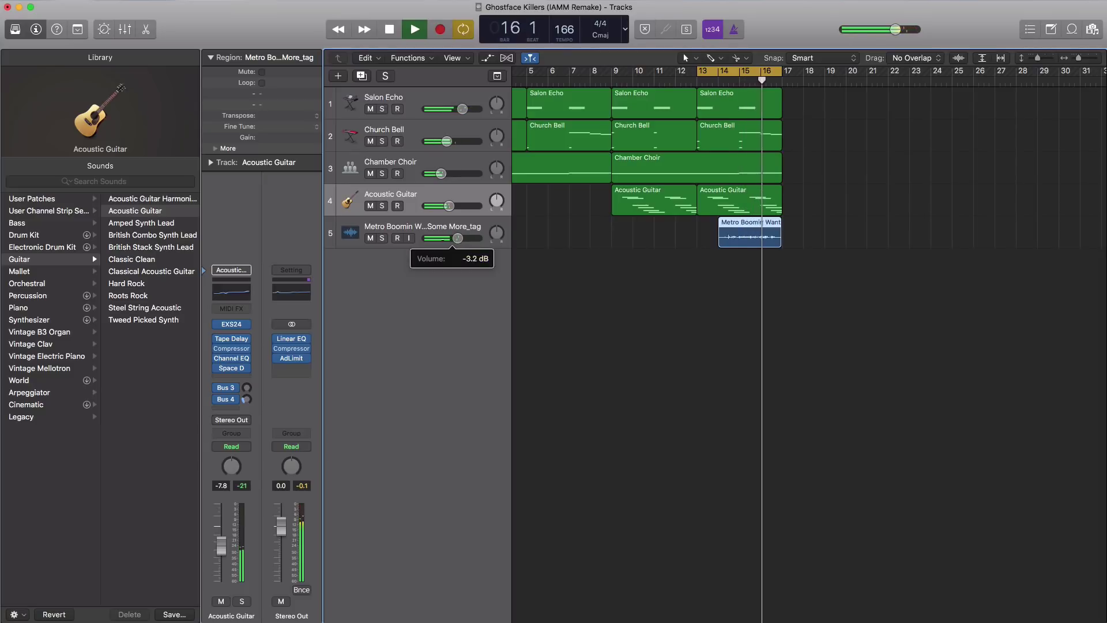
{"action": "left_click_drag", "start_coordinate": [456, 238], "coordinate": [453, 239]}
{"action": "left_click", "coordinate": [453, 239]}
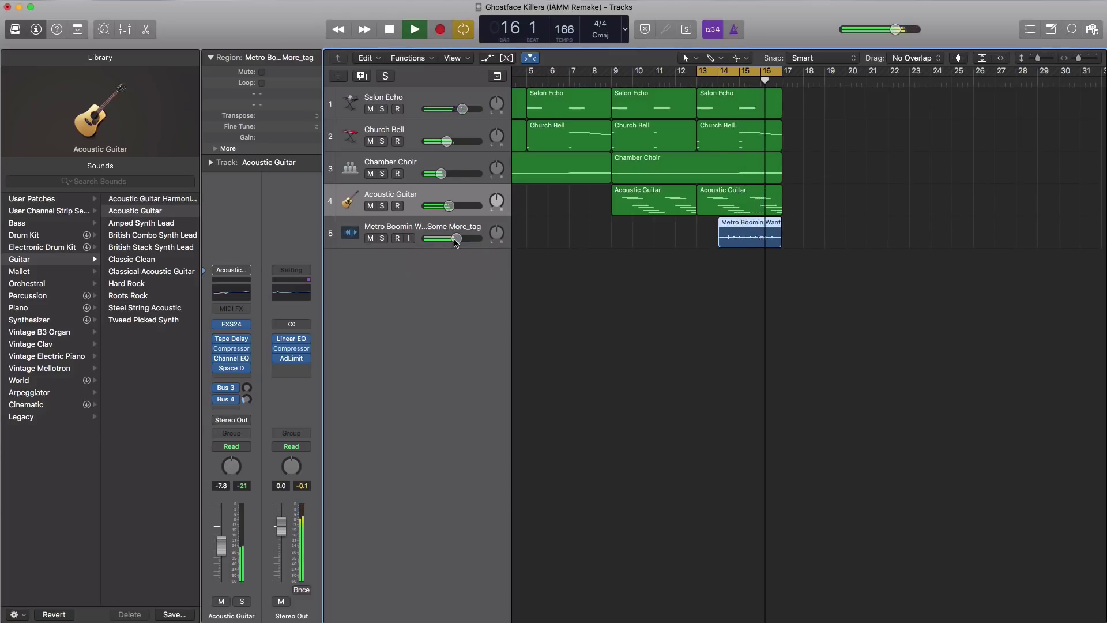
{"action": "left_click_drag", "start_coordinate": [454, 239], "coordinate": [455, 241]}
{"action": "key", "text": "space"}
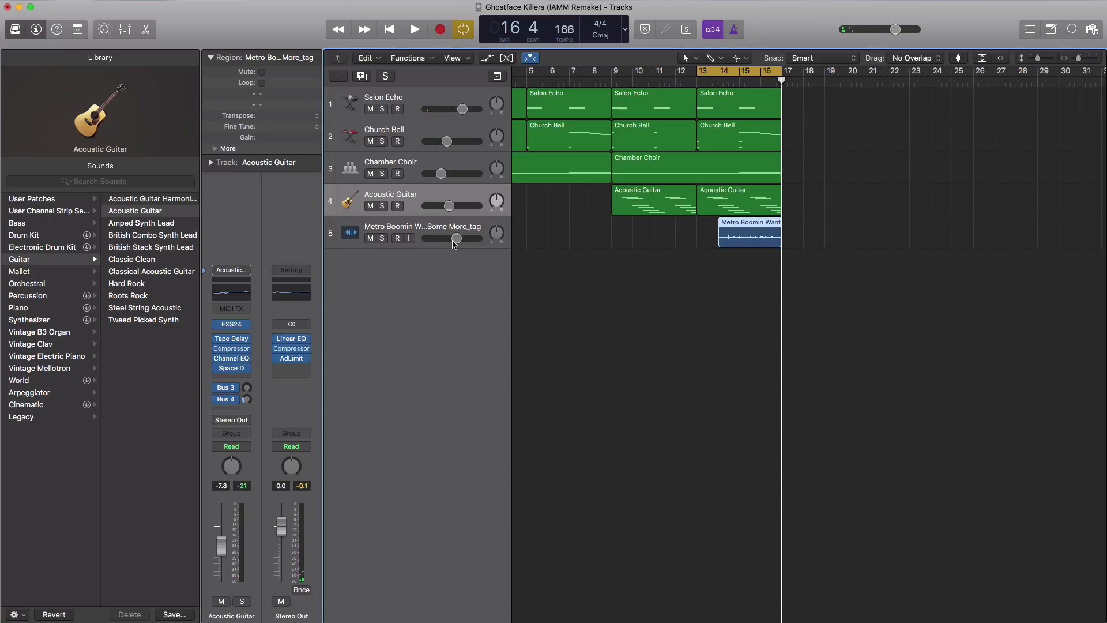
Step: Set the cycle range to bars 17 to 25 and create an empty software instrument track
{"action": "key", "text": "super+Left"}
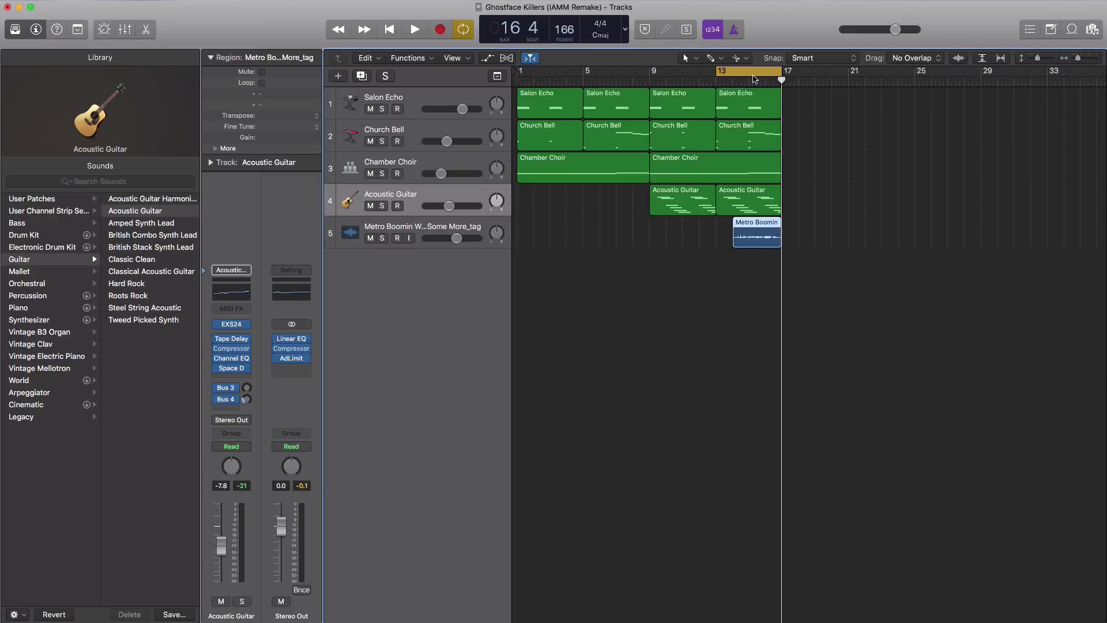
{"action": "left_click_drag", "start_coordinate": [741, 74], "coordinate": [909, 78]}
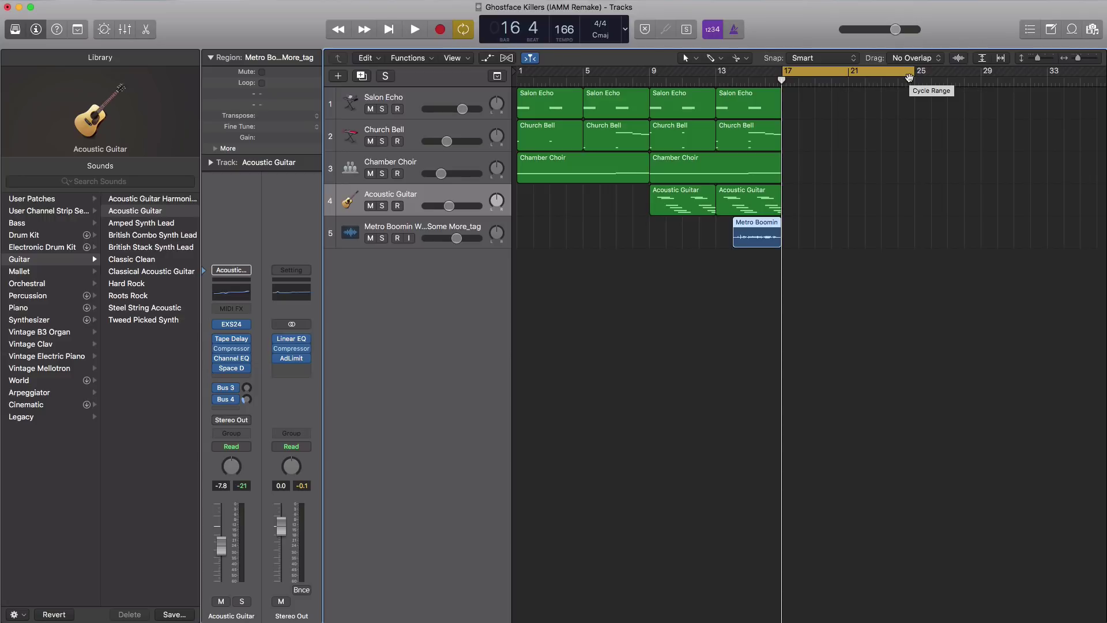
{"action": "left_click", "coordinate": [338, 82]}
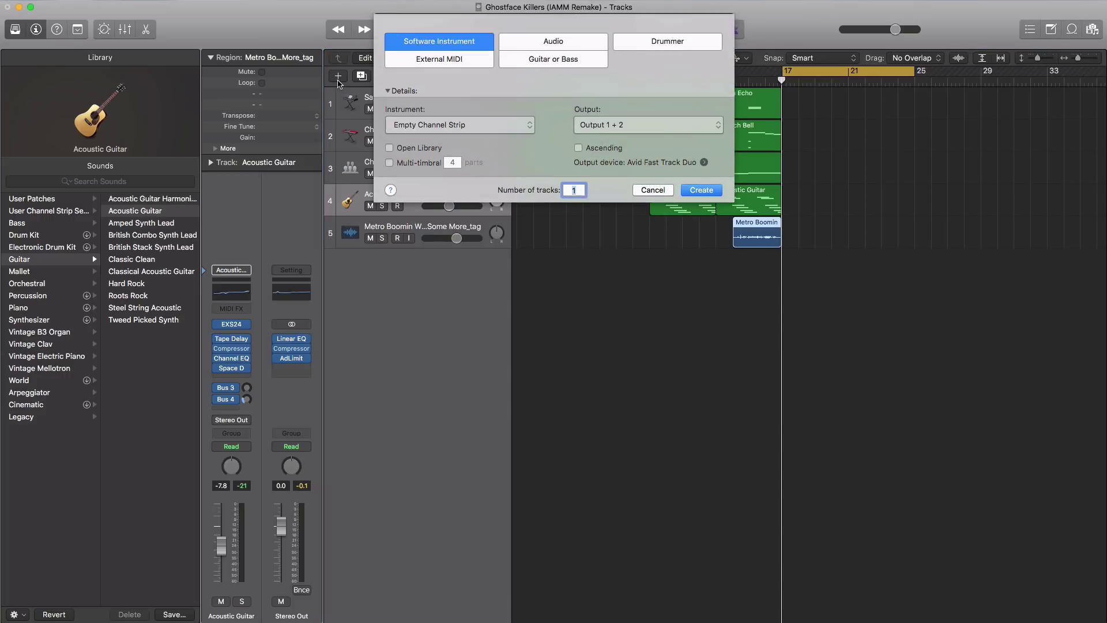
{"action": "key", "text": "Return"}
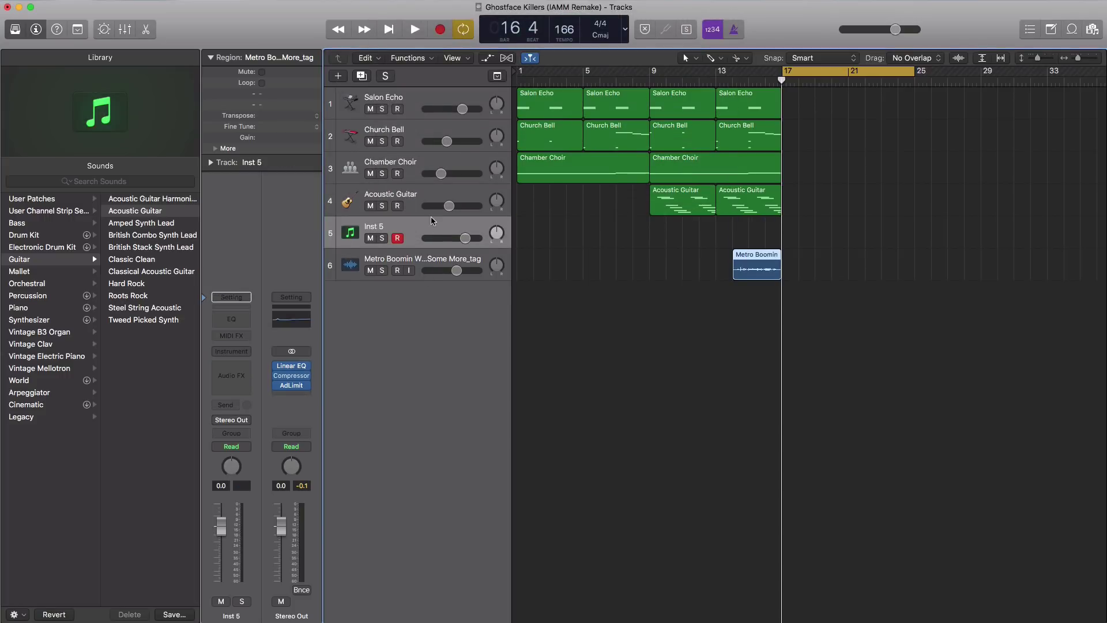
Step: Move the empty instrument track below the producer tag track and load ES2 on it with the Drake Moog Bass preset
{"action": "left_click_drag", "start_coordinate": [431, 221], "coordinate": [427, 271]}
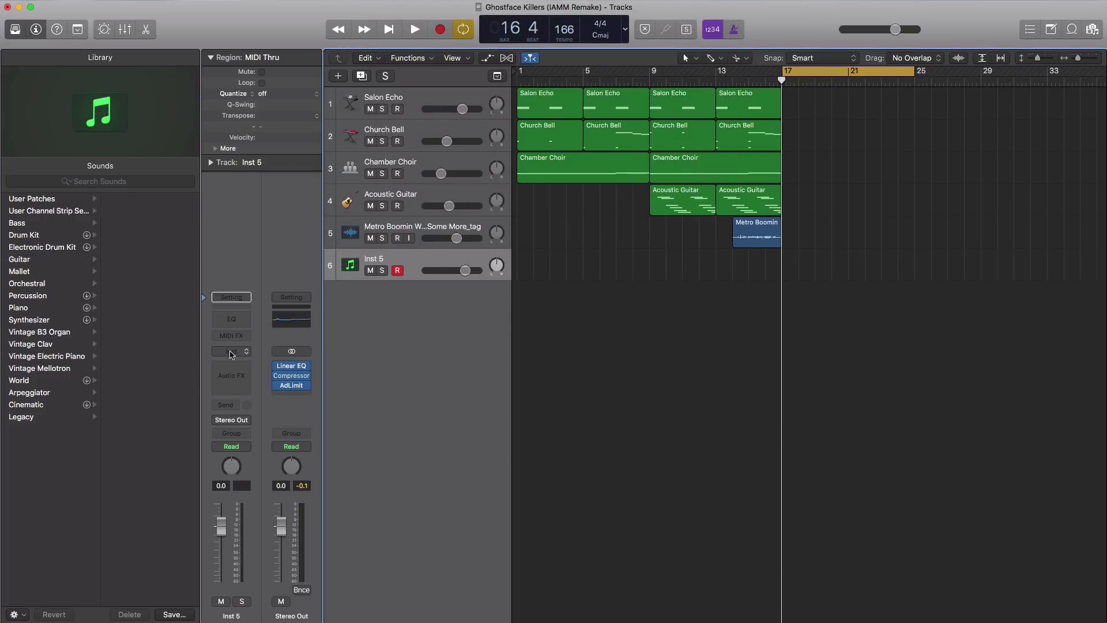
{"action": "left_click", "coordinate": [231, 354]}
{"action": "left_click", "coordinate": [246, 397]}
{"action": "left_click", "coordinate": [144, 53]}
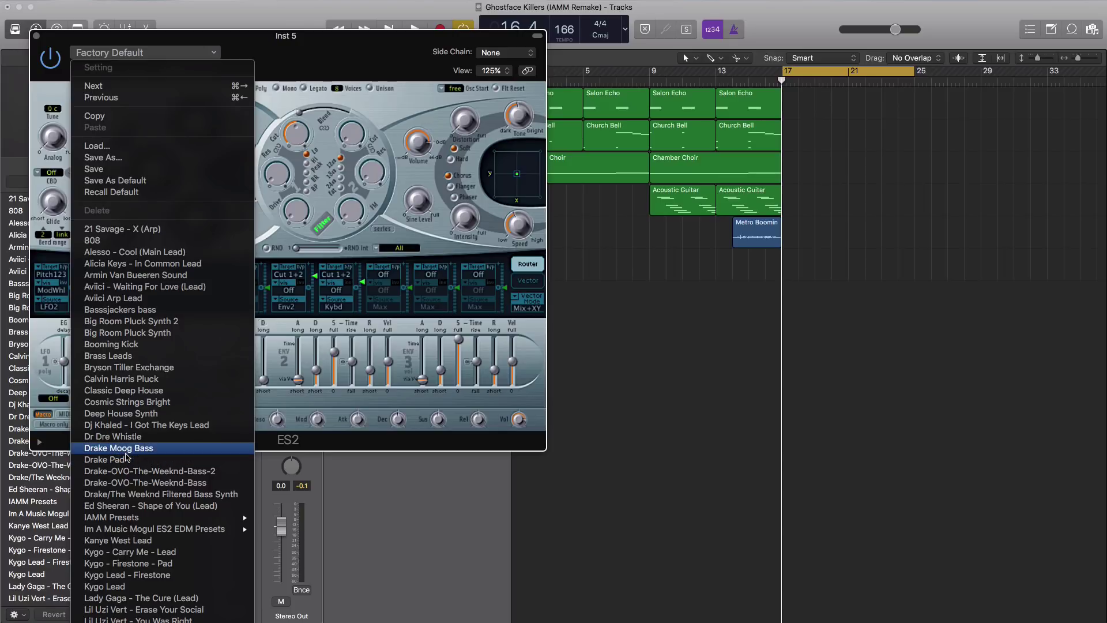
{"action": "left_click", "coordinate": [126, 451]}
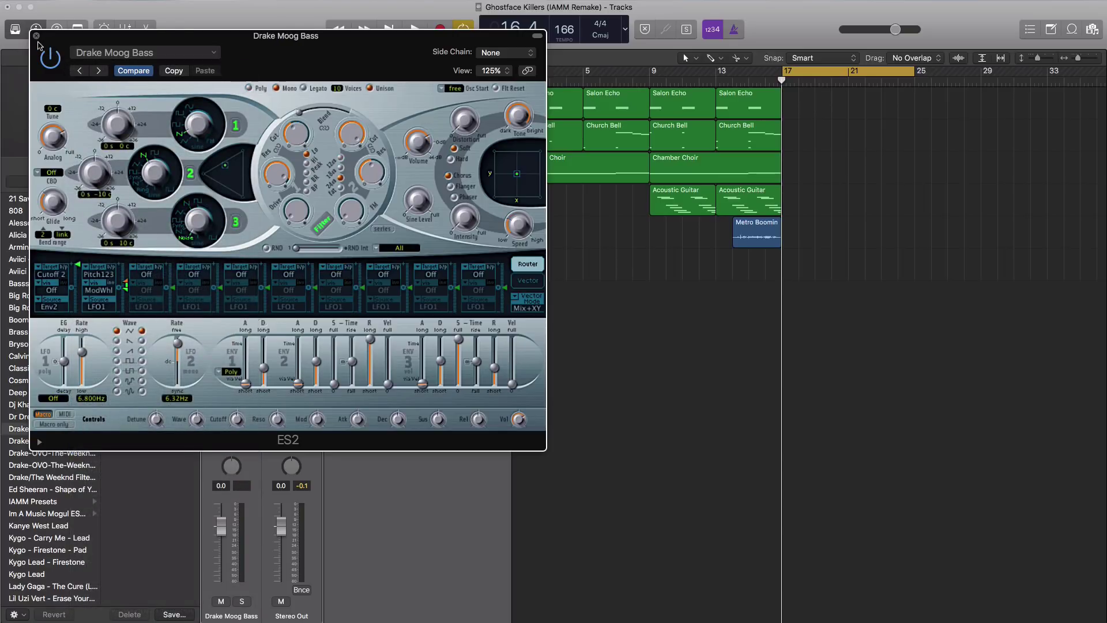
{"action": "left_click", "coordinate": [36, 36]}
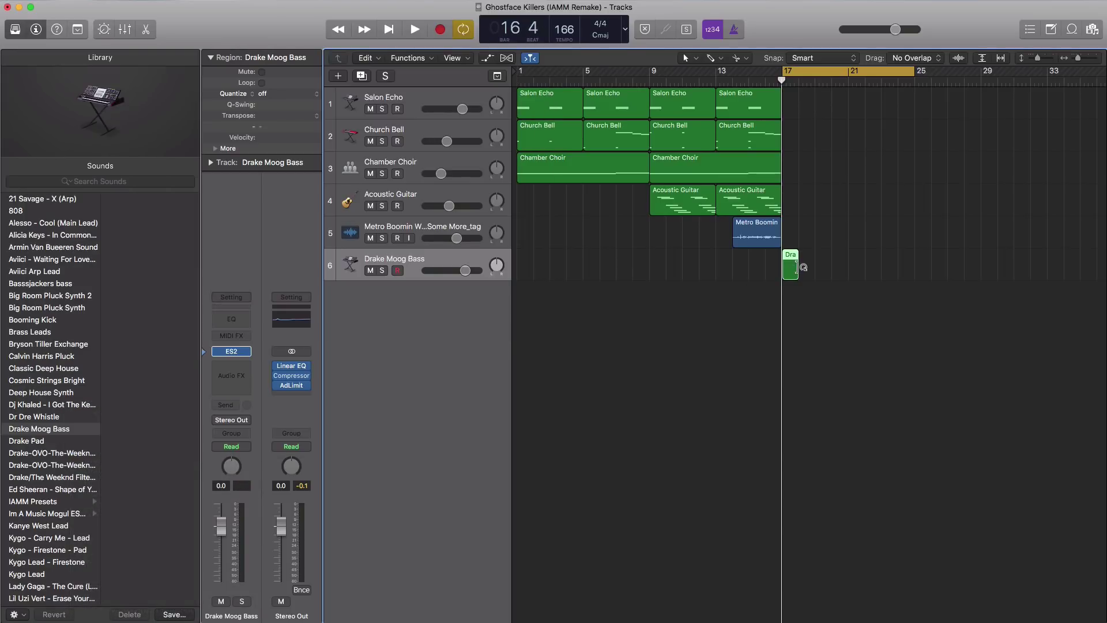
Step: Extend the Drake Moog Bass region from bar 17 to bar 25 and open it for note editing
{"action": "left_click_drag", "start_coordinate": [810, 271], "coordinate": [914, 270]}
{"action": "double_click", "coordinate": [847, 271]}
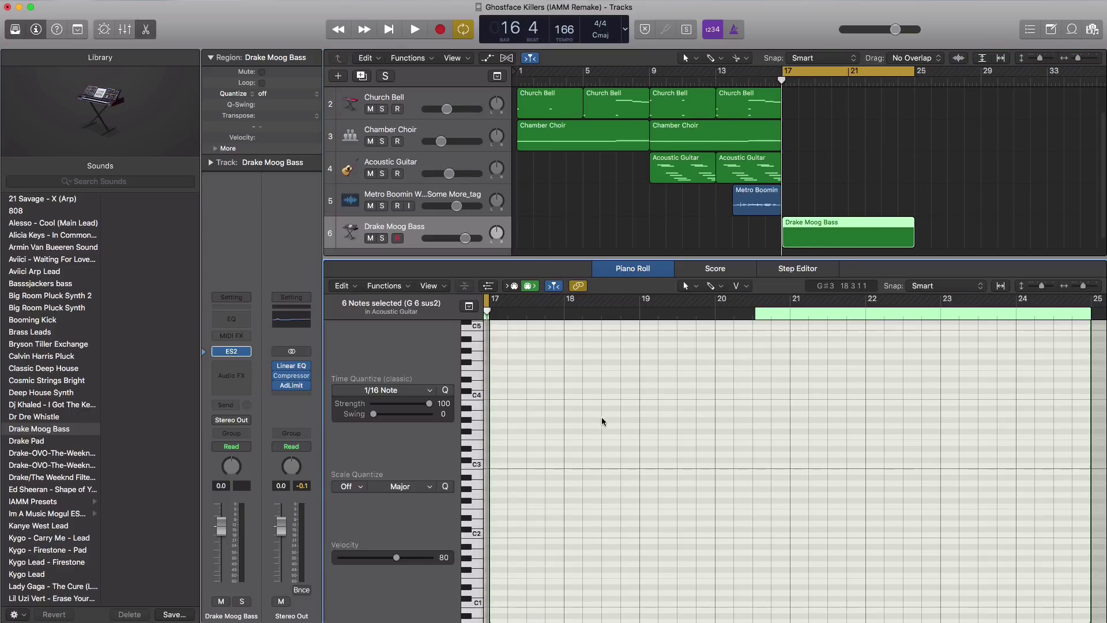
{"action": "scroll", "coordinate": [602, 421], "scroll_direction": "down", "scroll_amount": 5}
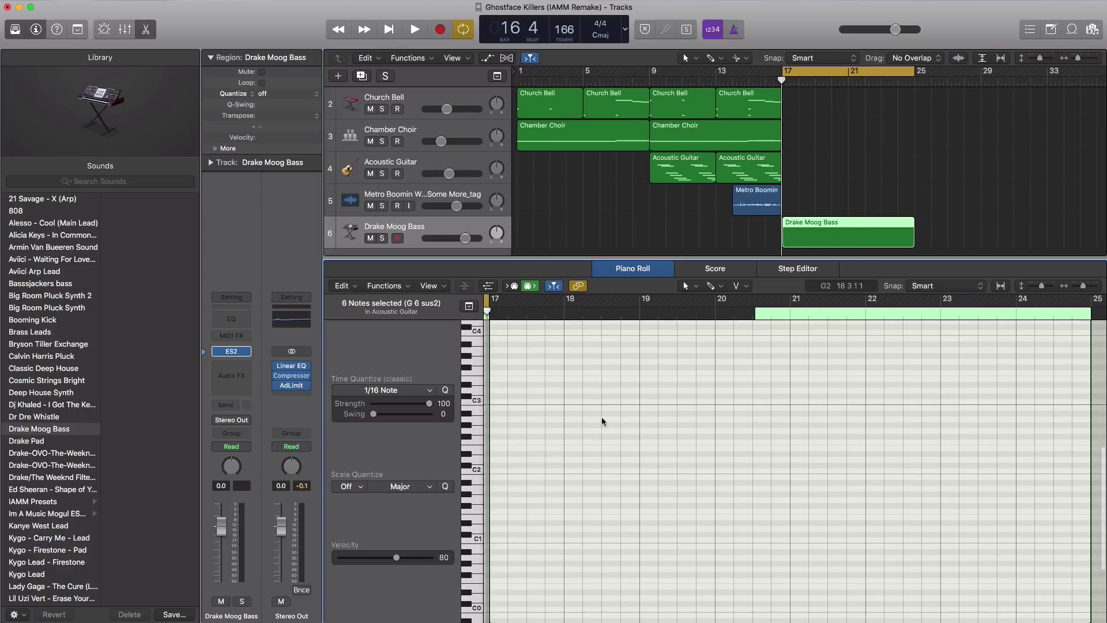
{"action": "scroll", "coordinate": [585, 448], "scroll_direction": "down", "scroll_amount": 1}
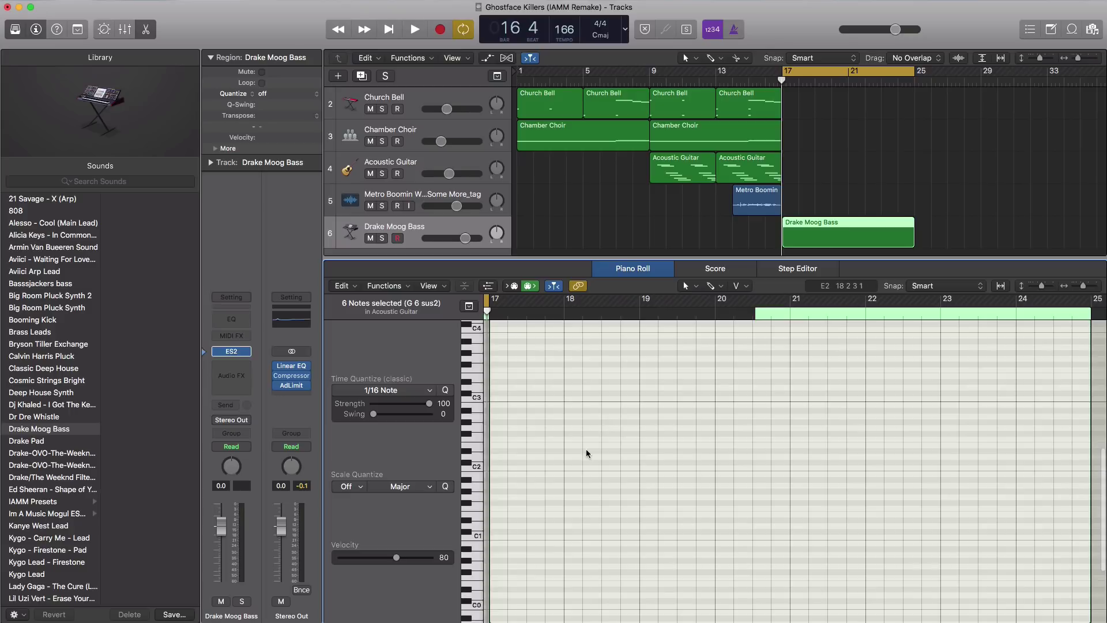
Step: Draw a D1 bass note about 1¾ bars long at bar 17, audition it, and copy it to bars 19, 21 and 23
{"action": "left_click", "coordinate": [496, 527]}
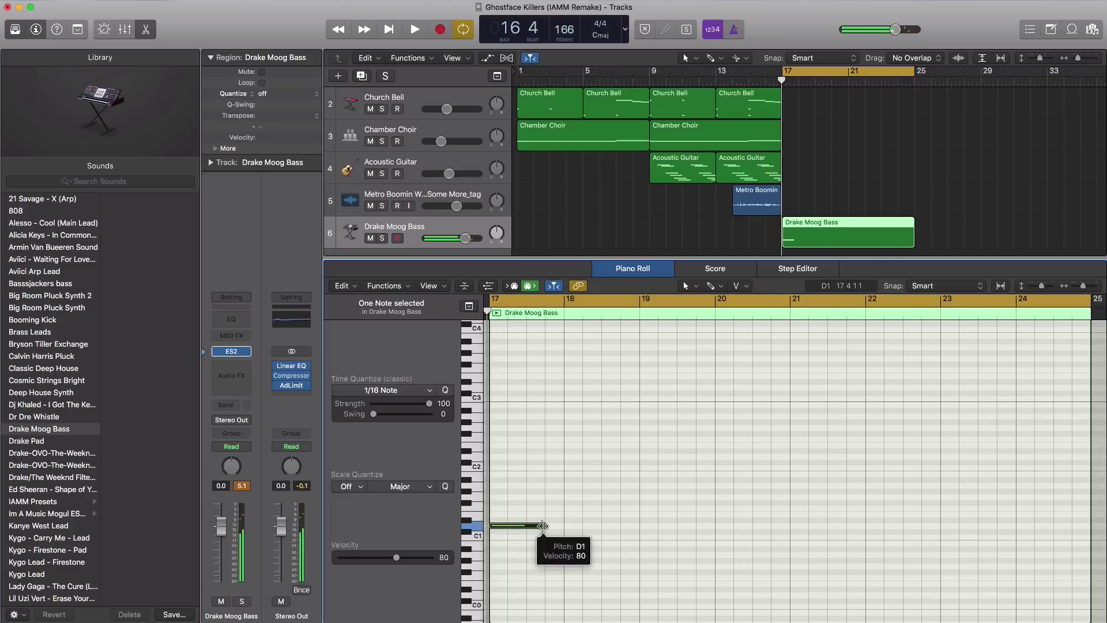
{"action": "left_click_drag", "start_coordinate": [542, 525], "coordinate": [613, 528]}
{"action": "key", "text": "space"}
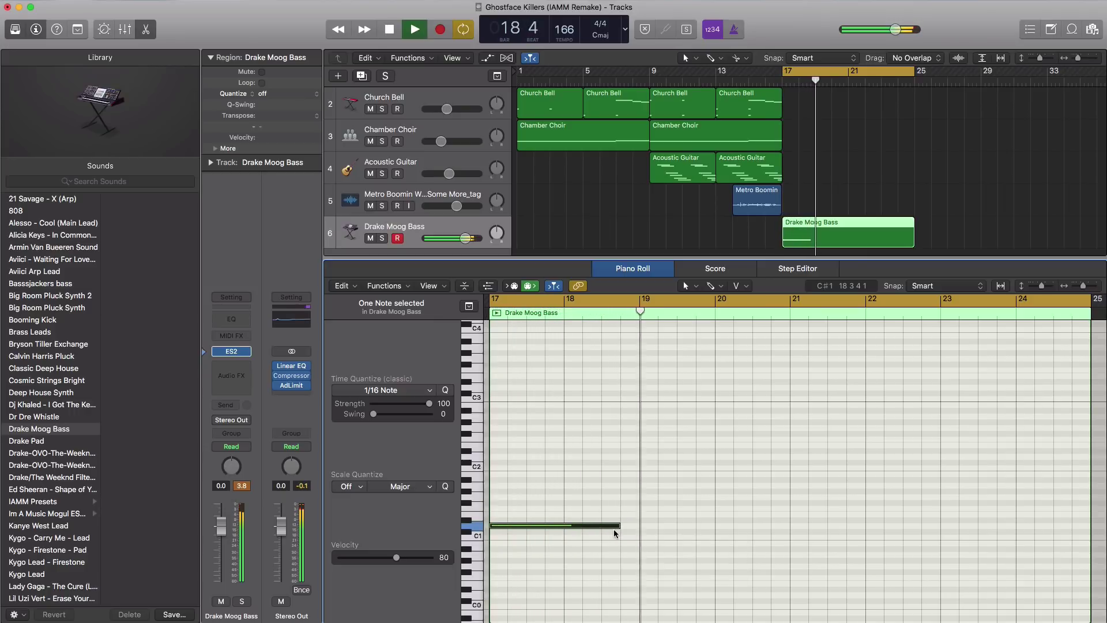
{"action": "key", "text": "space"}
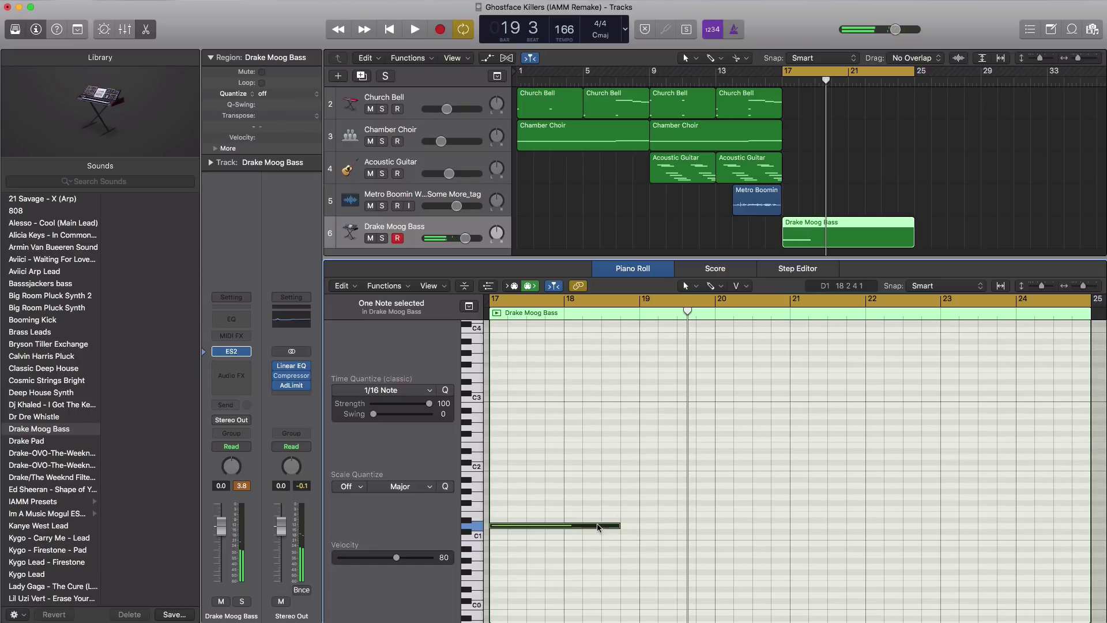
{"action": "left_click_drag", "start_coordinate": [597, 527], "coordinate": [979, 529]}
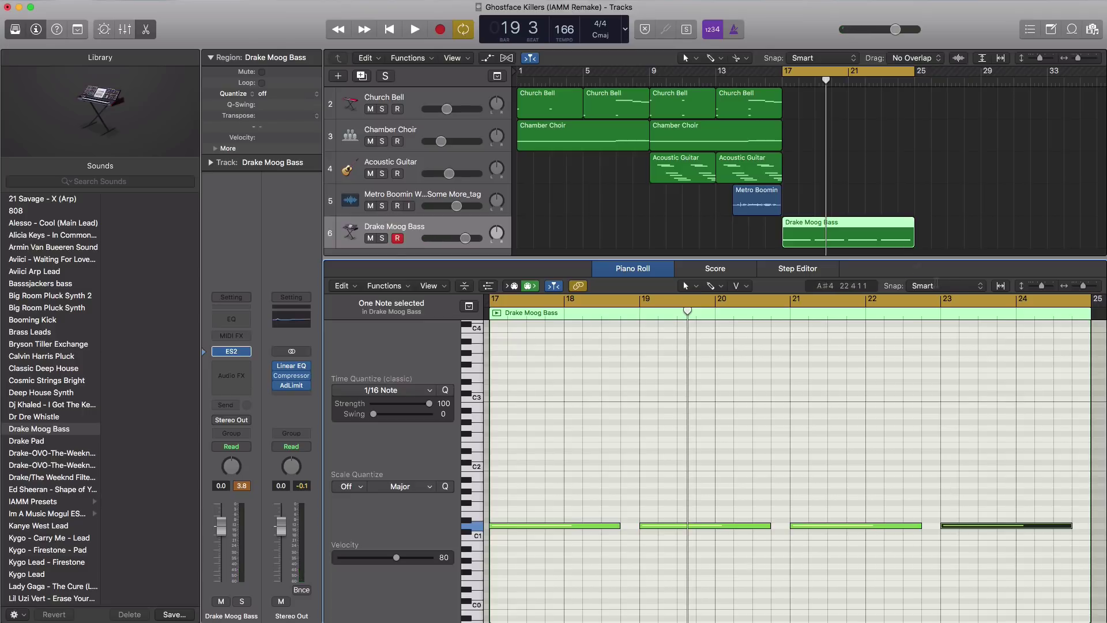
Step: Cycle bars 23 to 25 and add descending half-bar bass notes A1, G1, F1 and E1 above the last D1 note while auditioning
{"action": "left_click_drag", "start_coordinate": [963, 304], "coordinate": [1067, 315]}
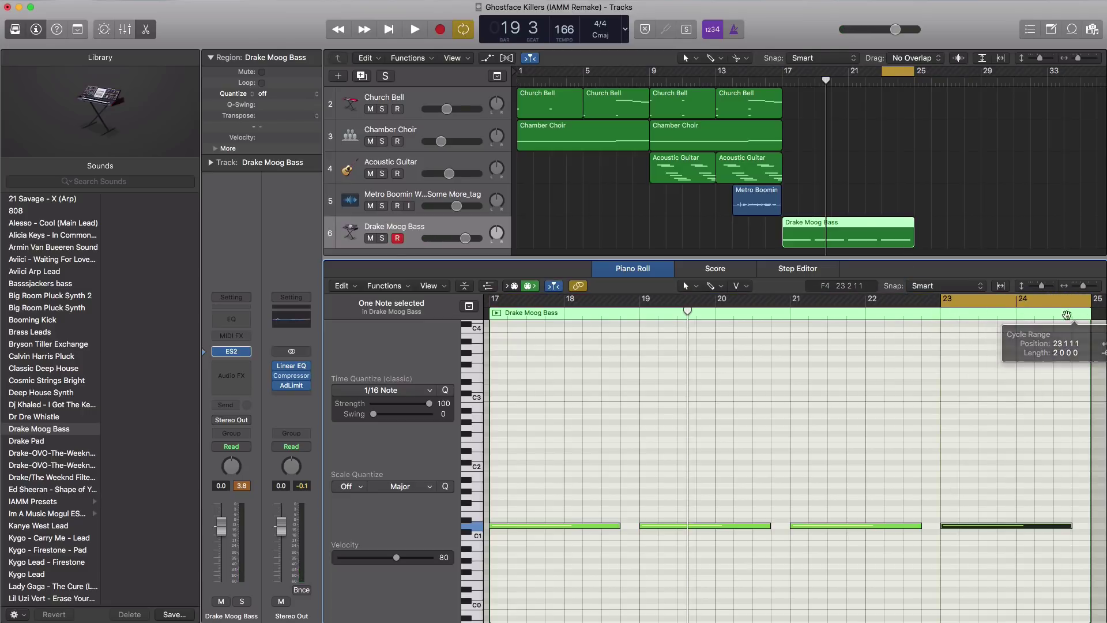
{"action": "key", "text": "space"}
{"action": "left_click", "coordinate": [944, 486], "text": "super"}
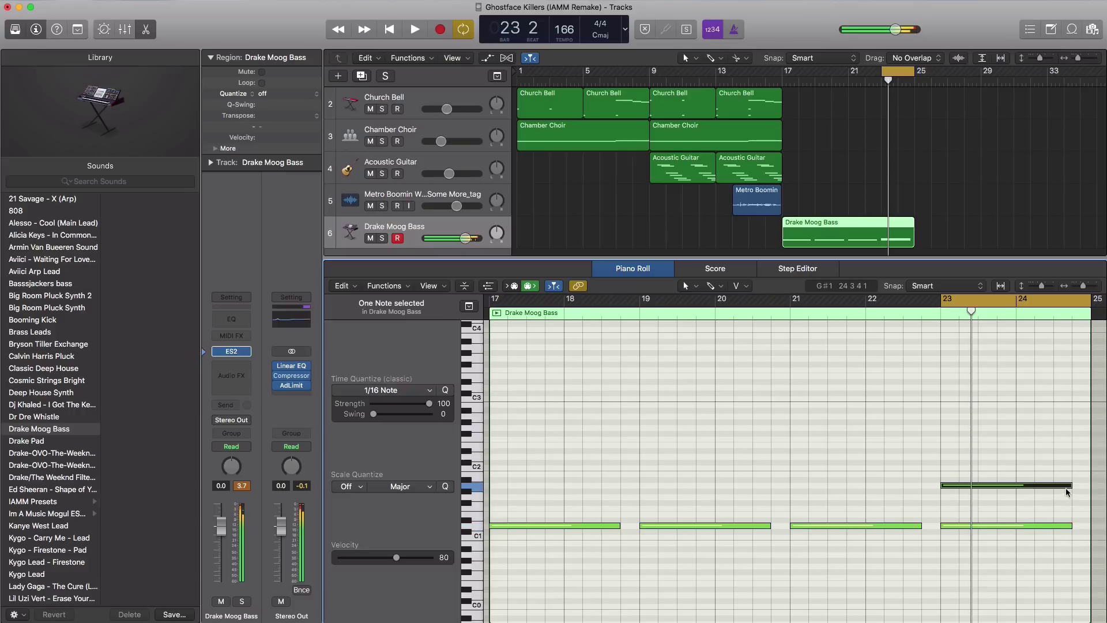
{"action": "left_click_drag", "start_coordinate": [1067, 491], "coordinate": [993, 494]}
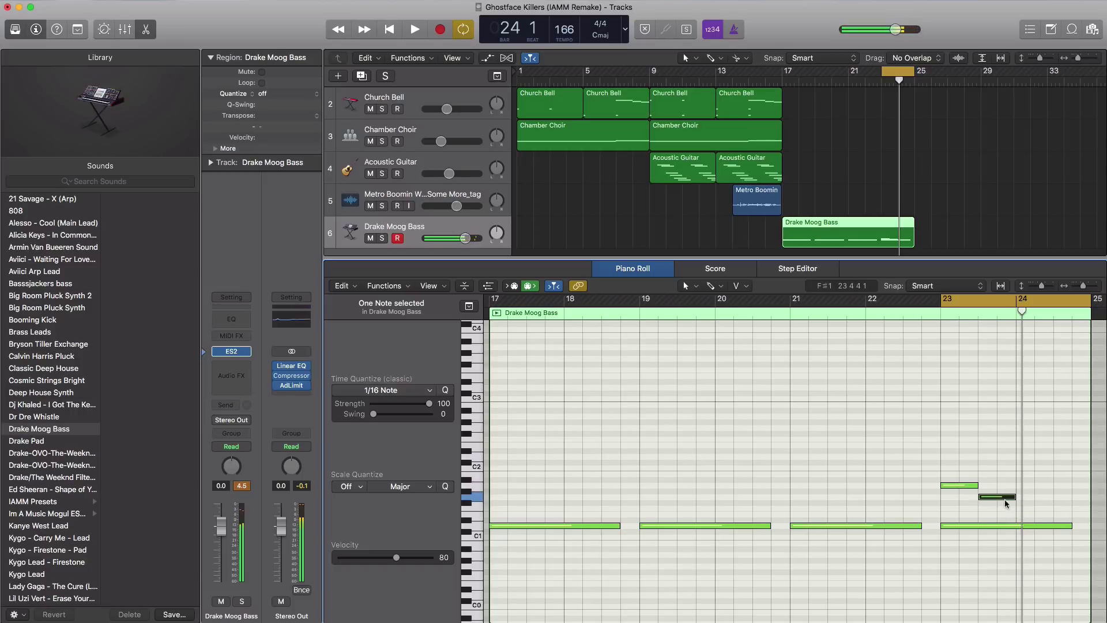
{"action": "key", "text": "space"}
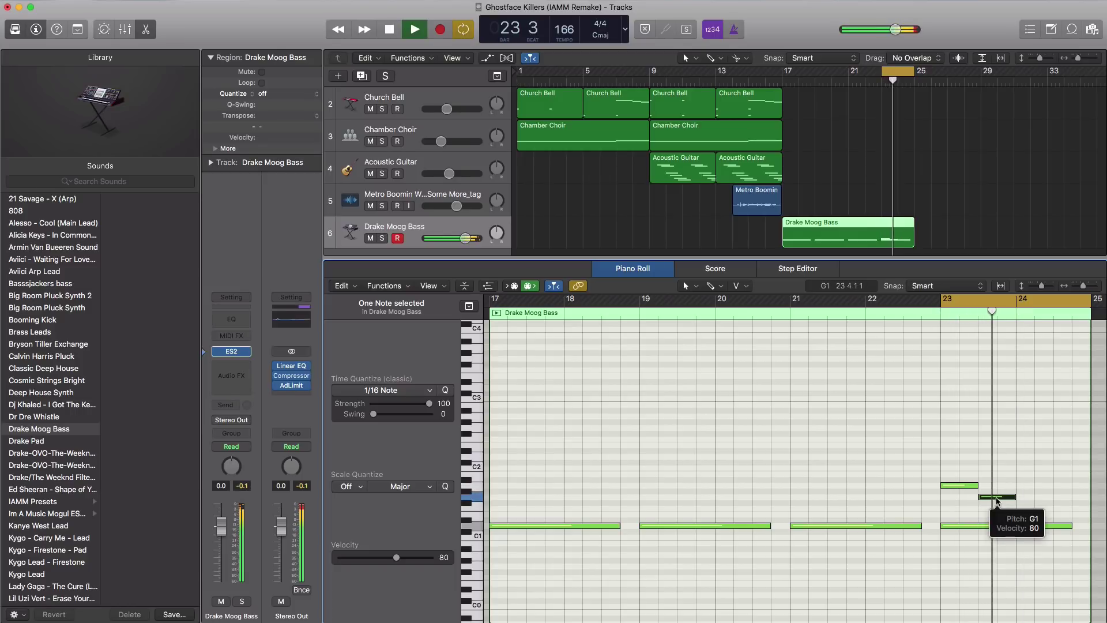
{"action": "key", "text": "space"}
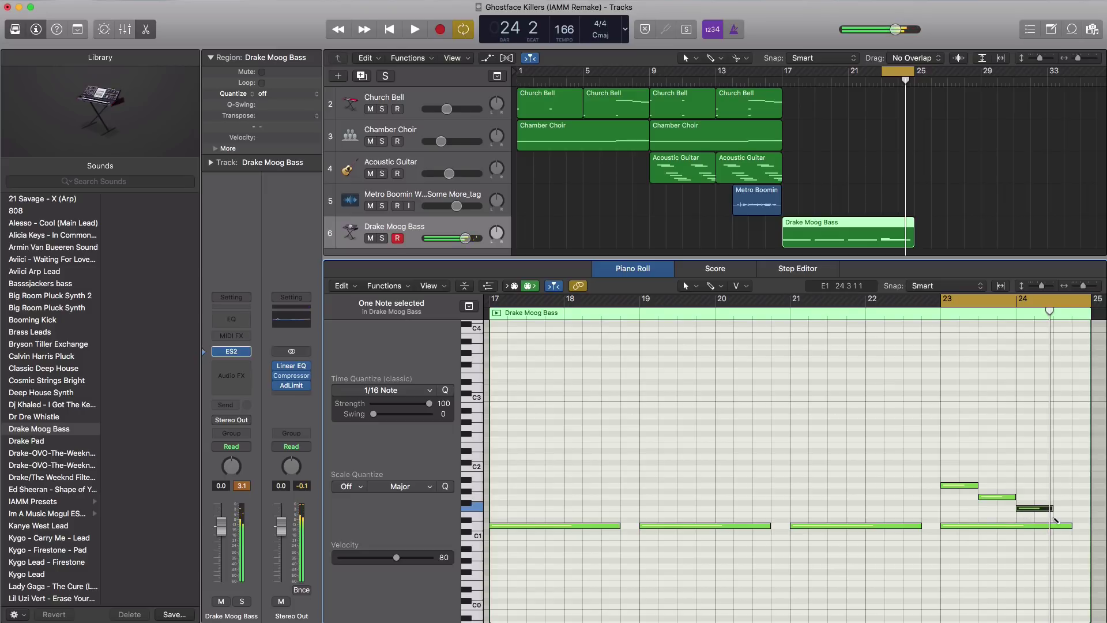
{"action": "key", "text": "space"}
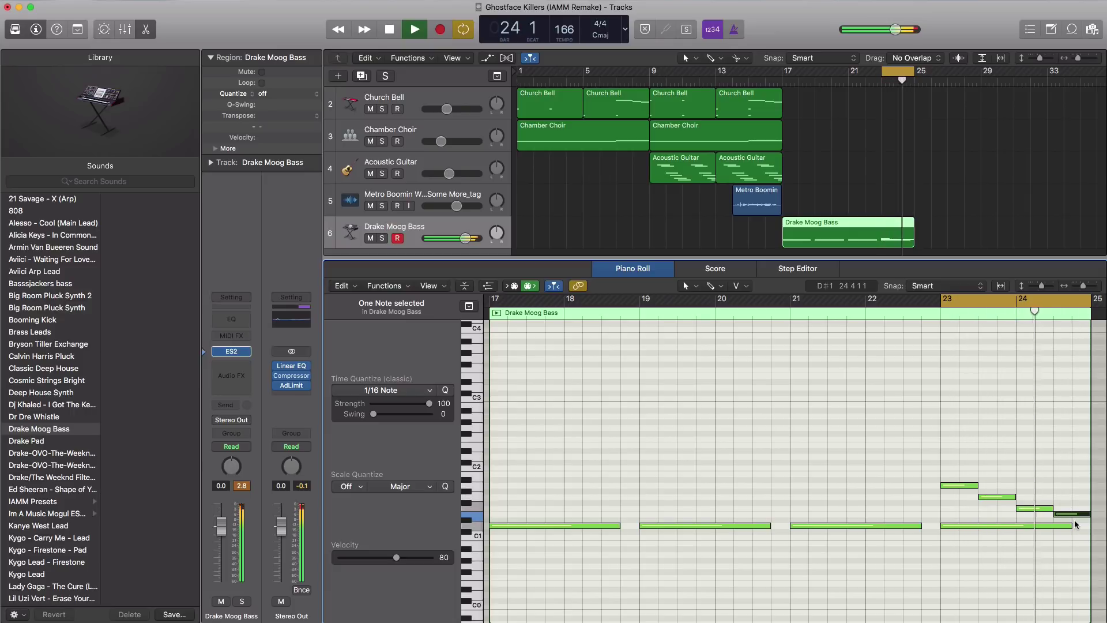
{"action": "key", "text": "space"}
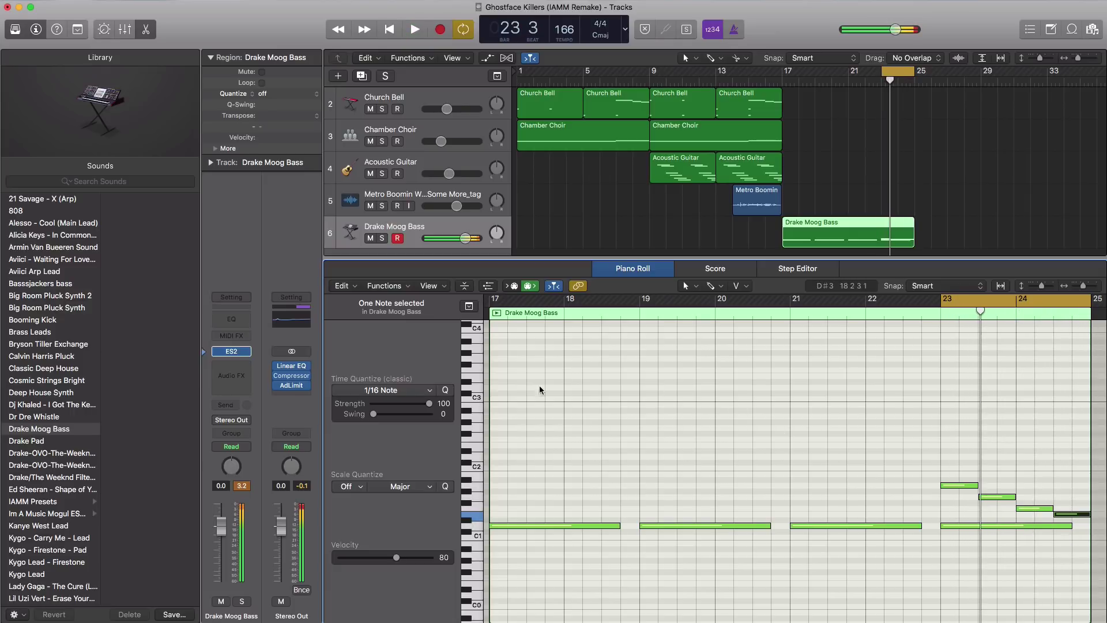
Step: Raise the ES2 envelope 3 attack slightly and set the filter 1 cutoff to about 0.302 while the bass loop plays
{"action": "left_click", "coordinate": [232, 352]}
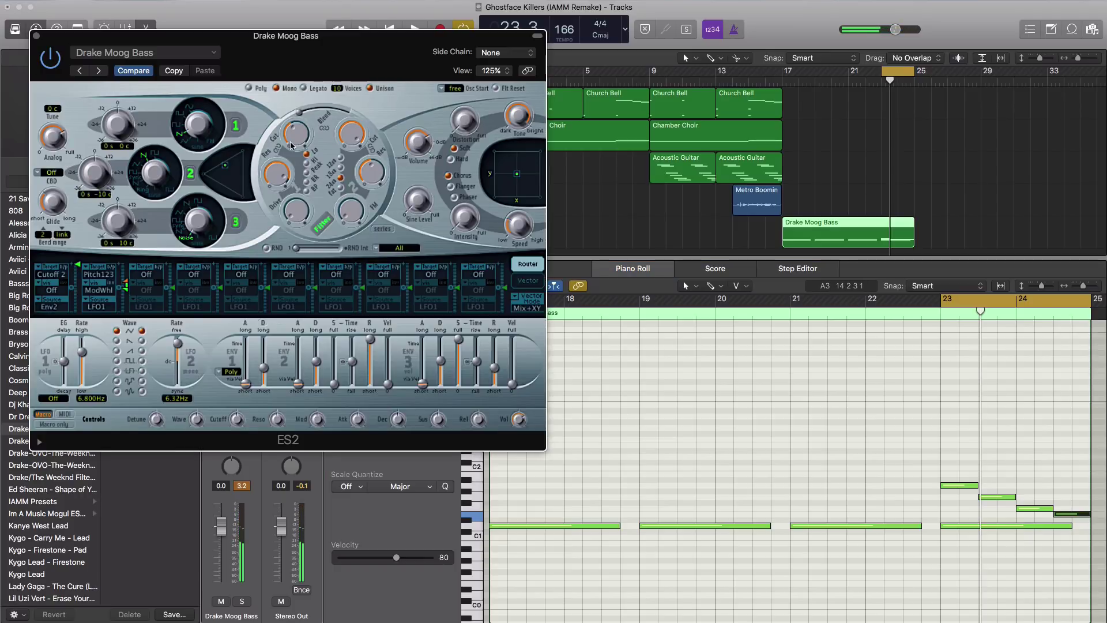
{"action": "key", "text": "space"}
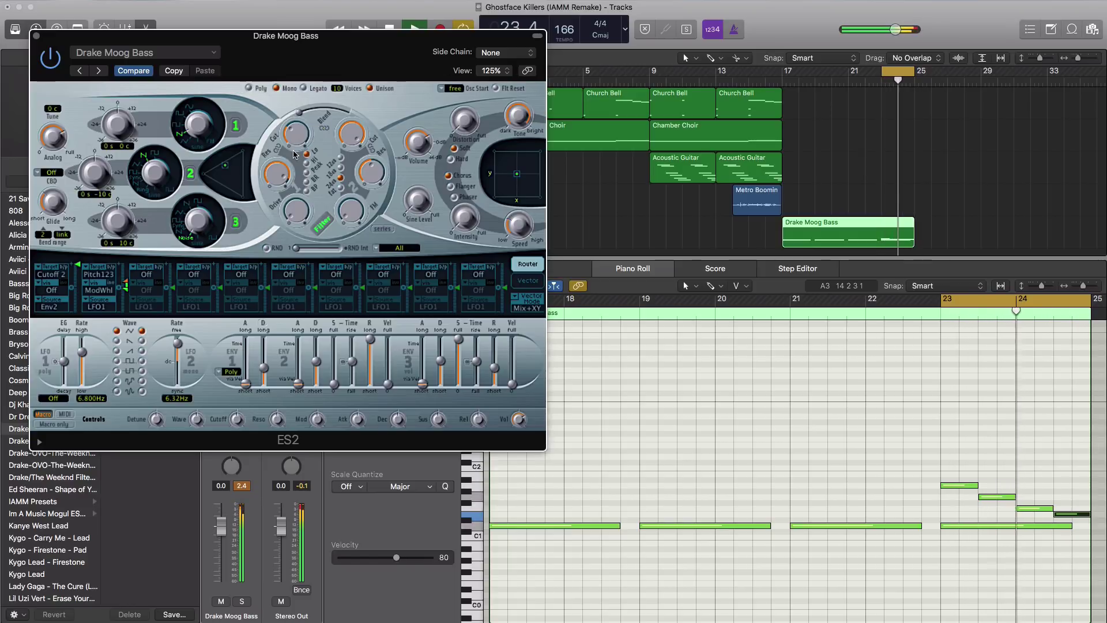
{"action": "key", "text": "space"}
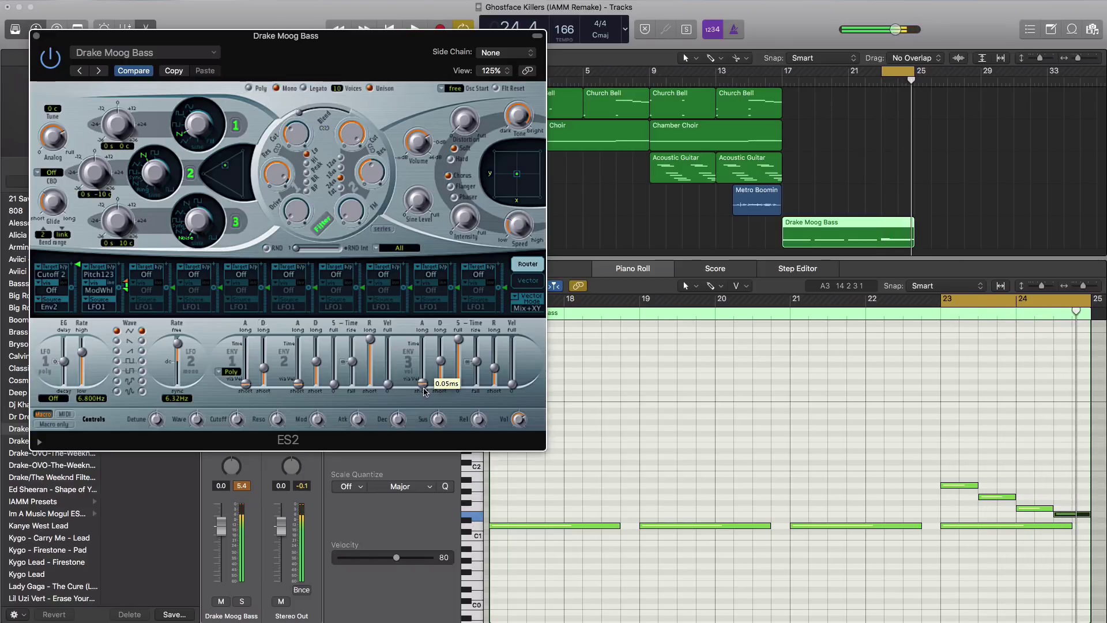
{"action": "left_click_drag", "start_coordinate": [424, 391], "coordinate": [423, 387]}
{"action": "key", "text": "space"}
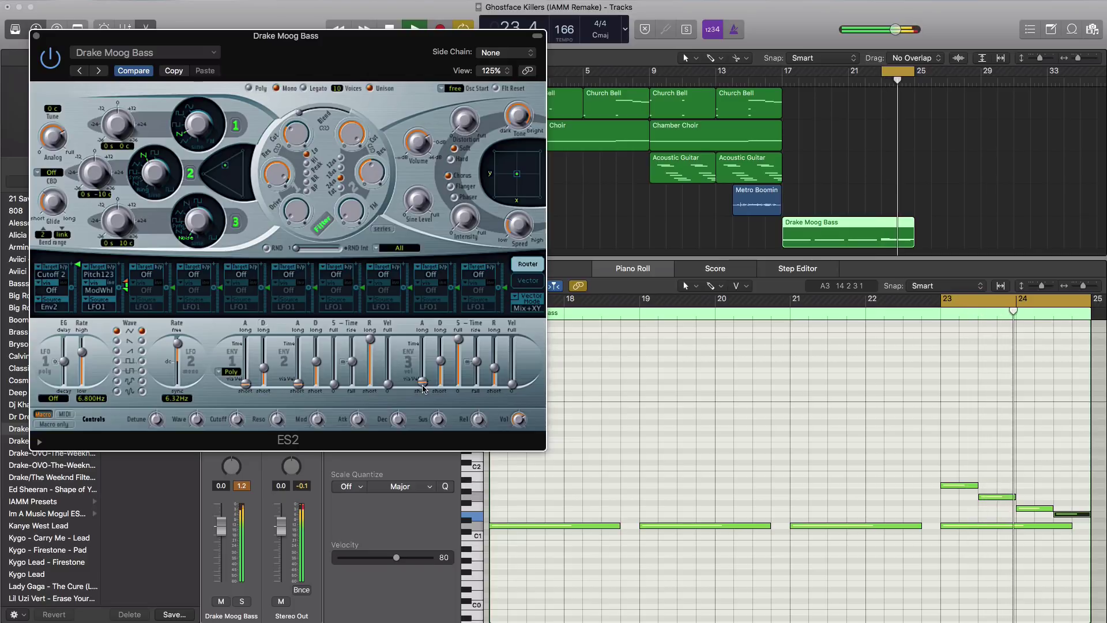
{"action": "left_click", "coordinate": [293, 142]}
{"action": "left_click_drag", "start_coordinate": [292, 141], "coordinate": [293, 143]}
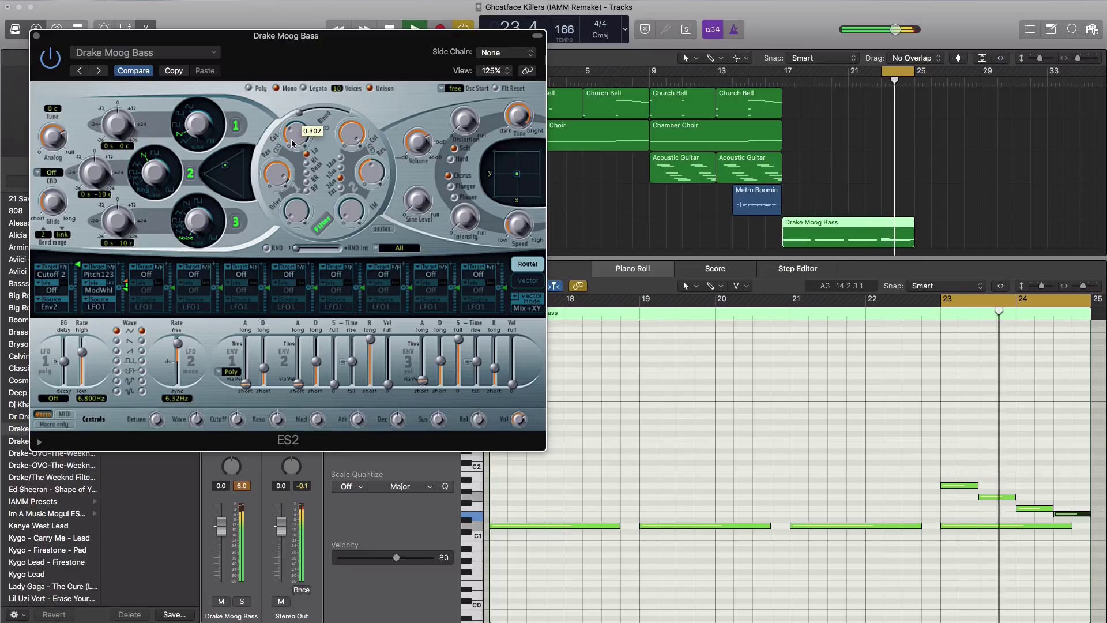
{"action": "left_click", "coordinate": [37, 37]}
{"action": "key", "text": "space"}
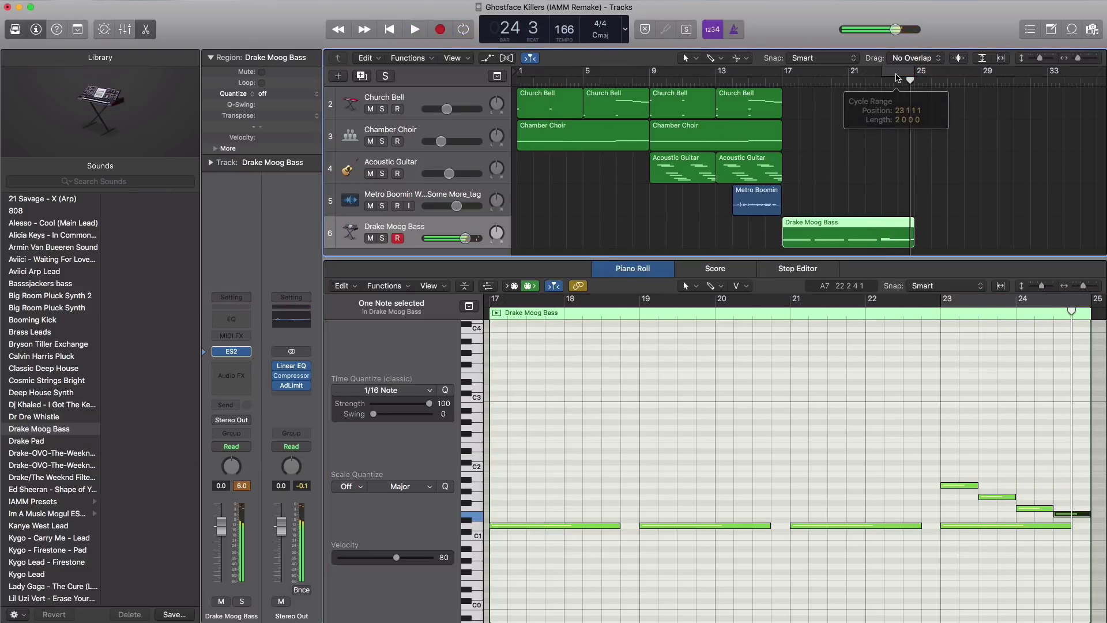
Step: Turn off cycling and play the arrangement through the new bass section
{"action": "left_click", "coordinate": [897, 71]}
{"action": "key", "text": "space"}
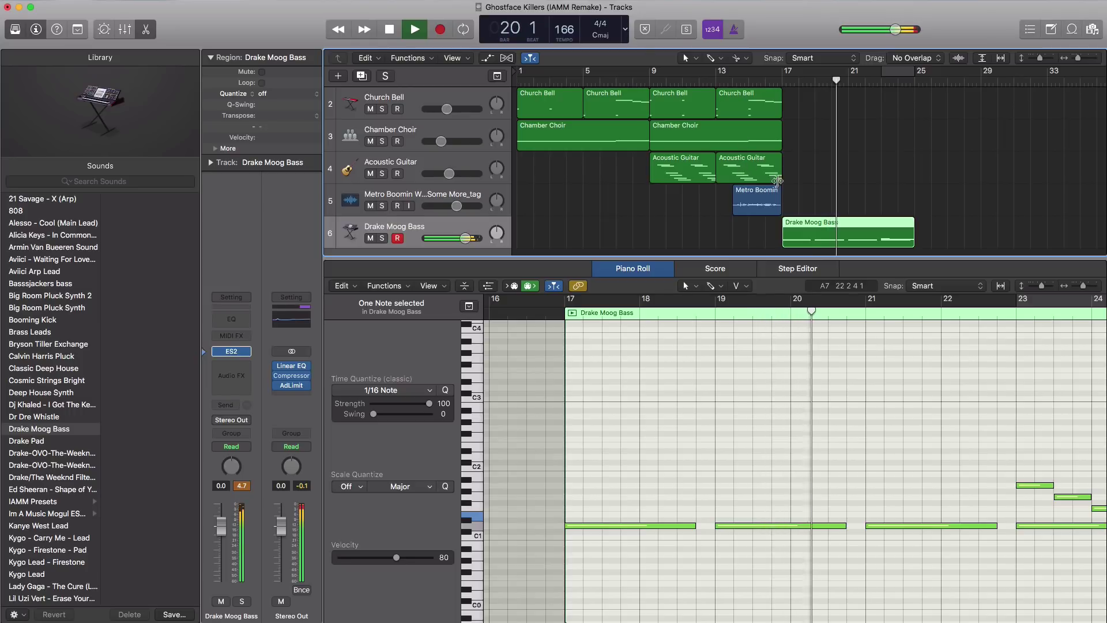
{"action": "scroll", "coordinate": [787, 360], "scroll_direction": "down", "scroll_amount": 3}
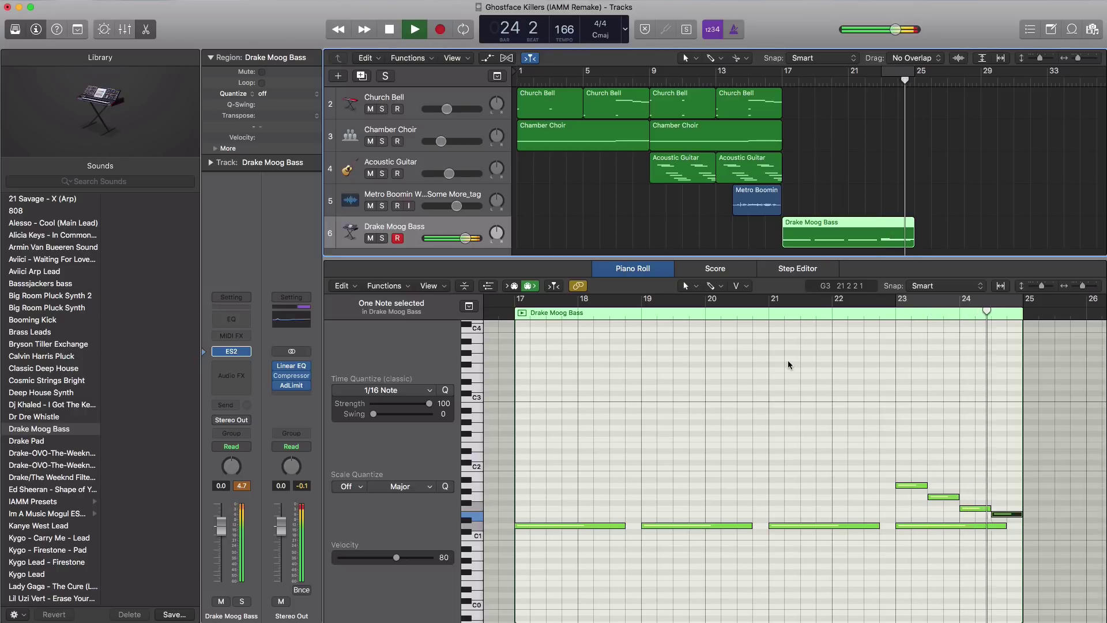
{"action": "key", "text": "space"}
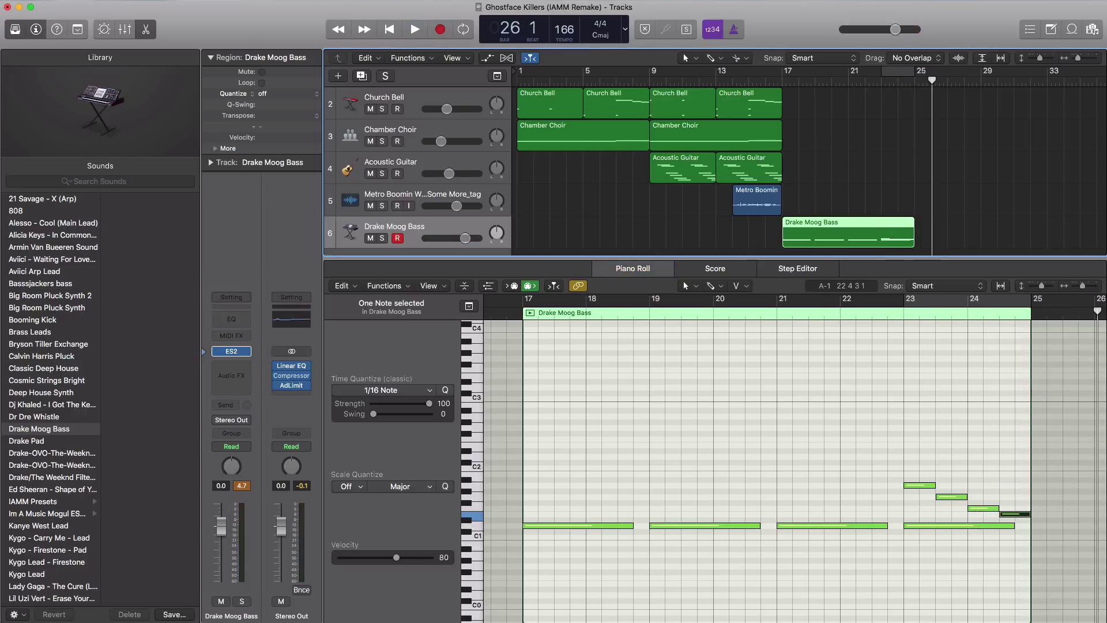
Step: Set the cycle to bars 17 to 25 and add a Steinway Grand Piano track with an empty region over that range
{"action": "left_click", "coordinate": [343, 80]}
{"action": "left_click", "coordinate": [714, 192]}
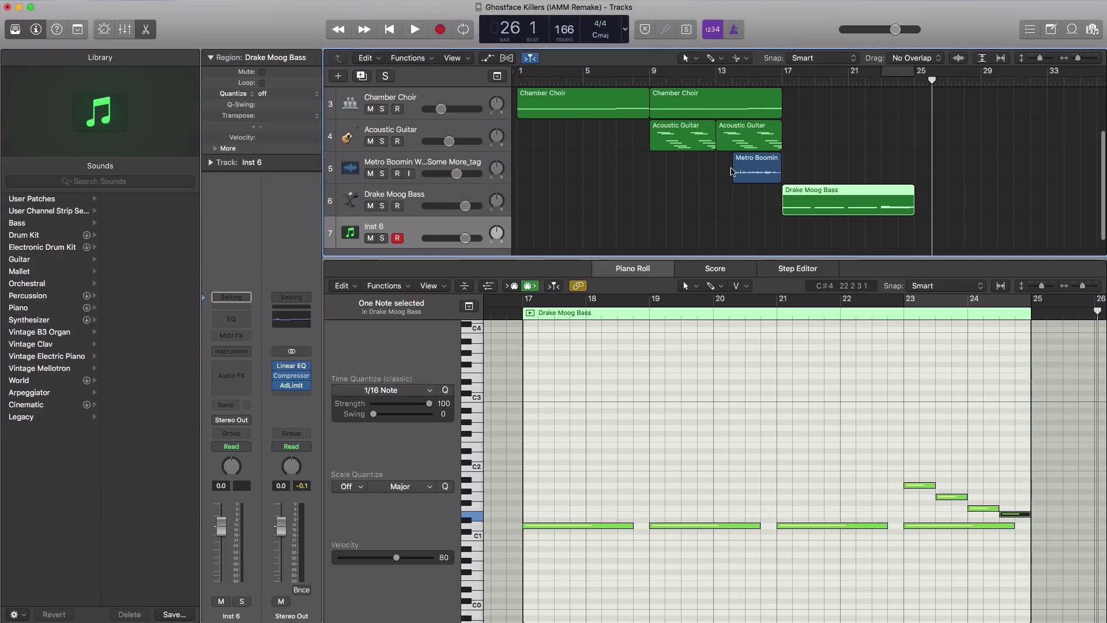
{"action": "left_click_drag", "start_coordinate": [782, 75], "coordinate": [915, 75]}
{"action": "left_click", "coordinate": [794, 236]}
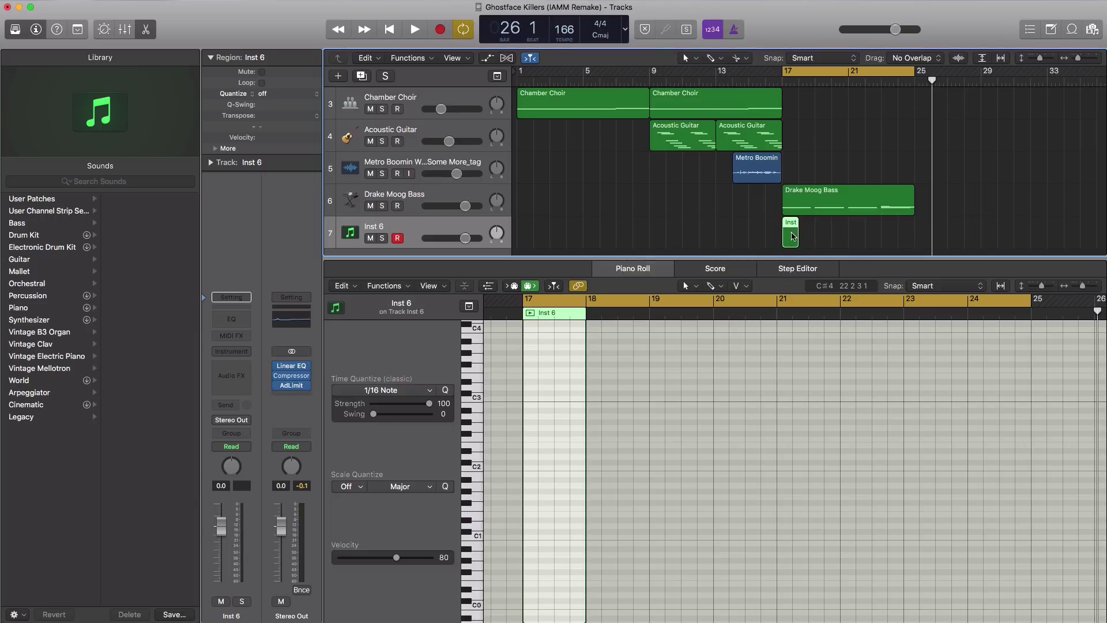
{"action": "left_click_drag", "start_coordinate": [796, 236], "coordinate": [914, 236]}
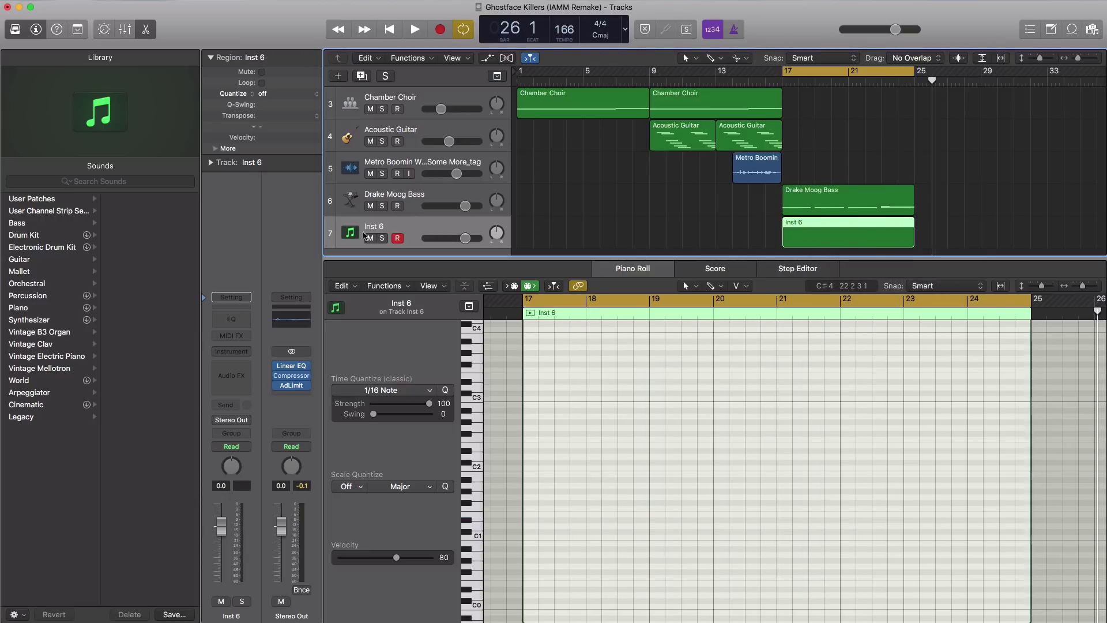
{"action": "left_click", "coordinate": [23, 309]}
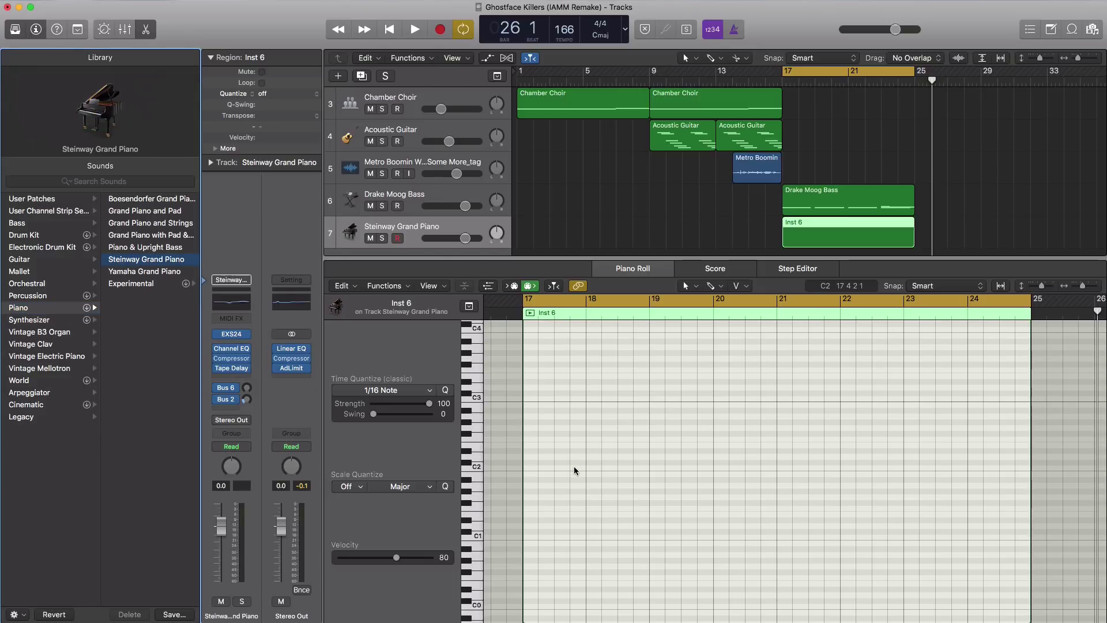
Step: Draw half-bar piano notes F3, E3, F3 and G3 from bar 17 to bar 19 and play them with the bass
{"action": "scroll", "coordinate": [571, 467], "scroll_direction": "up", "scroll_amount": 3}
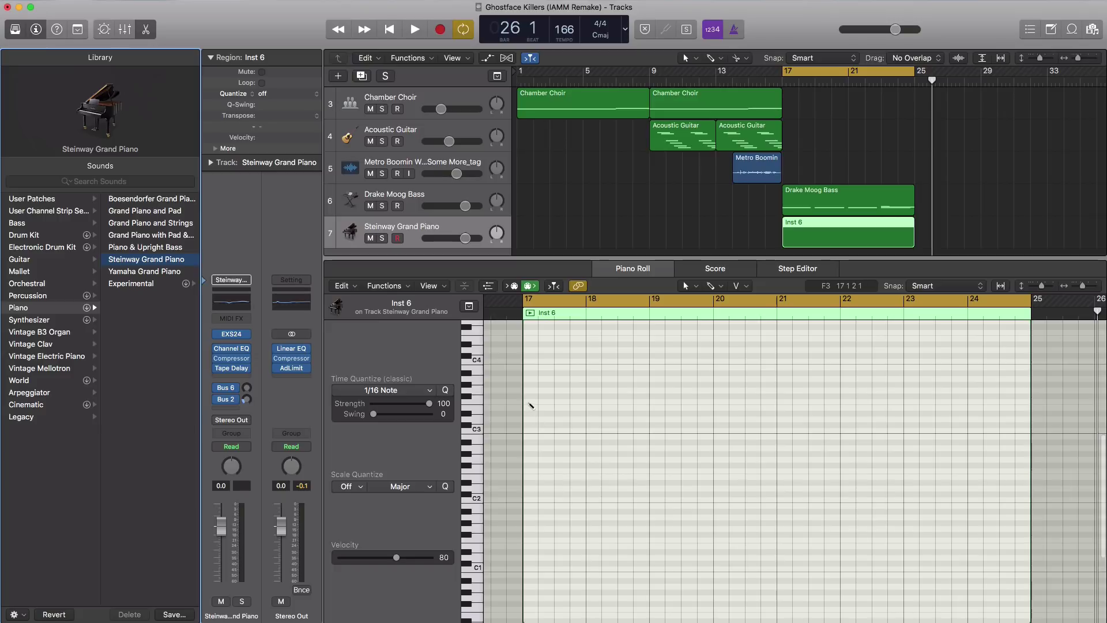
{"action": "left_click", "coordinate": [528, 402]}
{"action": "left_click_drag", "start_coordinate": [542, 406], "coordinate": [542, 407]}
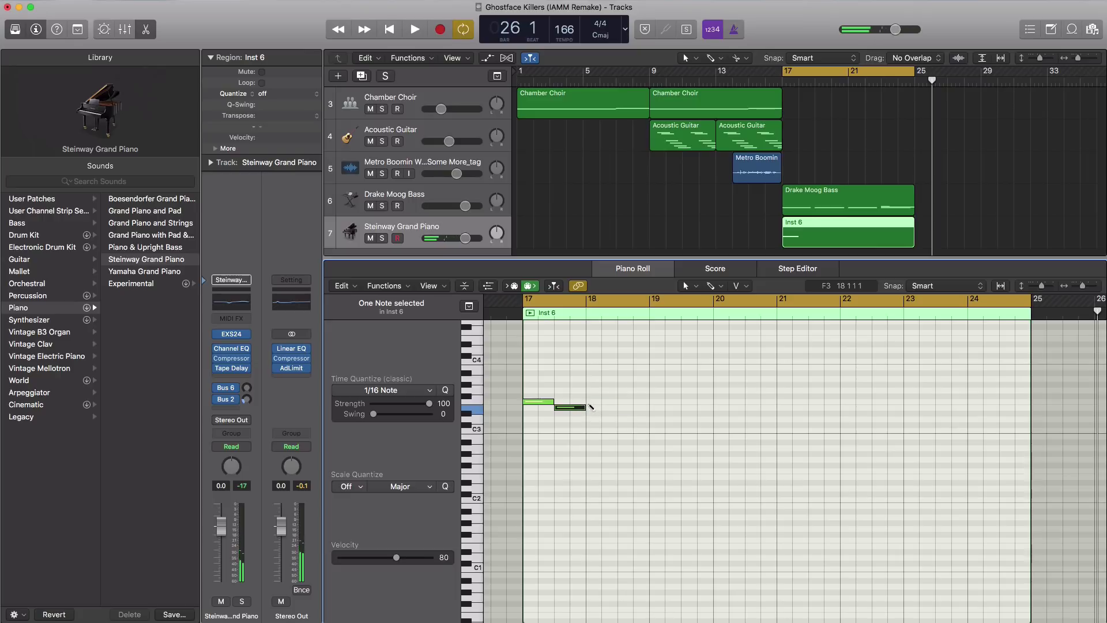
{"action": "left_click_drag", "start_coordinate": [633, 395], "coordinate": [628, 395]}
{"action": "key", "text": "space"}
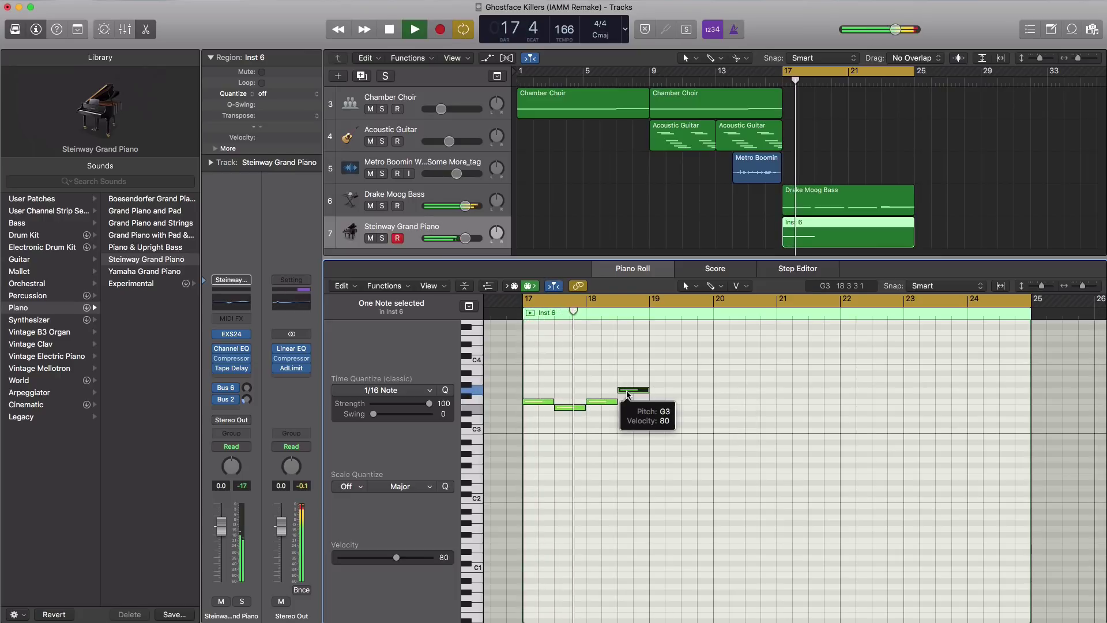
{"action": "key", "text": "space"}
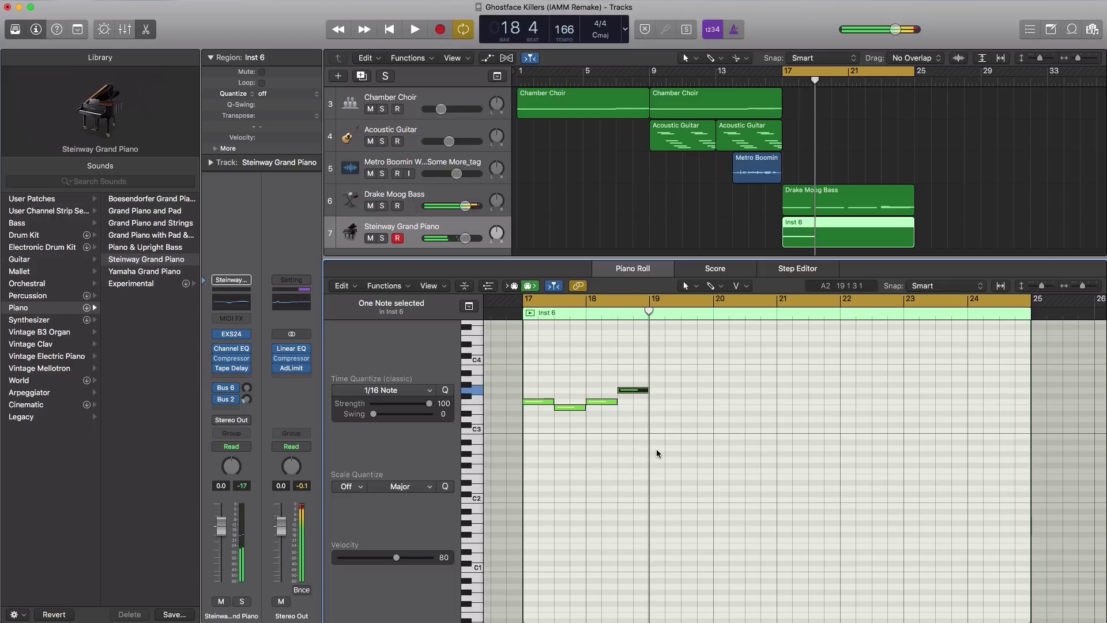
Step: Copy the four-note piano phrase so it repeats from bar 19 and bar 21, and play it with the bass
{"action": "left_click_drag", "start_coordinate": [658, 449], "coordinate": [783, 409]}
{"action": "mouse_move", "coordinate": [536, 406]}
{"action": "key", "text": "space"}
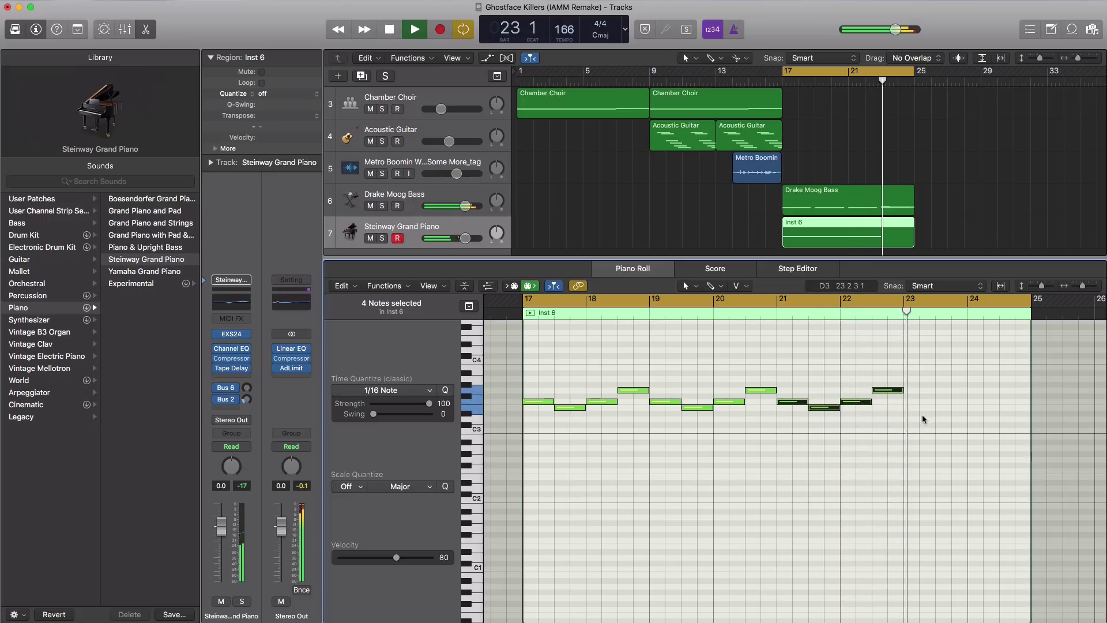
{"action": "key", "text": "space"}
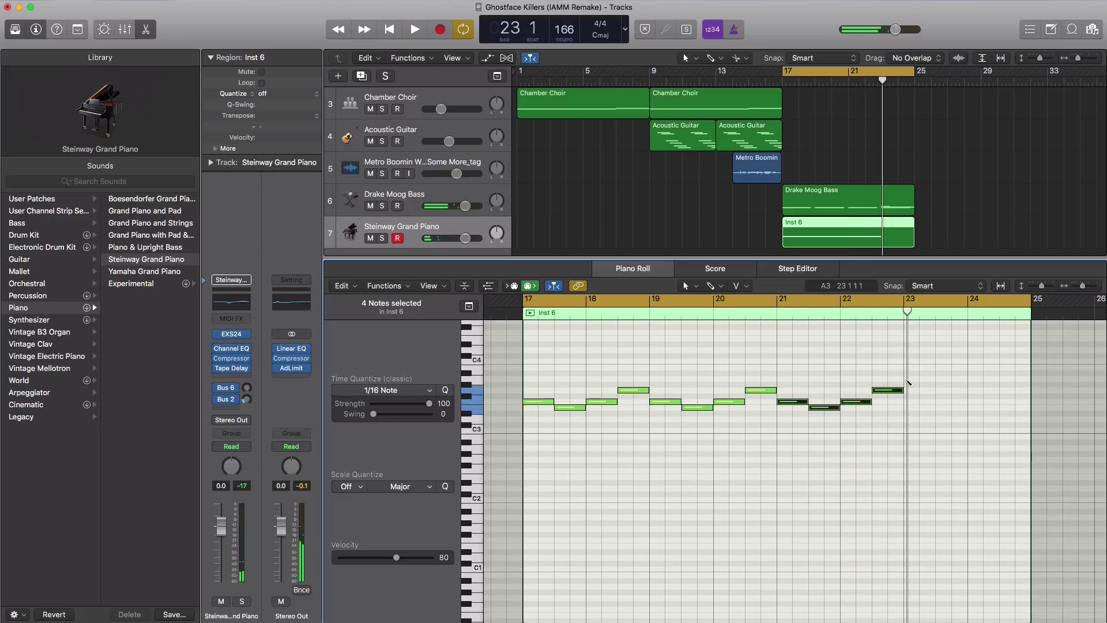
Step: Draw closing half-bar piano notes A3, G3, F3 and E3 from bar 23 to bar 25 and play the result
{"action": "left_click", "coordinate": [908, 379]}
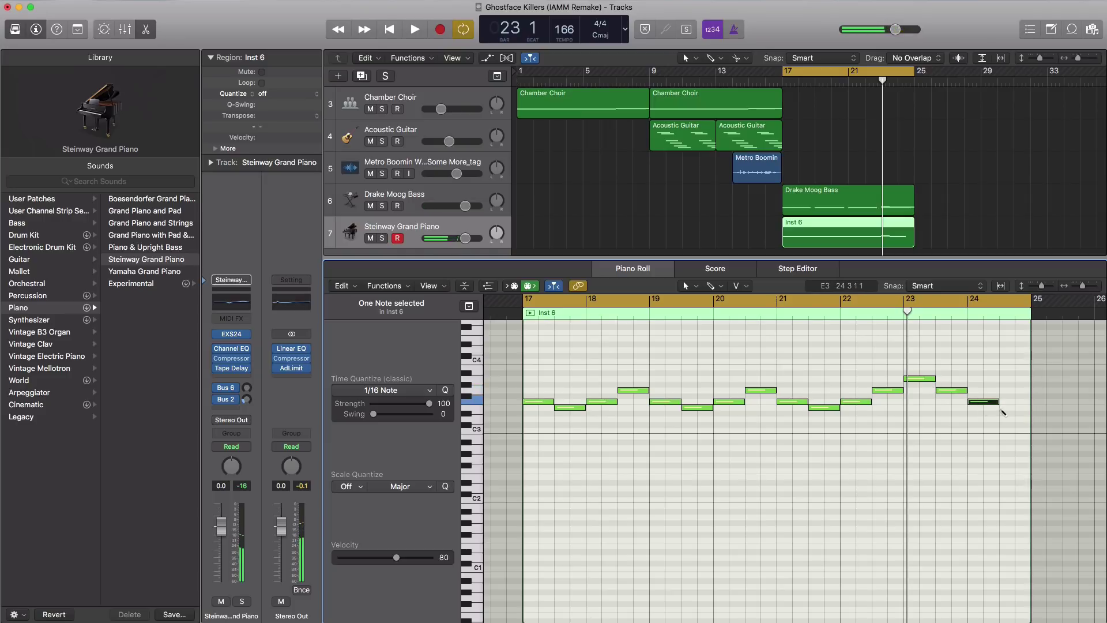
{"action": "key", "text": "space"}
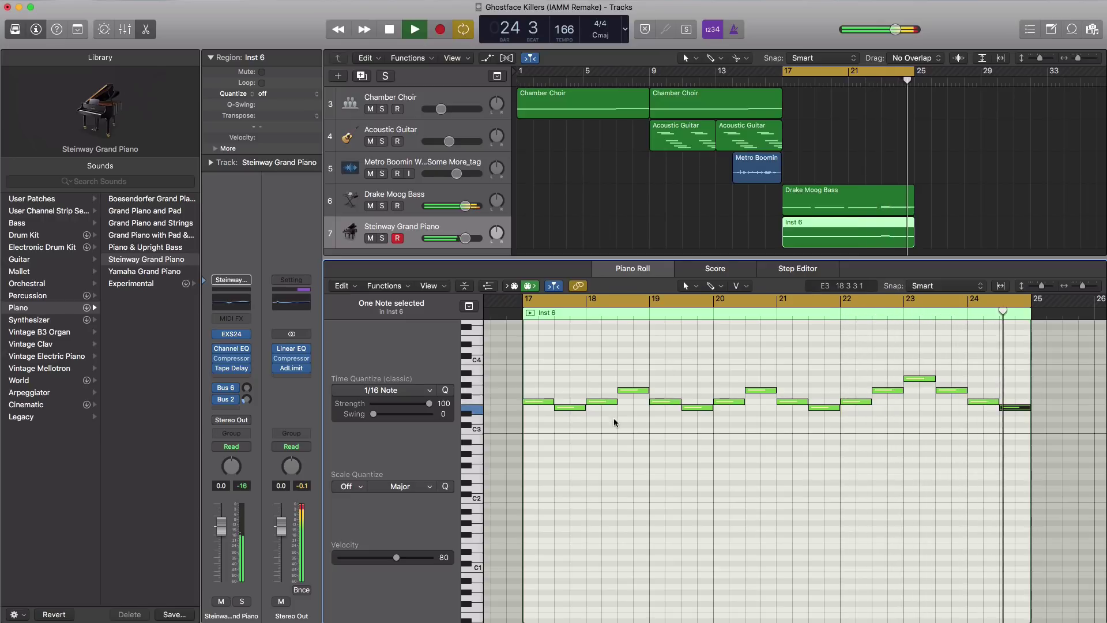
{"action": "key", "text": "space"}
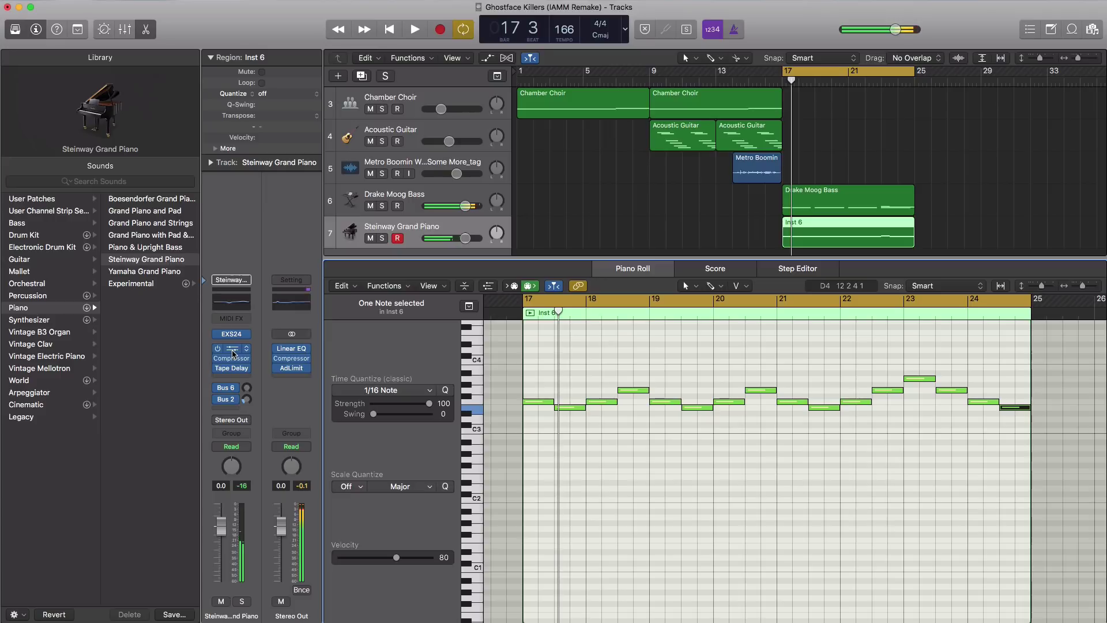
Step: Set the high-cut band of the piano's Channel EQ to 1380 Hz with a Q of 1.30 while the loop plays
{"action": "left_click", "coordinate": [233, 354]}
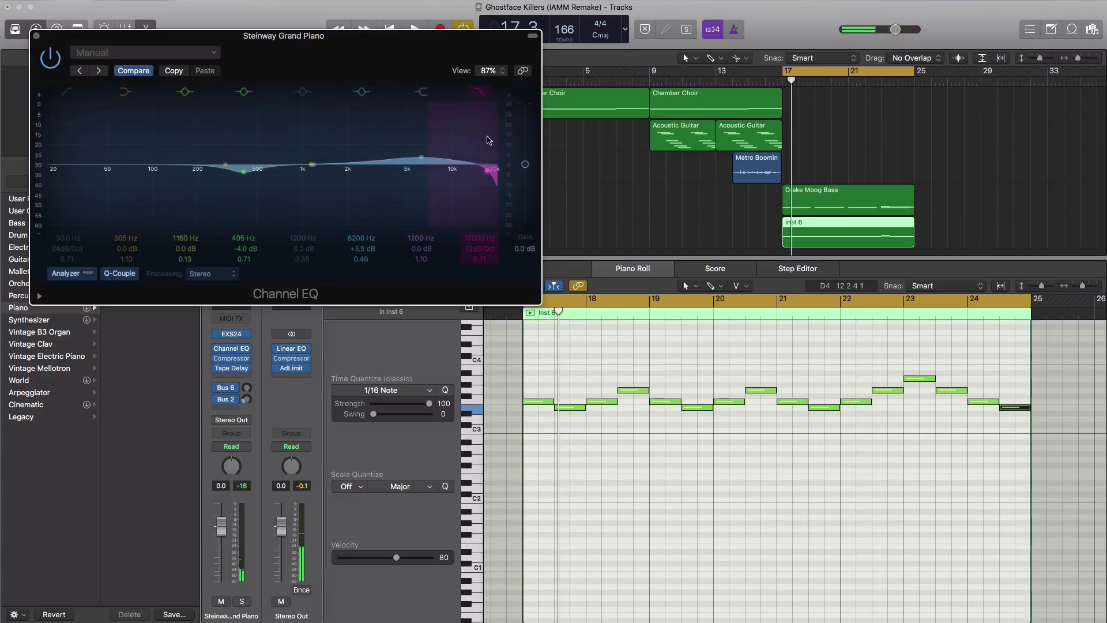
{"action": "key", "text": "space"}
{"action": "left_click_drag", "start_coordinate": [488, 174], "coordinate": [325, 179]}
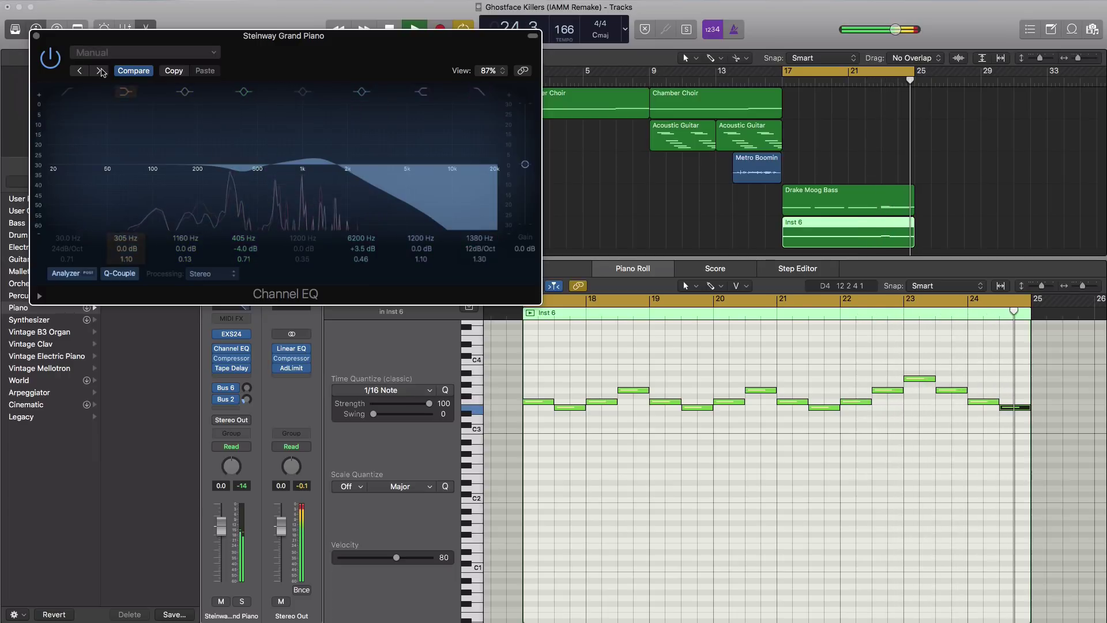
{"action": "left_click", "coordinate": [36, 36]}
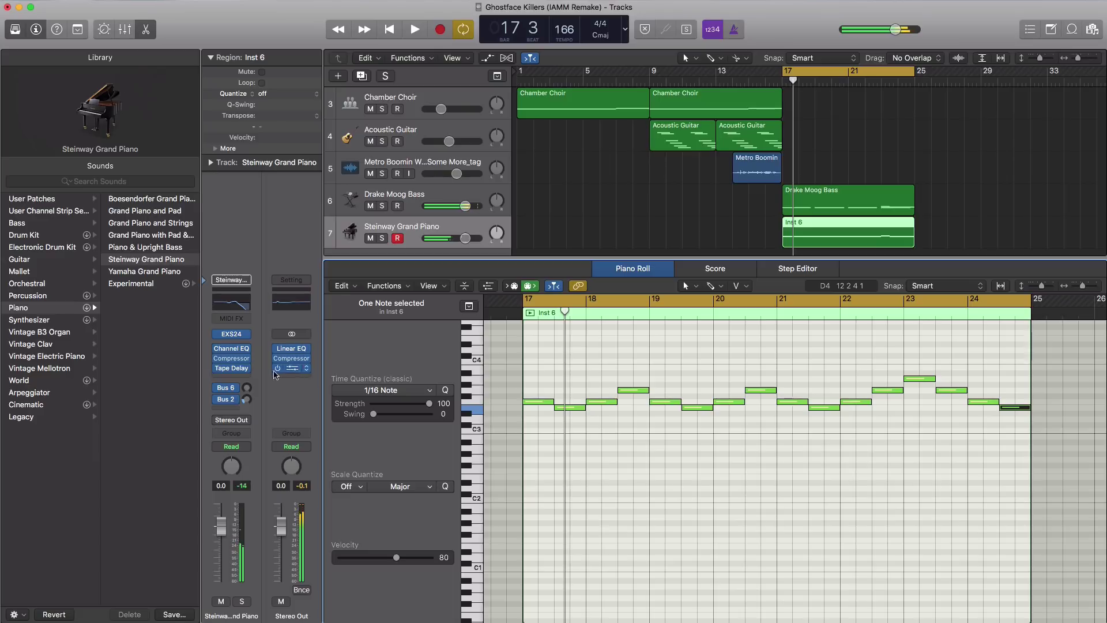
Step: Add Space Designer to the piano with its reverb output at -10.5 dB and set the track volume to -5.9 dB
{"action": "left_click", "coordinate": [230, 377]}
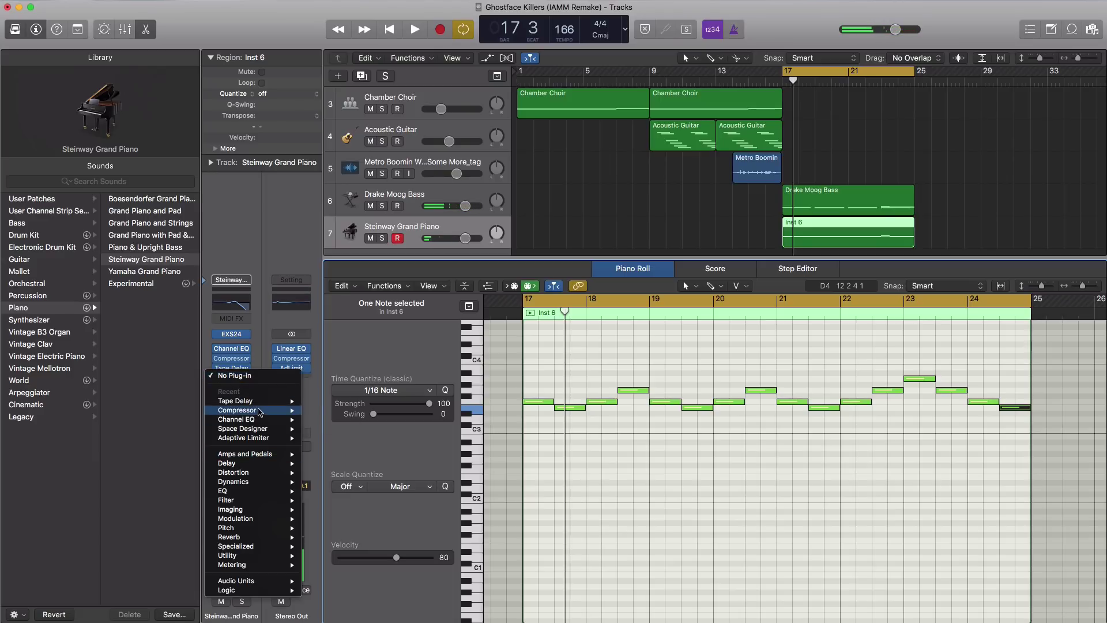
{"action": "left_click", "coordinate": [325, 429]}
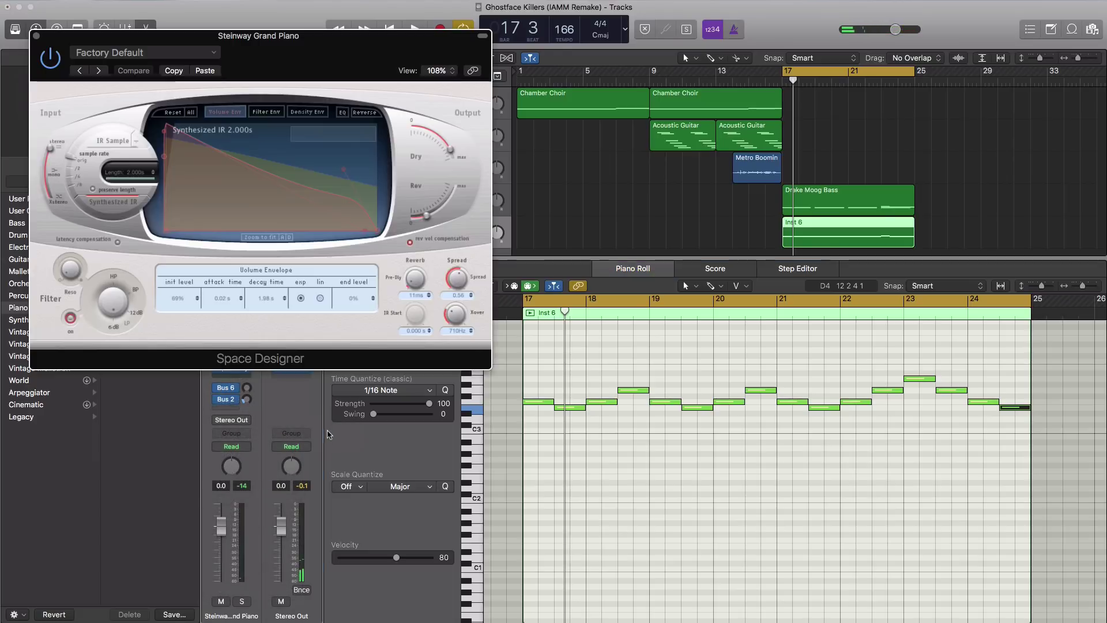
{"action": "left_click_drag", "start_coordinate": [253, 14], "coordinate": [559, 110]}
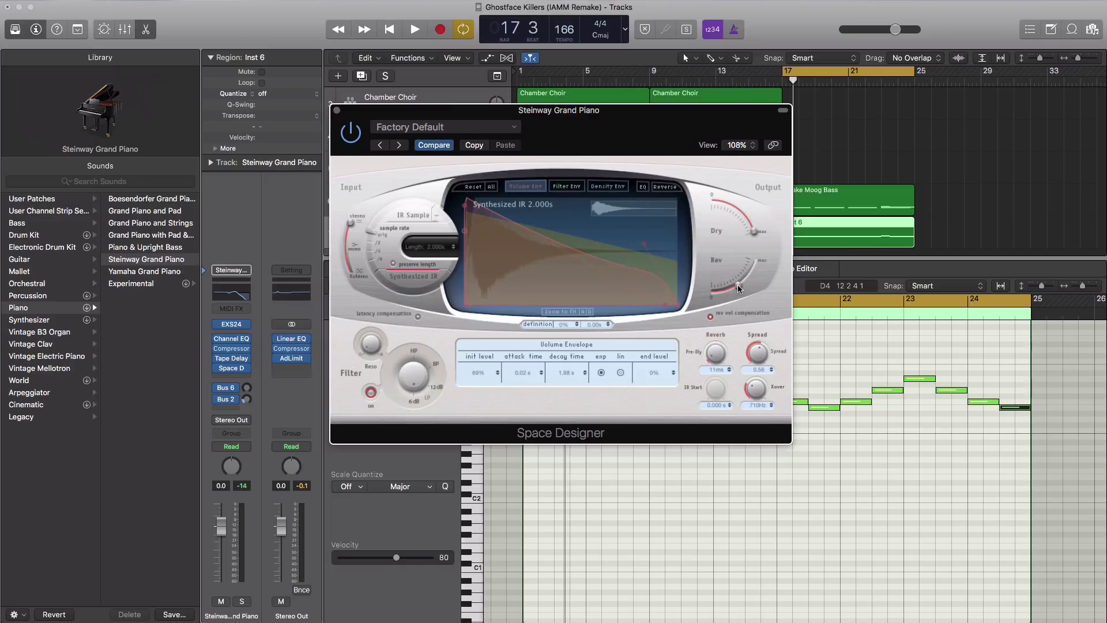
{"action": "key", "text": "space"}
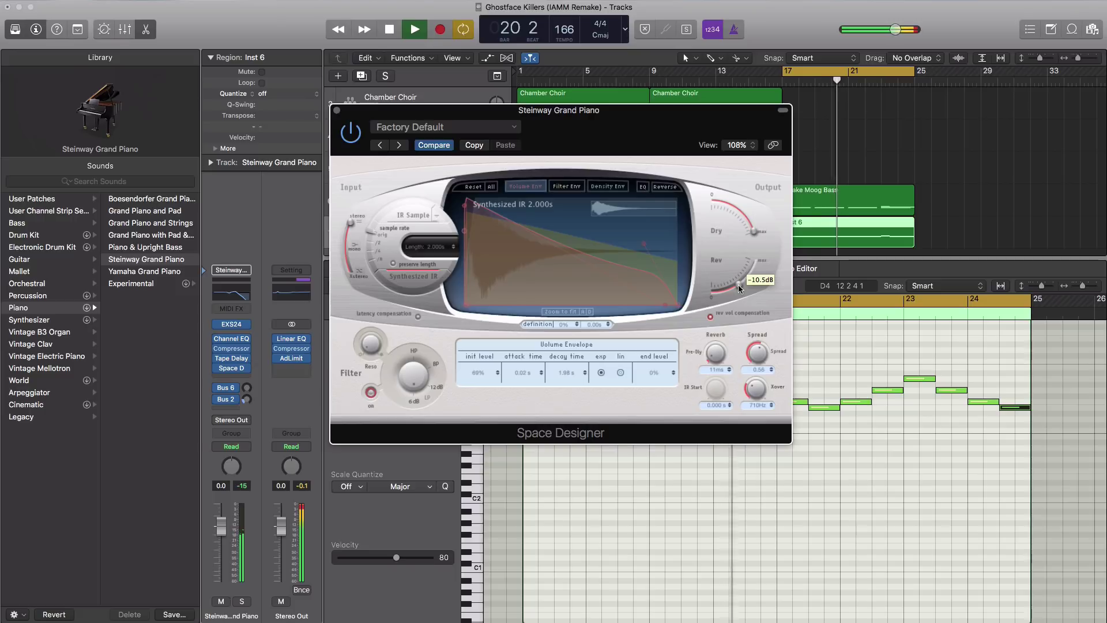
{"action": "key", "text": "super+w"}
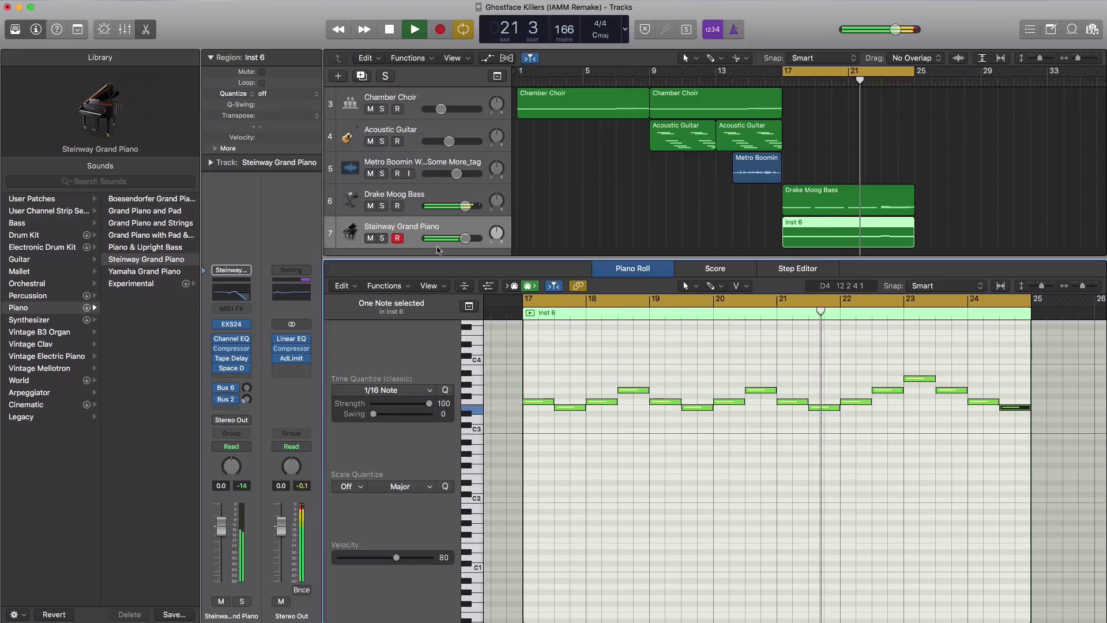
{"action": "mouse_move", "coordinate": [467, 242]}
{"action": "left_mouse_down"}
{"action": "mouse_move", "coordinate": [440, 244]}
{"action": "mouse_move", "coordinate": [452, 242]}
{"action": "left_mouse_up"}
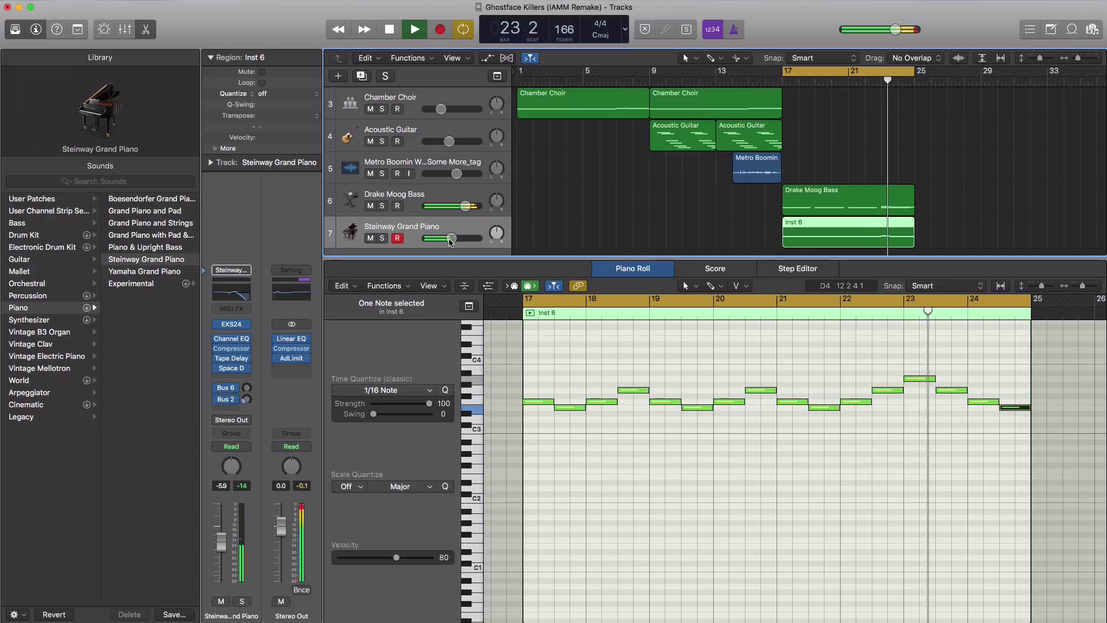
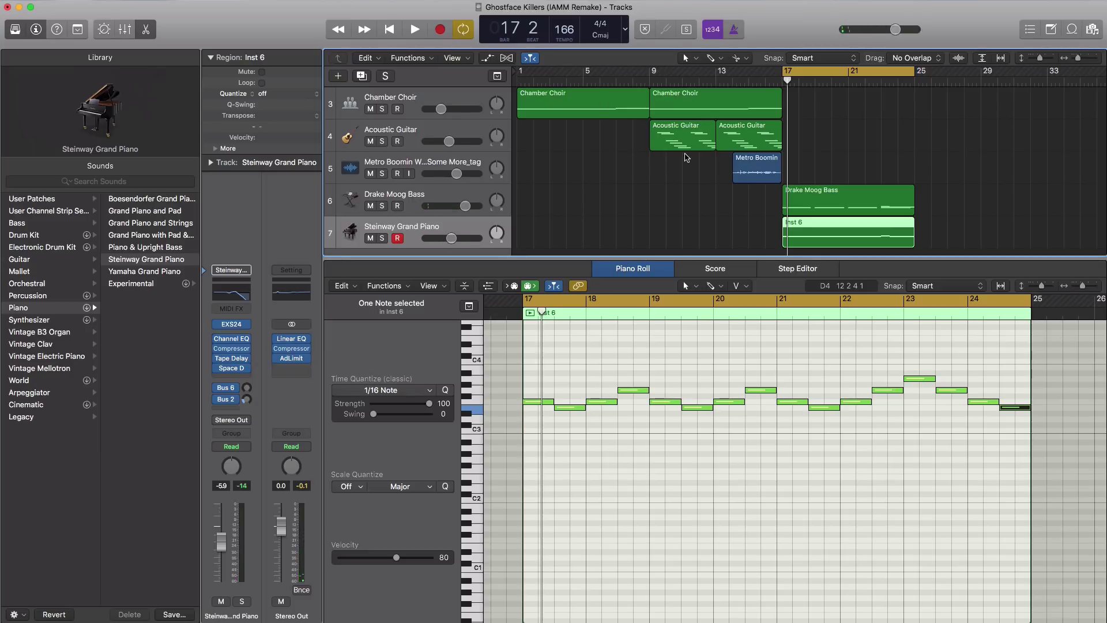
Step: Close the note editor, copy the Salon Echo region to bars 17 and 21, and play the section
{"action": "key", "text": "e"}
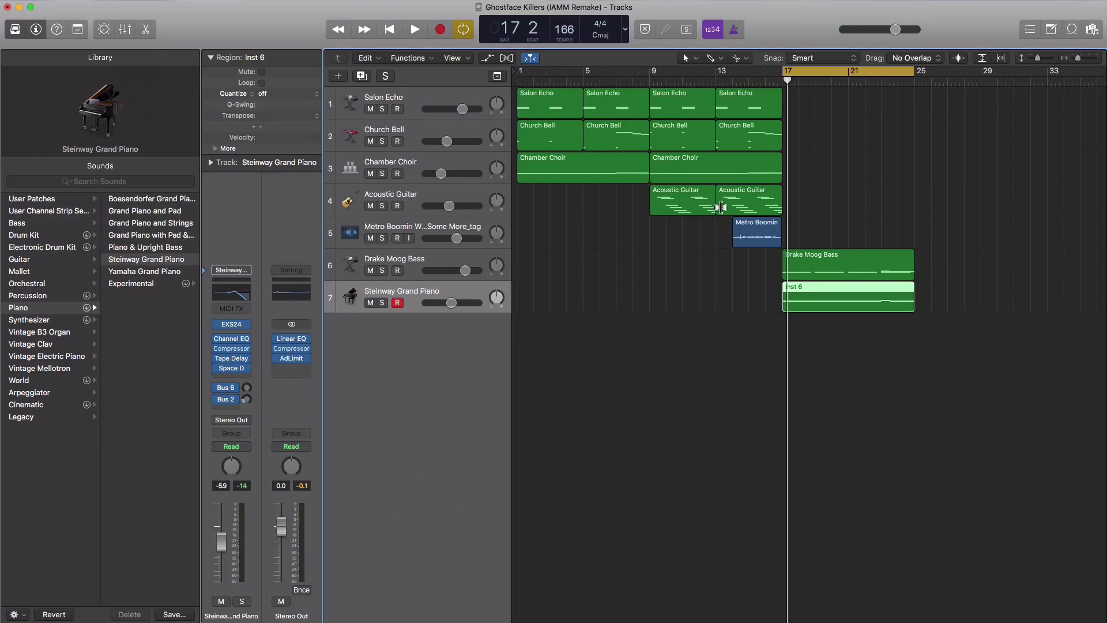
{"action": "scroll", "coordinate": [730, 143], "scroll_direction": "down", "scroll_amount": 2}
{"action": "left_click_drag", "start_coordinate": [729, 109], "coordinate": [846, 112]}
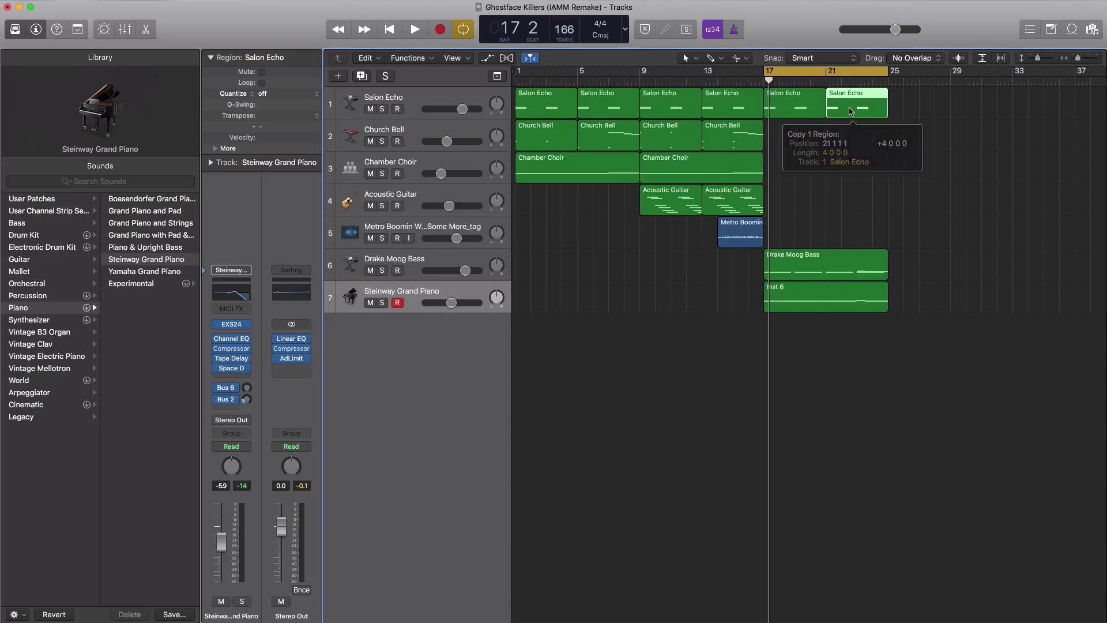
{"action": "key", "text": "space"}
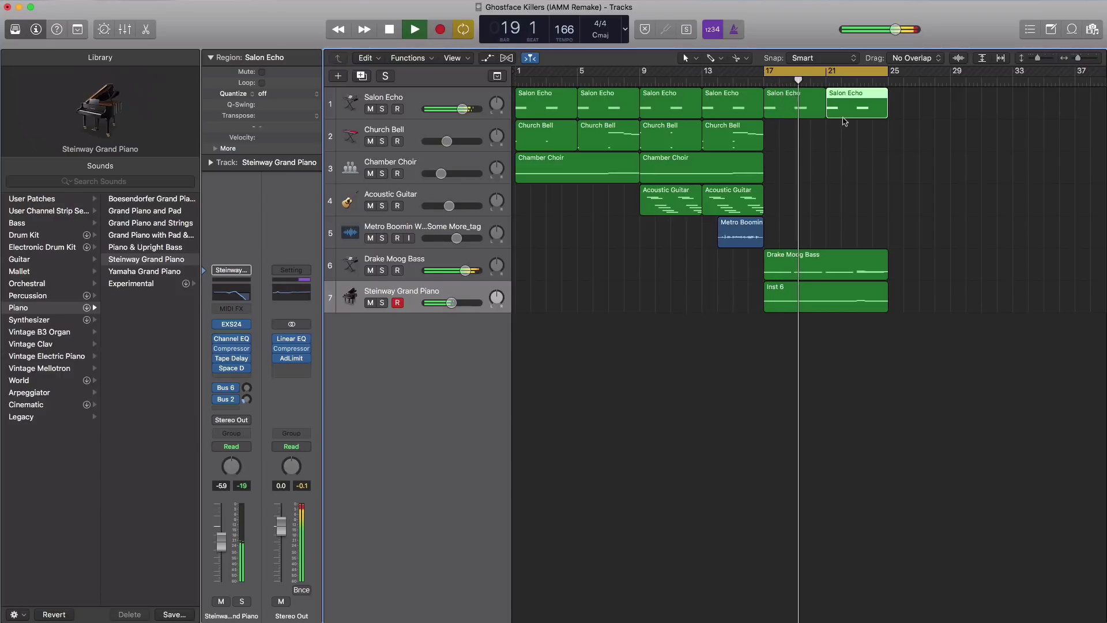
{"action": "key", "text": "space"}
Step: Duplicate the Salon Echo track and move the two regions from bars 17 to 25 onto the duplicate
{"action": "left_click", "coordinate": [784, 107], "text": "shift"}
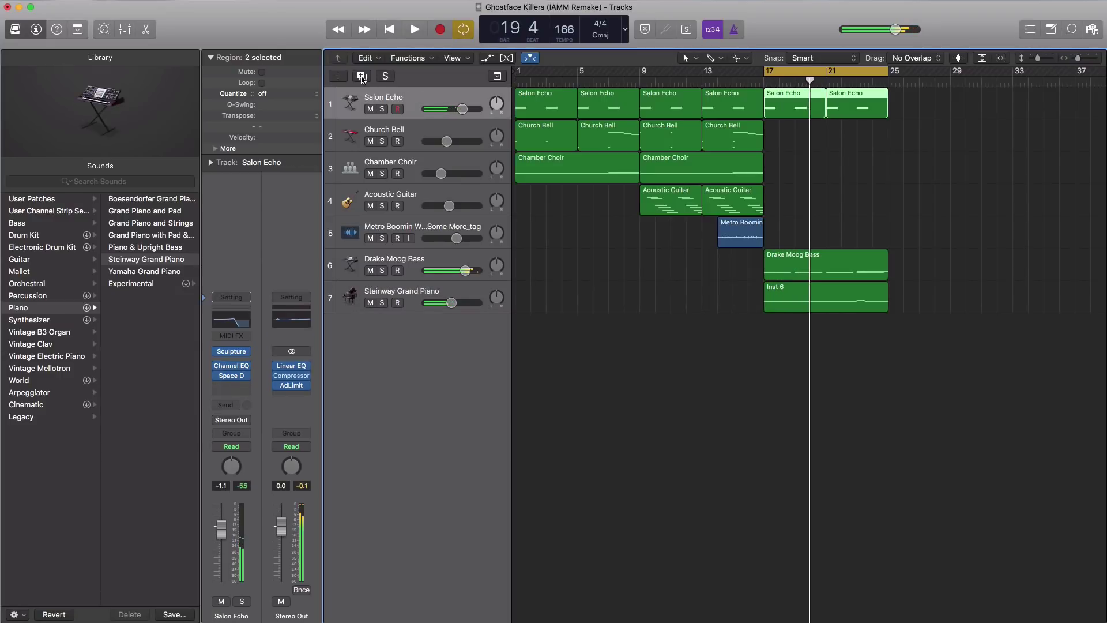
{"action": "key", "text": "super+d"}
{"action": "left_click_drag", "start_coordinate": [935, 130], "coordinate": [807, 143]}
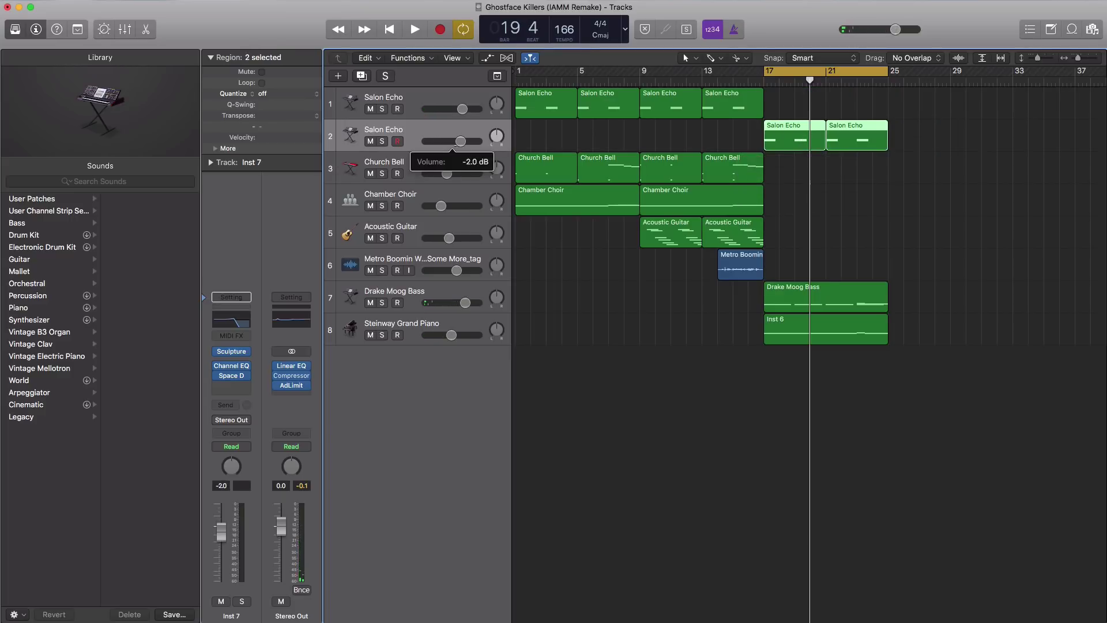
Step: Set the duplicate Salon Echo track's volume to -6.0 dB while the loop plays
{"action": "key", "text": "space"}
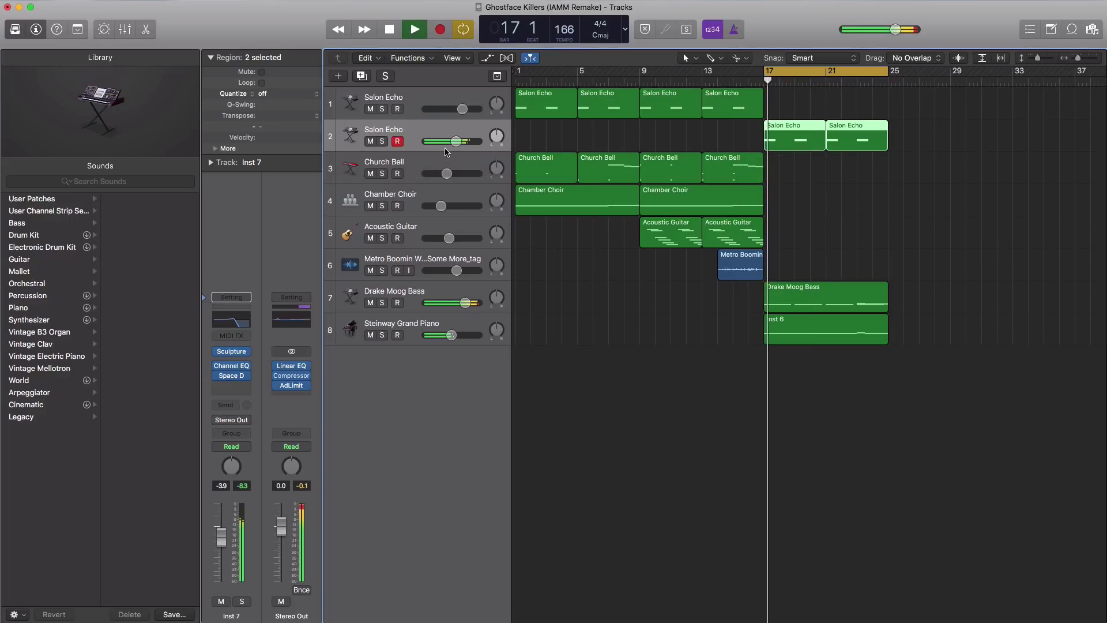
{"action": "left_click_drag", "start_coordinate": [455, 141], "coordinate": [452, 141]}
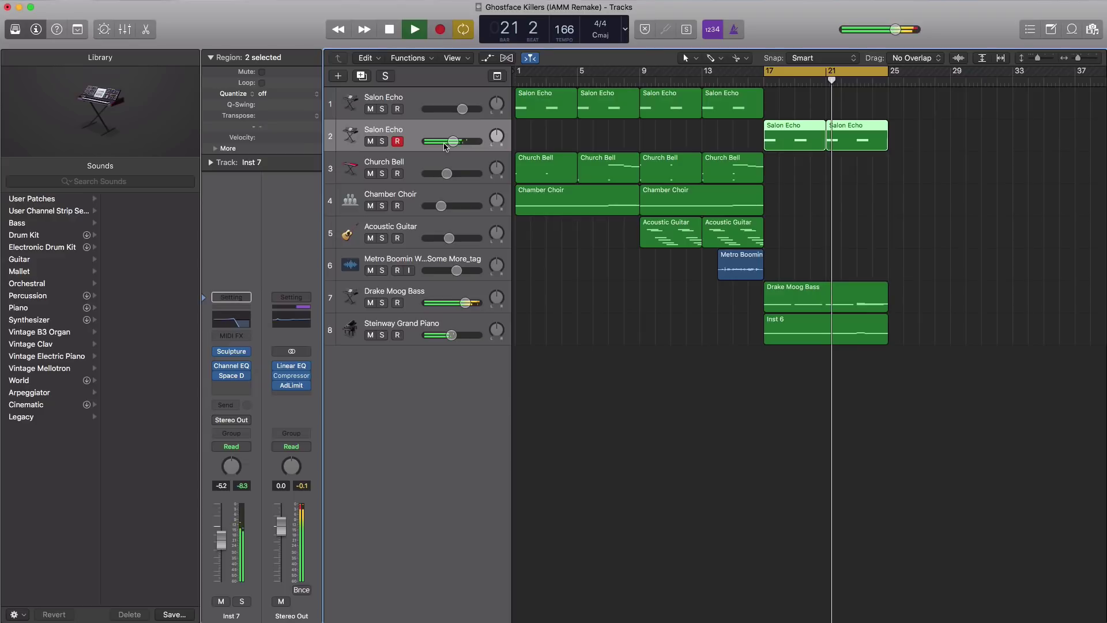
{"action": "left_click_drag", "start_coordinate": [445, 145], "coordinate": [447, 144]}
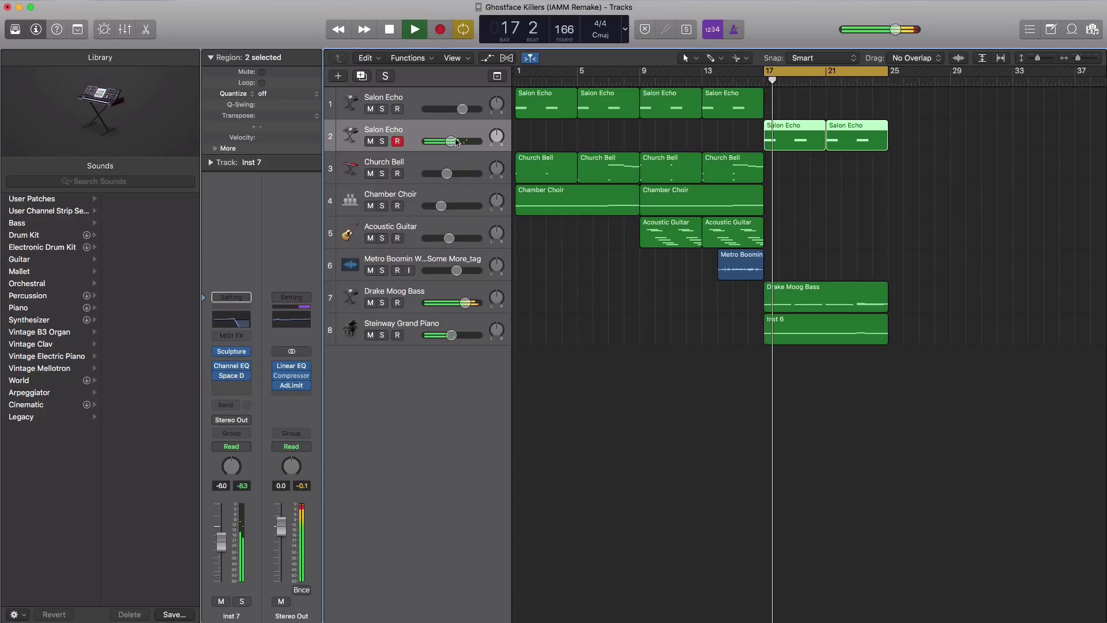
{"action": "key", "text": "space"}
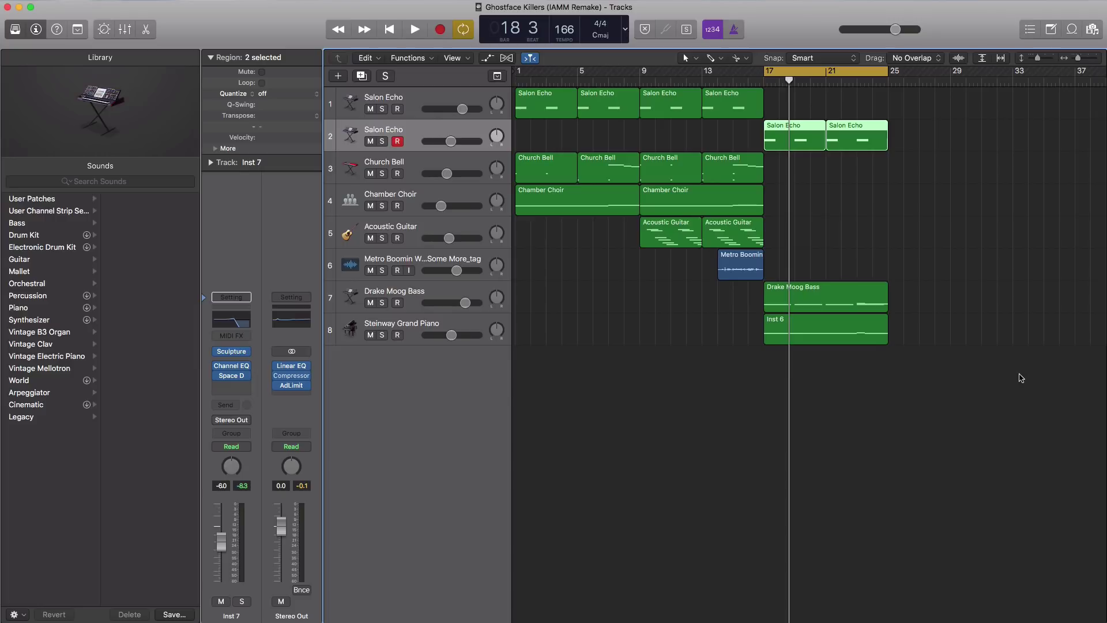
Step: Create one software instrument track with an empty channel strip and place it below the Steinway Grand Piano
{"action": "left_click", "coordinate": [338, 76]}
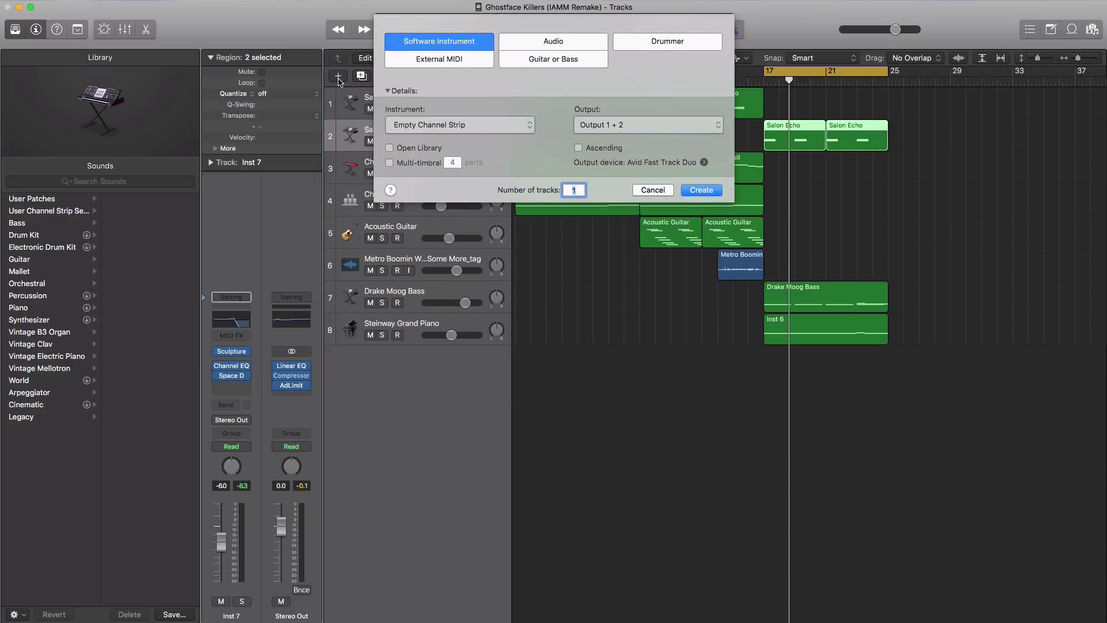
{"action": "key", "text": "Return"}
{"action": "left_click_drag", "start_coordinate": [415, 252], "coordinate": [395, 430]}
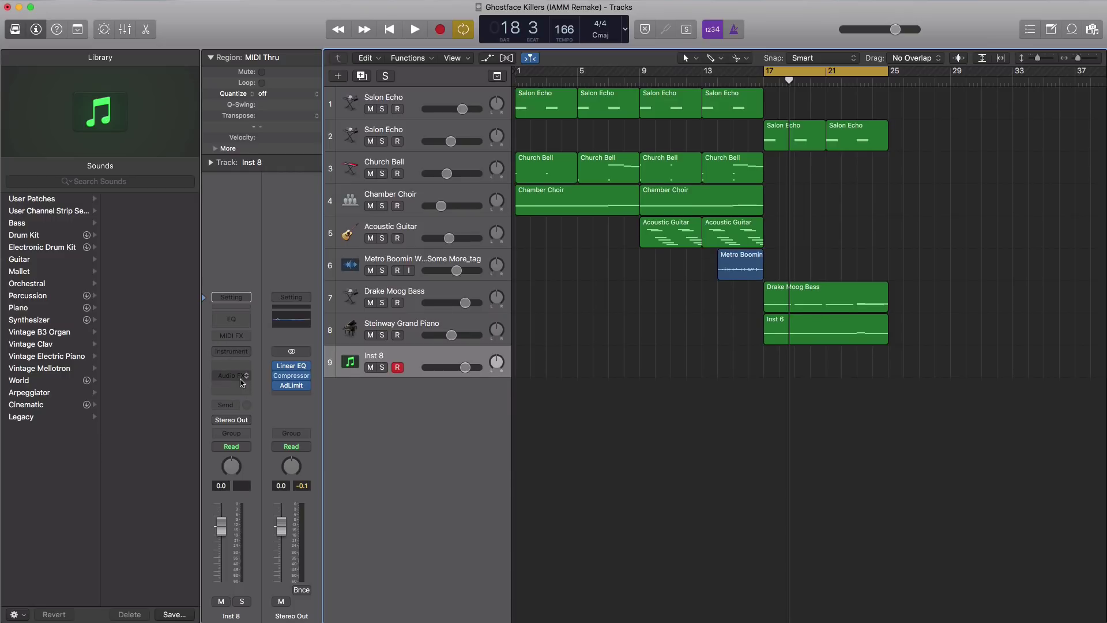
Step: Insert the EXS24 sampler on the new track and load the "ghostface killers drum kit" instrument
{"action": "left_click", "coordinate": [234, 354]}
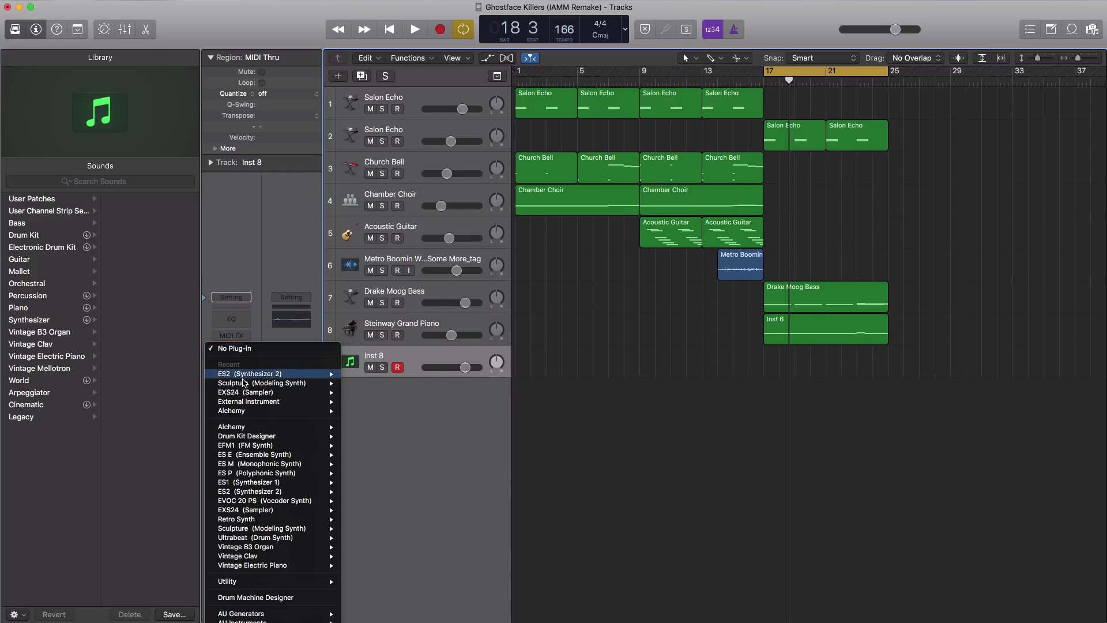
{"action": "left_click", "coordinate": [361, 393]}
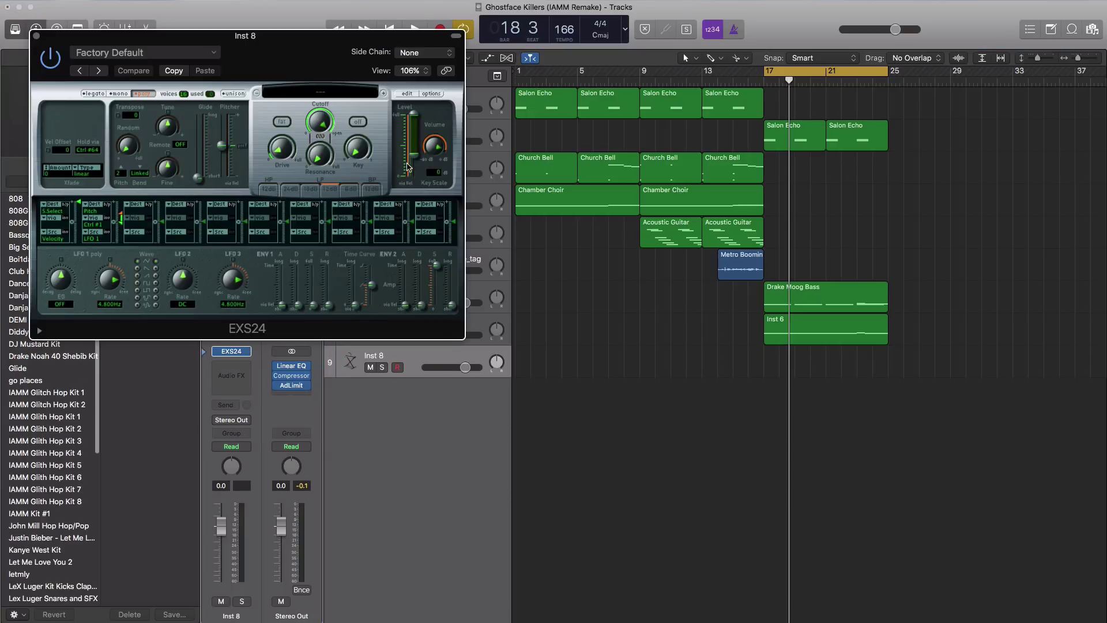
{"action": "left_click", "coordinate": [334, 92]}
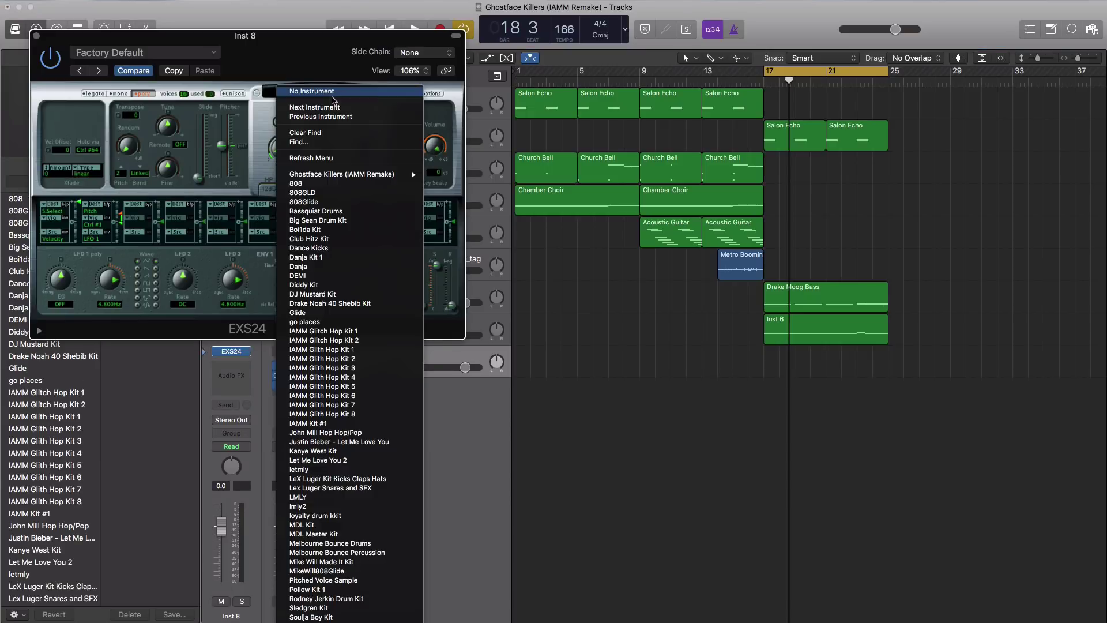
{"action": "mouse_move", "coordinate": [345, 176]}
{"action": "left_click", "coordinate": [459, 176]}
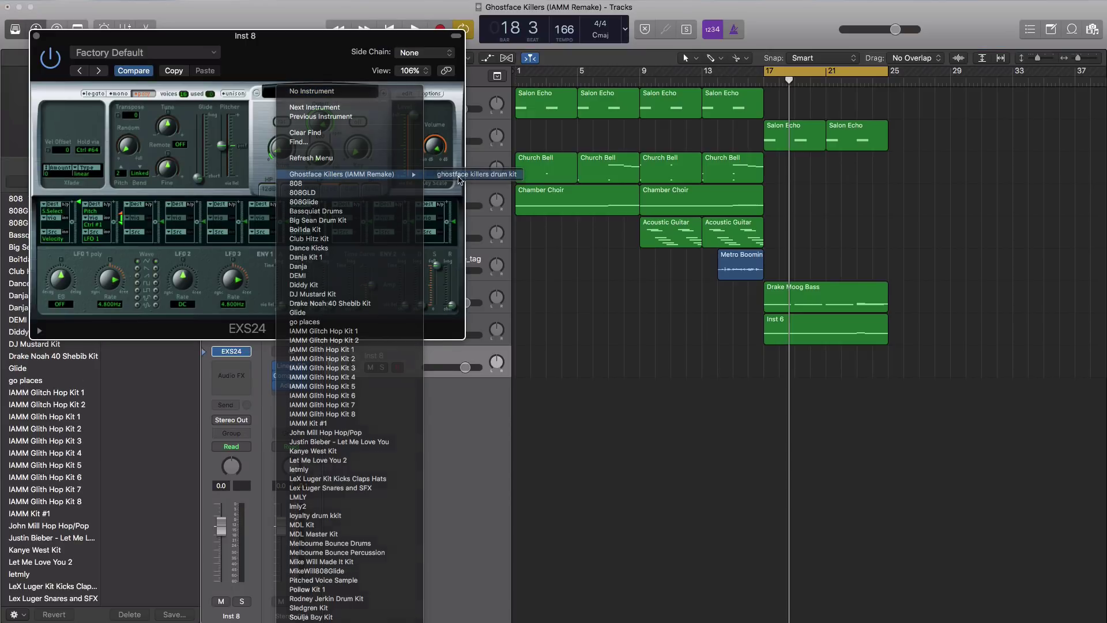
{"action": "left_click", "coordinate": [36, 37]}
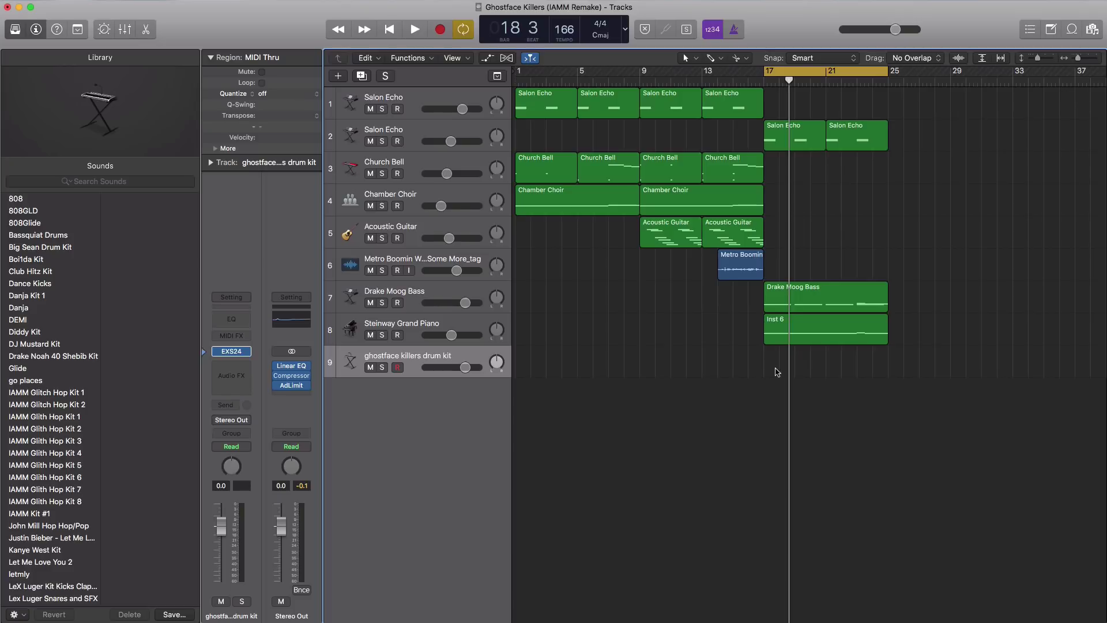
Step: Create an empty region from bar 17 to 21 on the drum kit track and add a D1 note at its start
{"action": "left_click_drag", "start_coordinate": [784, 370], "coordinate": [826, 372]}
{"action": "double_click", "coordinate": [812, 374]}
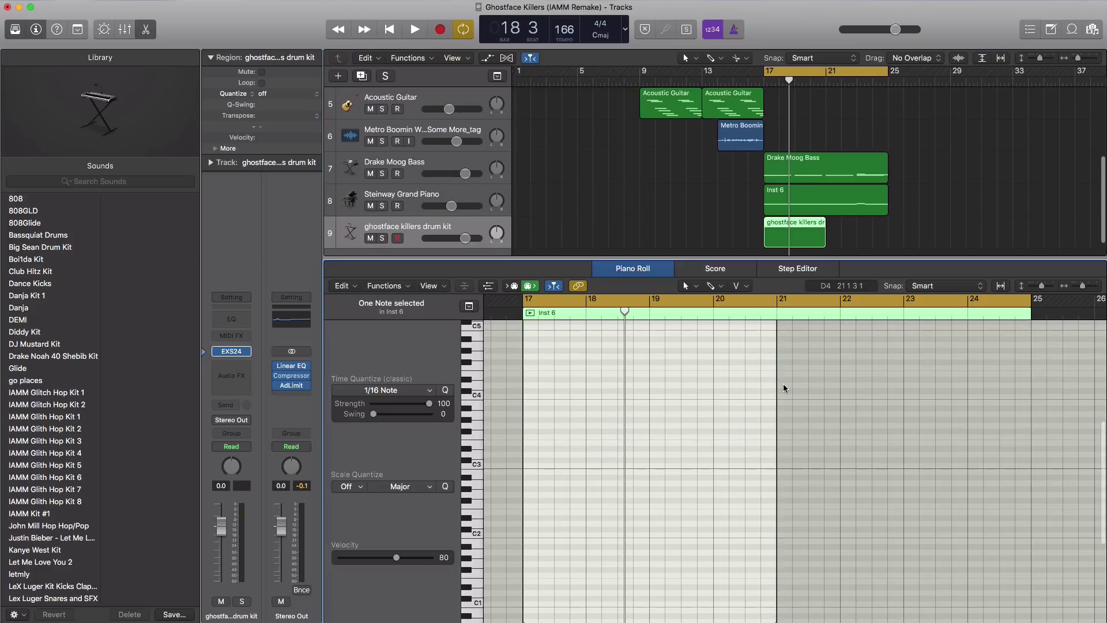
{"action": "scroll", "coordinate": [571, 455], "scroll_direction": "down", "scroll_amount": 3}
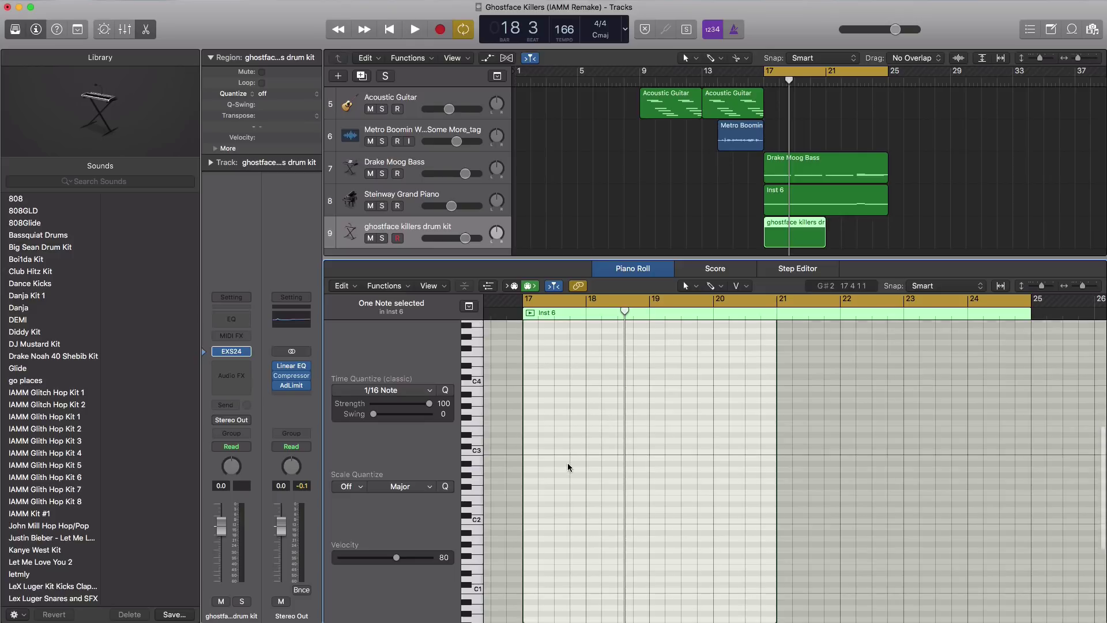
{"action": "key", "text": "space"}
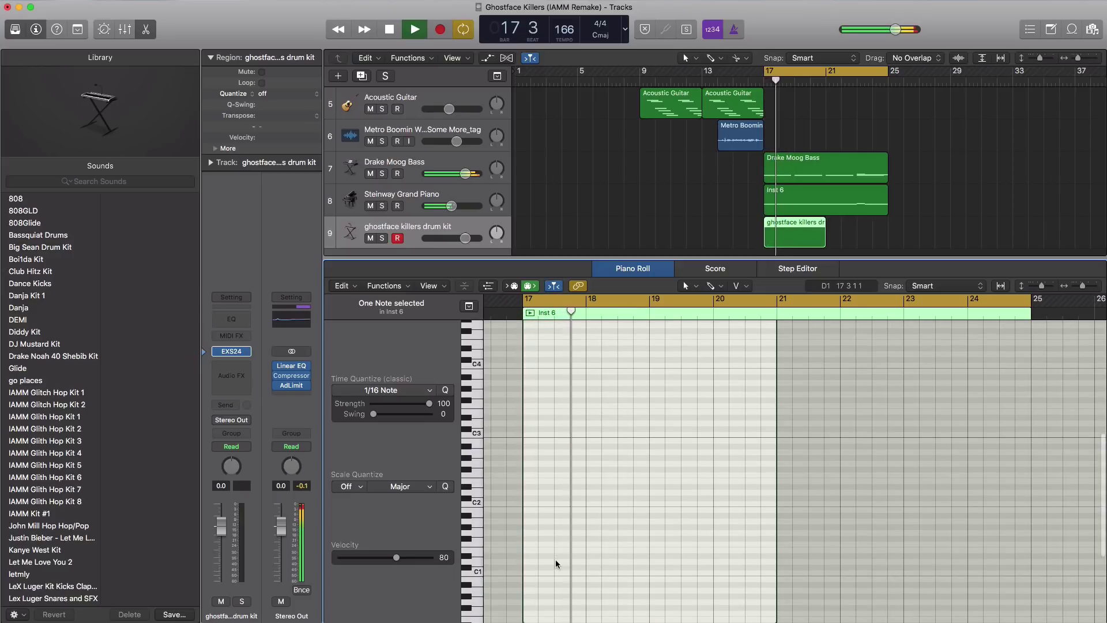
{"action": "key", "text": "space"}
{"action": "left_click", "coordinate": [525, 561]}
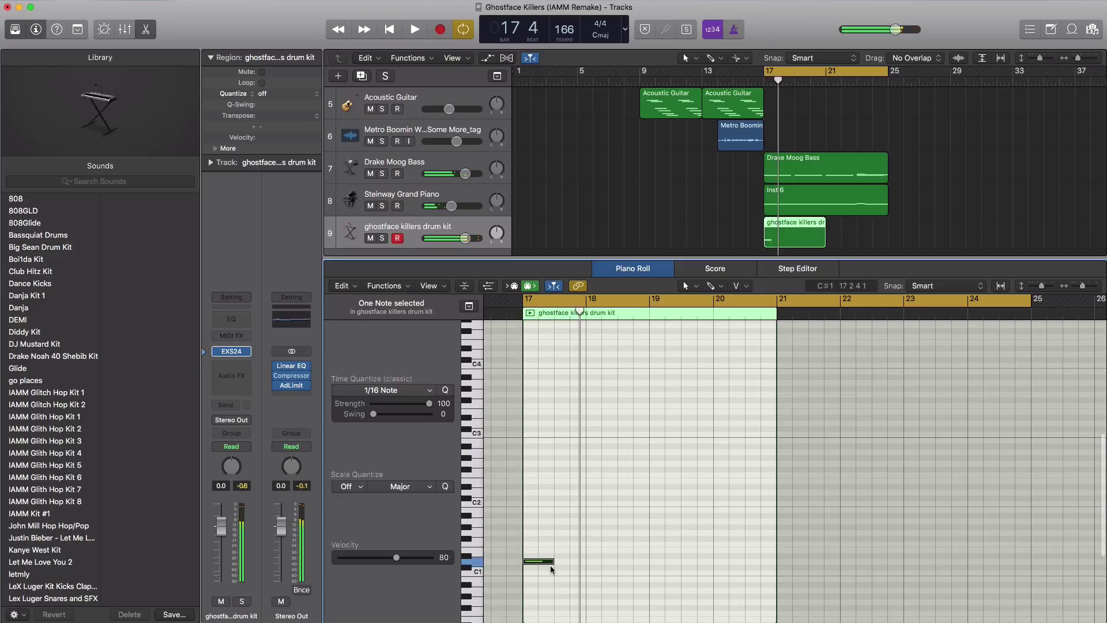
Step: Play the loop and check the drum kit's EXS24 sampler settings
{"action": "key", "text": "space"}
{"action": "left_click", "coordinate": [228, 353]}
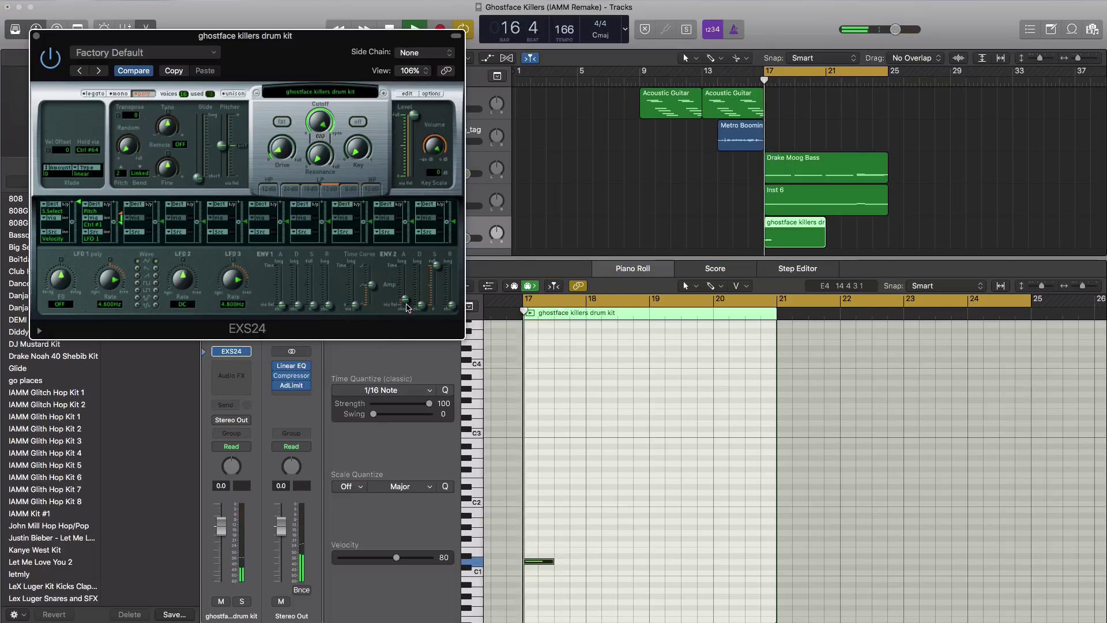
{"action": "left_click", "coordinate": [36, 36]}
{"action": "key", "text": "space"}
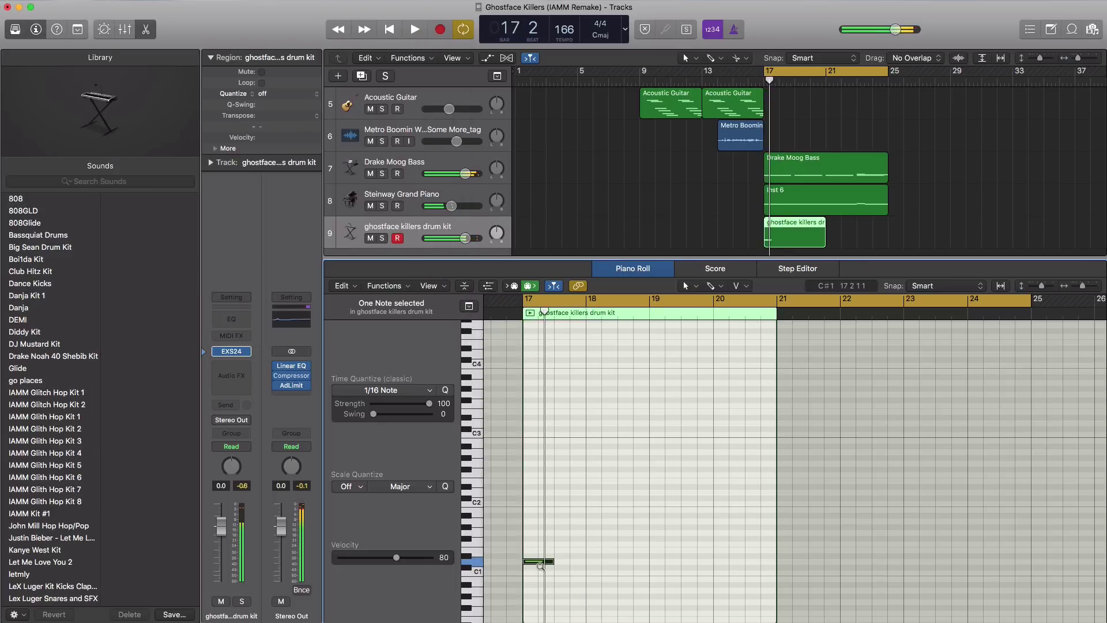
Step: Fill the drum kit region from bar 17 to 21 with copies of the D1 note, one beat long each and back to back
{"action": "left_click_drag", "start_coordinate": [564, 566], "coordinate": [729, 565]}
{"action": "key", "text": "space"}
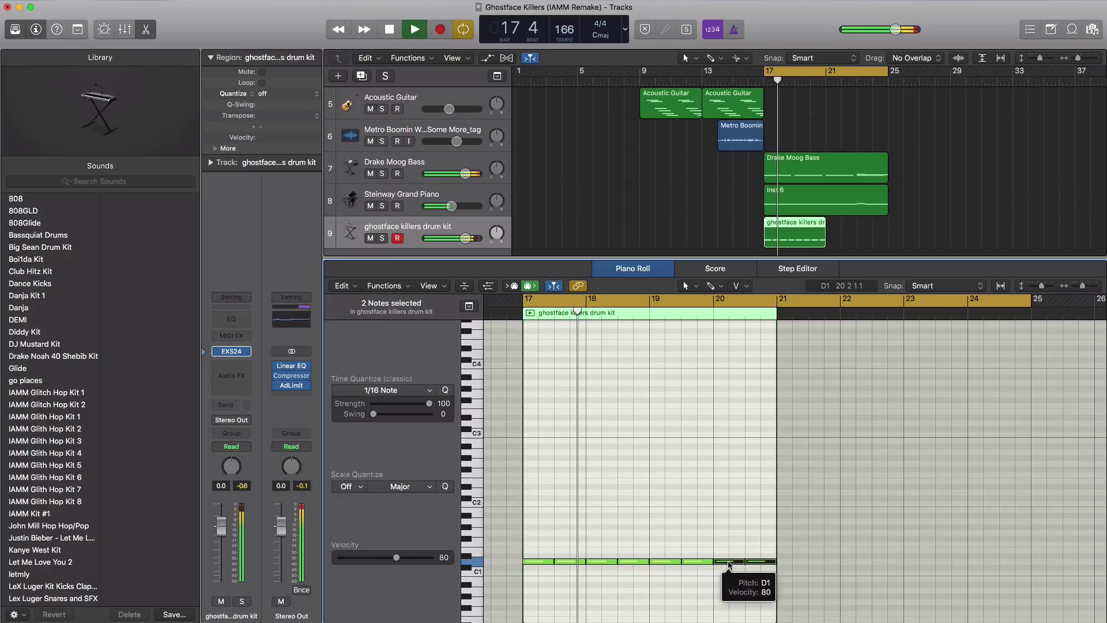
{"action": "key", "text": "space"}
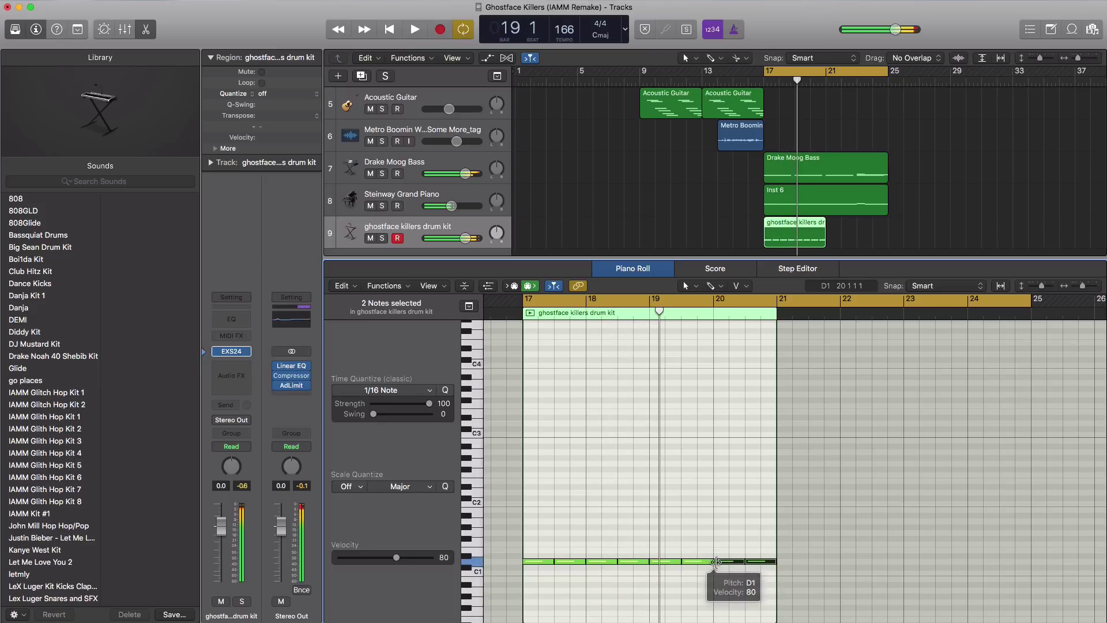
{"action": "left_click_drag", "start_coordinate": [774, 561], "coordinate": [760, 561]}
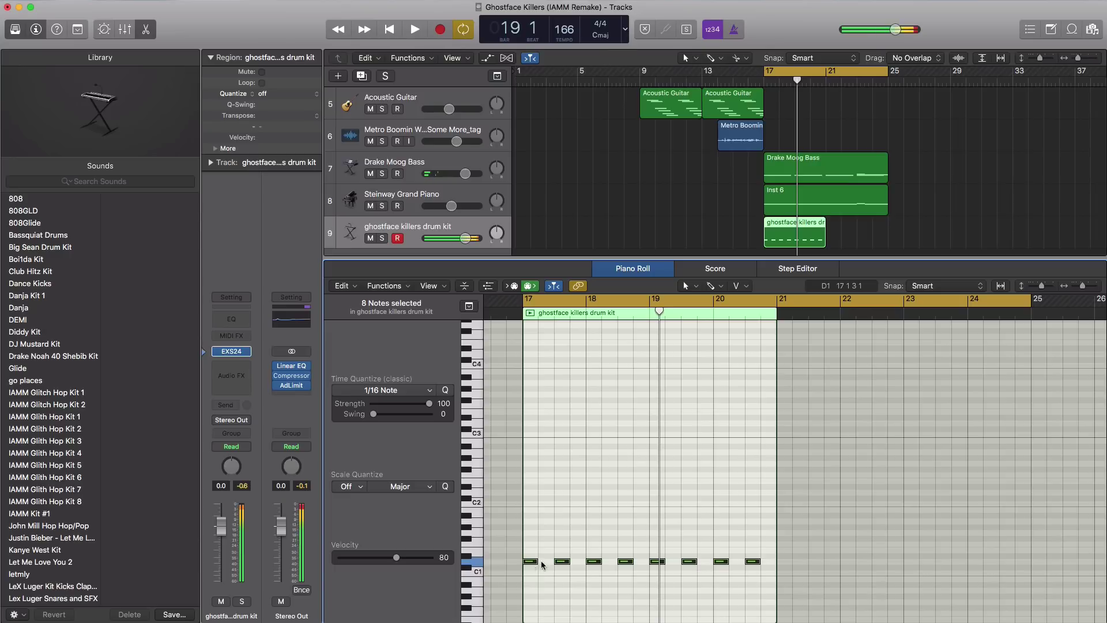
{"action": "left_click_drag", "start_coordinate": [541, 560], "coordinate": [548, 561]}
Step: Set the drum kit track's volume to -6.8 dB while the loop plays
{"action": "key", "text": "space"}
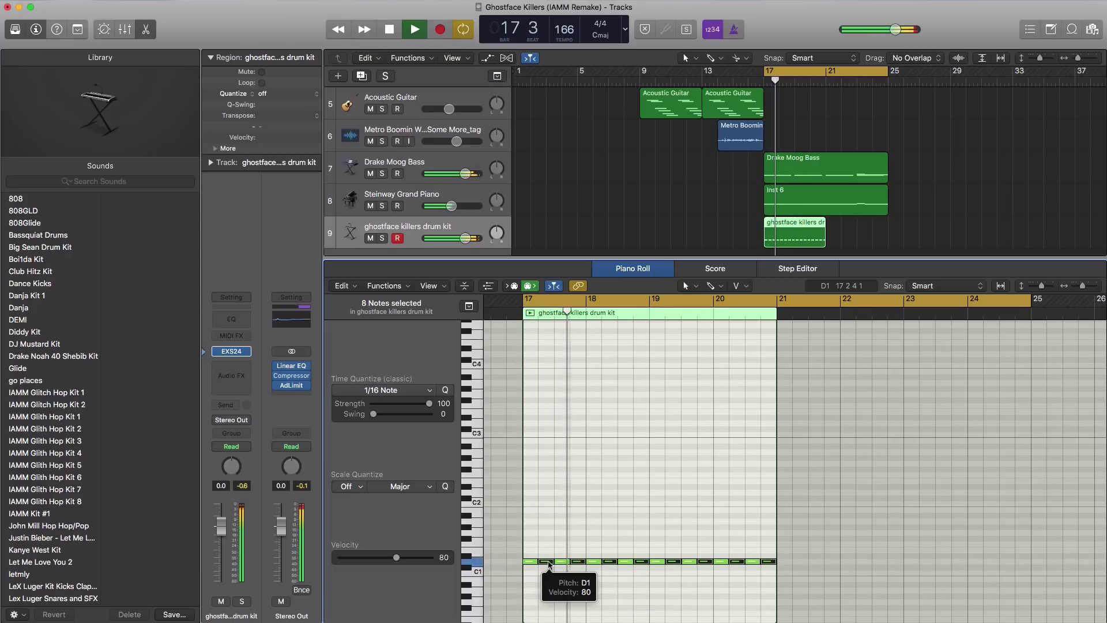
{"action": "left_click_drag", "start_coordinate": [467, 239], "coordinate": [451, 239]}
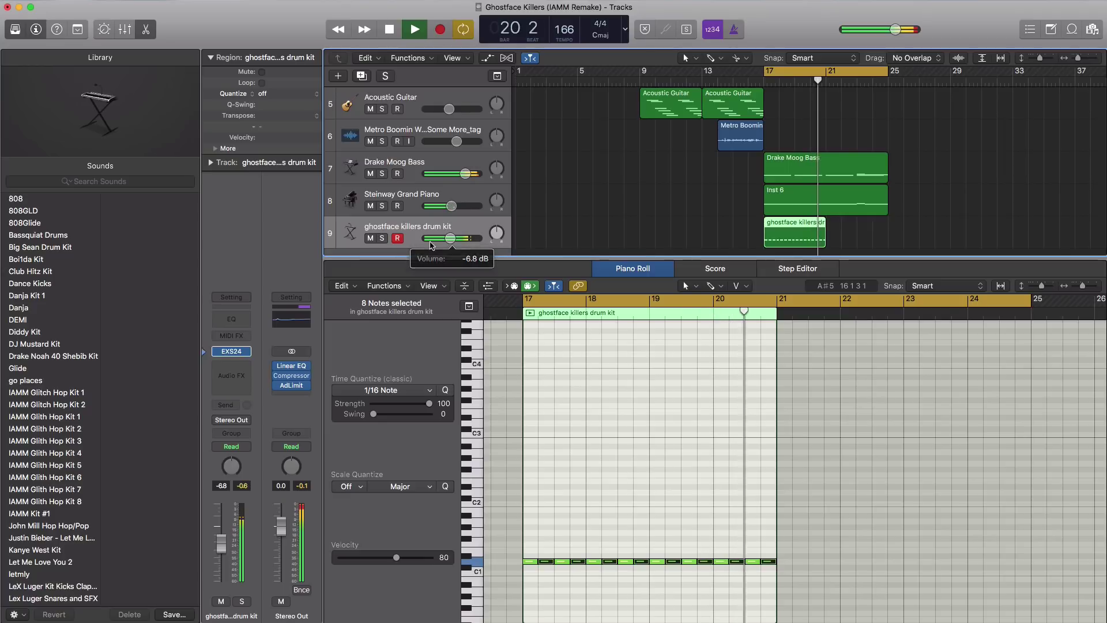
{"action": "key", "text": "space"}
Step: Replace the D1 note on beat 3 of bar 20 with two notes painted with the Brush tool at 1/8 Note quantize
{"action": "scroll", "coordinate": [769, 581], "scroll_direction": "up", "scroll_amount": 5}
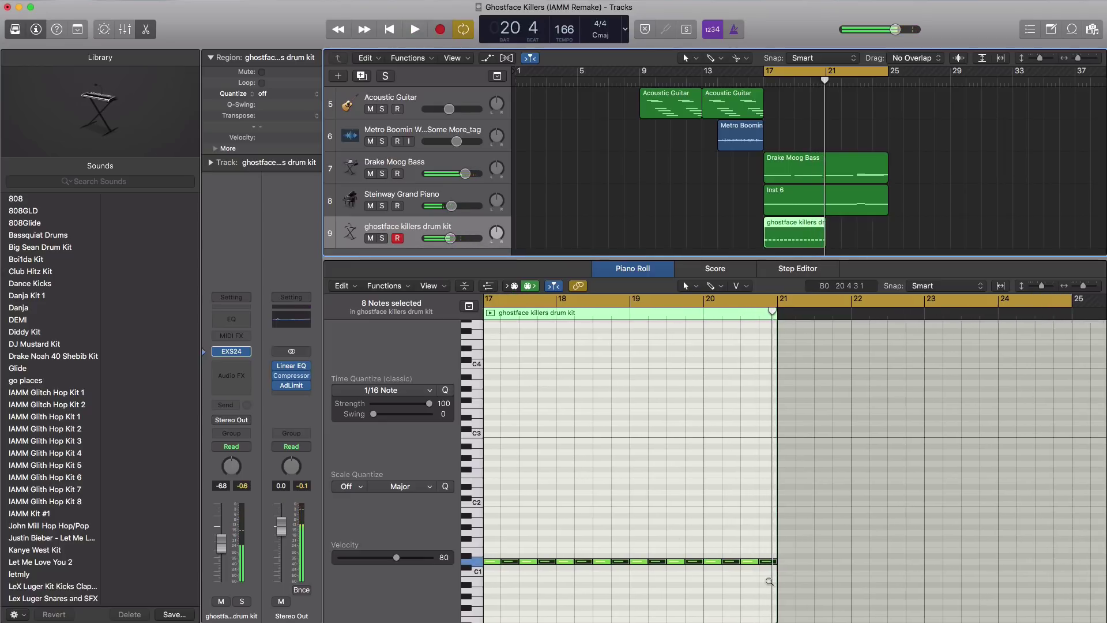
{"action": "left_click", "coordinate": [737, 561]}
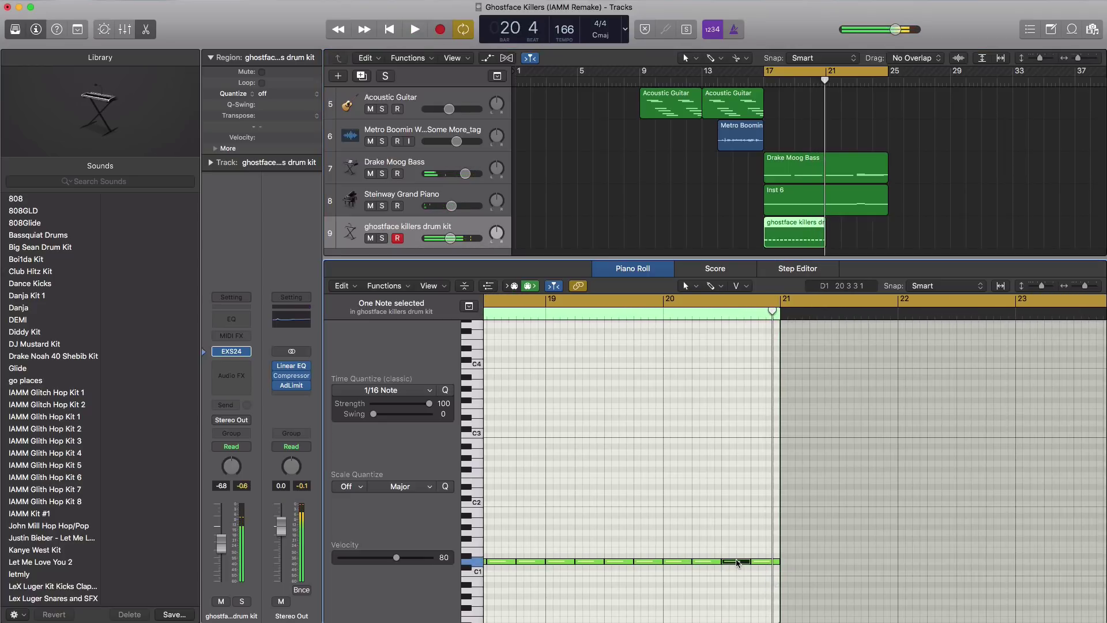
{"action": "left_click", "coordinate": [715, 286]}
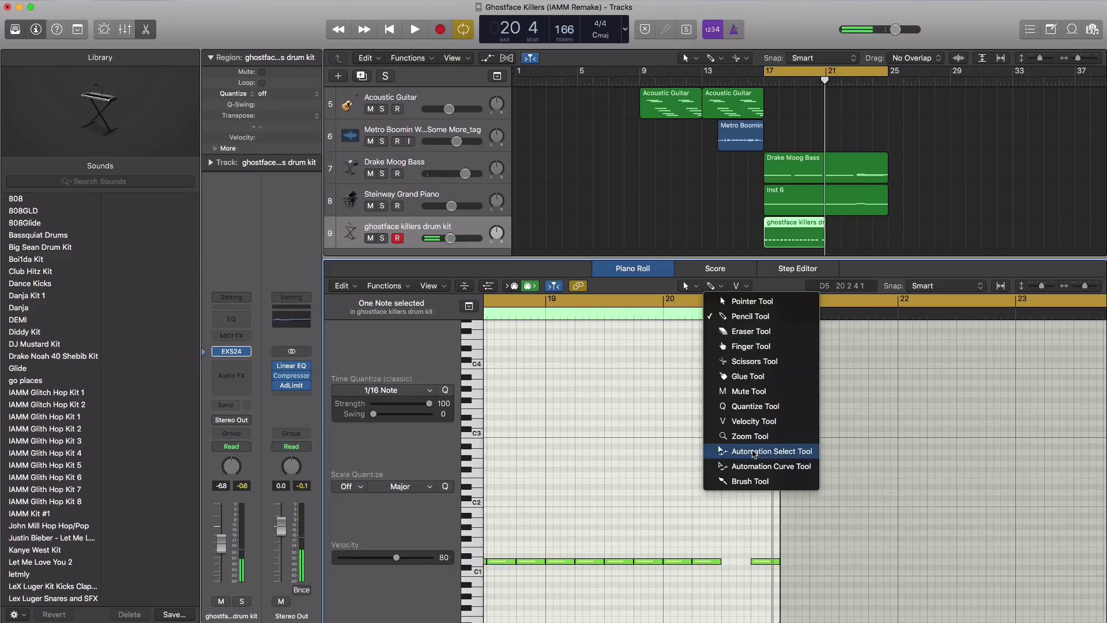
{"action": "left_click", "coordinate": [749, 481]}
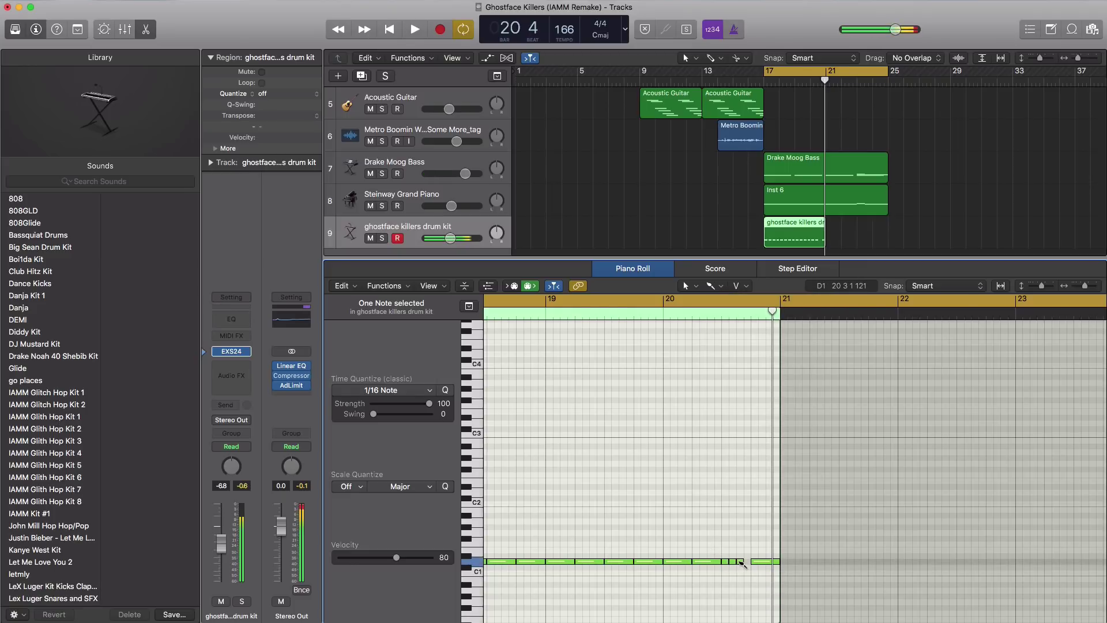
{"action": "left_click", "coordinate": [394, 391]}
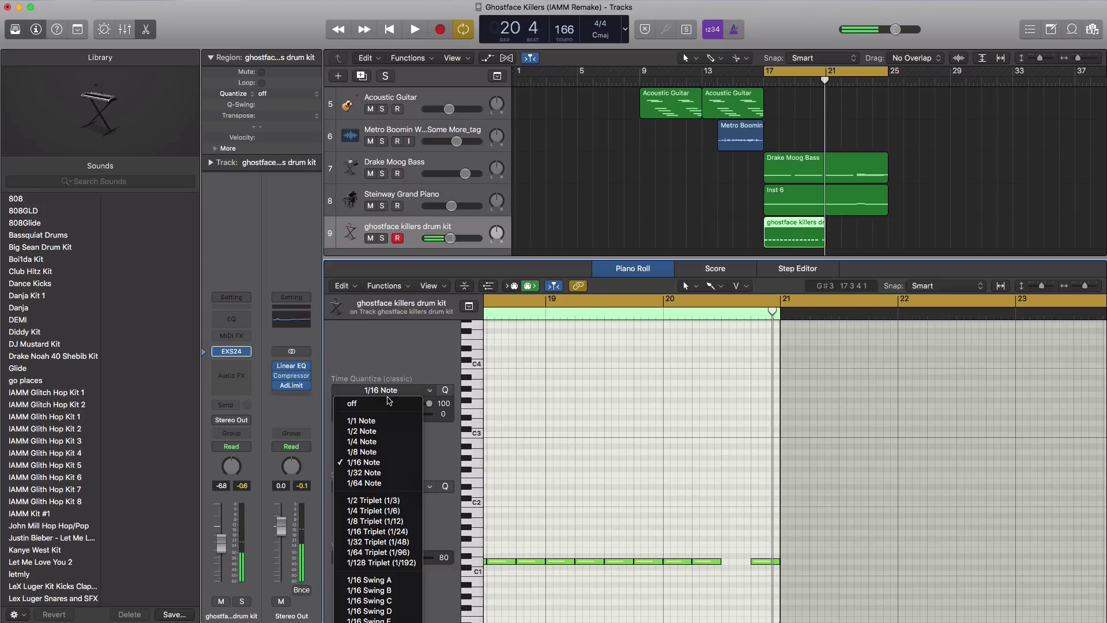
{"action": "left_click", "coordinate": [368, 451]}
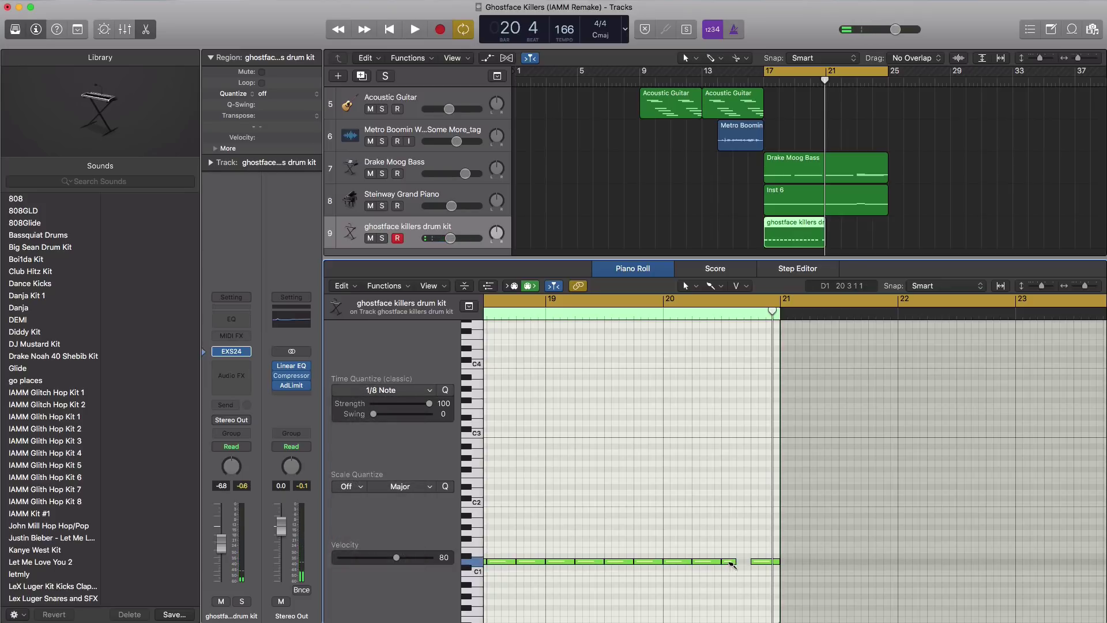
{"action": "key", "text": "space"}
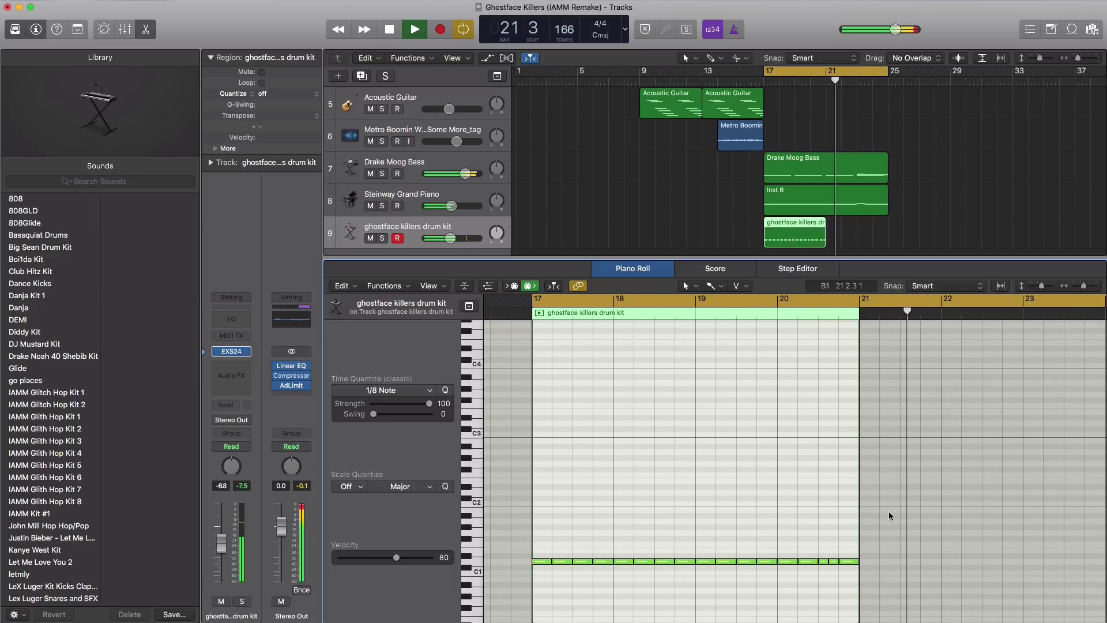
{"action": "key", "text": "space"}
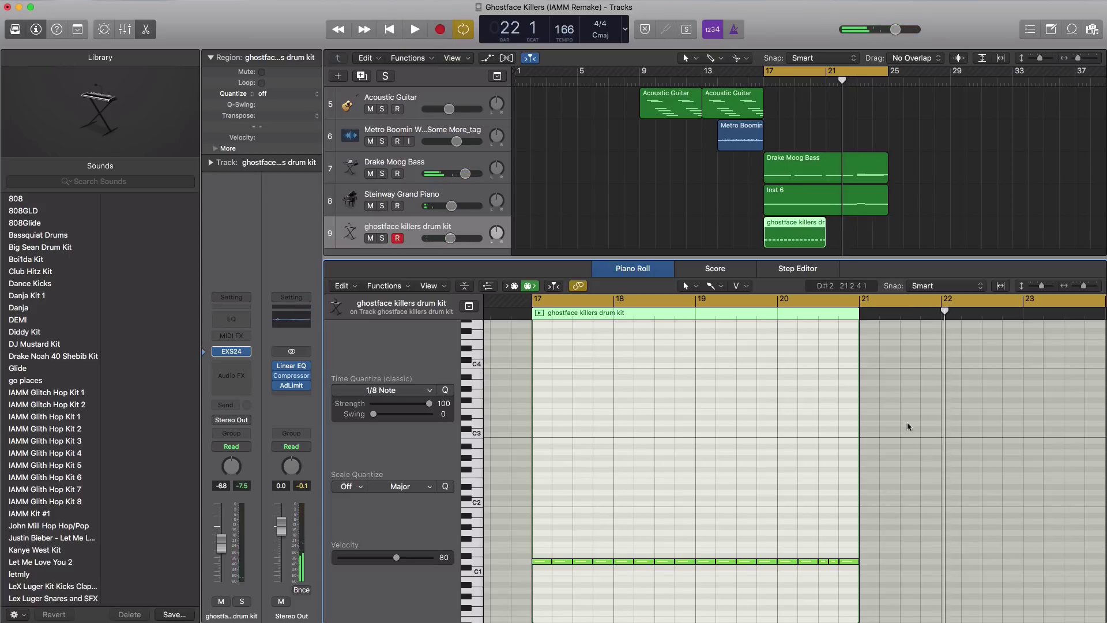
Step: Copy the drum kit region to bar 21 and loop playback over bars 21 to 25
{"action": "left_click_drag", "start_coordinate": [805, 235], "coordinate": [870, 241]}
{"action": "left_click", "coordinate": [841, 76]}
{"action": "left_click_drag", "start_coordinate": [840, 76], "coordinate": [888, 77]}
{"action": "key", "text": "space"}
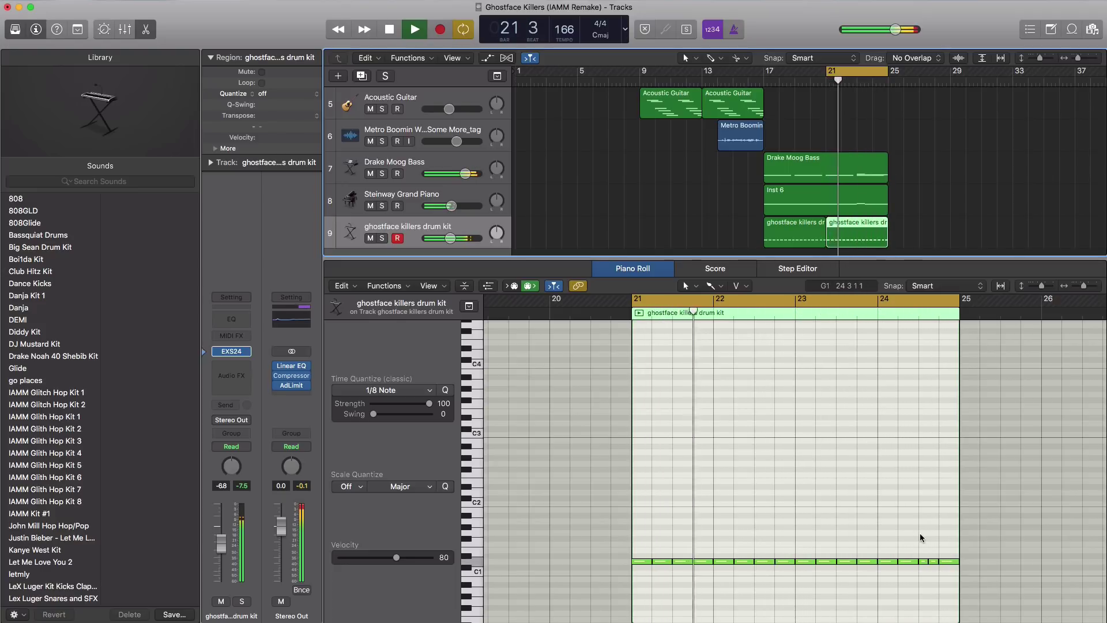
{"action": "key", "text": "space"}
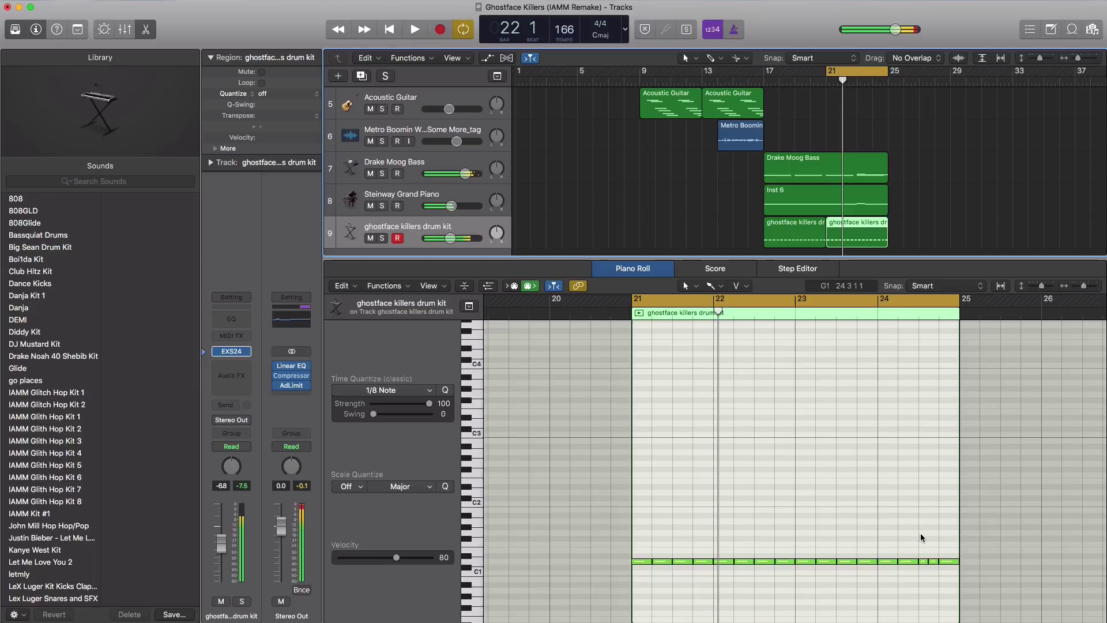
Step: Halve the last D1 note of bar 24 and fill the space after it with a roll brushed at 1/32 Note quantize
{"action": "left_click", "coordinate": [943, 561]}
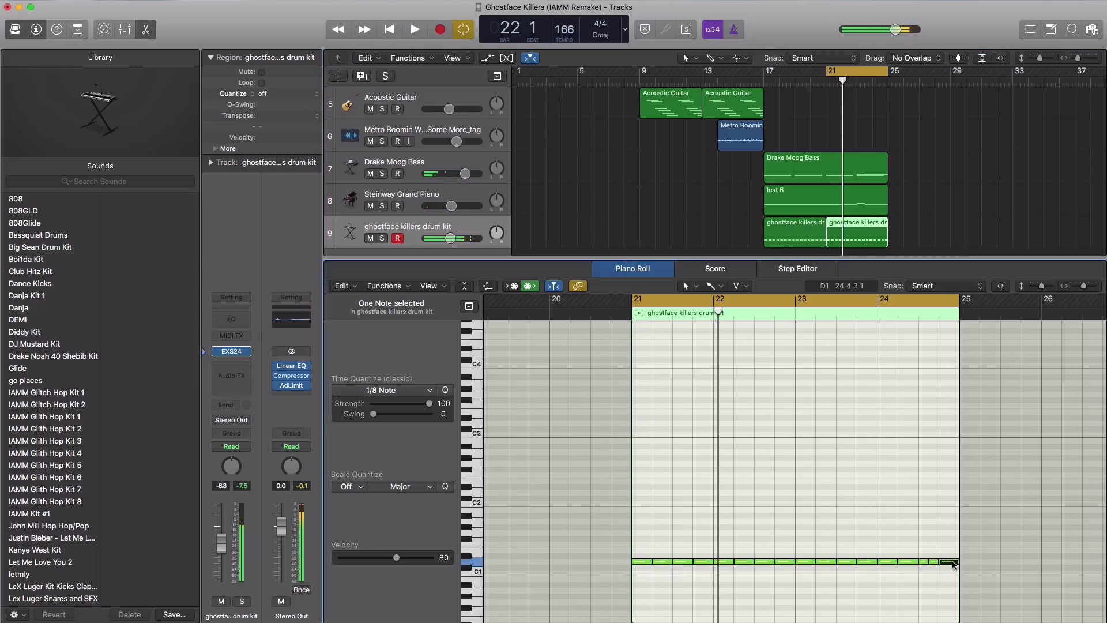
{"action": "scroll", "coordinate": [953, 564], "scroll_direction": "up", "scroll_amount": 5}
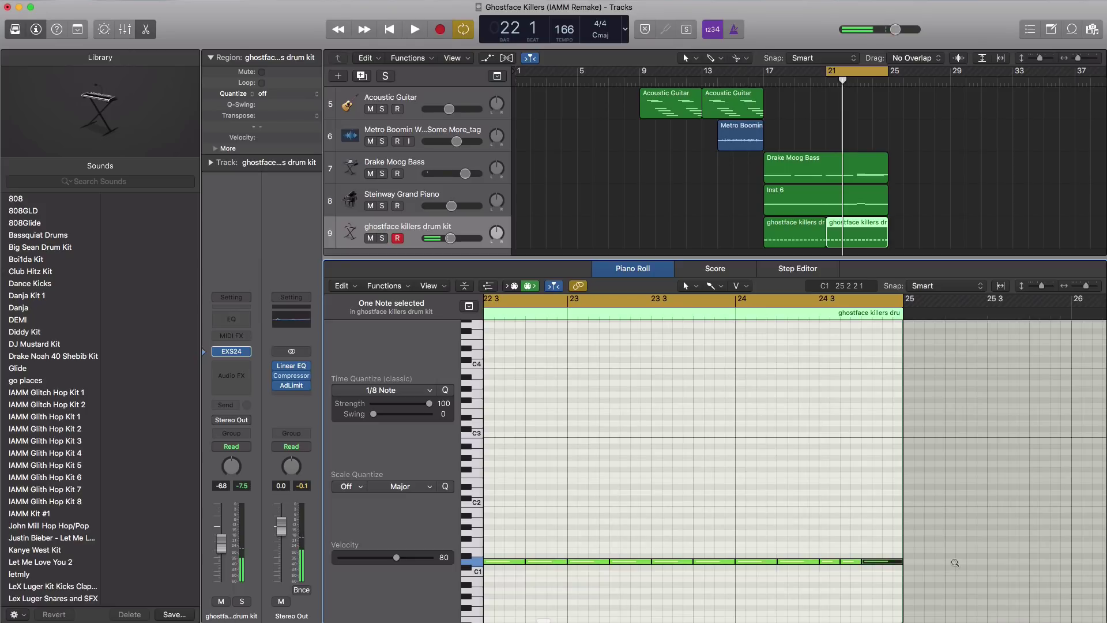
{"action": "left_click_drag", "start_coordinate": [898, 565], "coordinate": [880, 564]}
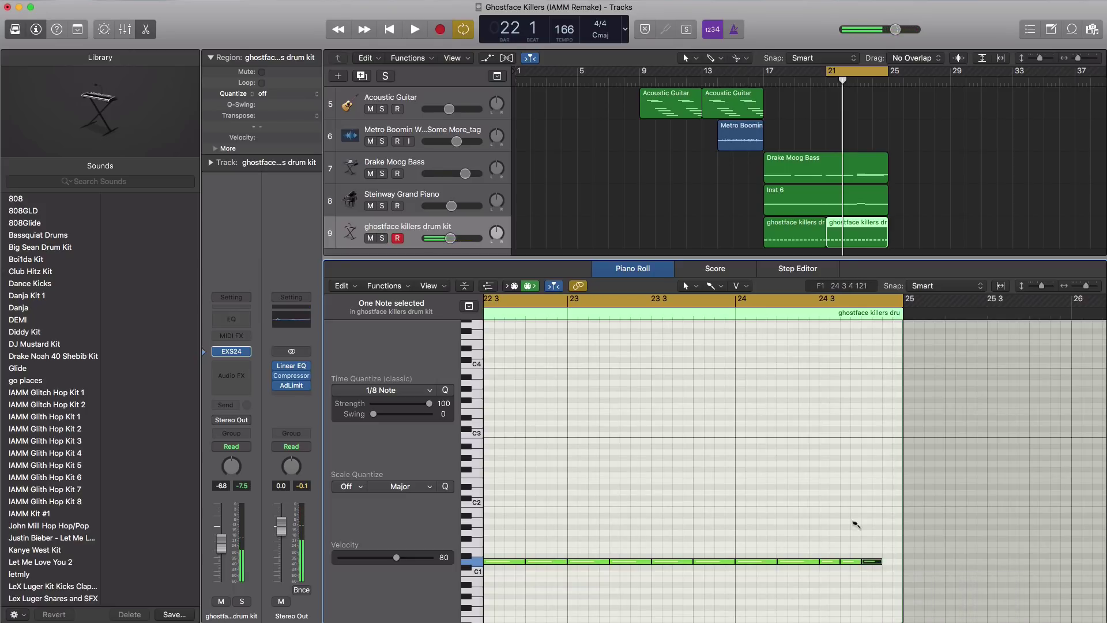
{"action": "left_click", "coordinate": [399, 390]}
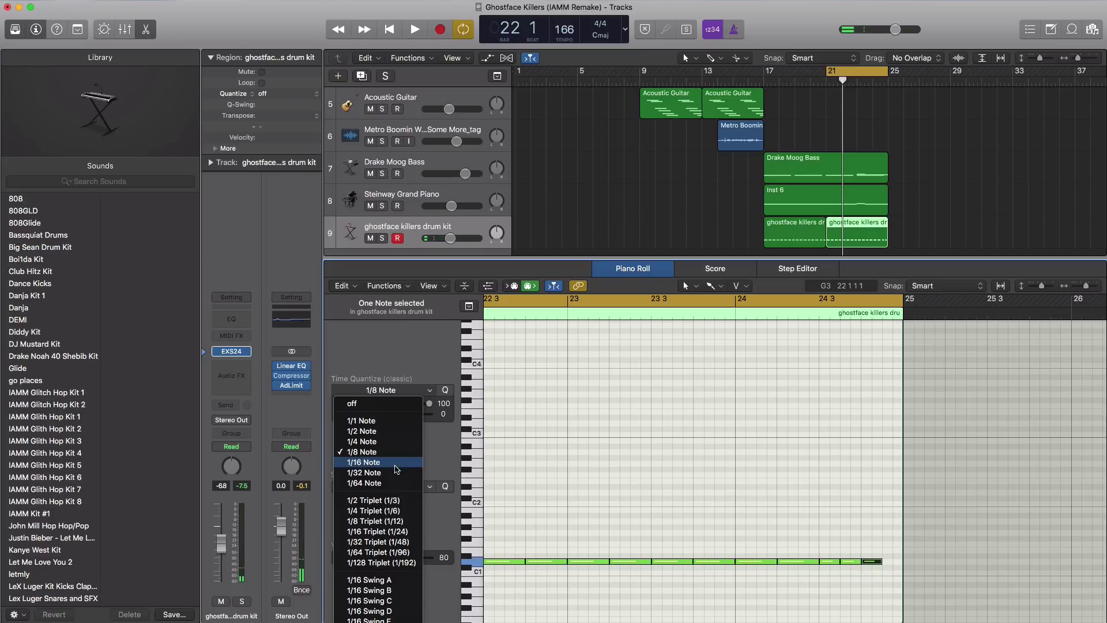
{"action": "left_click", "coordinate": [905, 560]}
{"action": "scroll", "coordinate": [841, 548], "scroll_direction": "left", "scroll_amount": 3}
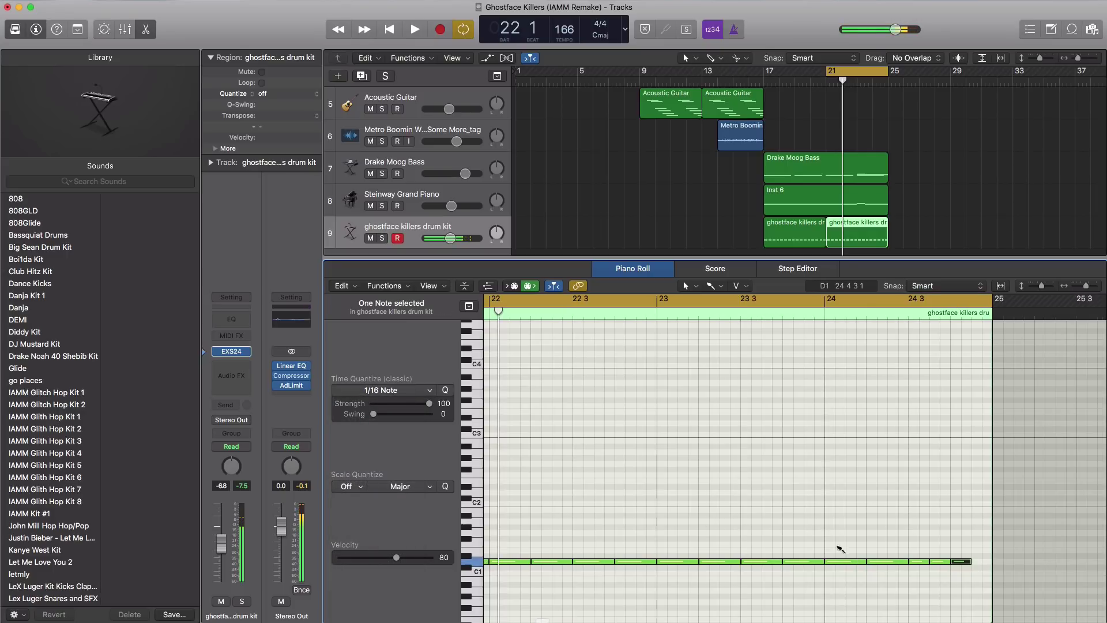
{"action": "left_click", "coordinate": [374, 391]}
{"action": "left_click", "coordinate": [944, 549]}
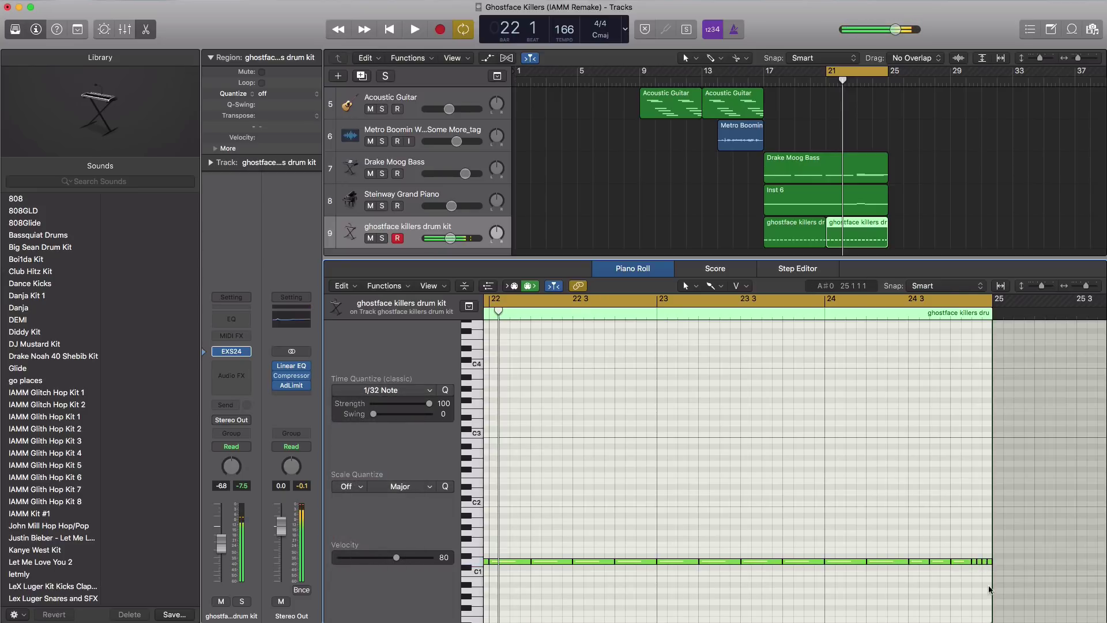
{"action": "key", "text": "space"}
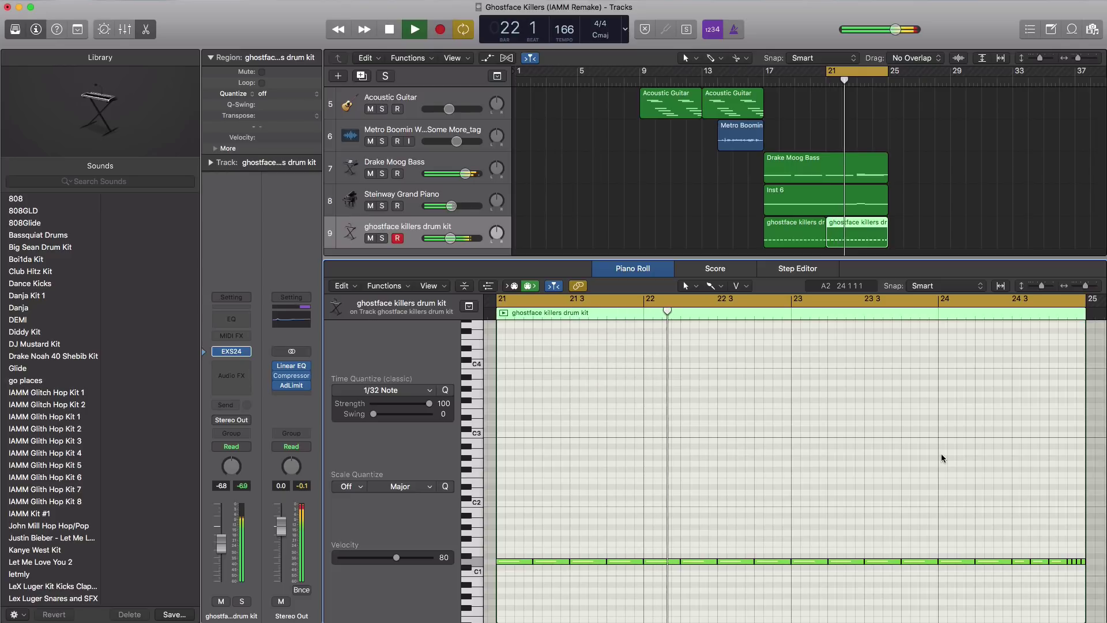
{"action": "key", "text": "space"}
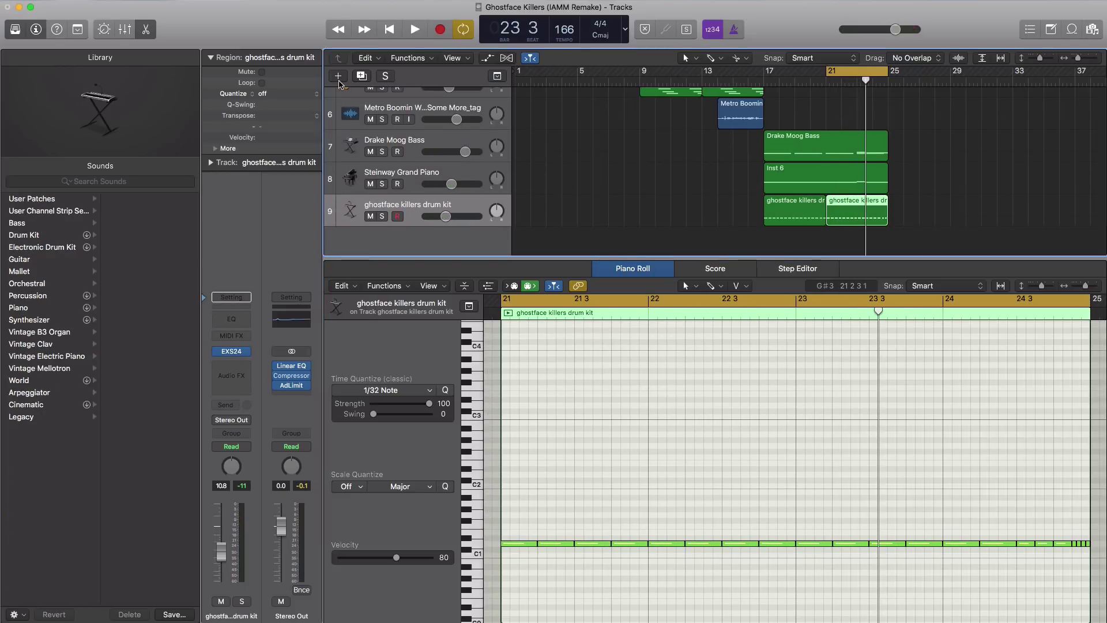
{"action": "left_click", "coordinate": [338, 76]}
{"action": "key", "text": "Return"}
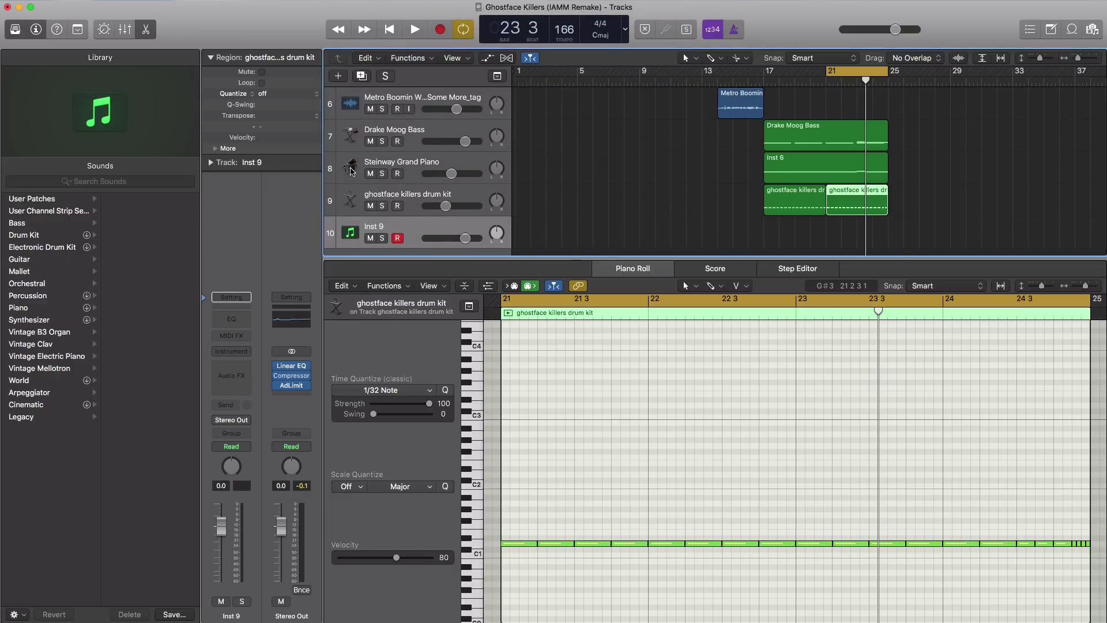
{"action": "key", "text": "super+z"}
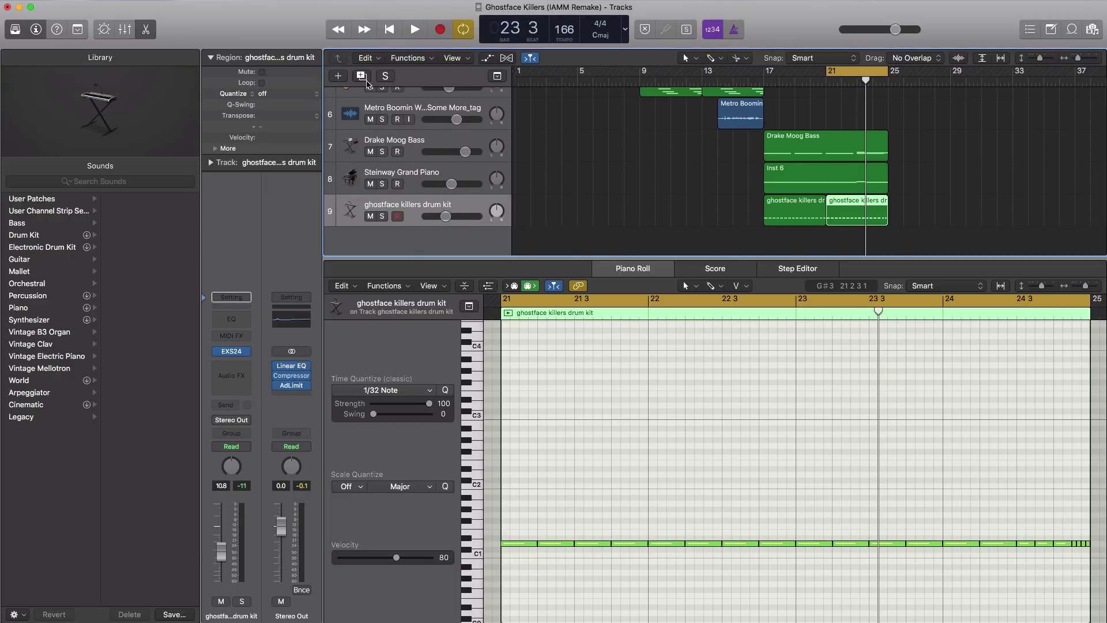
Step: Duplicate the ghostface killers drum kit track and create an empty region from bar 21 to 25 on the duplicate
{"action": "left_click", "coordinate": [367, 82]}
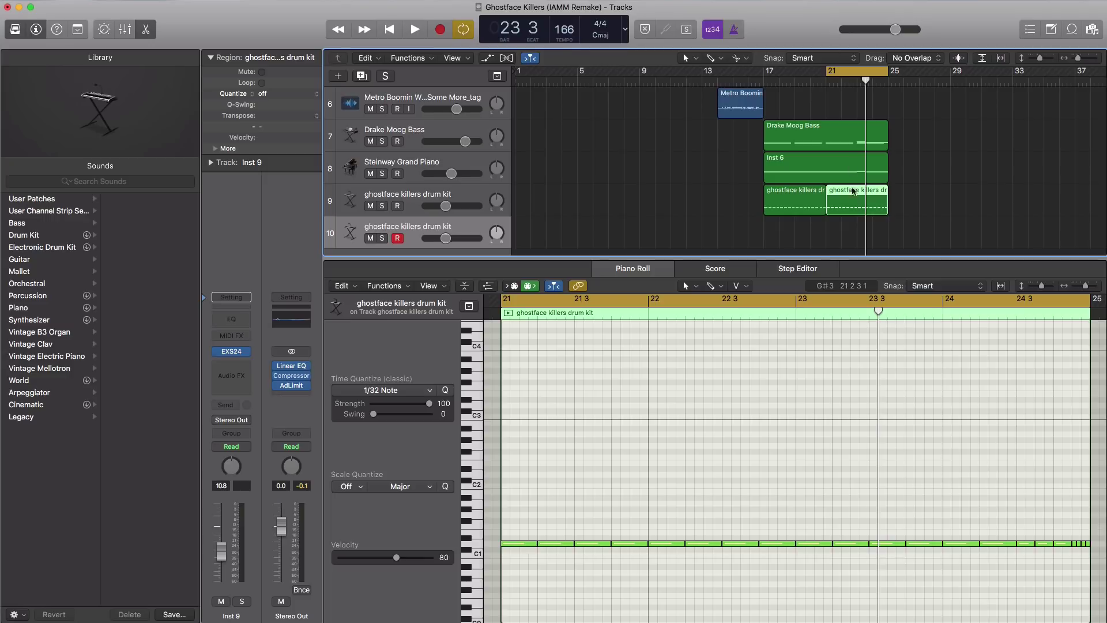
{"action": "left_click", "coordinate": [832, 244], "text": "super"}
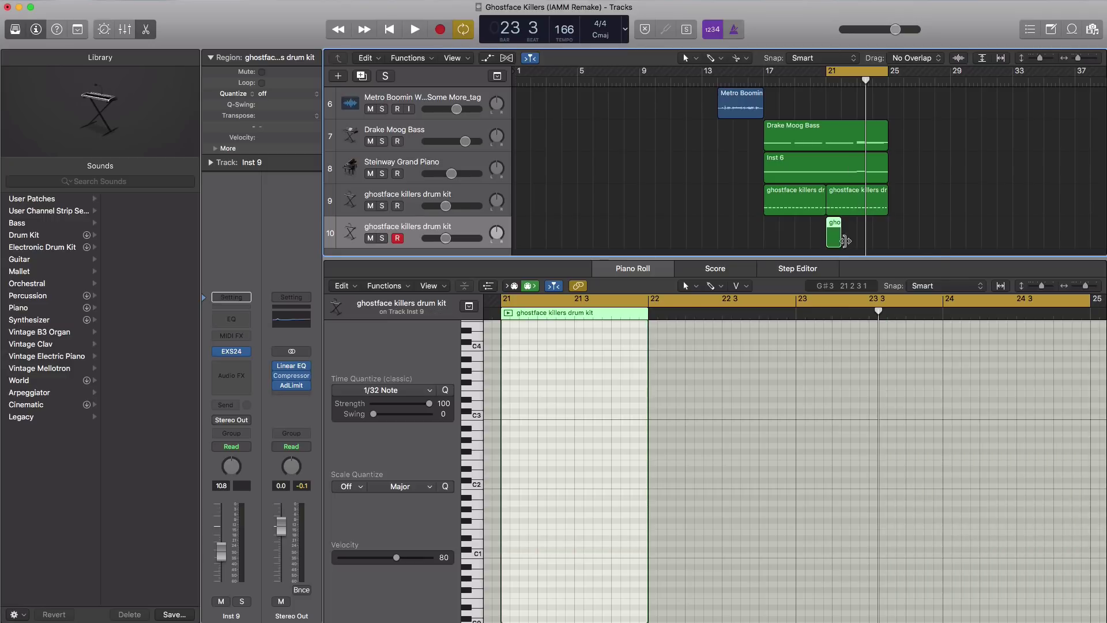
{"action": "left_click_drag", "start_coordinate": [844, 241], "coordinate": [886, 242]}
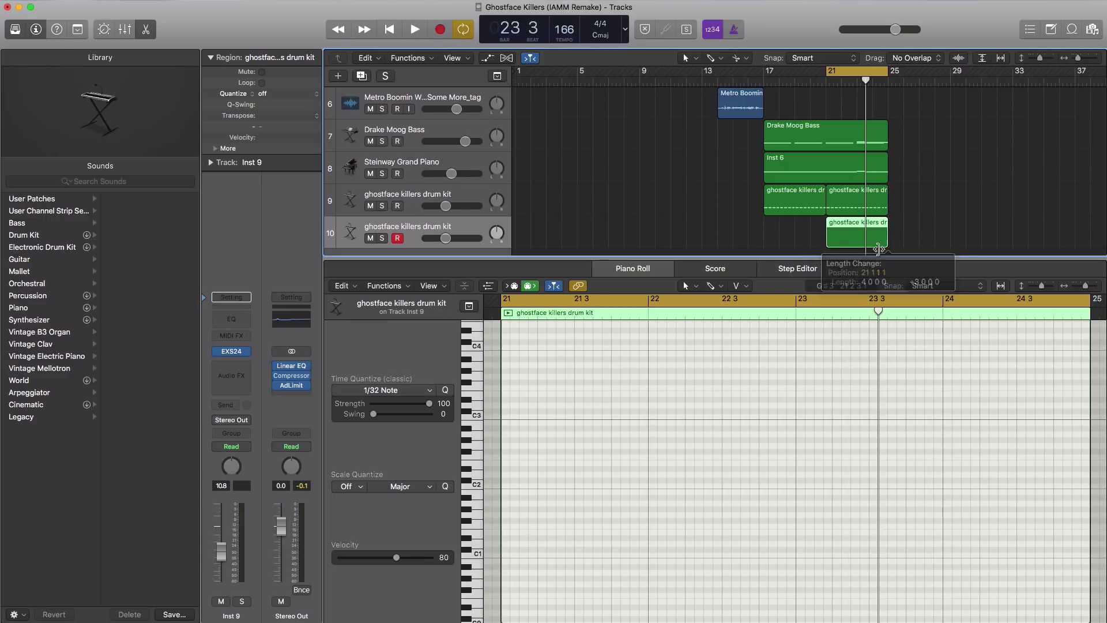
Step: Place a C1 note at the start of bar 21 and raise the duplicated drum kit track's volume to -2.1 dB
{"action": "left_click", "coordinate": [507, 557]}
{"action": "key", "text": "space"}
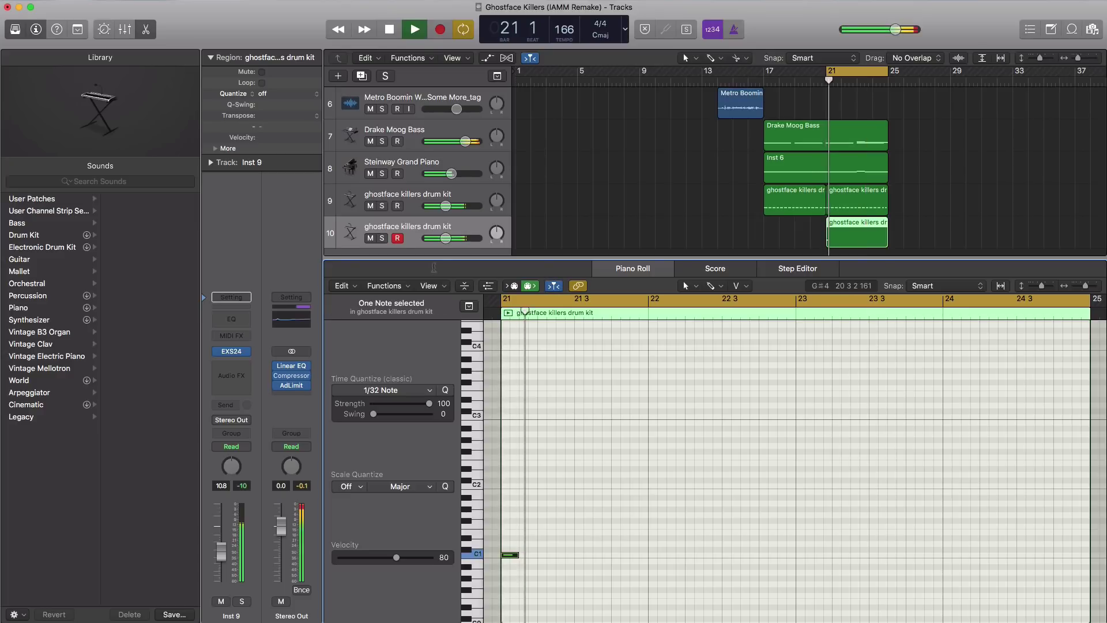
{"action": "left_click_drag", "start_coordinate": [445, 239], "coordinate": [459, 238]}
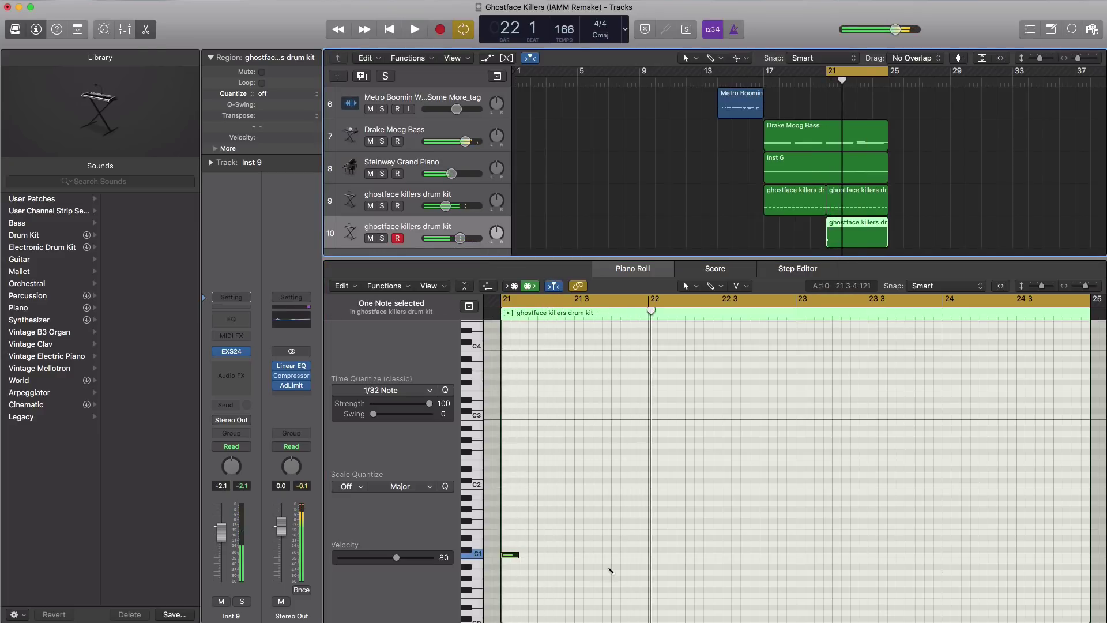
Step: Fill beat 4 of bar 21 with two consecutive eighth-length C1 notes
{"action": "left_click", "coordinate": [615, 555]}
{"action": "key", "text": "space"}
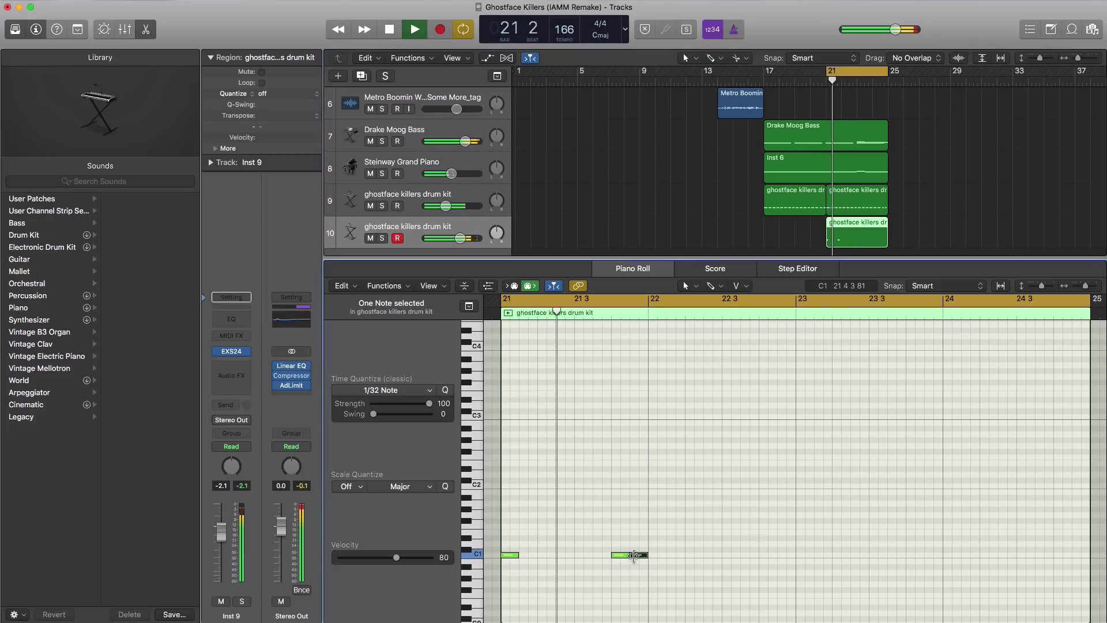
{"action": "left_click", "coordinate": [635, 555]}
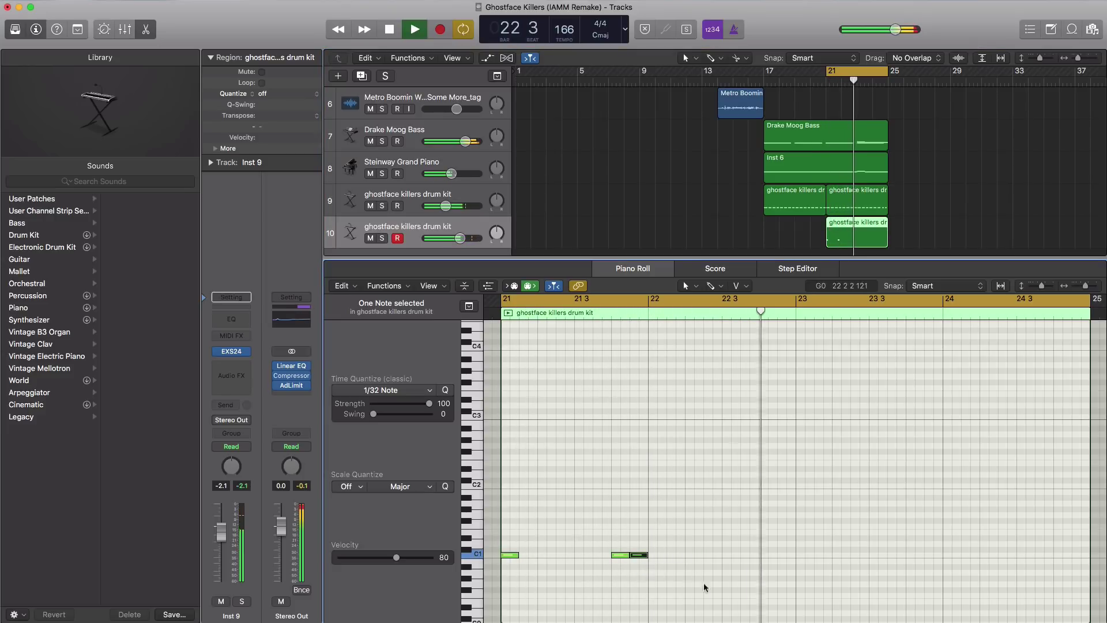
Step: Add C1 notes at the start of bar 23 and on beat 4 of bar 23, checking by playback
{"action": "key", "text": "space"}
{"action": "left_click", "coordinate": [798, 555]}
{"action": "key", "text": "space"}
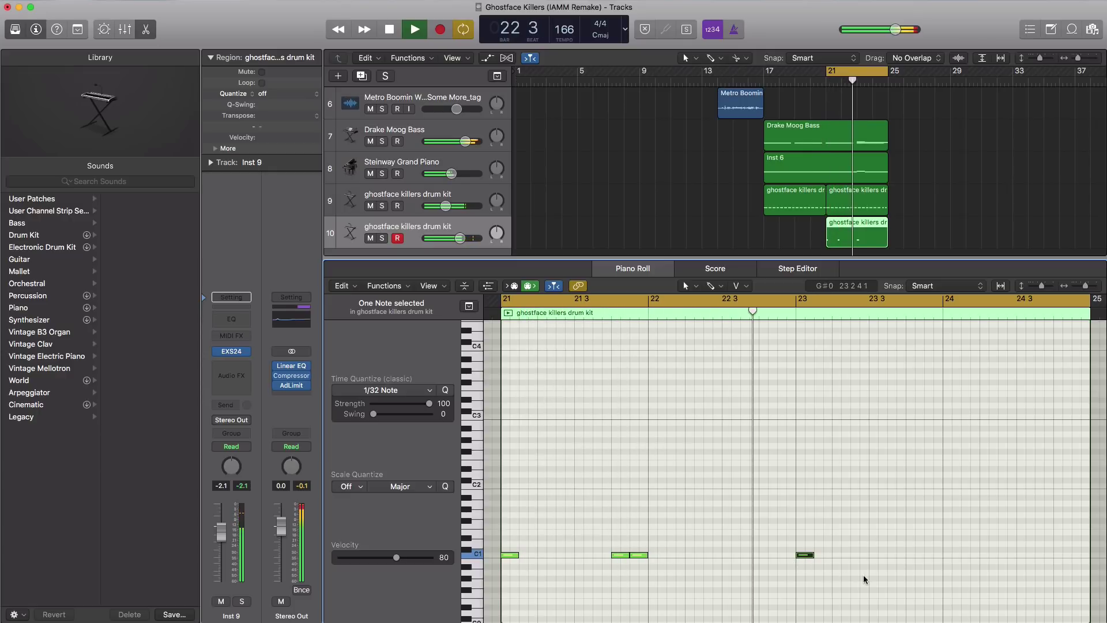
{"action": "key", "text": "space"}
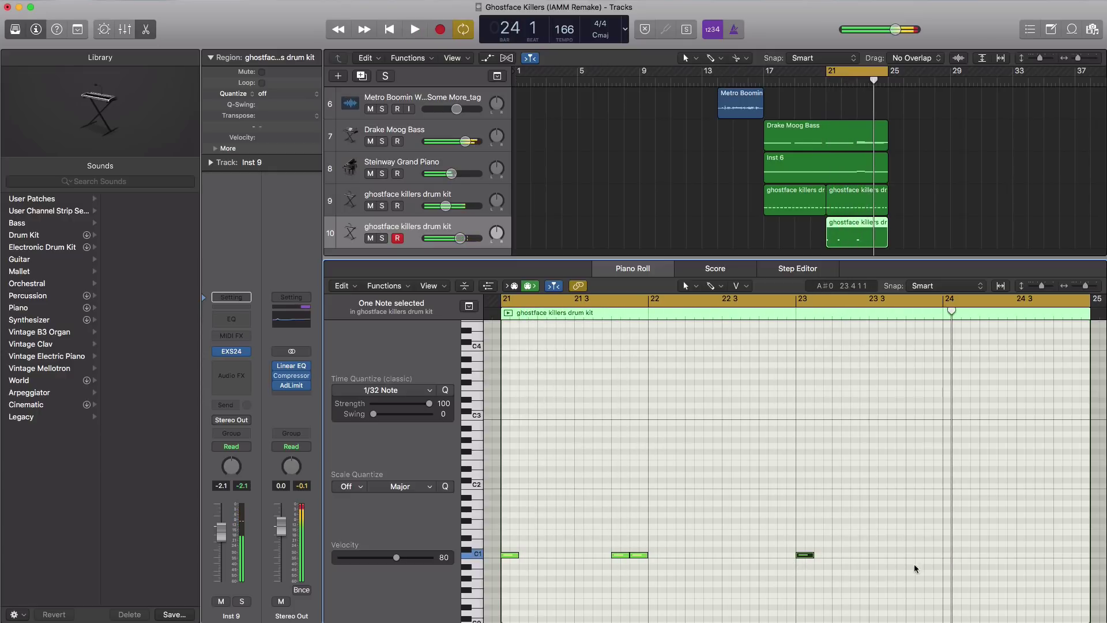
{"action": "key", "text": "space"}
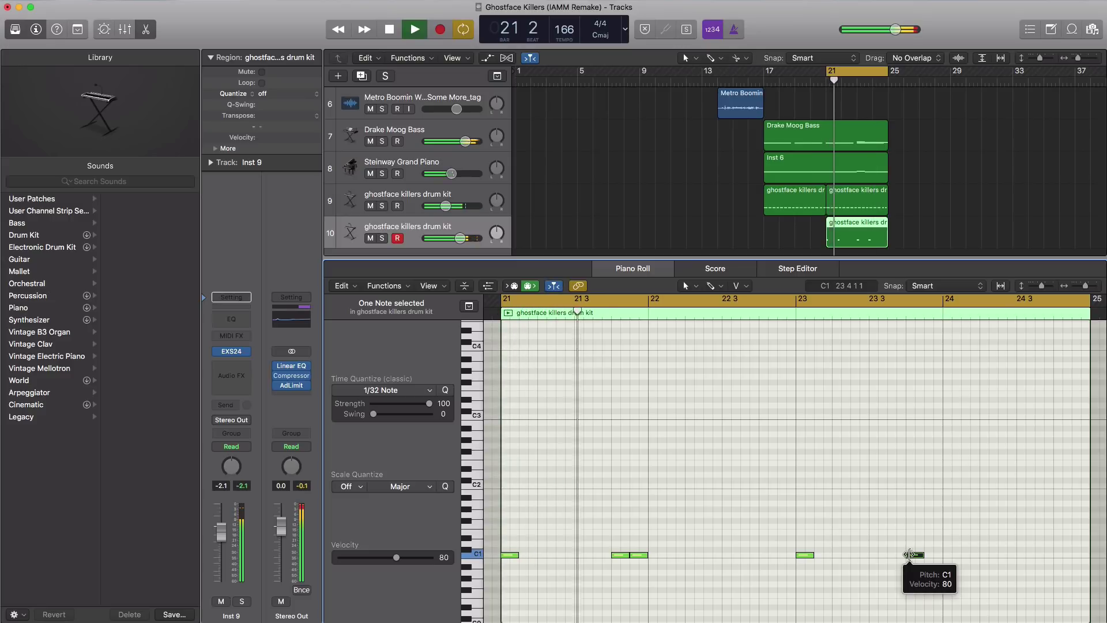
Step: Add C1 notes on beat 2 and halfway through beat 3 of bar 24, and play the pattern back
{"action": "left_click", "coordinate": [982, 557]}
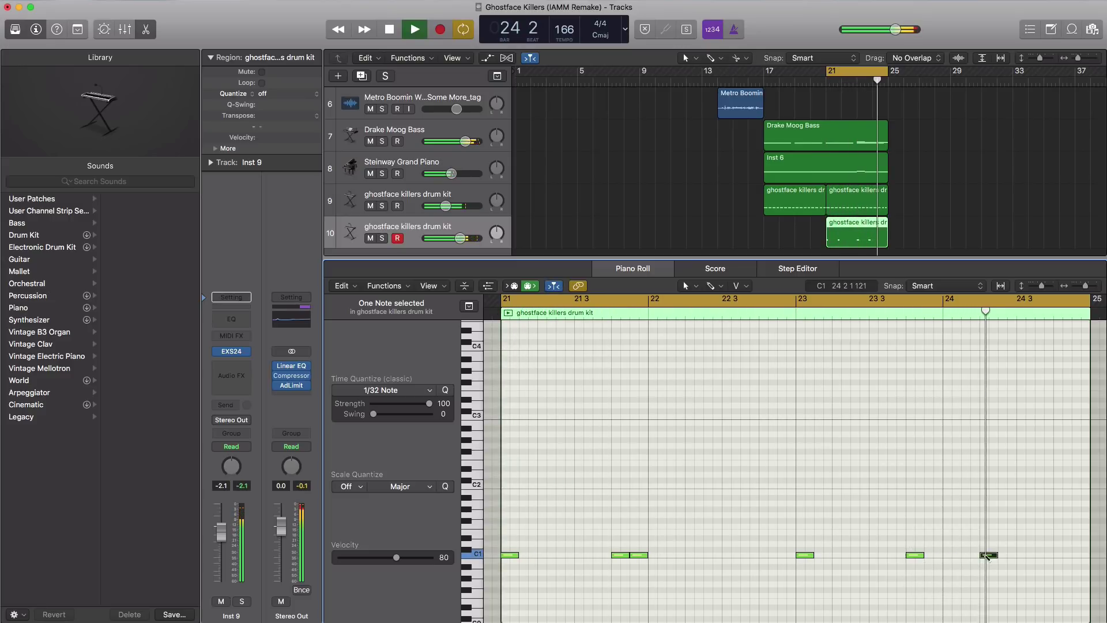
{"action": "key", "text": "space"}
{"action": "key", "text": "alt+Return"}
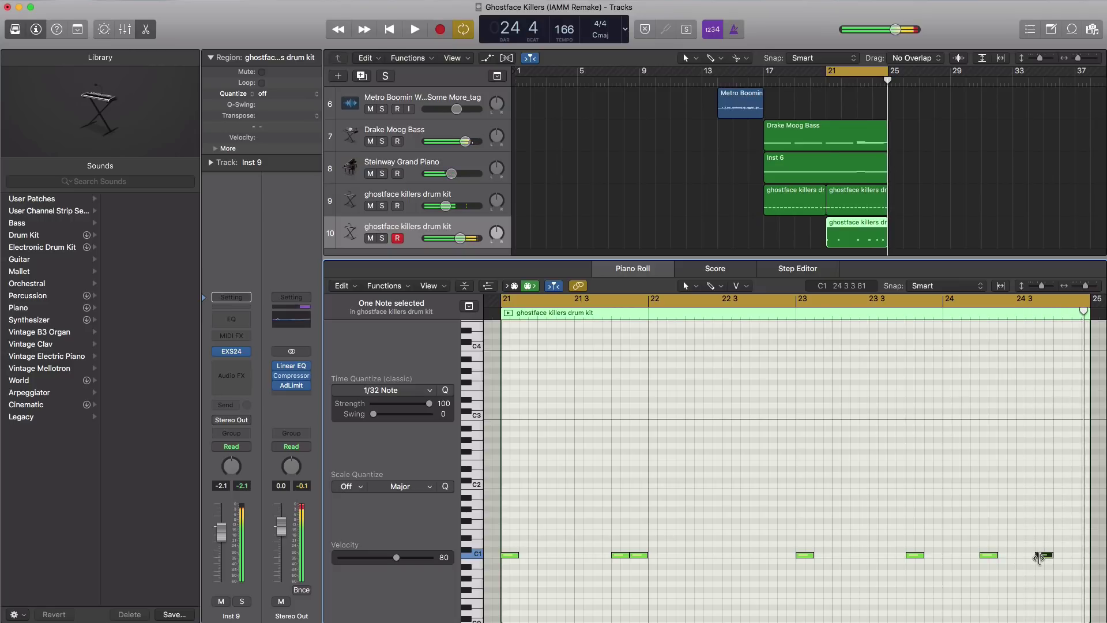
{"action": "key", "text": "space"}
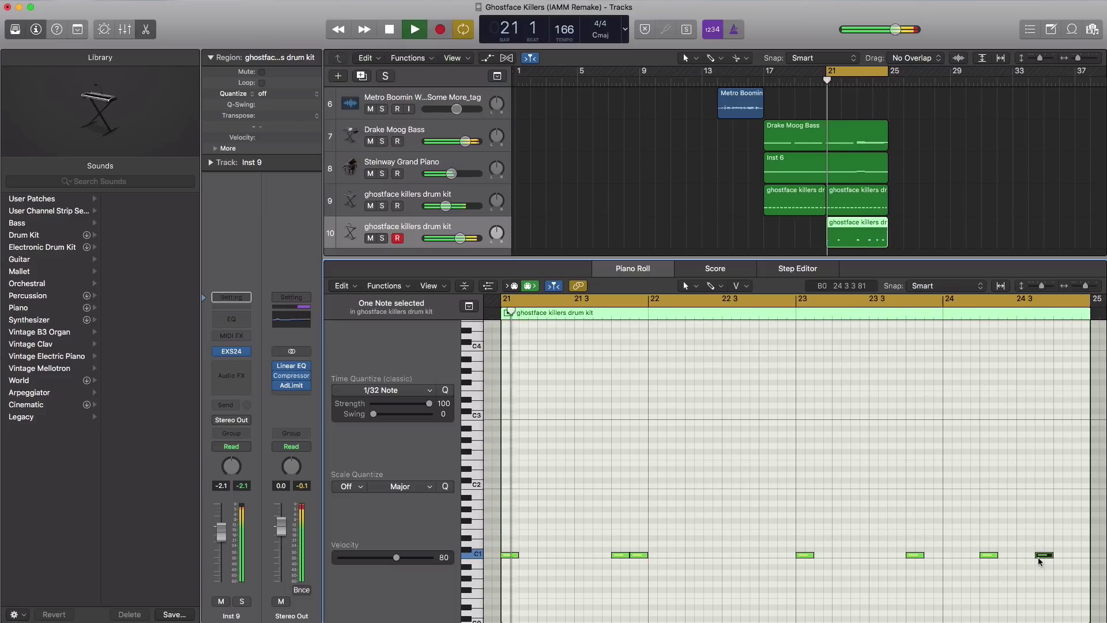
{"action": "key", "text": "space"}
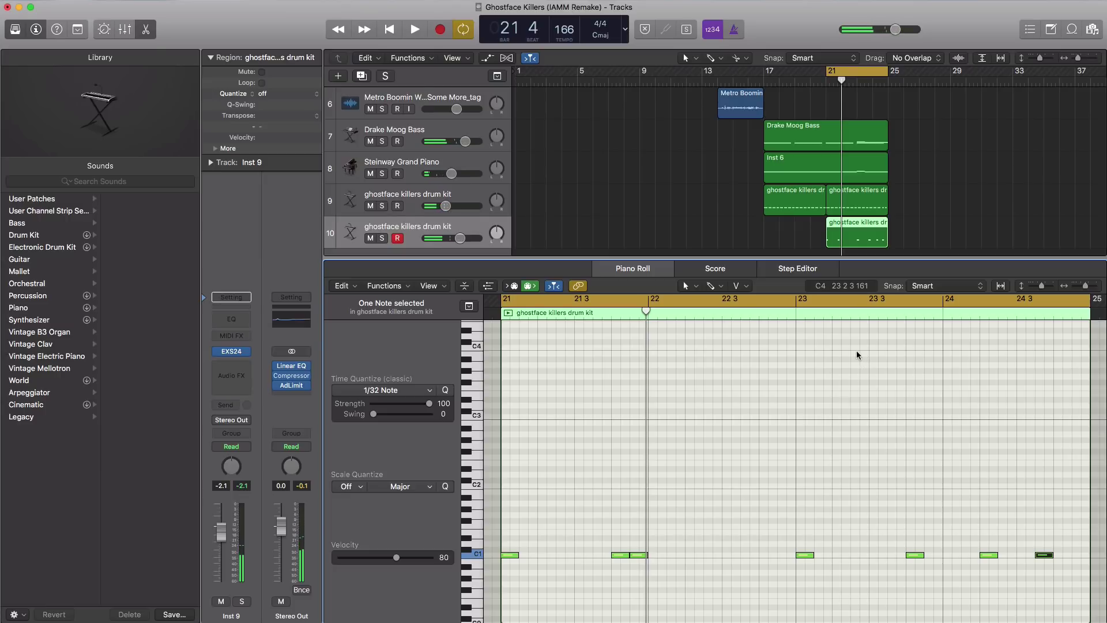
Step: Copy the Salon Echo, Drake Moog Bass, Inst 6 and track 9 drum kit regions of bars 17 to 25 to bar 25
{"action": "key", "text": "x"}
{"action": "key", "text": "x"}
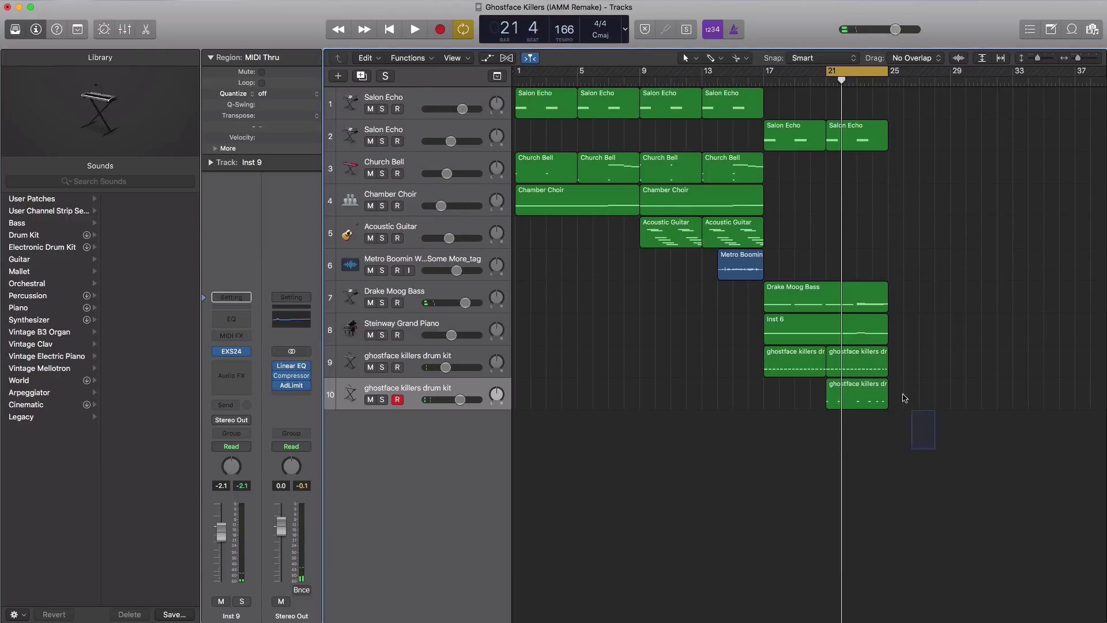
{"action": "left_click_drag", "start_coordinate": [904, 398], "coordinate": [910, 147]}
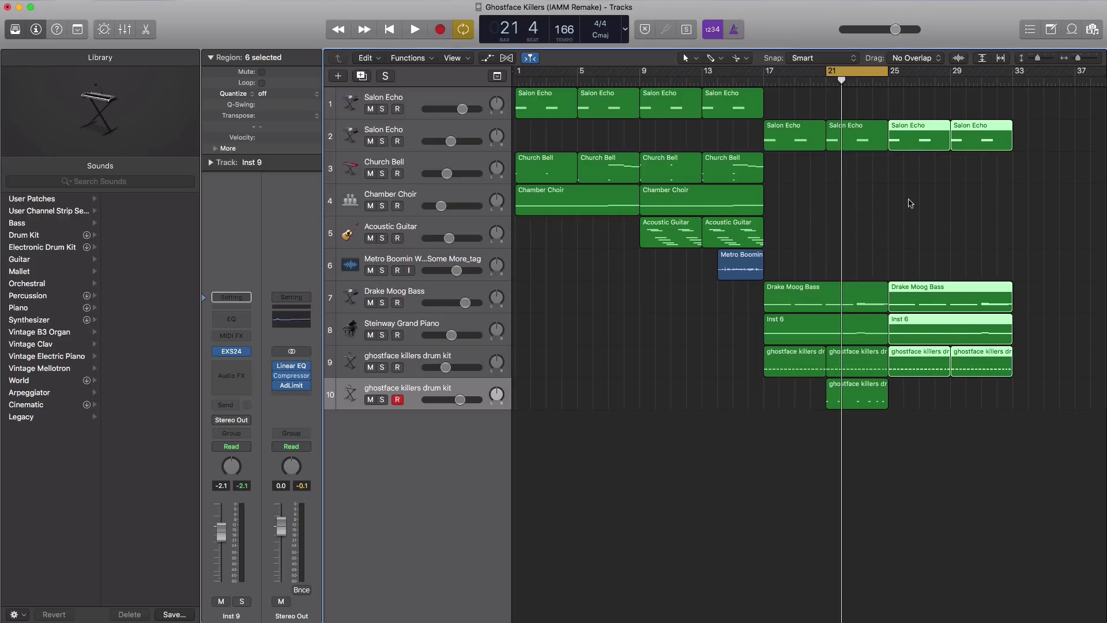
{"action": "left_click", "coordinate": [934, 234]}
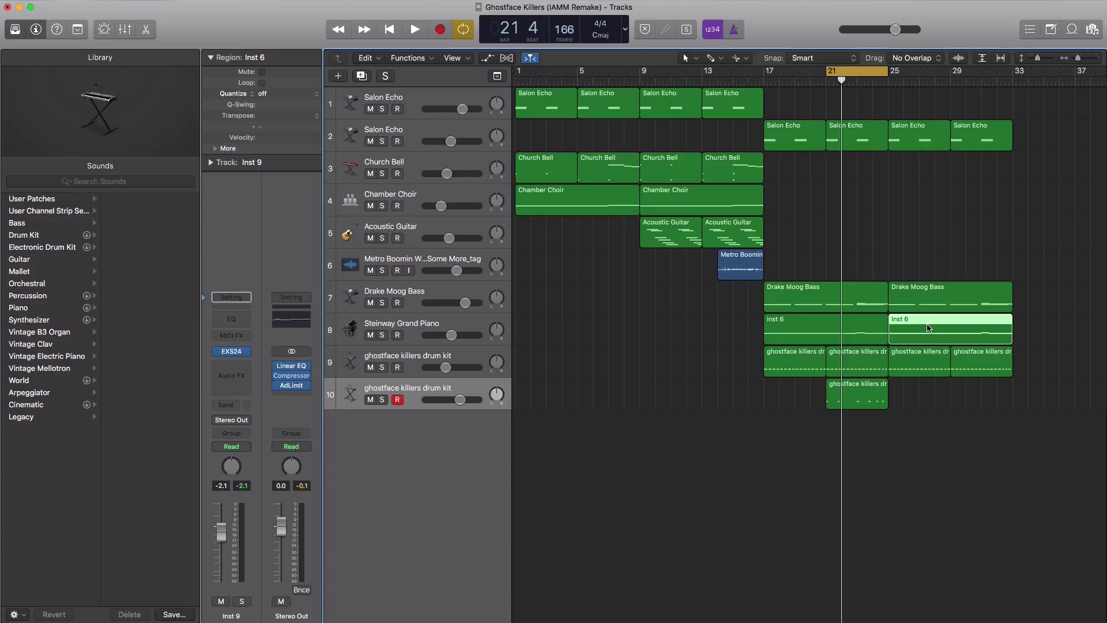
Step: Copy all notes of the Inst 6 region at bar 25 one octave higher and loop playback over bars 25 to 29
{"action": "double_click", "coordinate": [946, 328]}
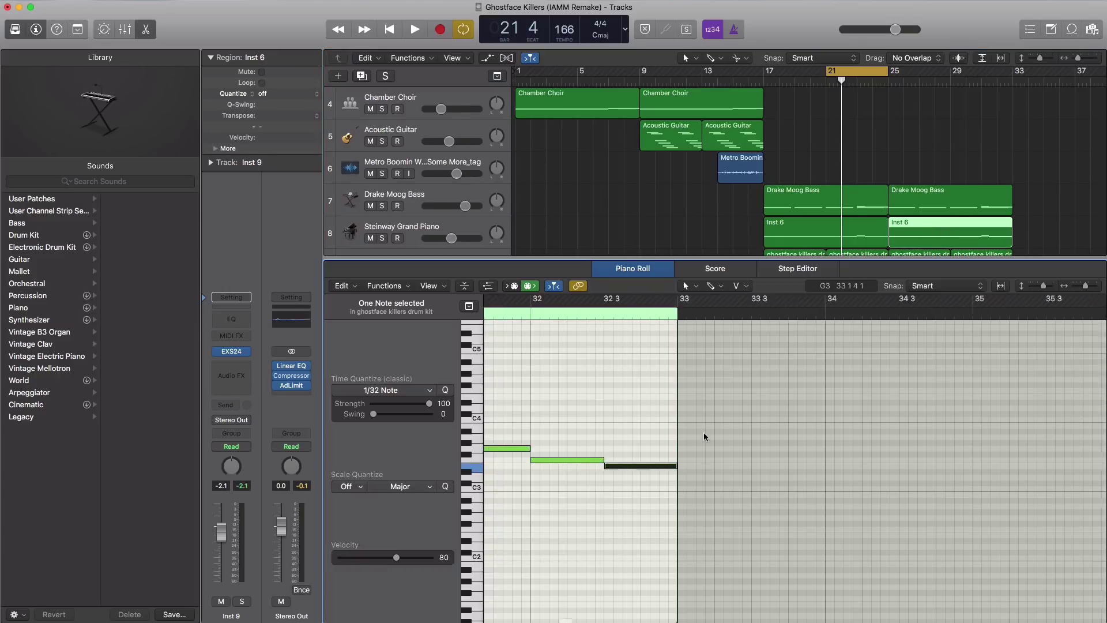
{"action": "left_click", "coordinate": [705, 434], "text": "ctrl+alt"}
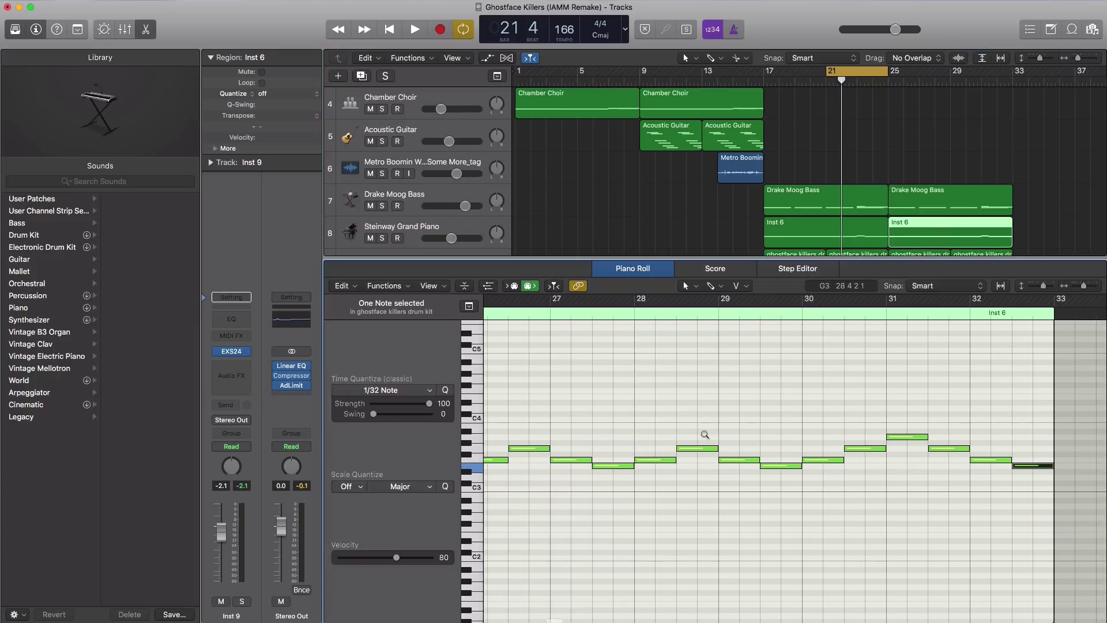
{"action": "left_click_drag", "start_coordinate": [1064, 499], "coordinate": [551, 392]}
{"action": "left_click_drag", "start_coordinate": [585, 462], "coordinate": [583, 394]}
{"action": "left_click_drag", "start_coordinate": [850, 70], "coordinate": [911, 75]}
{"action": "key", "text": "space"}
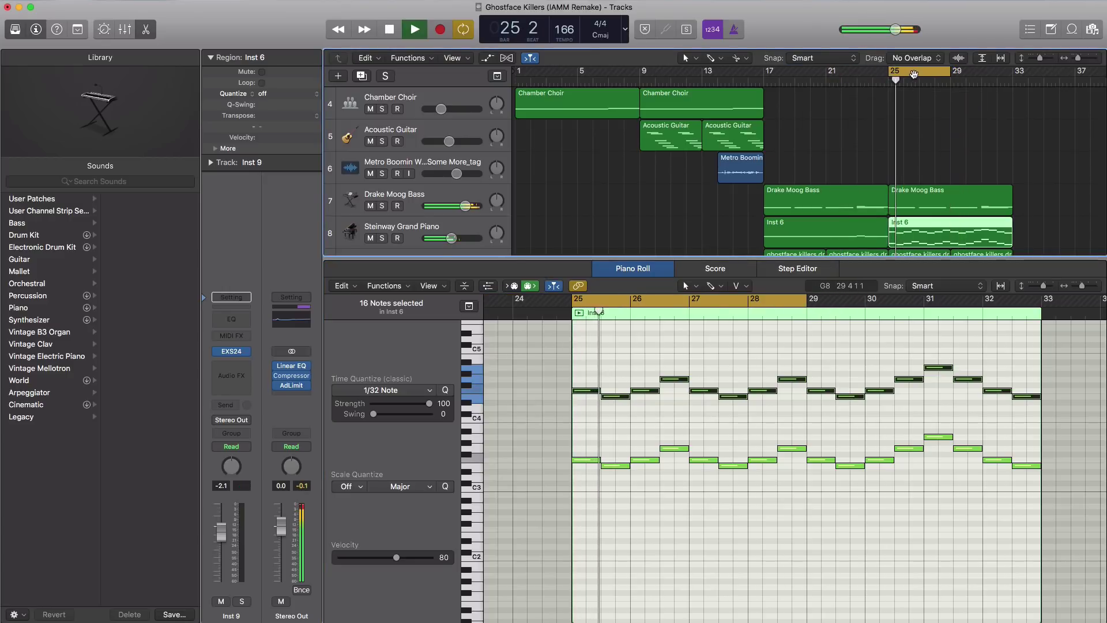
Step: Create an empty region from bar 25 to 29 on drum kit track 10 and open it for note editing
{"action": "key", "text": "x"}
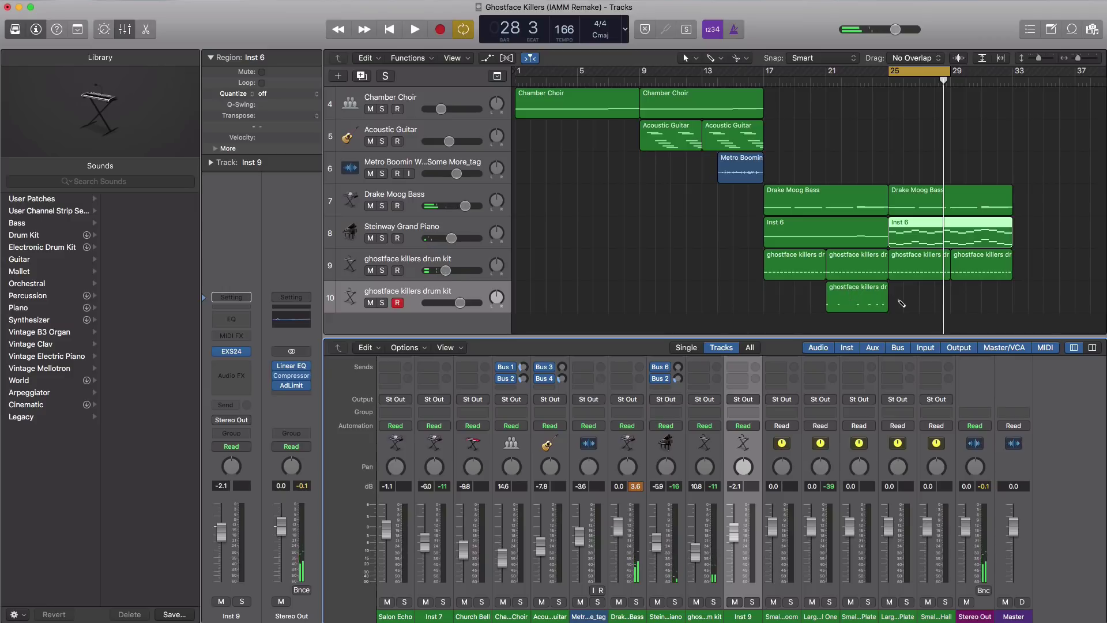
{"action": "left_click", "coordinate": [901, 303]}
{"action": "left_click_drag", "start_coordinate": [901, 304], "coordinate": [950, 304]}
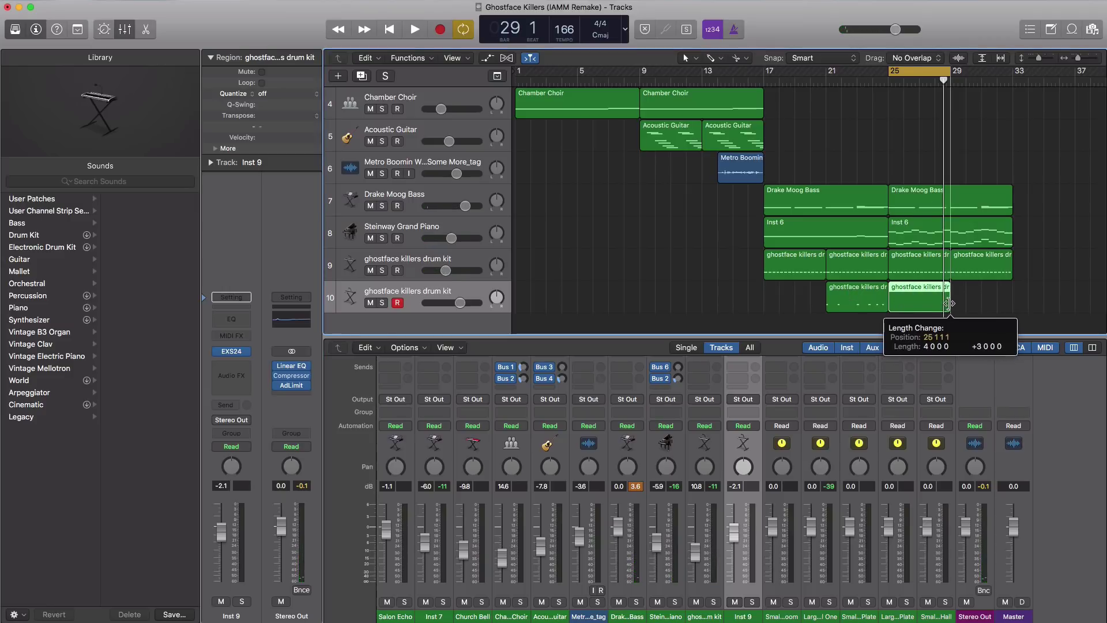
{"action": "double_click", "coordinate": [916, 306]}
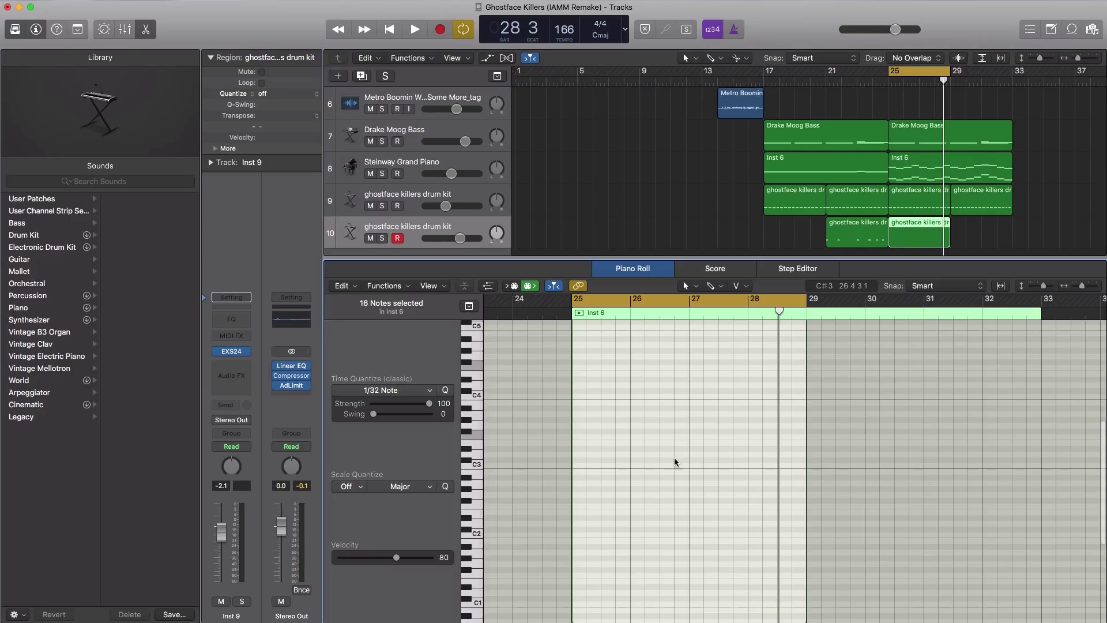
Step: Draw a two-beat C1 note at the start of bar 25 and play it back
{"action": "scroll", "coordinate": [586, 533], "scroll_direction": "down", "scroll_amount": 2}
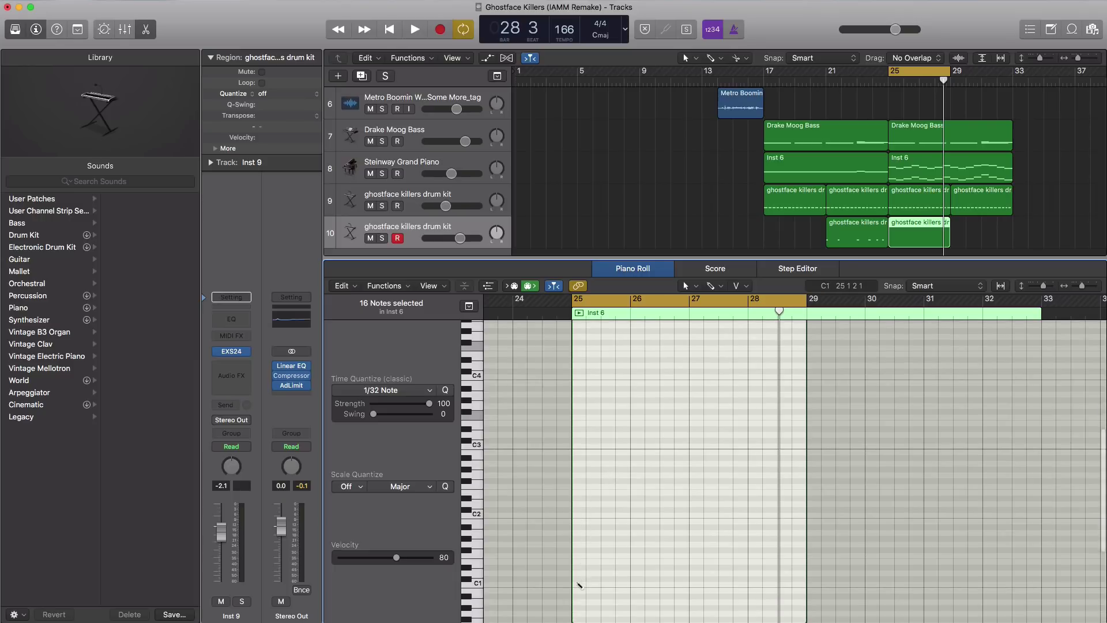
{"action": "left_click", "coordinate": [579, 584]}
{"action": "left_click_drag", "start_coordinate": [593, 587], "coordinate": [590, 585]}
{"action": "key", "text": "space"}
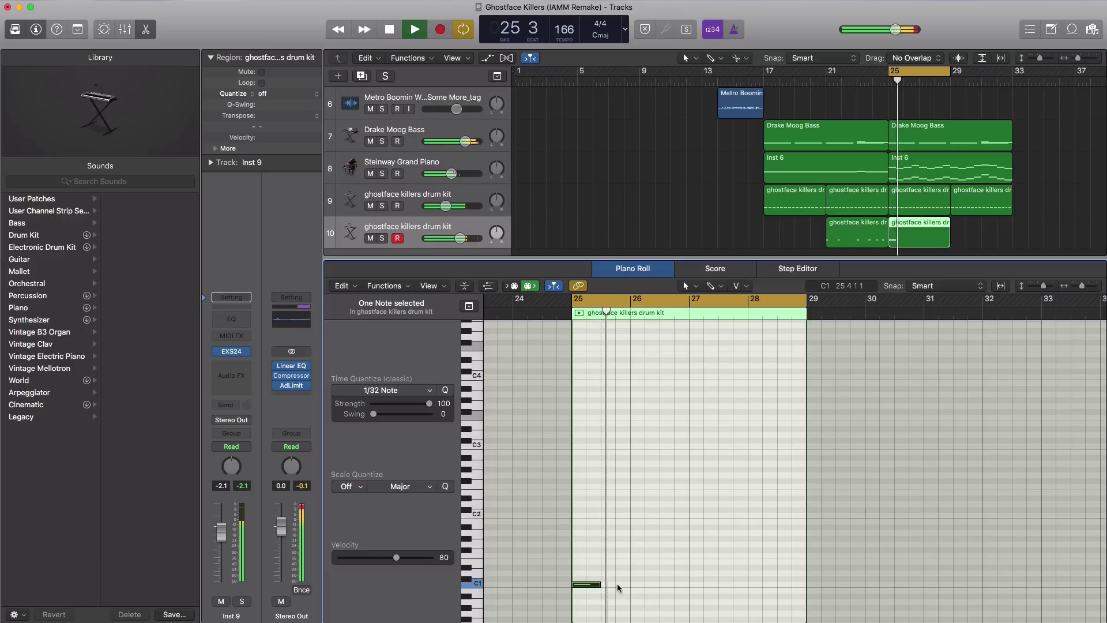
Step: Add eighth-length C1 notes: two on beat 4 of bar 25, one at bar 27, and two on beat 4 of bar 27
{"action": "key", "text": "z"}
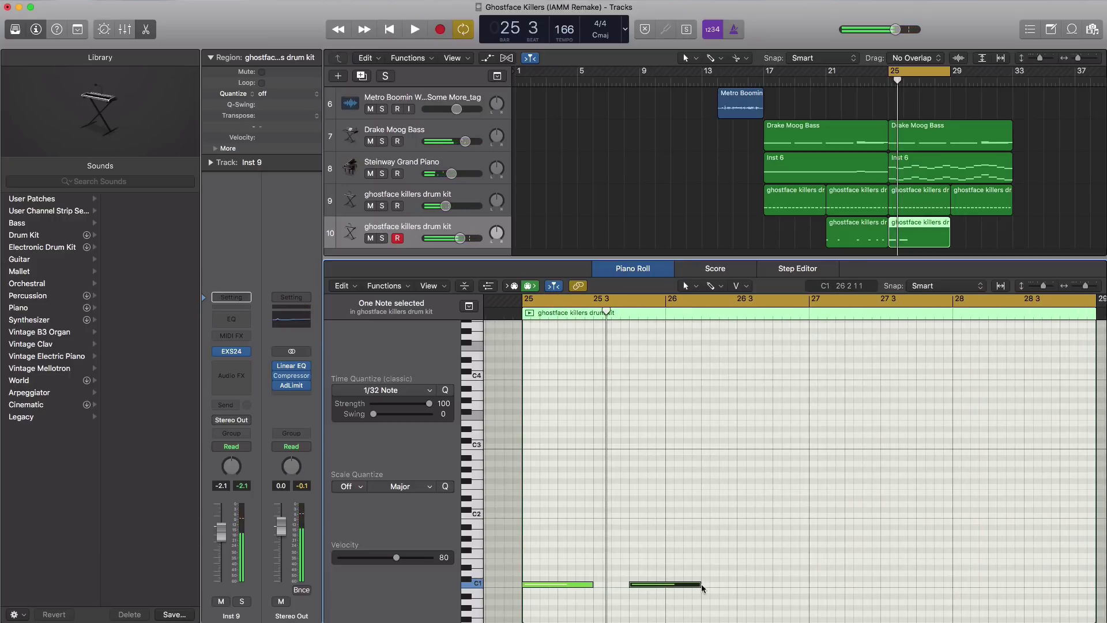
{"action": "left_click_drag", "start_coordinate": [699, 585], "coordinate": [650, 584]}
{"action": "left_click", "coordinate": [813, 584], "text": "super"}
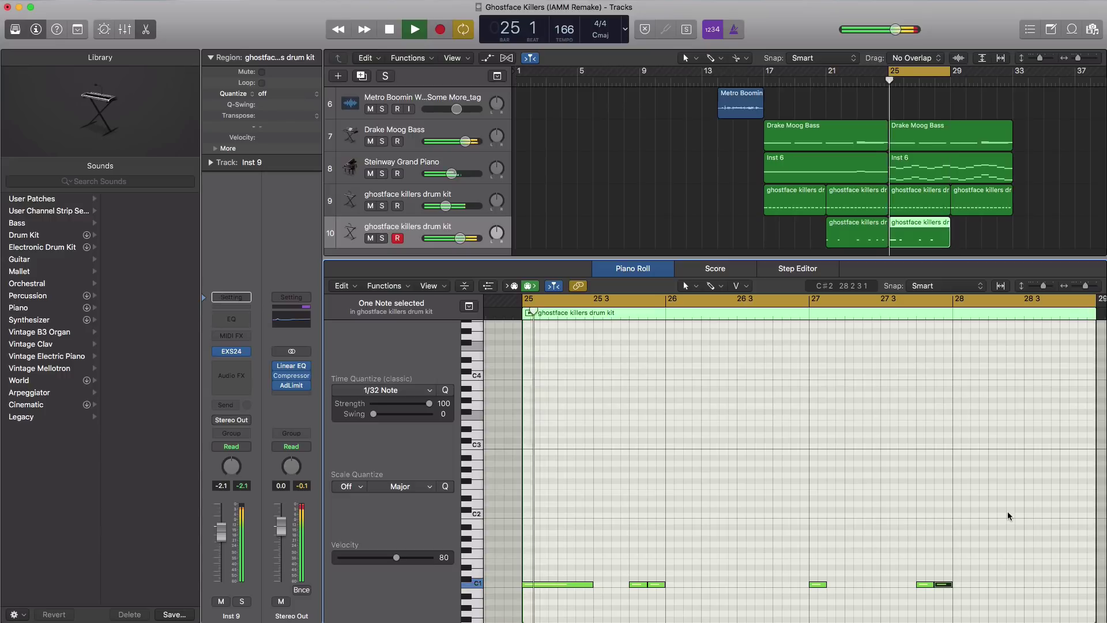
{"action": "key", "text": "space"}
Step: Copy the track 10 drum kit region from bar 25 to bar 29 and loop playback over bars 29 to 33
{"action": "left_click_drag", "start_coordinate": [935, 68], "coordinate": [961, 181]}
{"action": "left_click_drag", "start_coordinate": [919, 230], "coordinate": [978, 234]}
{"action": "key", "text": "space"}
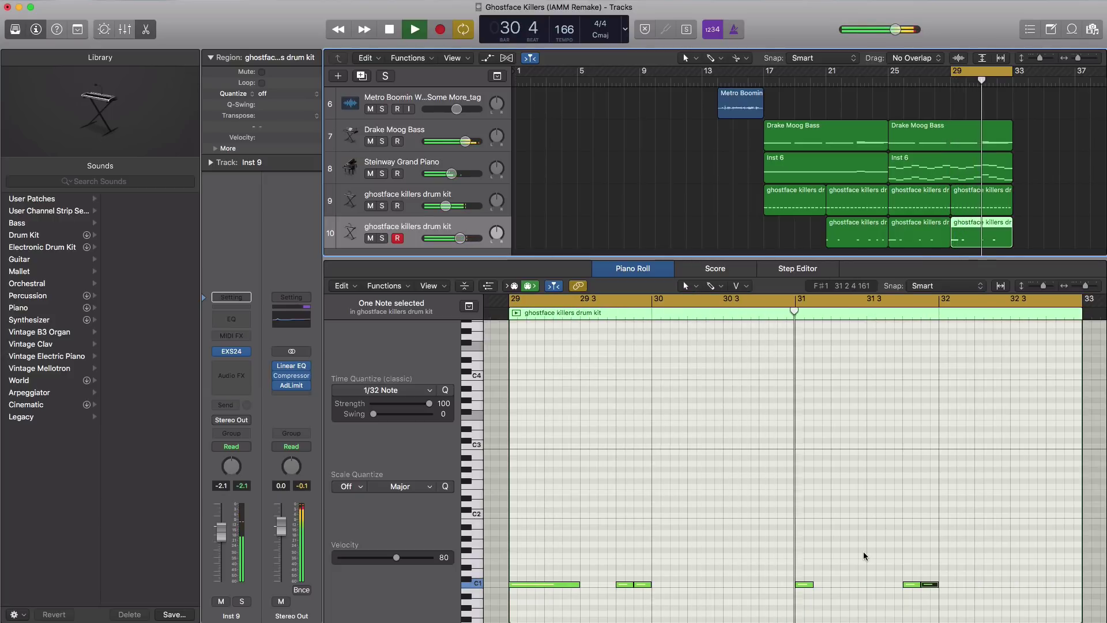
Step: Delete the last C1 note of bar 31 and add C1 notes on beat 2 and halfway through beat 3 of bar 32
{"action": "key", "text": "space"}
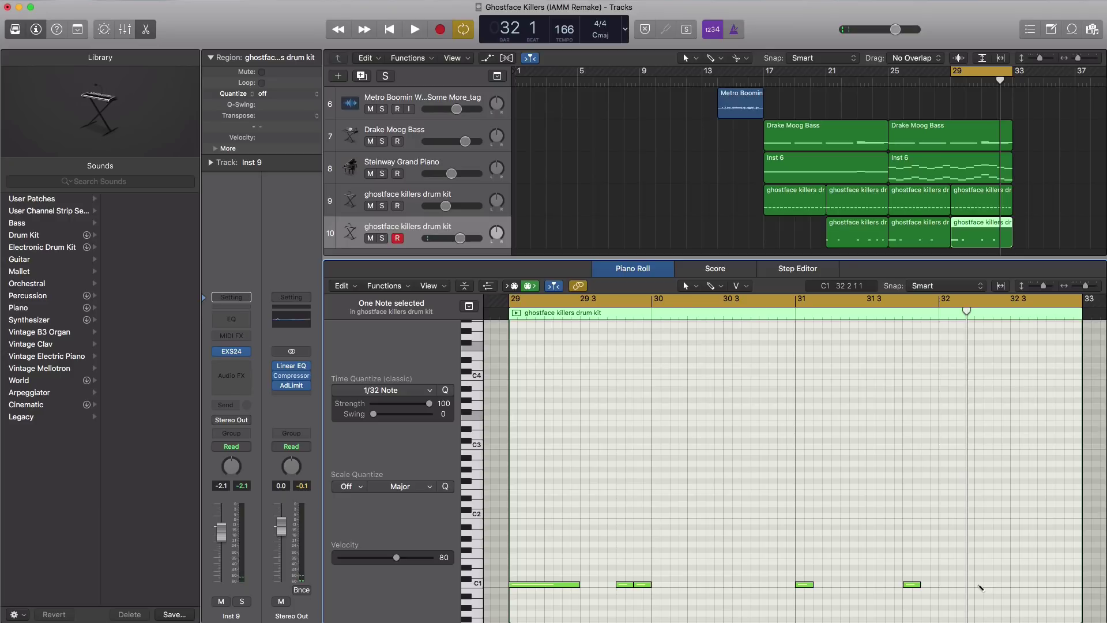
{"action": "key", "text": "space"}
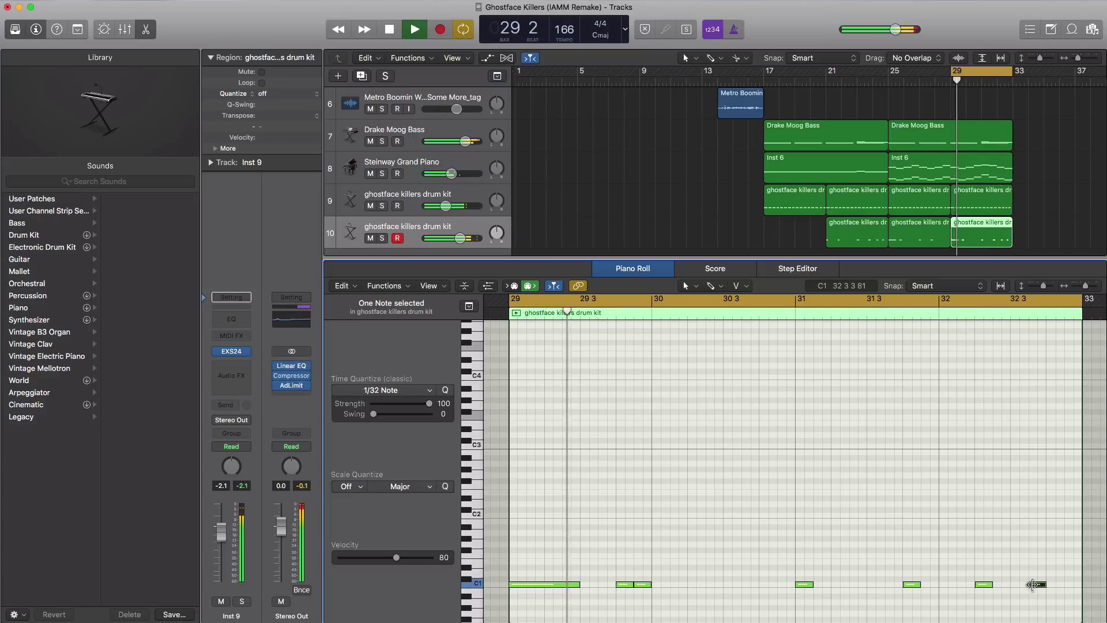
{"action": "key", "text": "space"}
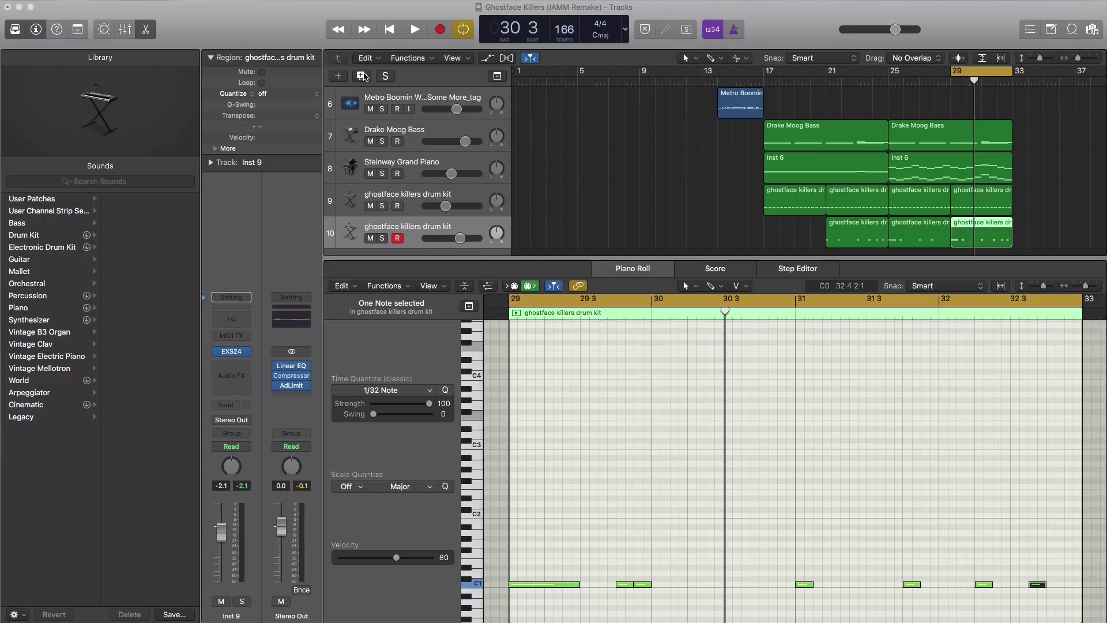
Step: Duplicate drum kit track 10 and create an empty region from bar 25 to 29 on the duplicate
{"action": "left_click", "coordinate": [362, 75]}
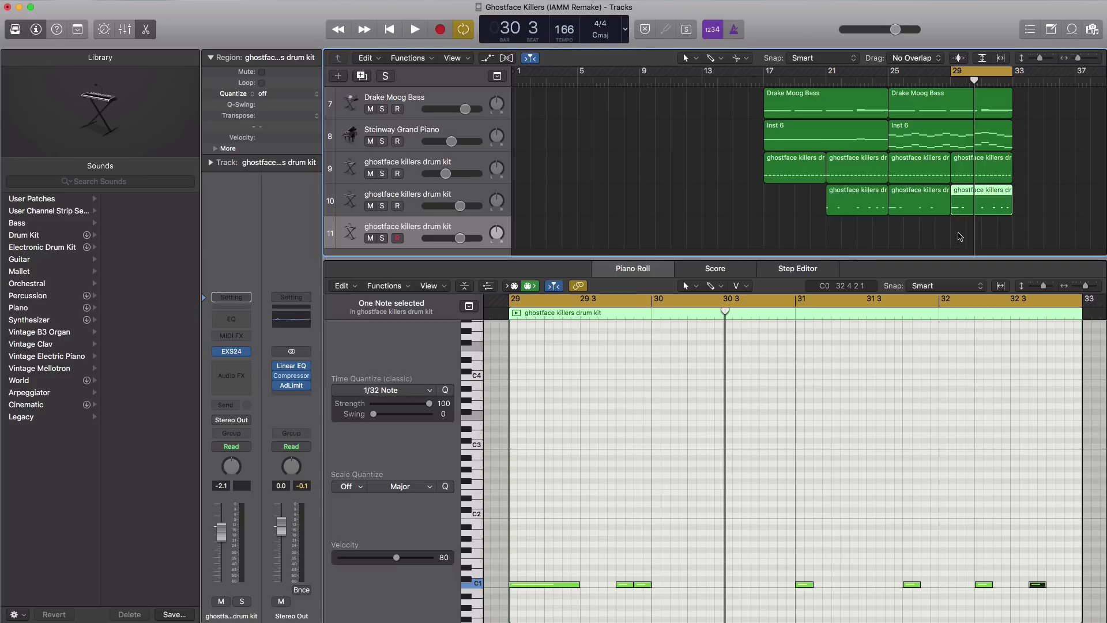
{"action": "key", "text": "super+Left"}
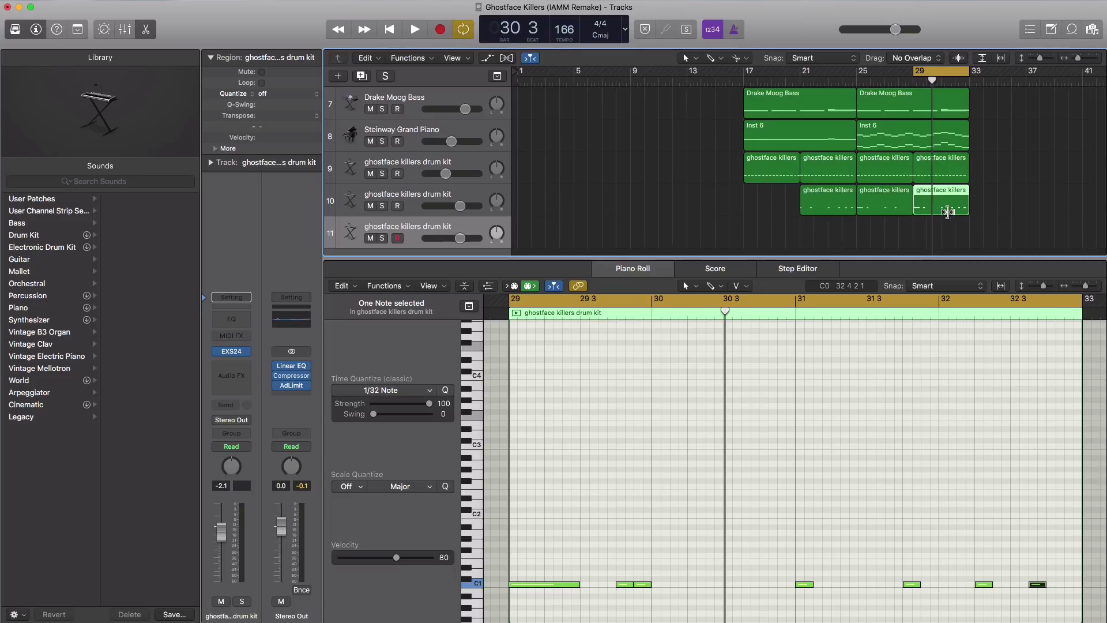
{"action": "left_click", "coordinate": [807, 238]}
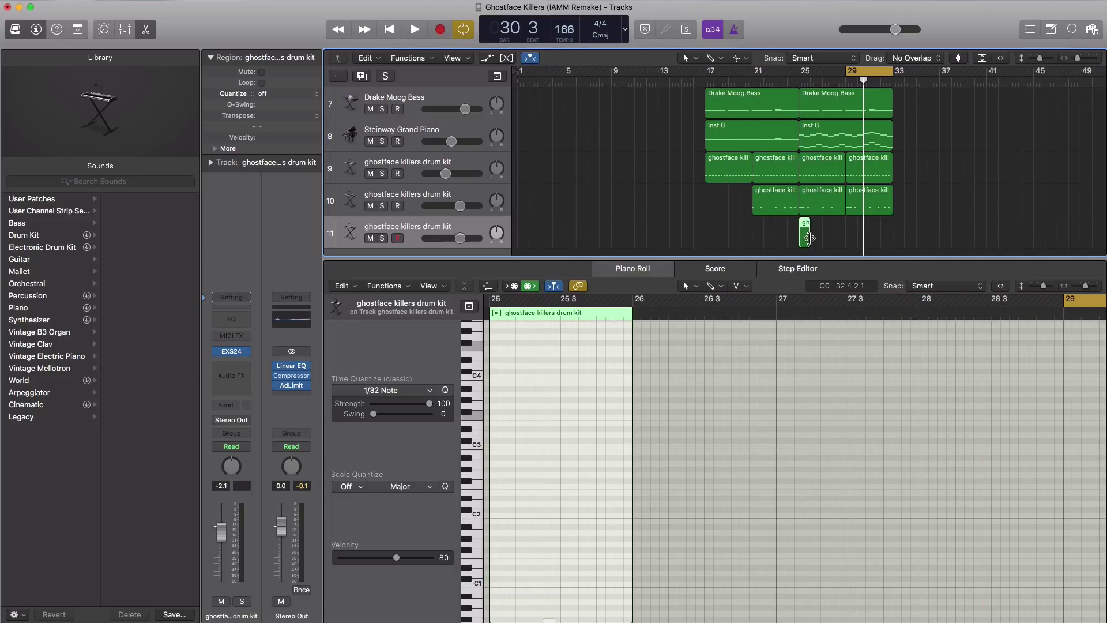
{"action": "left_click_drag", "start_coordinate": [812, 238], "coordinate": [845, 238]}
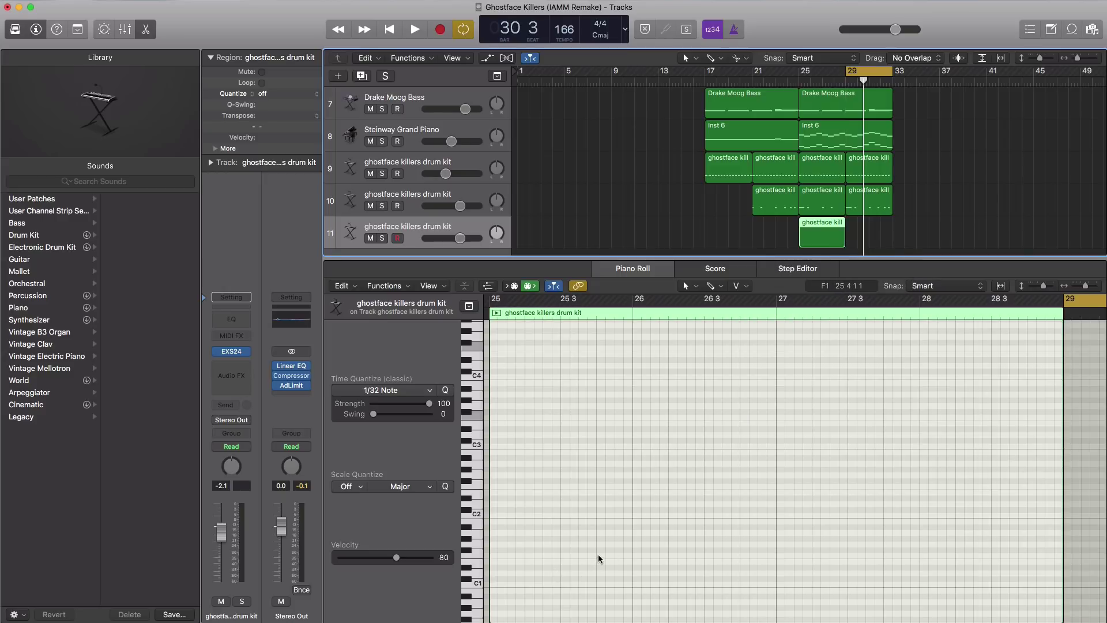
Step: Place eighth-length C#1 notes on beat 3 of each bar from 25 to 28 and start playback
{"action": "scroll", "coordinate": [598, 559], "scroll_direction": "down", "scroll_amount": 3}
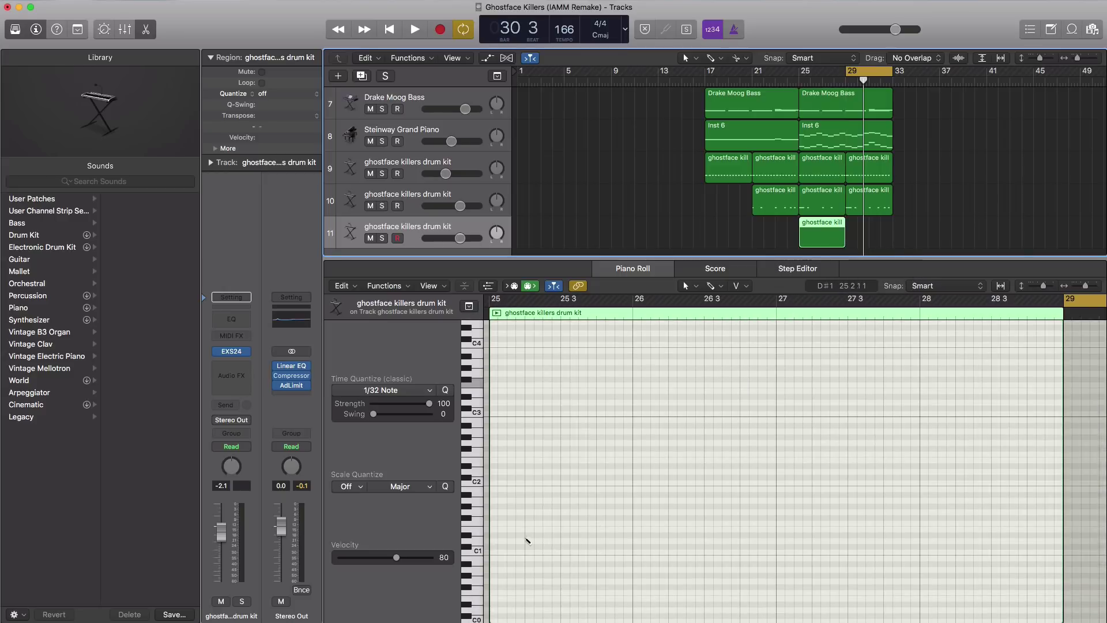
{"action": "left_click", "coordinate": [565, 546]}
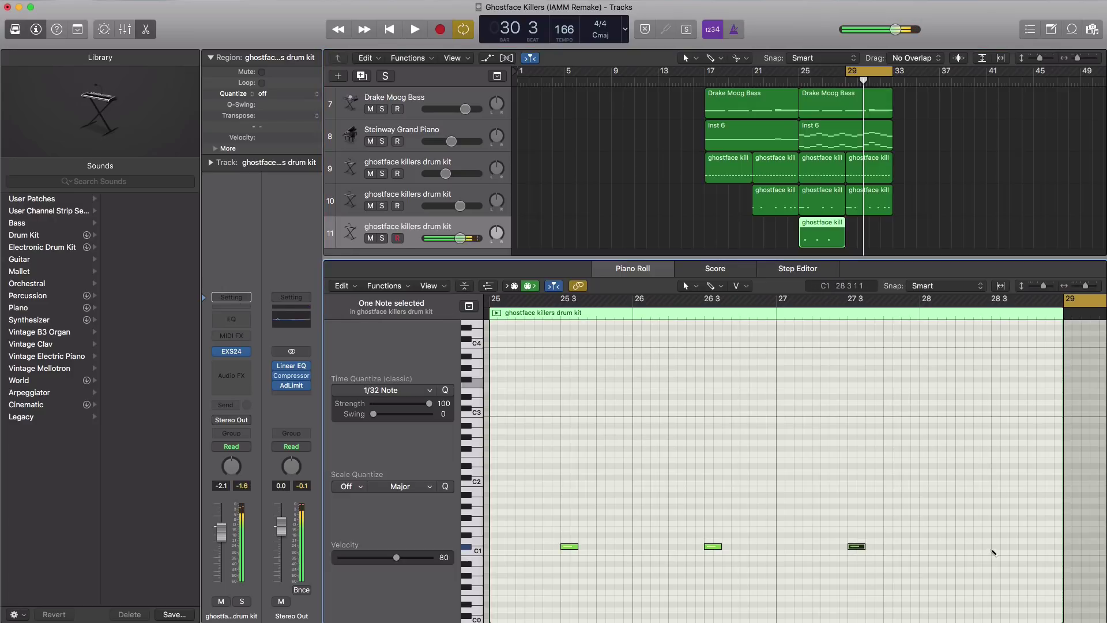
{"action": "key", "text": "space"}
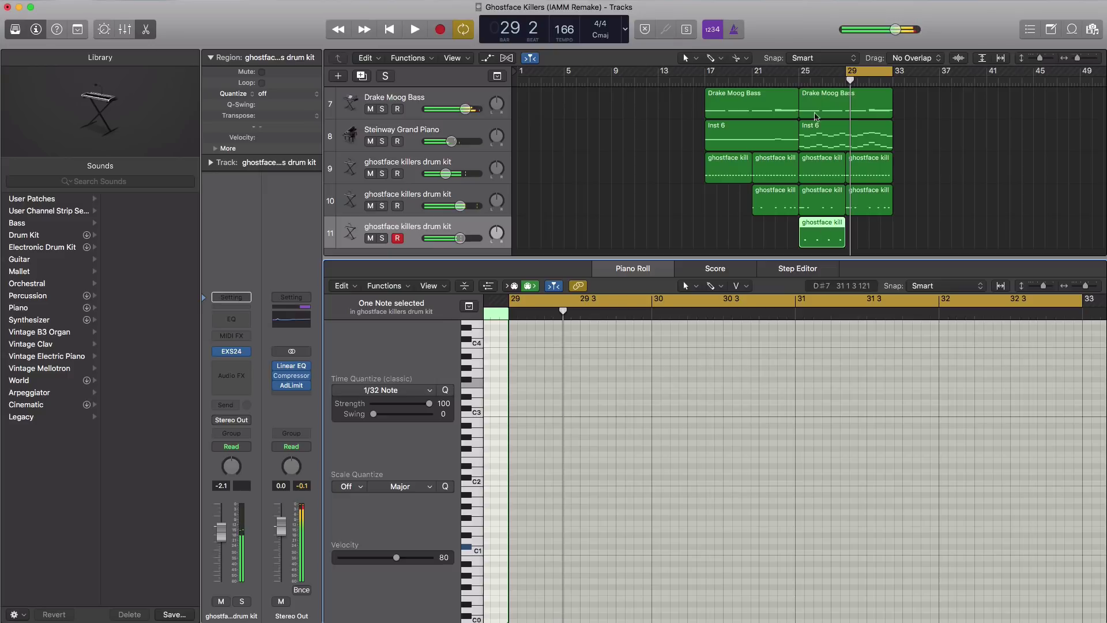
Step: Loop playback over bars 25 to 29 and lower the track 11 drum kit volume to -5.0 dB
{"action": "left_click_drag", "start_coordinate": [802, 79], "coordinate": [845, 79]}
{"action": "key", "text": "space"}
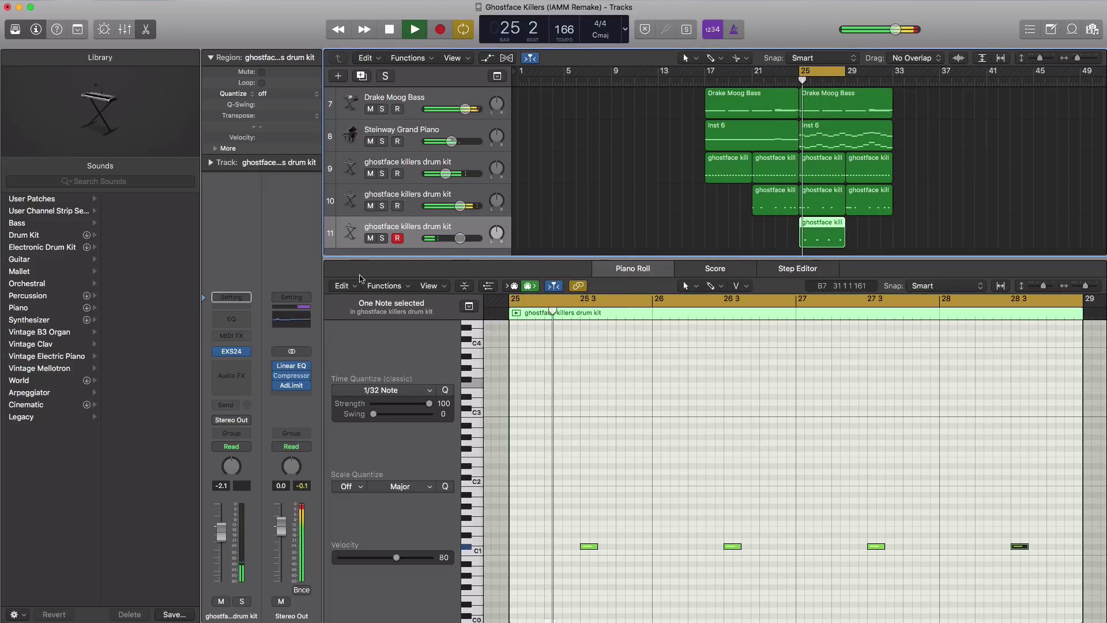
{"action": "left_click_drag", "start_coordinate": [459, 238], "coordinate": [447, 243]}
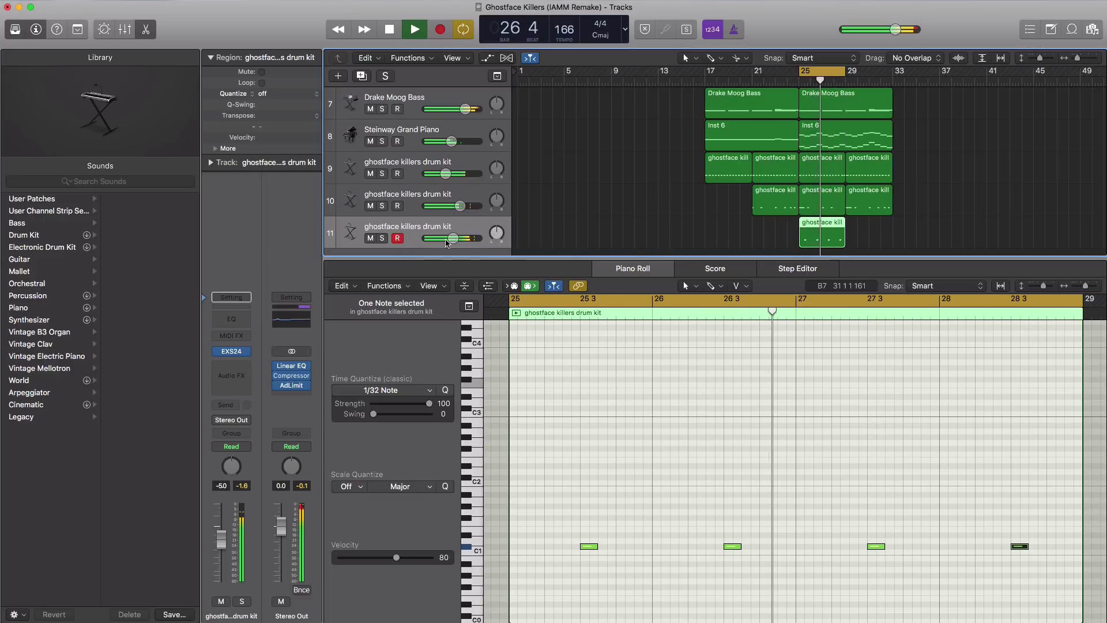
{"action": "key", "text": "space"}
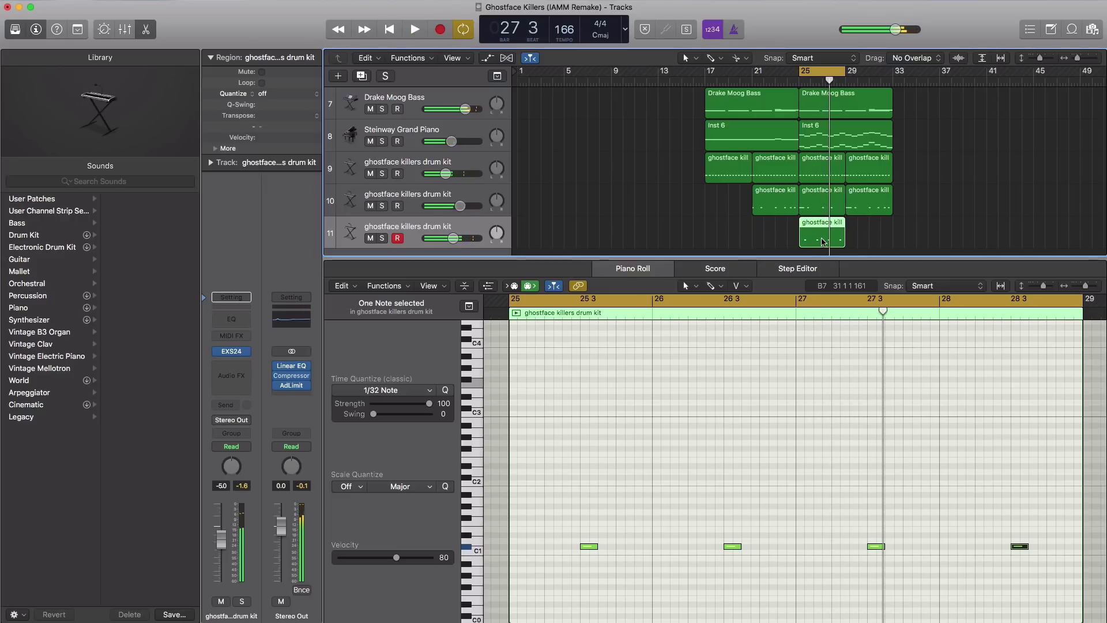
Step: Copy the track 11 drum kit region to bar 29 and loop playback over bars 29 to 33 with its notes open
{"action": "left_click_drag", "start_coordinate": [823, 241], "coordinate": [870, 241]}
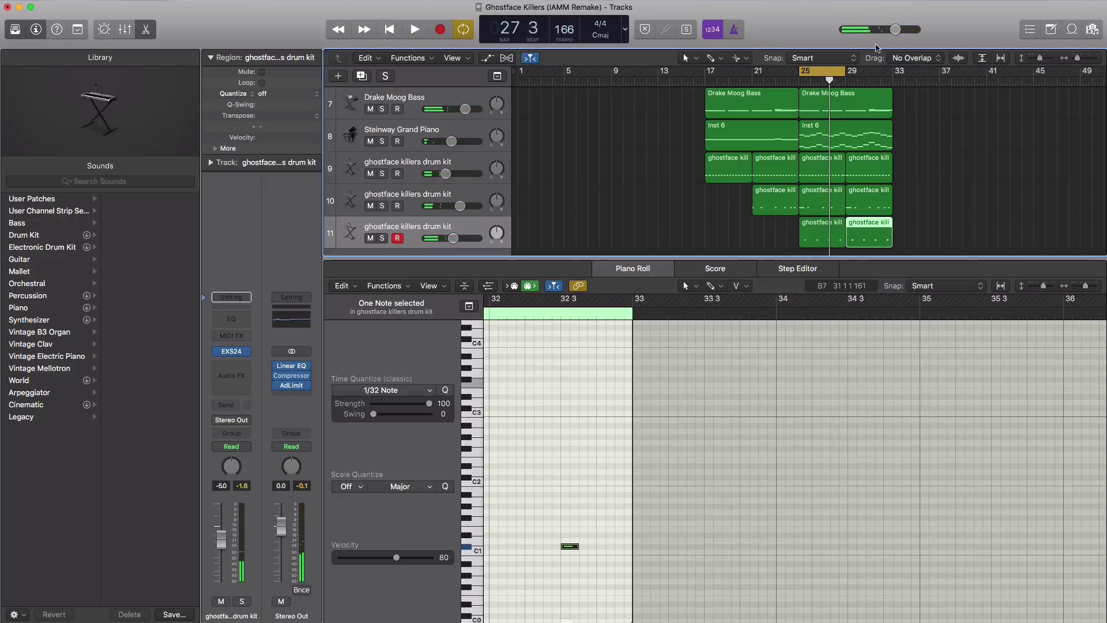
{"action": "left_click_drag", "start_coordinate": [826, 77], "coordinate": [872, 78]}
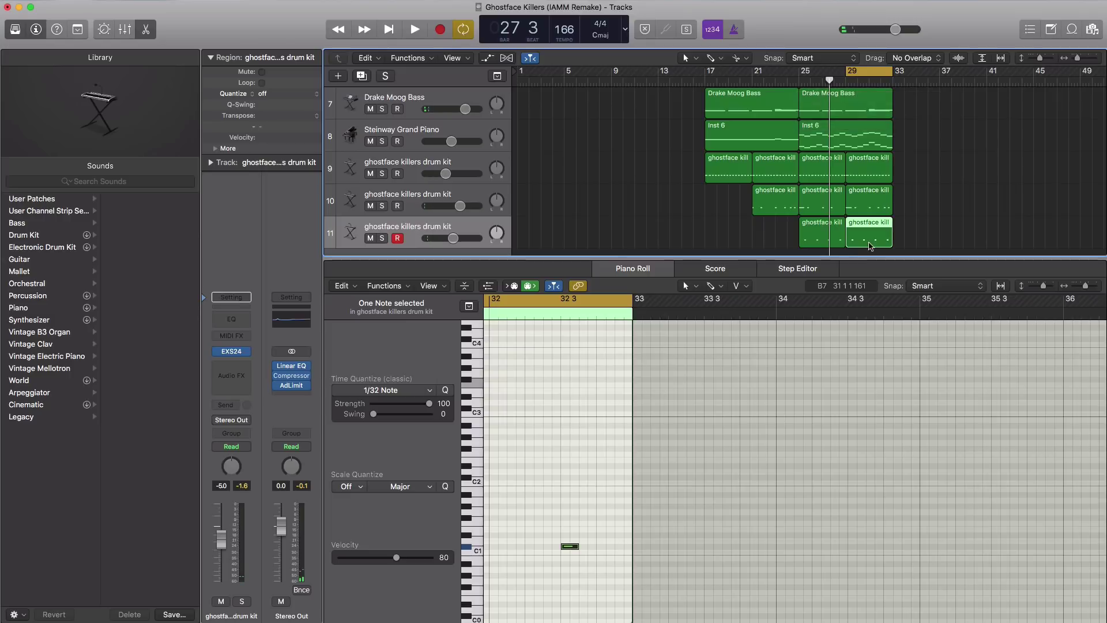
{"action": "key", "text": "e"}
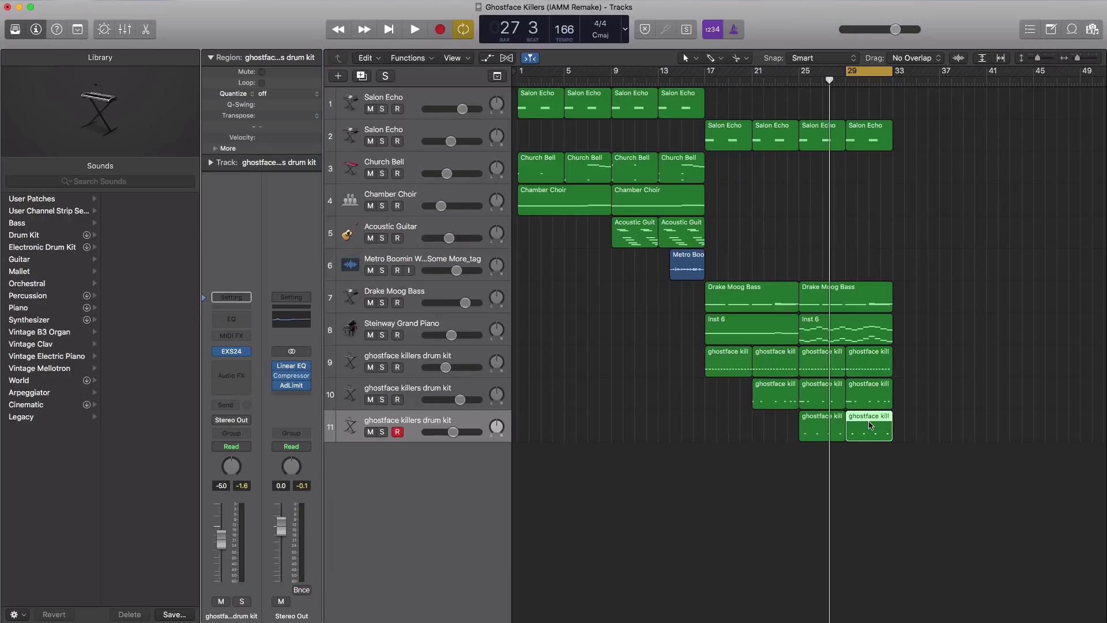
{"action": "key", "text": "e"}
{"action": "key", "text": "space"}
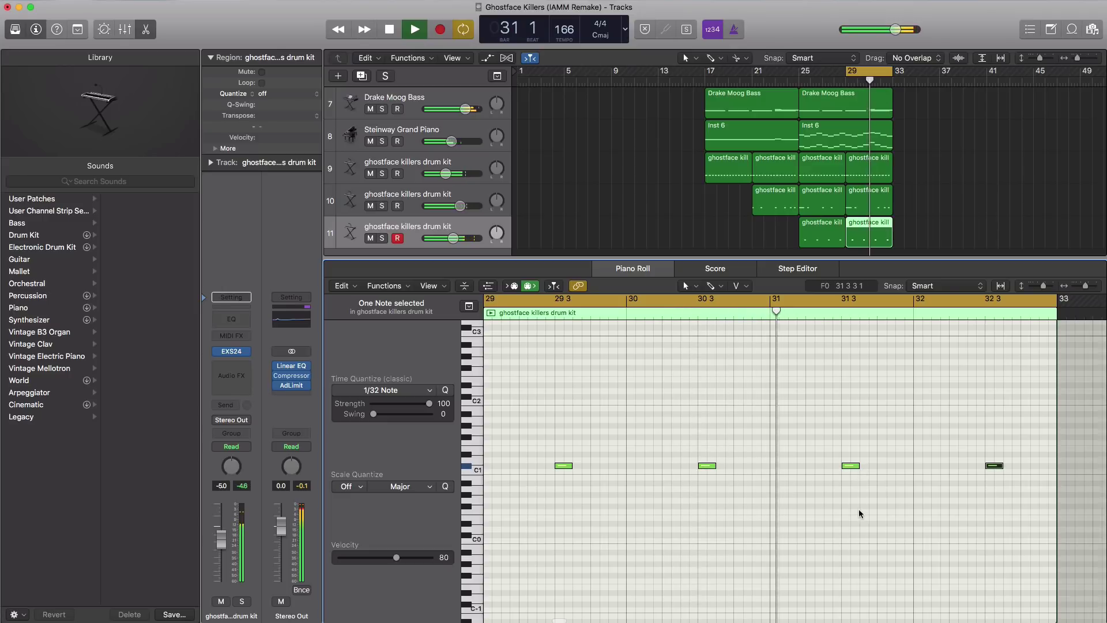
Step: Add C#1 notes halfway through beat 4 of bar 31 and halfway through beats 1 and 4 of bar 32, looping bars 31 to 33
{"action": "key", "text": "space"}
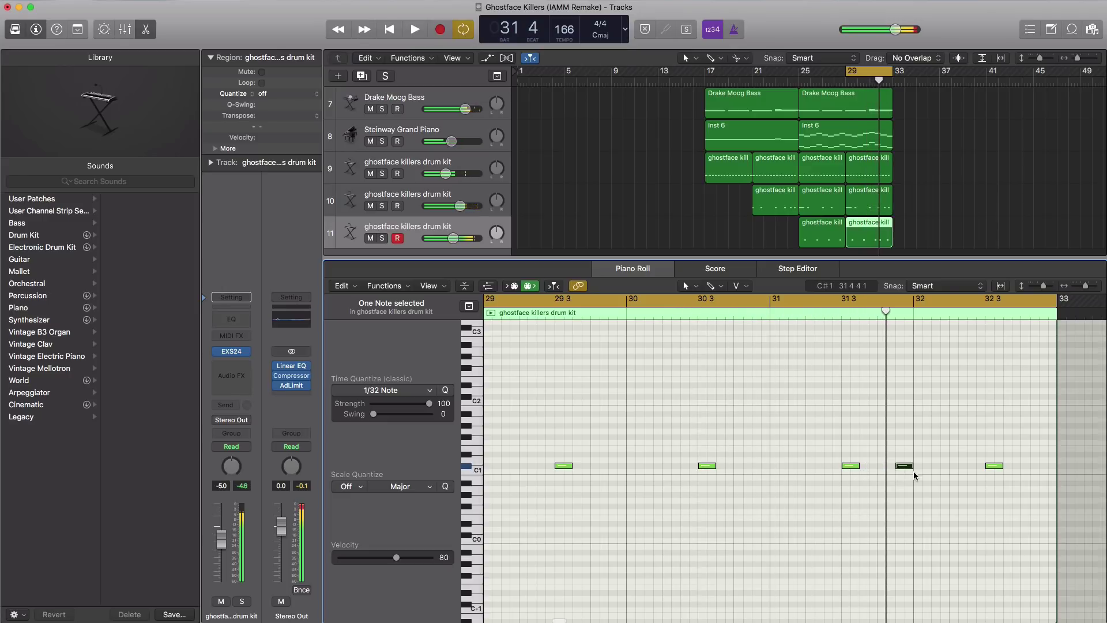
{"action": "key", "text": "space"}
{"action": "key", "text": "space"}
{"action": "left_click", "coordinate": [837, 304]}
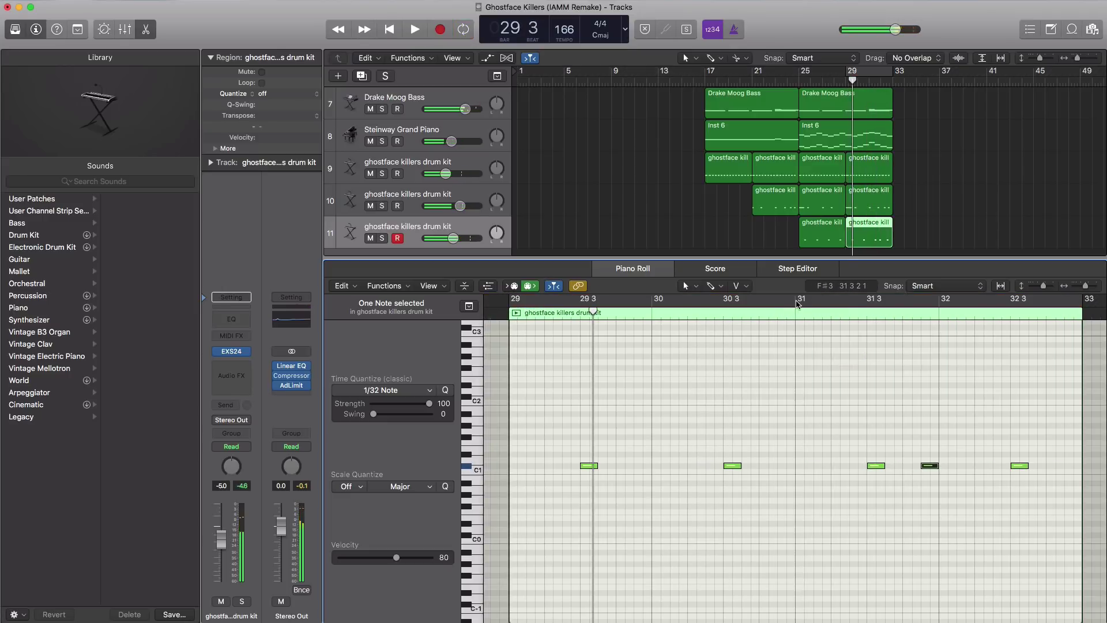
{"action": "left_click_drag", "start_coordinate": [797, 304], "coordinate": [1078, 305]}
{"action": "key", "text": "space"}
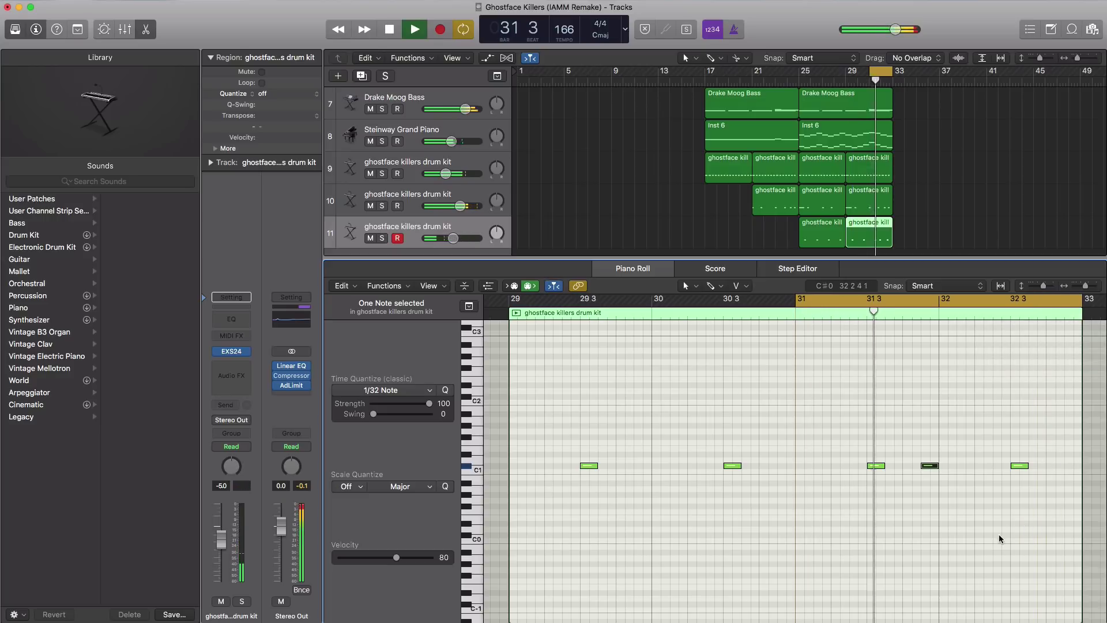
{"action": "left_click", "coordinate": [961, 465], "text": "super"}
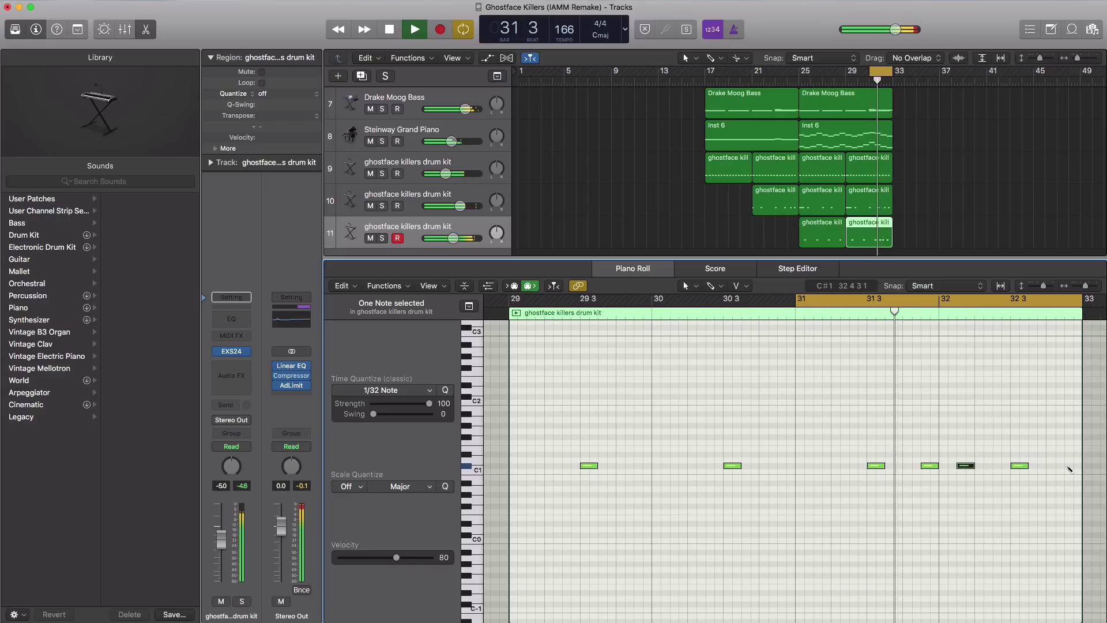
{"action": "left_click", "coordinate": [1069, 466], "text": "super"}
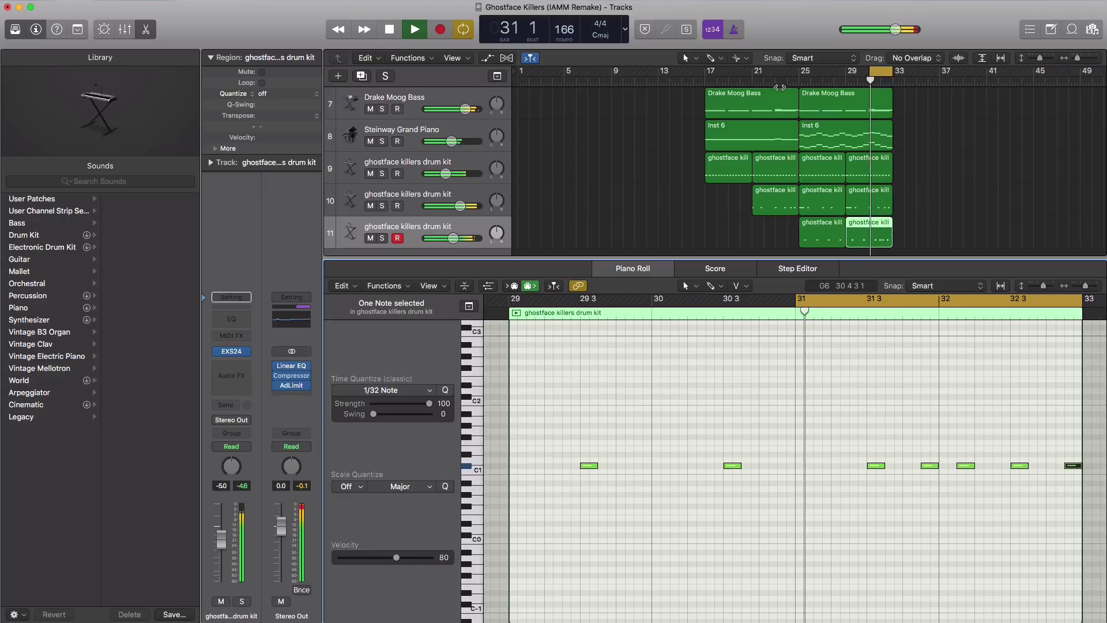
Step: Listen to the full pattern looped over bars 25 to 33 and close the note editor
{"action": "key", "text": "space"}
{"action": "left_click_drag", "start_coordinate": [801, 71], "coordinate": [893, 72]}
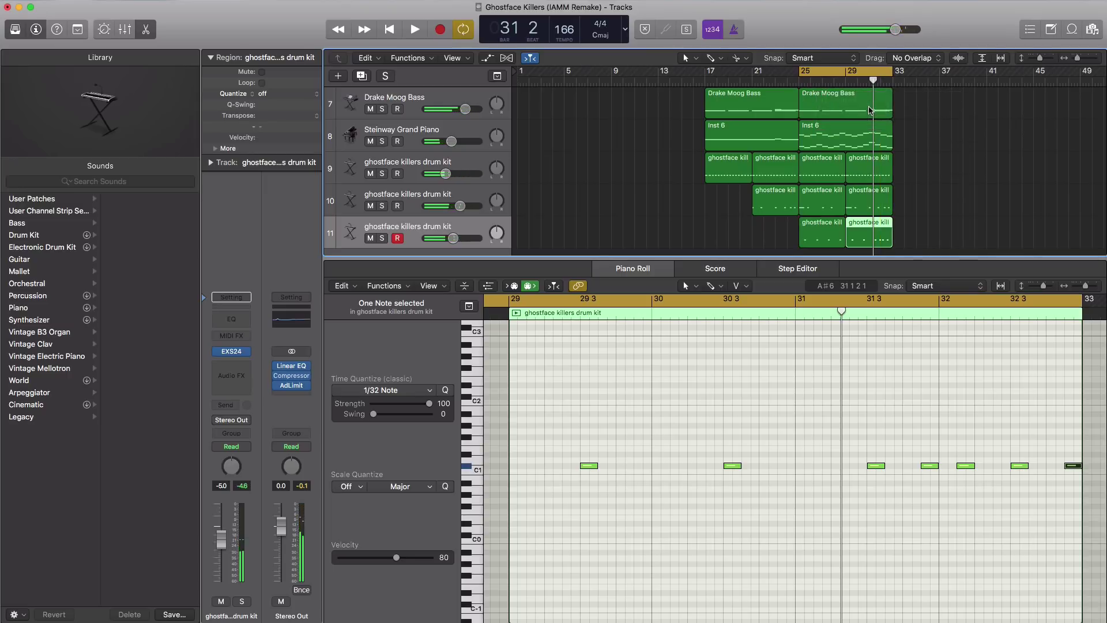
{"action": "key", "text": "space"}
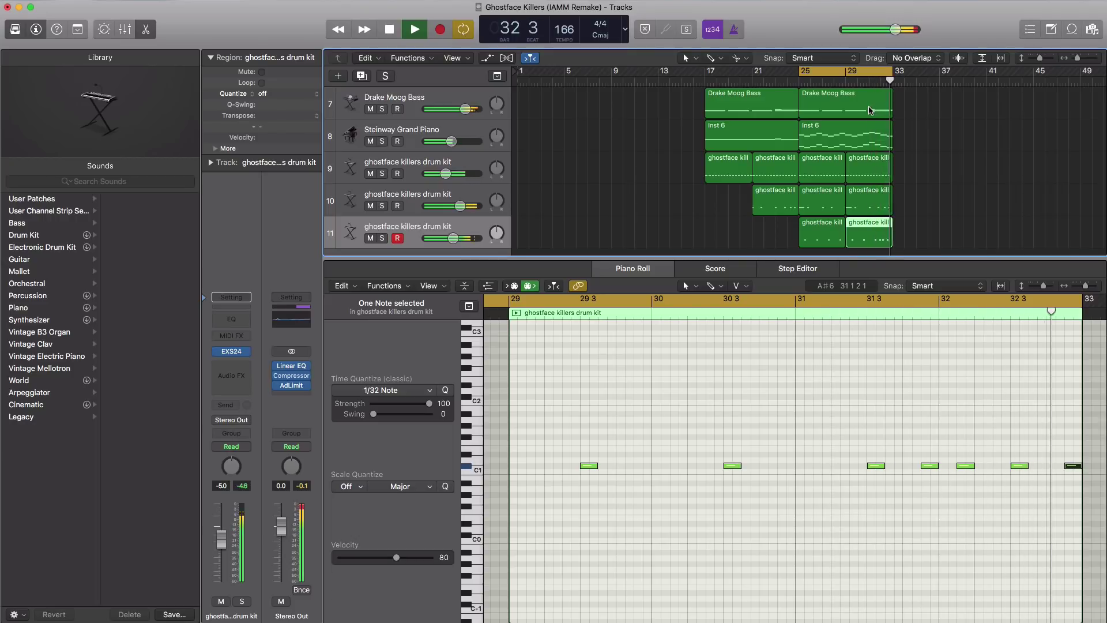
{"action": "key", "text": "x"}
{"action": "key", "text": "x"}
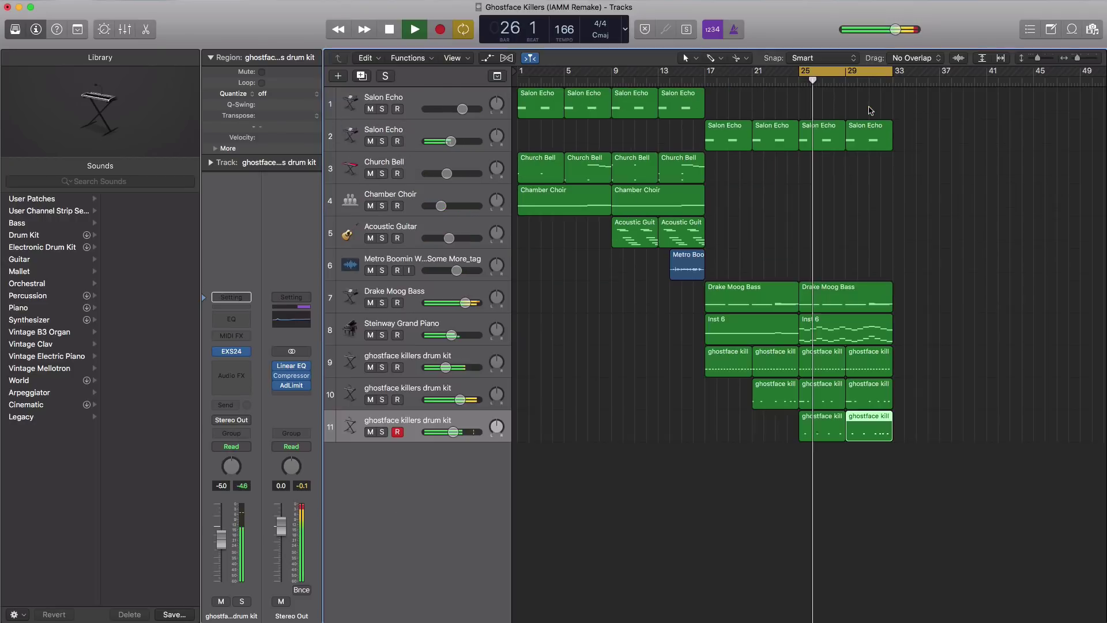
{"action": "key", "text": "space"}
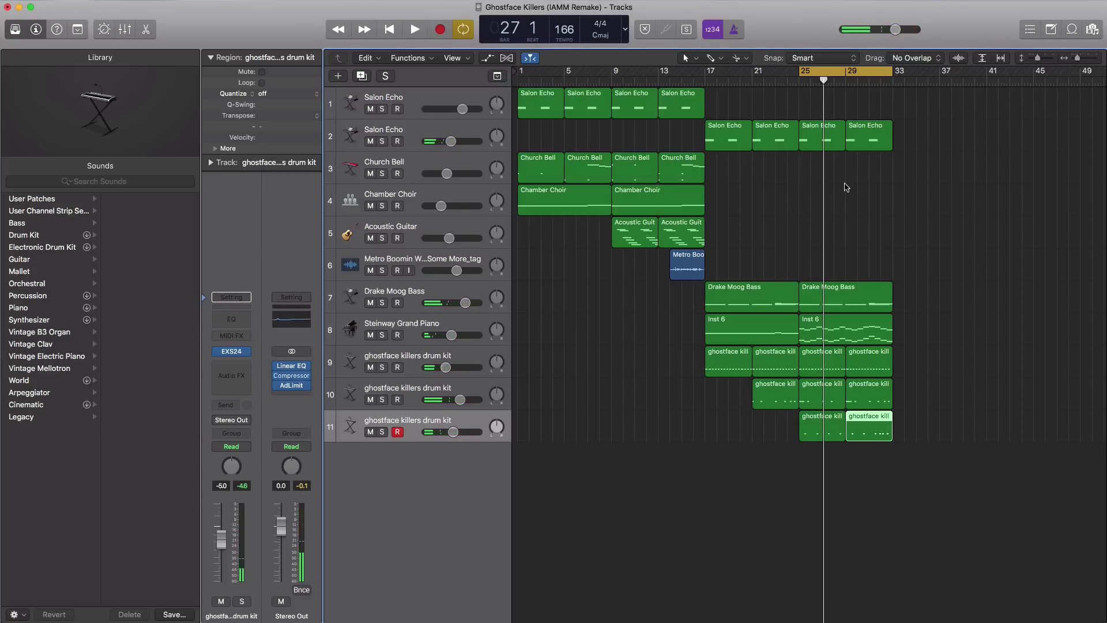
Step: Copy all regions of bars 25 to 33 to bars 33 and 41, replacing the bar 33 Inst 6 region with the bar 17 version
{"action": "scroll", "coordinate": [901, 291], "scroll_direction": "down", "scroll_amount": 3}
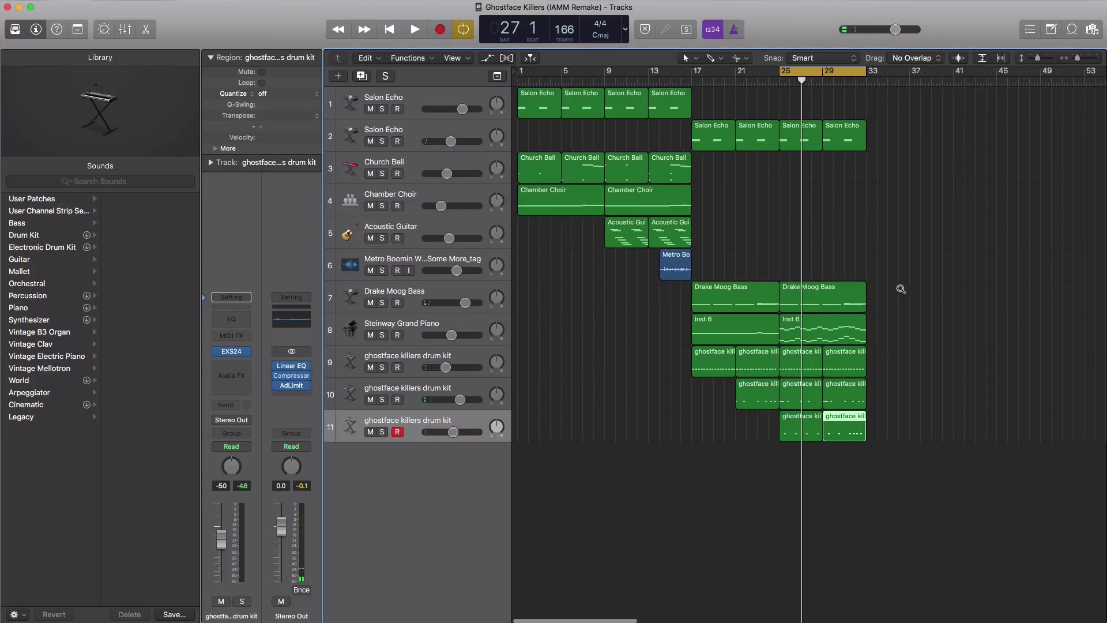
{"action": "left_click_drag", "start_coordinate": [816, 365], "coordinate": [910, 151]}
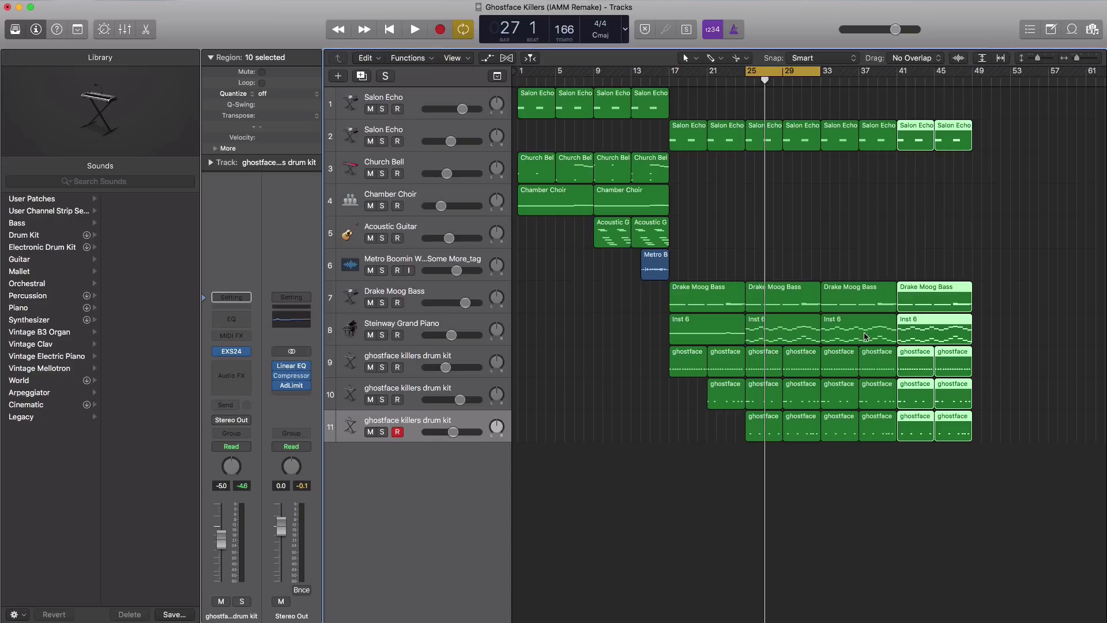
{"action": "left_click", "coordinate": [836, 340]}
{"action": "key", "text": "Delete"}
{"action": "left_click_drag", "start_coordinate": [726, 335], "coordinate": [858, 333]}
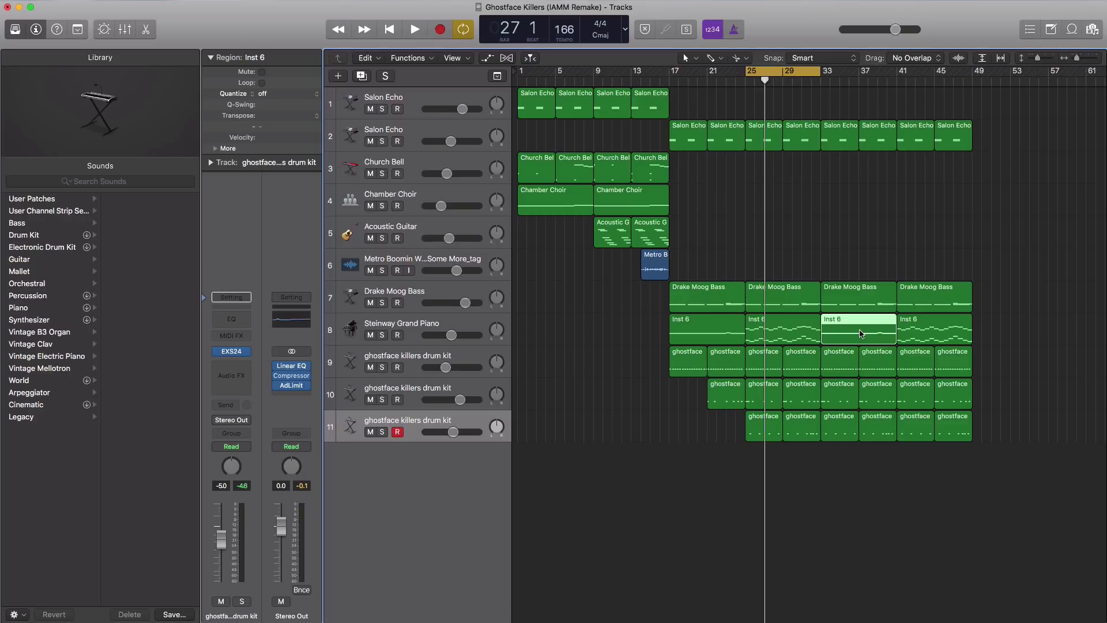
Step: Copy the Drake Moog Bass and bar 33 Inst 6 regions to bar 49 and fill bars 53 to 65 with regions on the three drum kit tracks
{"action": "scroll", "coordinate": [859, 333], "scroll_direction": "right", "scroll_amount": 2}
{"action": "left_click_drag", "start_coordinate": [901, 304], "coordinate": [971, 306]}
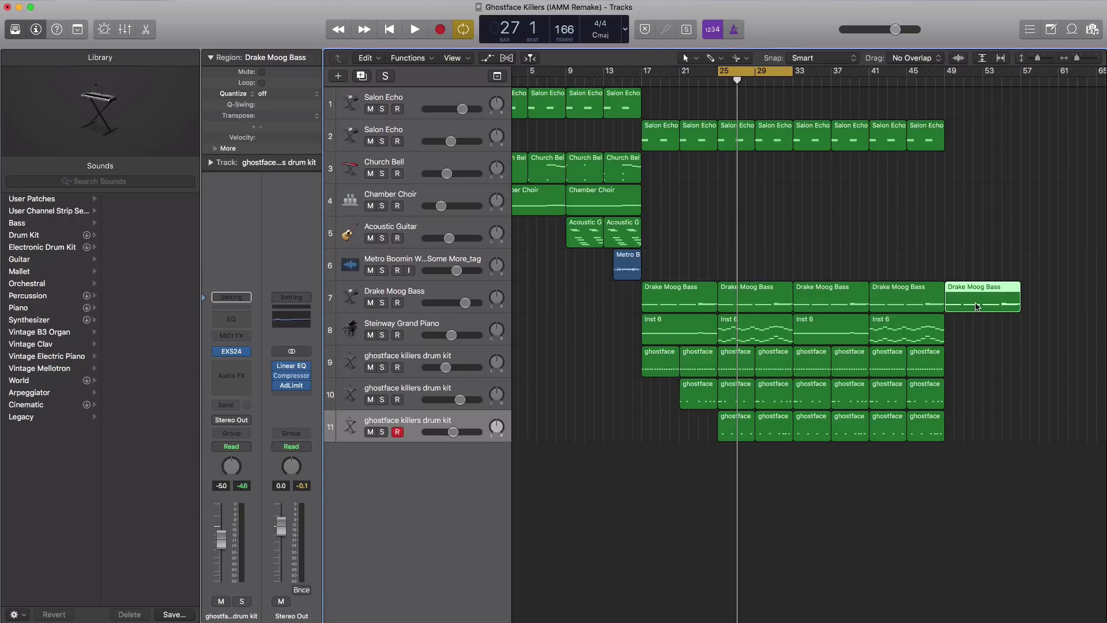
{"action": "left_click_drag", "start_coordinate": [837, 337], "coordinate": [980, 340]}
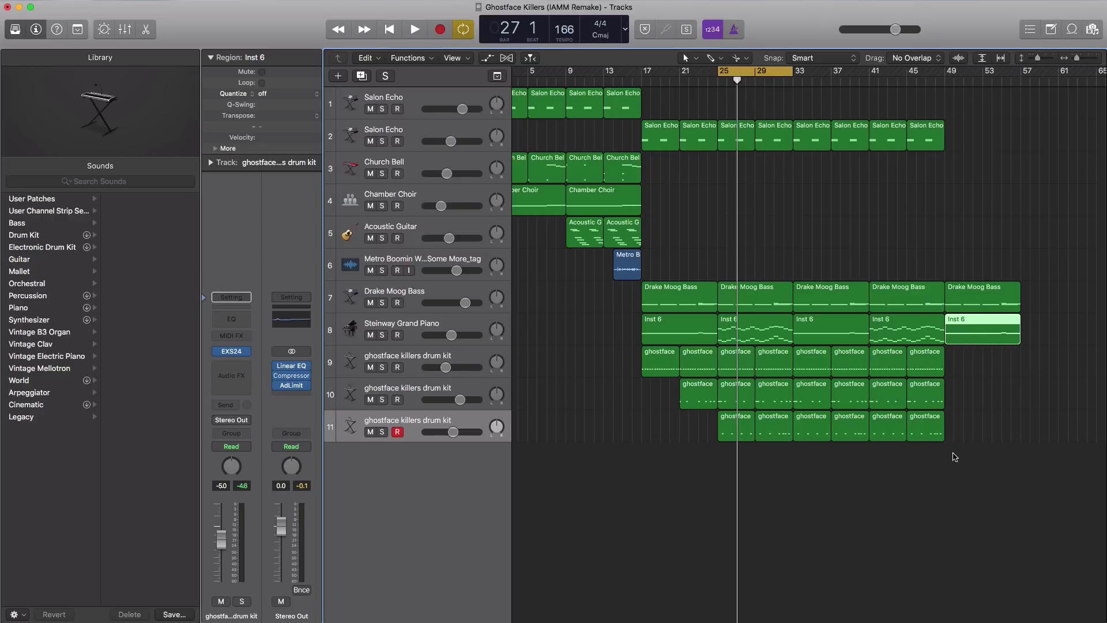
{"action": "left_click_drag", "start_coordinate": [955, 456], "coordinate": [1004, 371]}
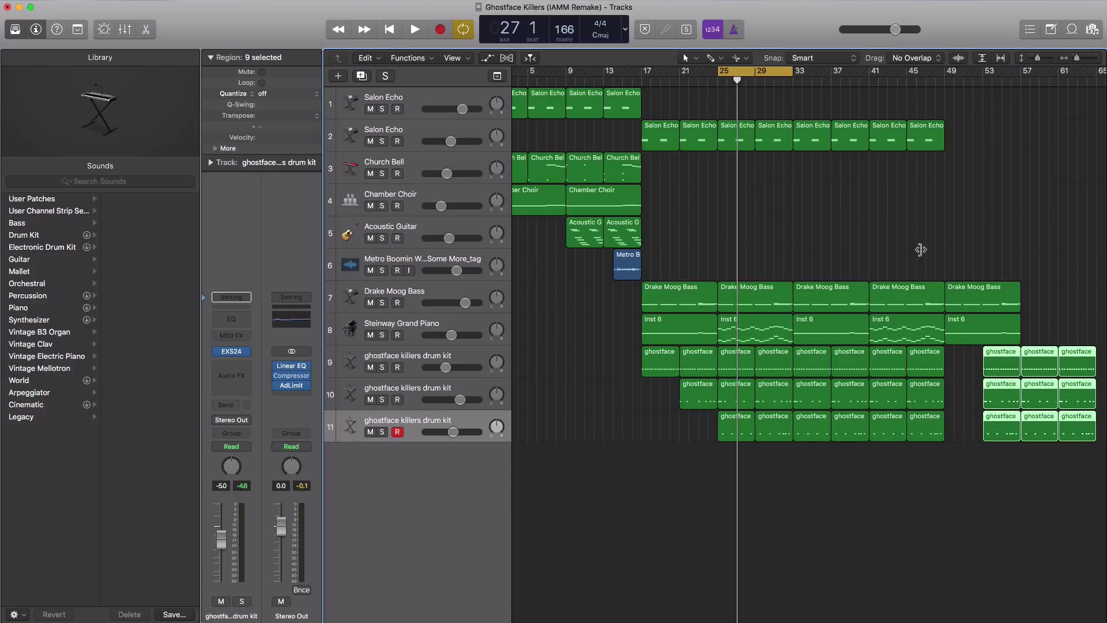
Step: Fill bars 49 to 65 with copies of the Acoustic Guitar, Church Bell and track 2 Salon Echo regions
{"action": "left_click", "coordinate": [605, 233]}
{"action": "left_click_drag", "start_coordinate": [586, 233], "coordinate": [1038, 234]}
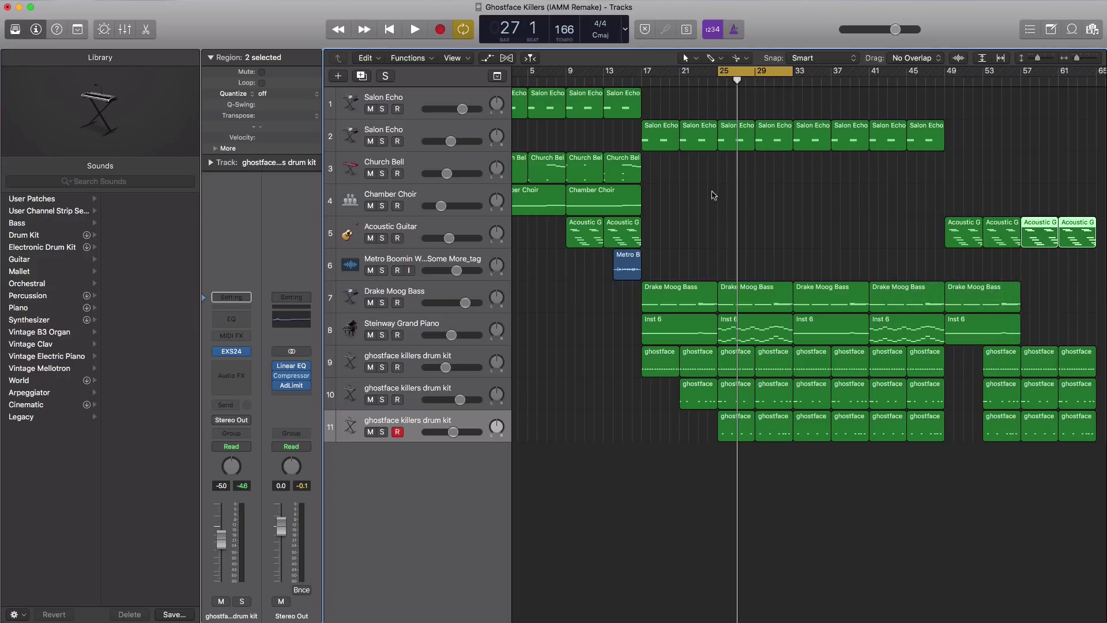
{"action": "left_click_drag", "start_coordinate": [664, 176], "coordinate": [1018, 201]}
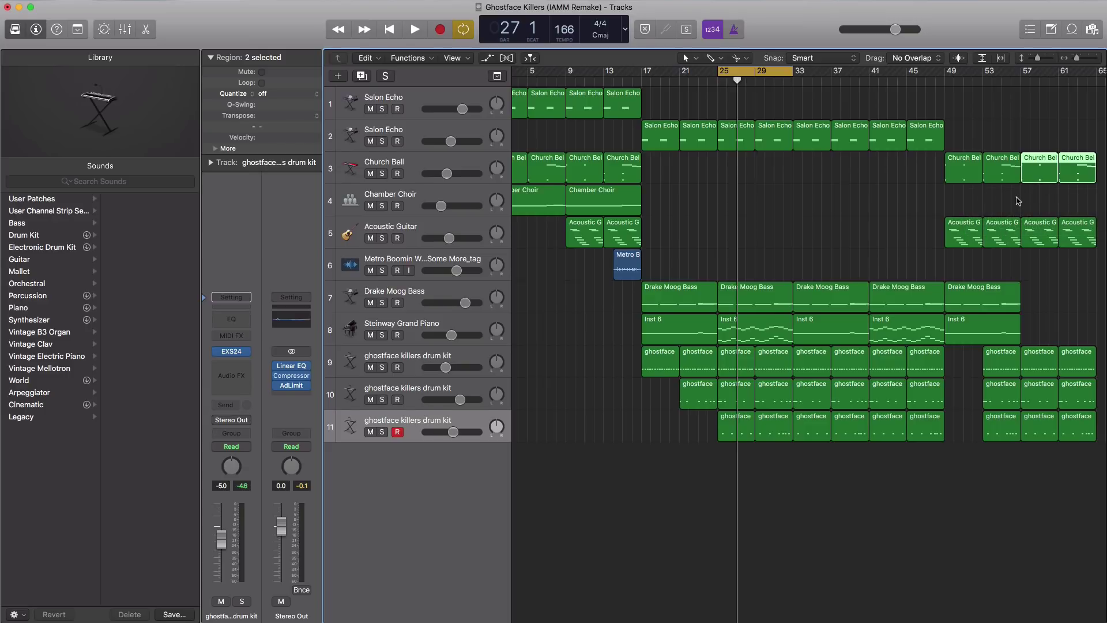
{"action": "left_click_drag", "start_coordinate": [883, 143], "coordinate": [1039, 142]}
Step: Turn off cycle playback and copy the bar 49 Drake Moog Bass and Inst 6 regions to bar 57
{"action": "left_click", "coordinate": [769, 76]}
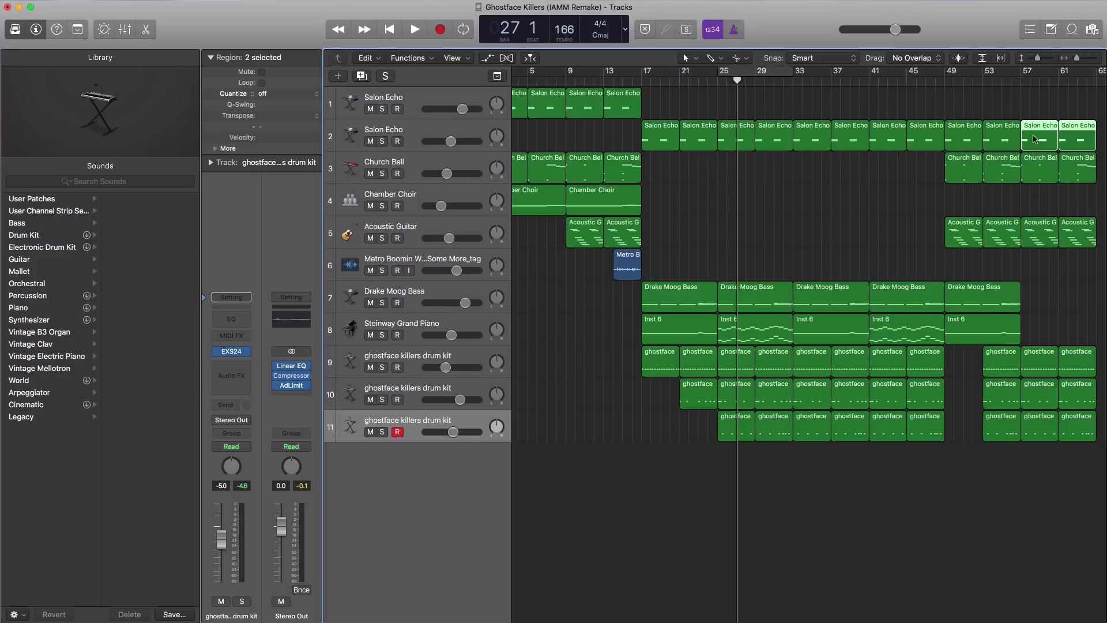
{"action": "left_click", "coordinate": [931, 86]}
{"action": "key", "text": "space"}
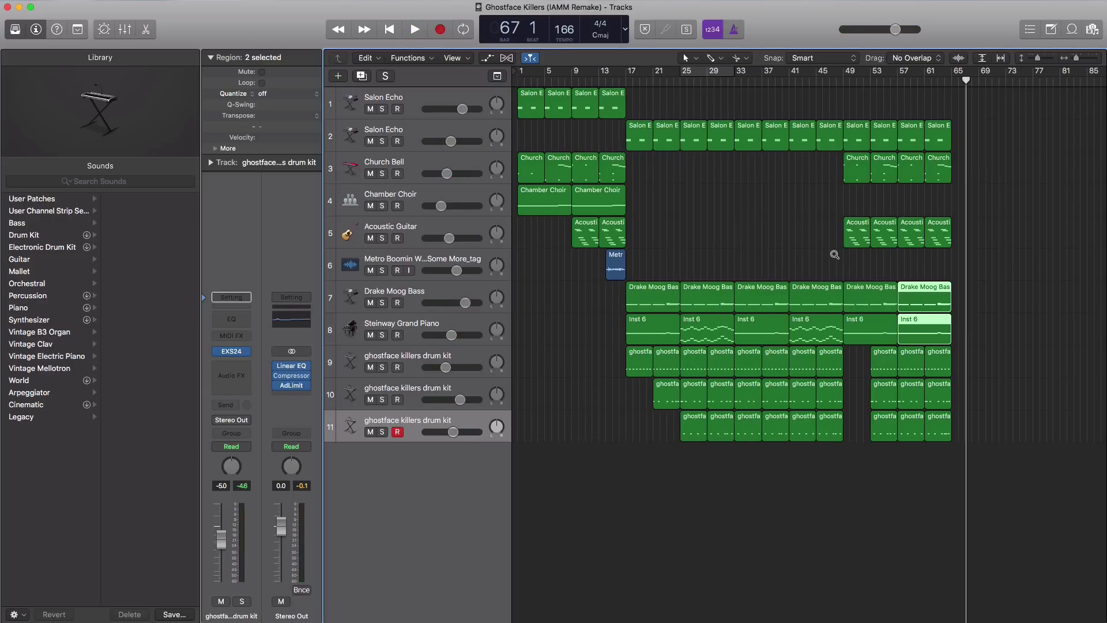
Step: Hide the sound library and play the whole arrangement from bar 1
{"action": "scroll", "coordinate": [834, 254], "scroll_direction": "up", "scroll_amount": 2}
{"action": "key", "text": "Return"}
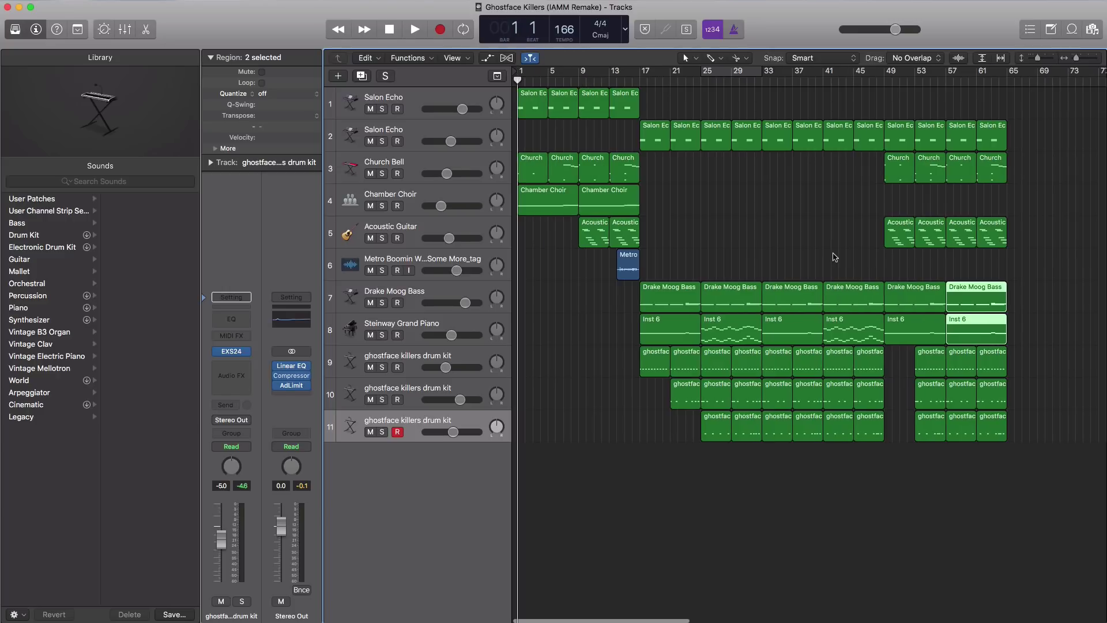
{"action": "left_click", "coordinate": [16, 33]}
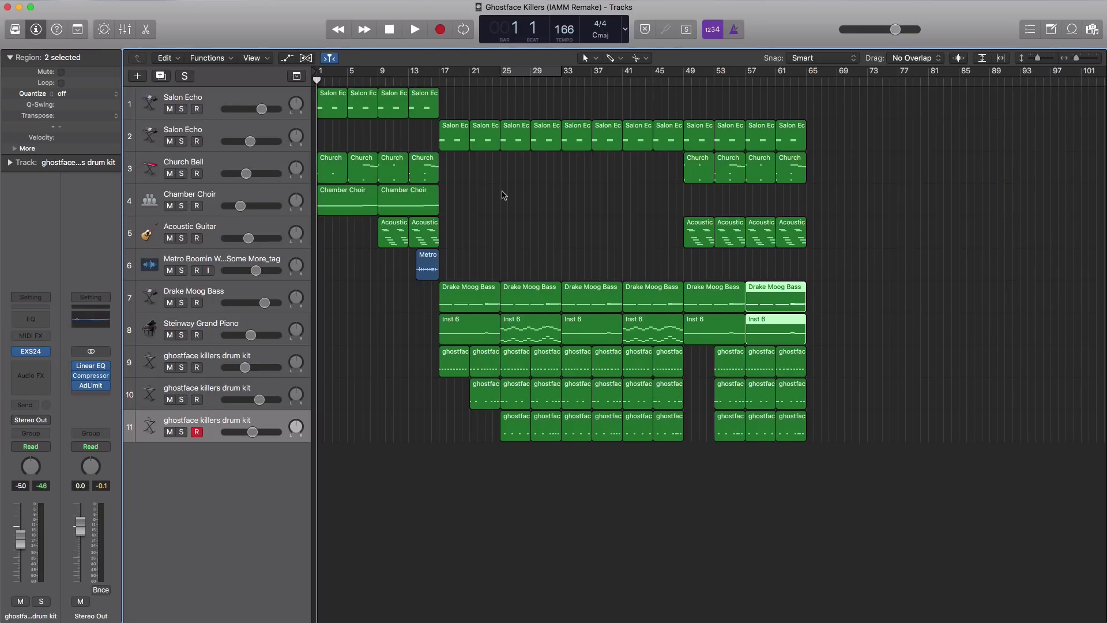
{"action": "key", "text": "space"}
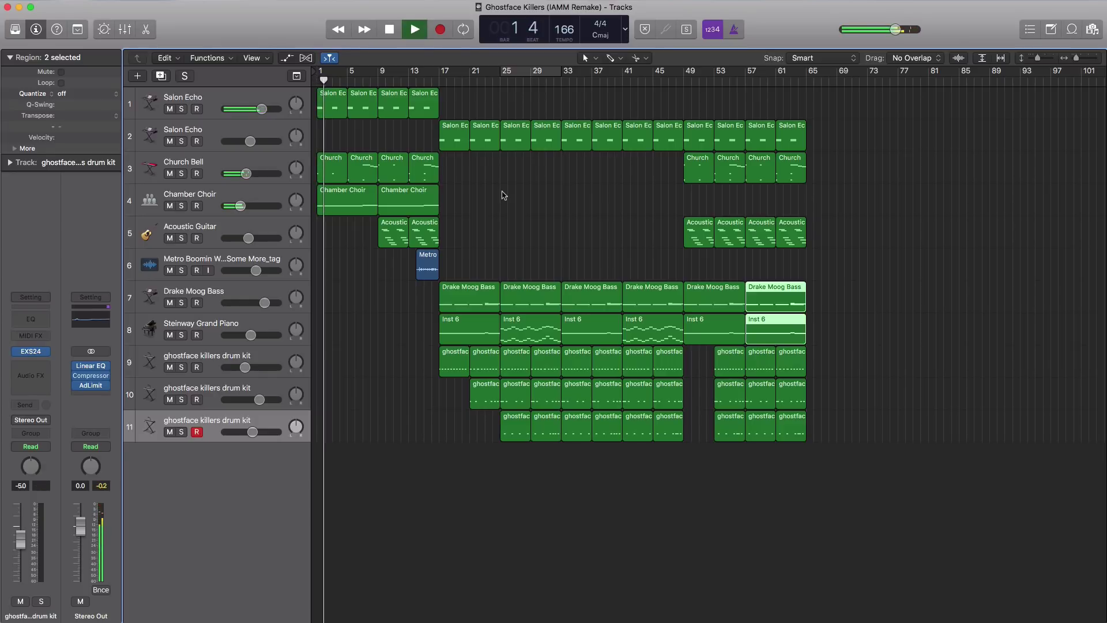